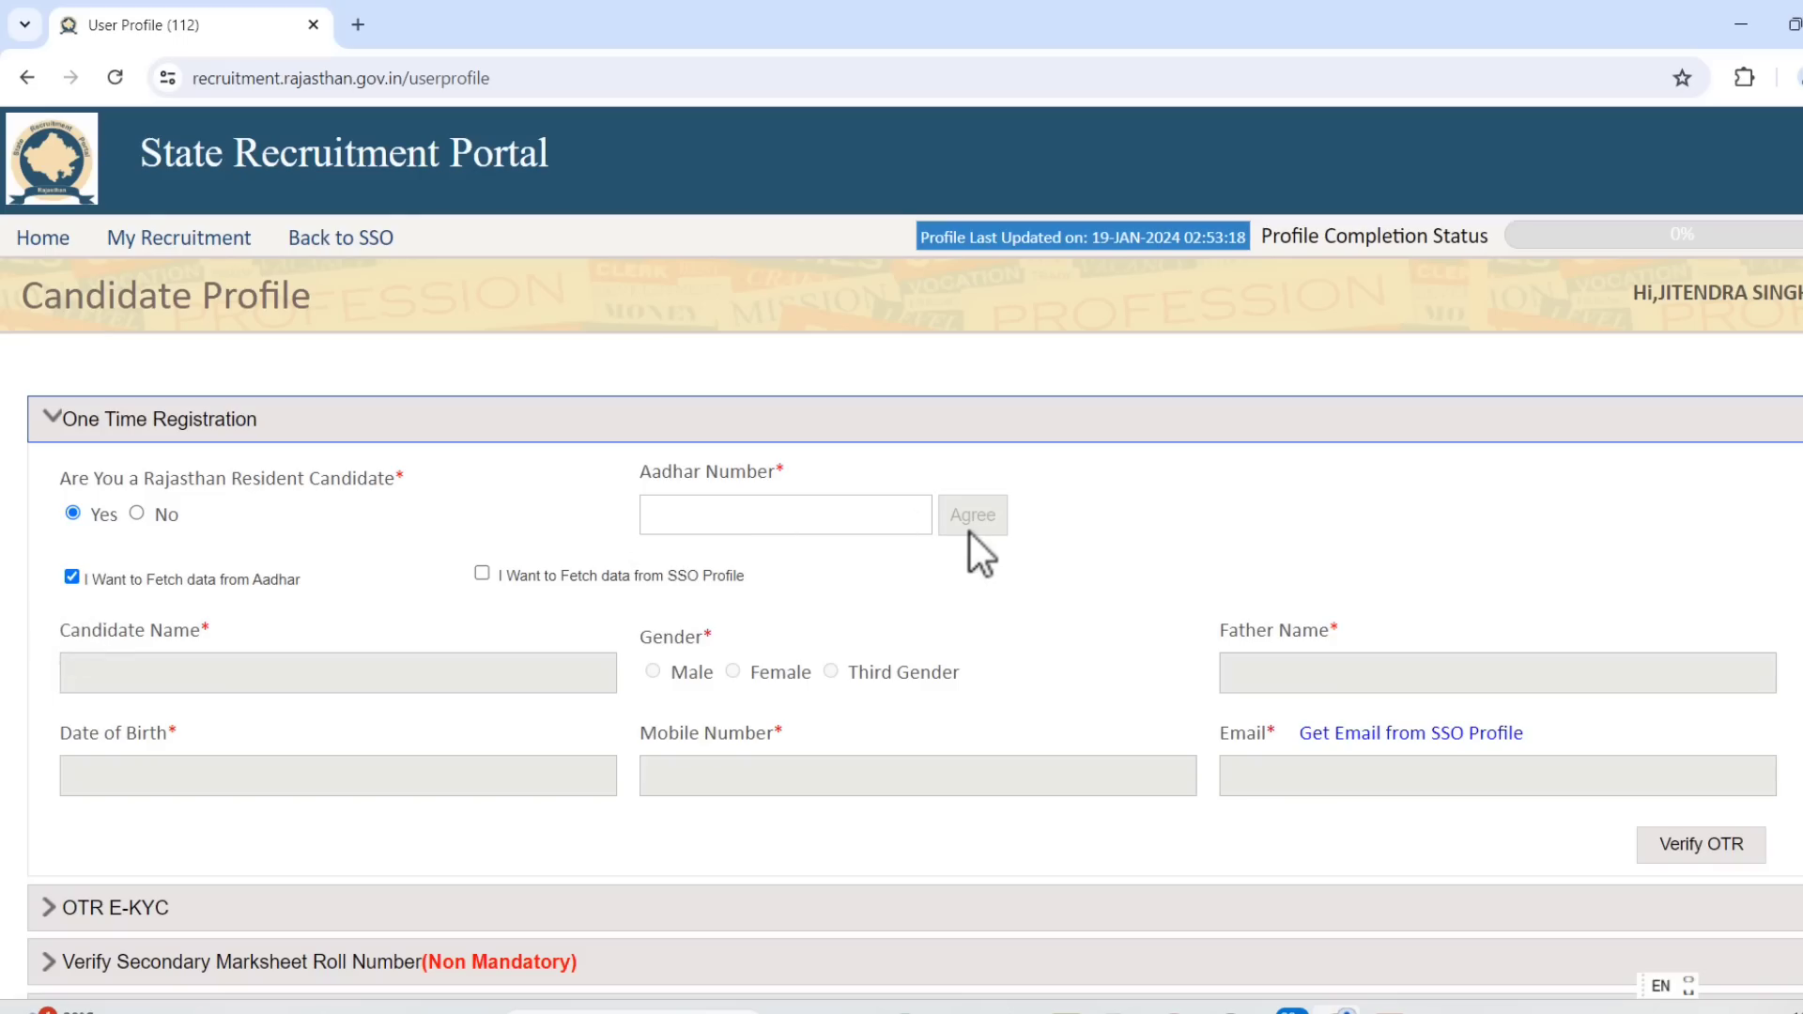
# Enter the Aadhar number, consent to sharing Aadhar details, and verify them with the one-time password.
pyautogui.click(861, 515)
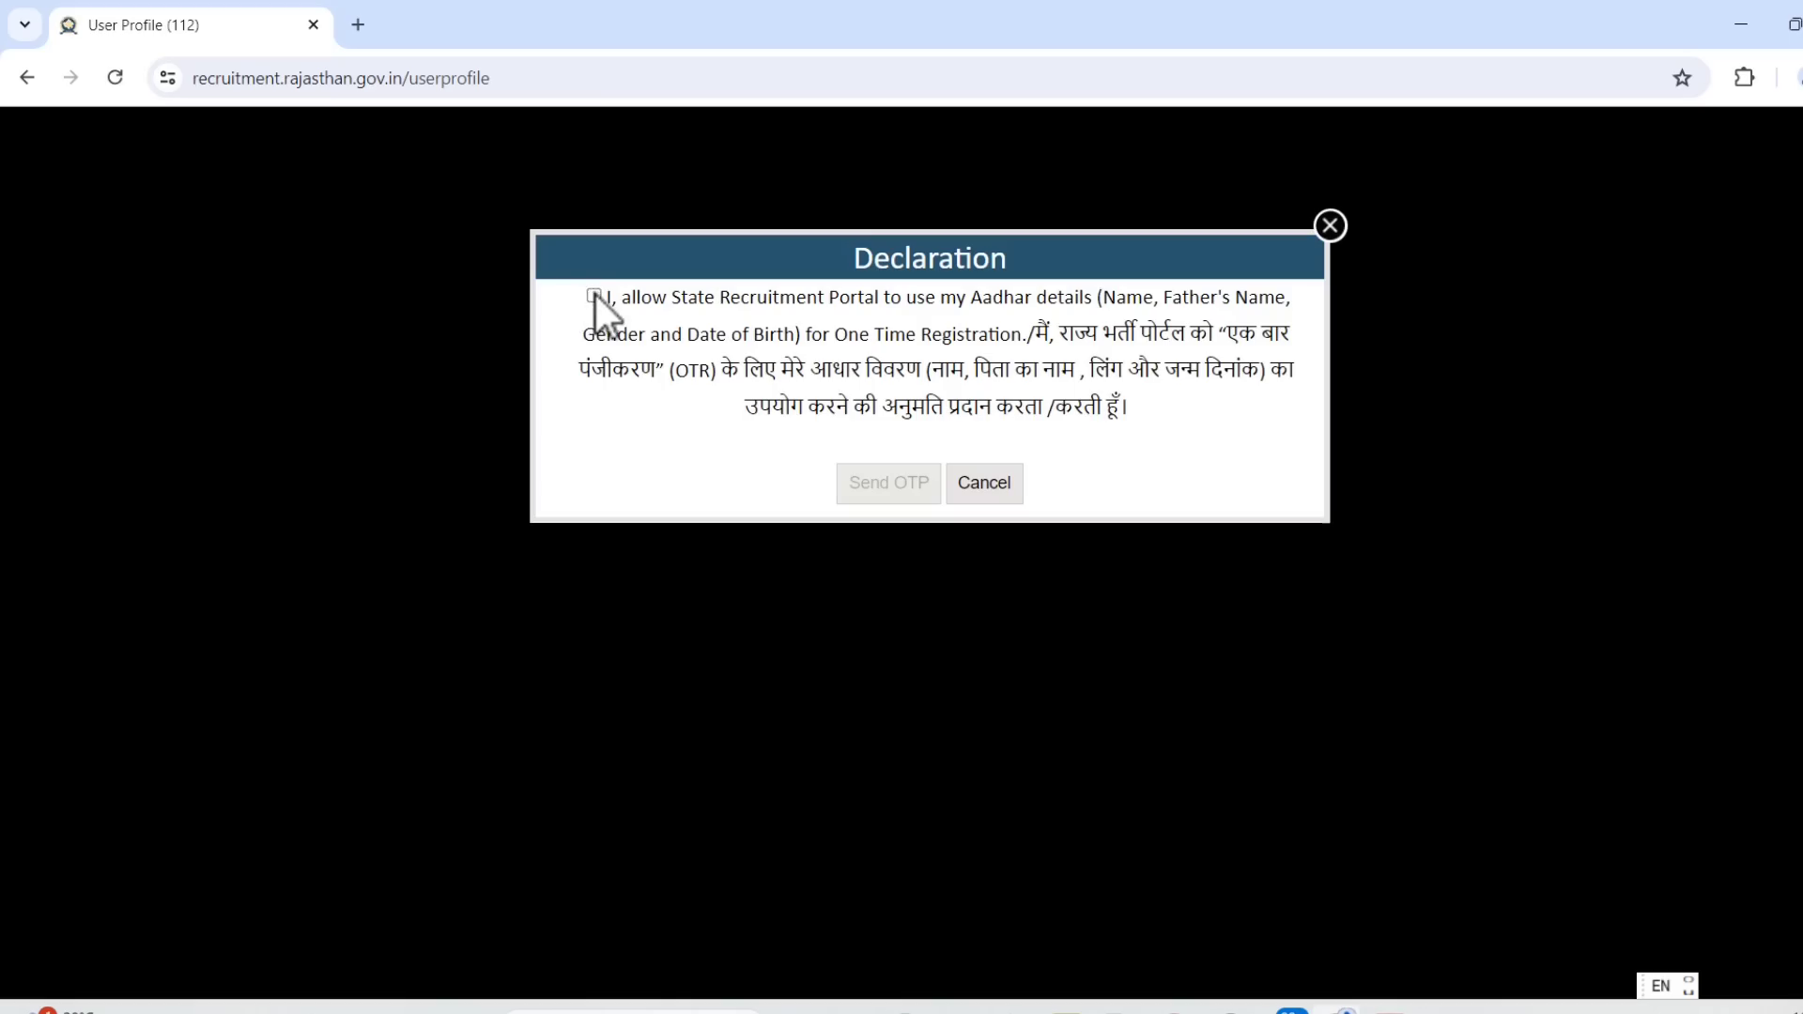
pyautogui.click(594, 296)
pyautogui.click(881, 486)
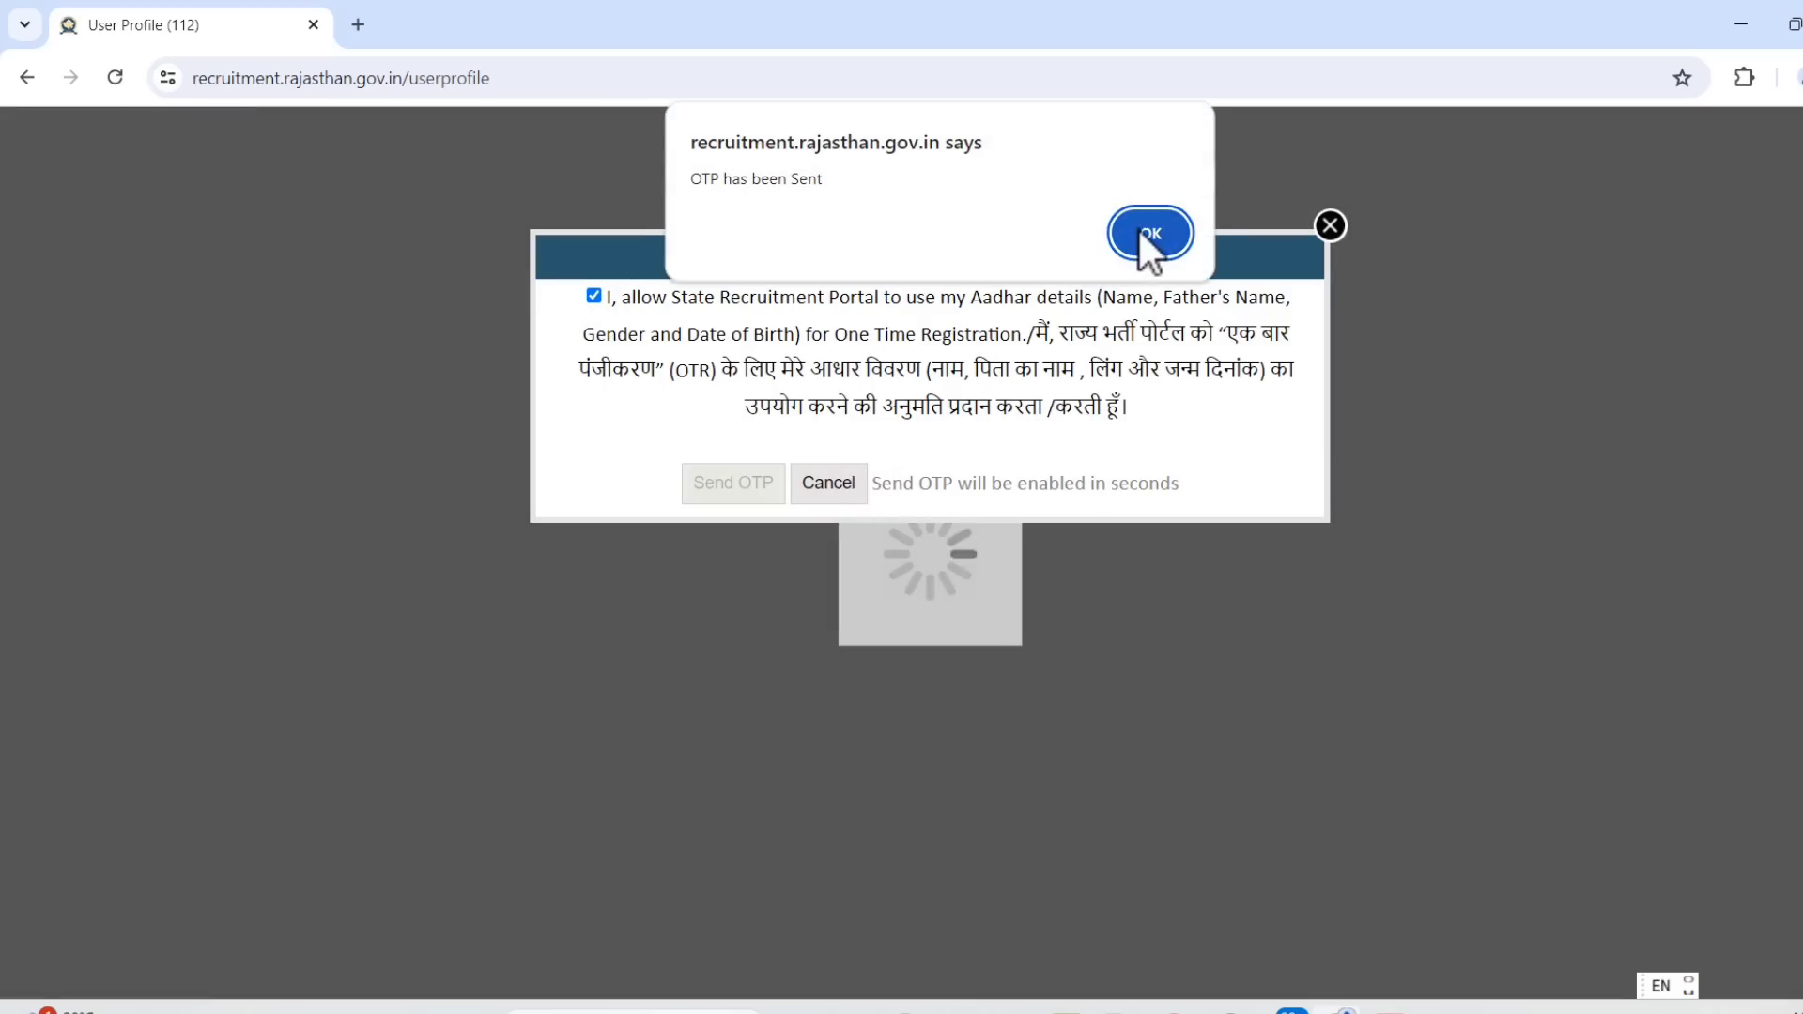
pyautogui.click(1148, 234)
pyautogui.click(742, 333)
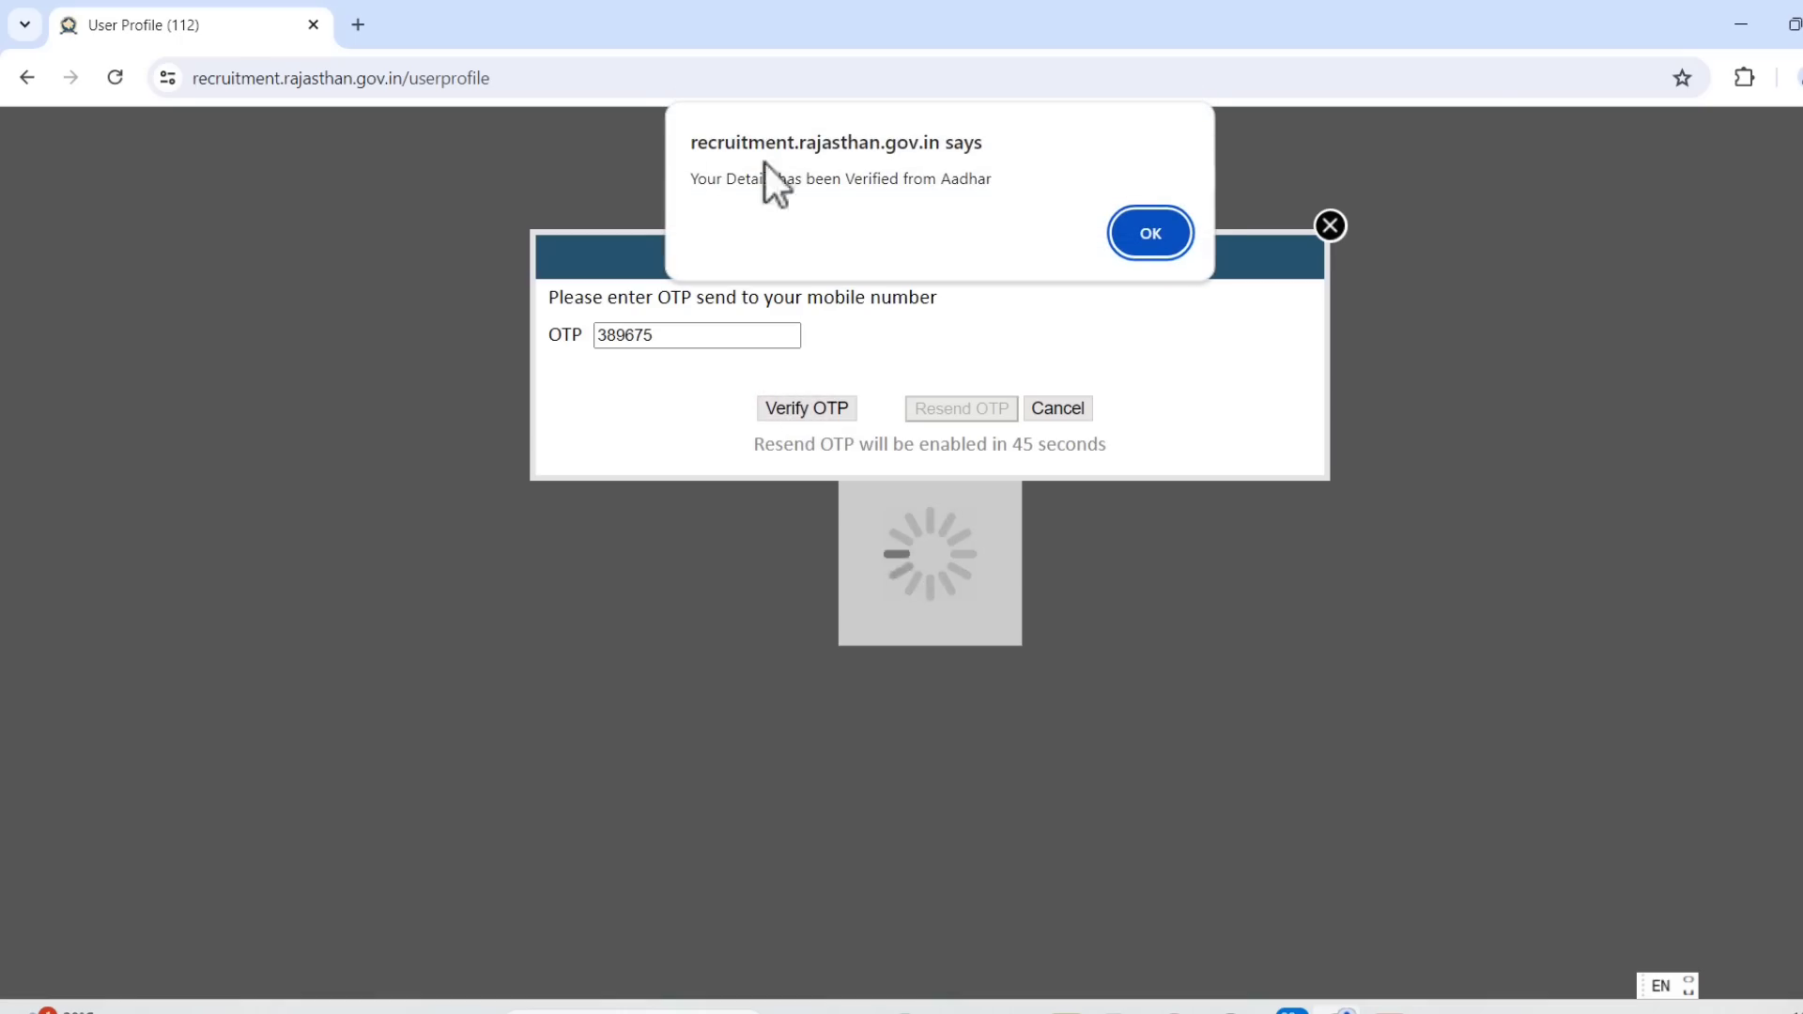
pyautogui.click(1168, 235)
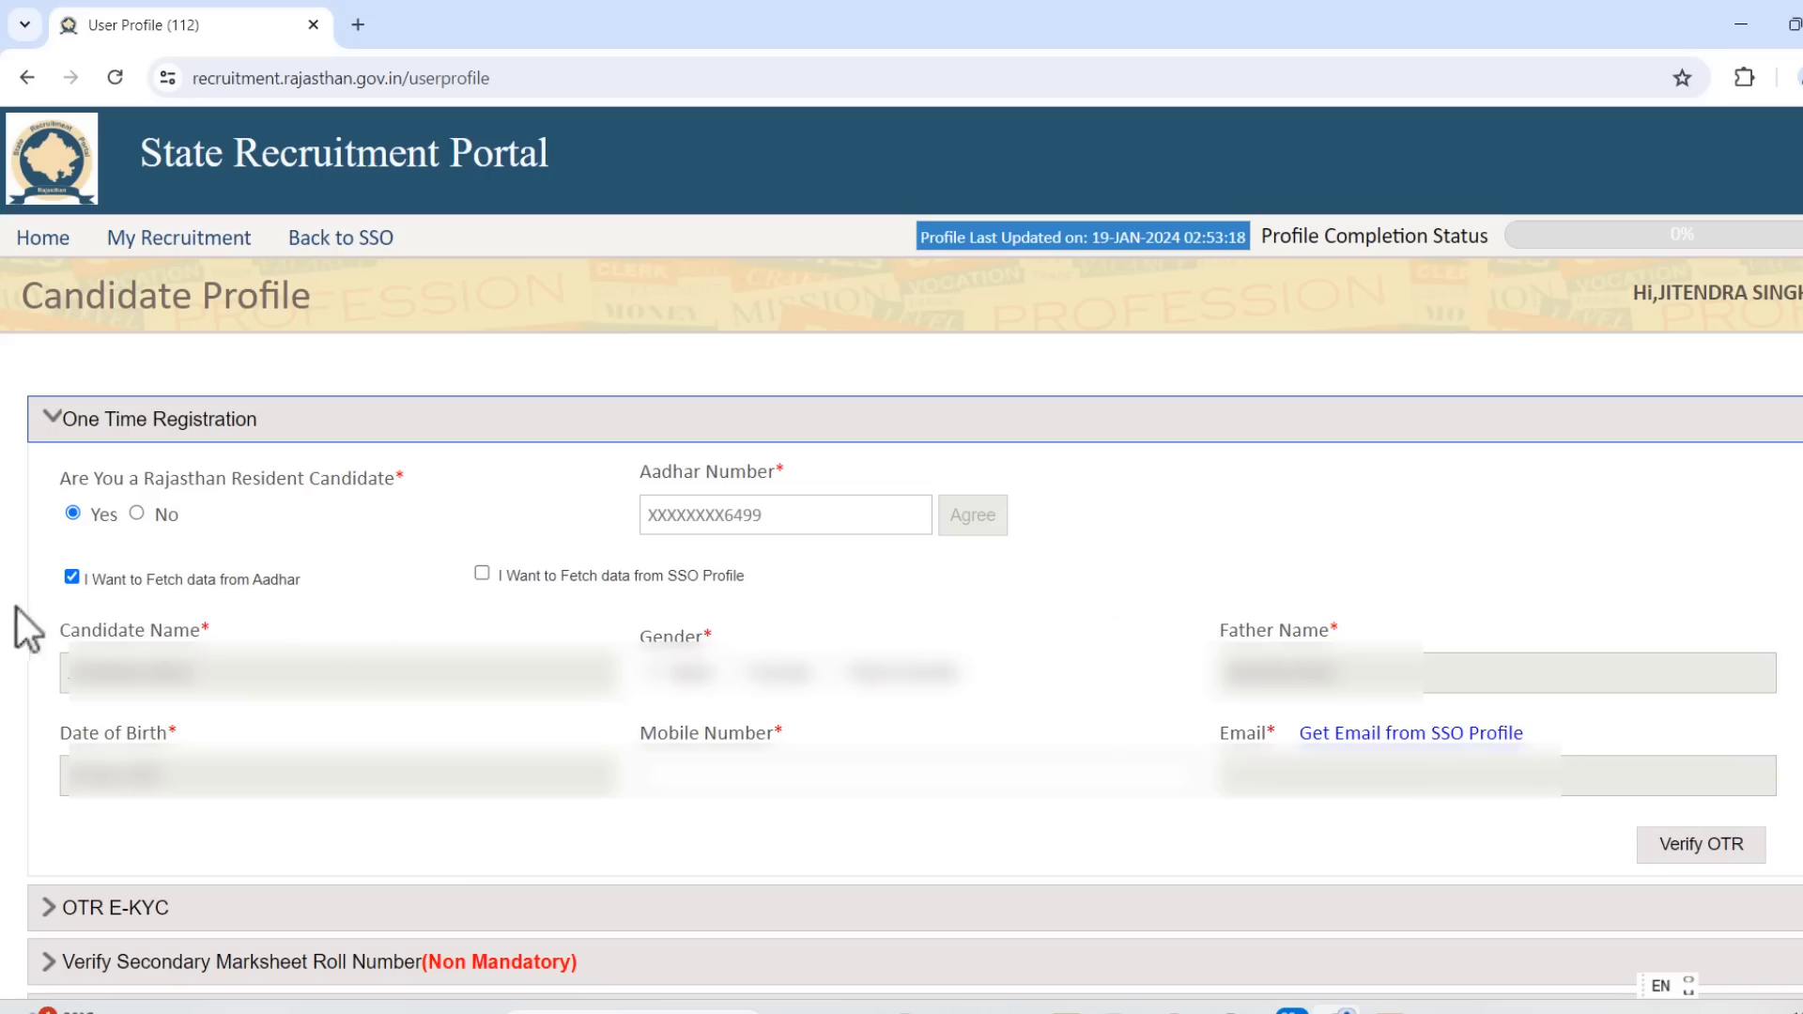
# Review the candidate name, father name and date of birth fetched from Aadhar, and retrieve the email from the SSO profile.
pyautogui.moveTo(62, 671); pyautogui.dragTo(282, 708)
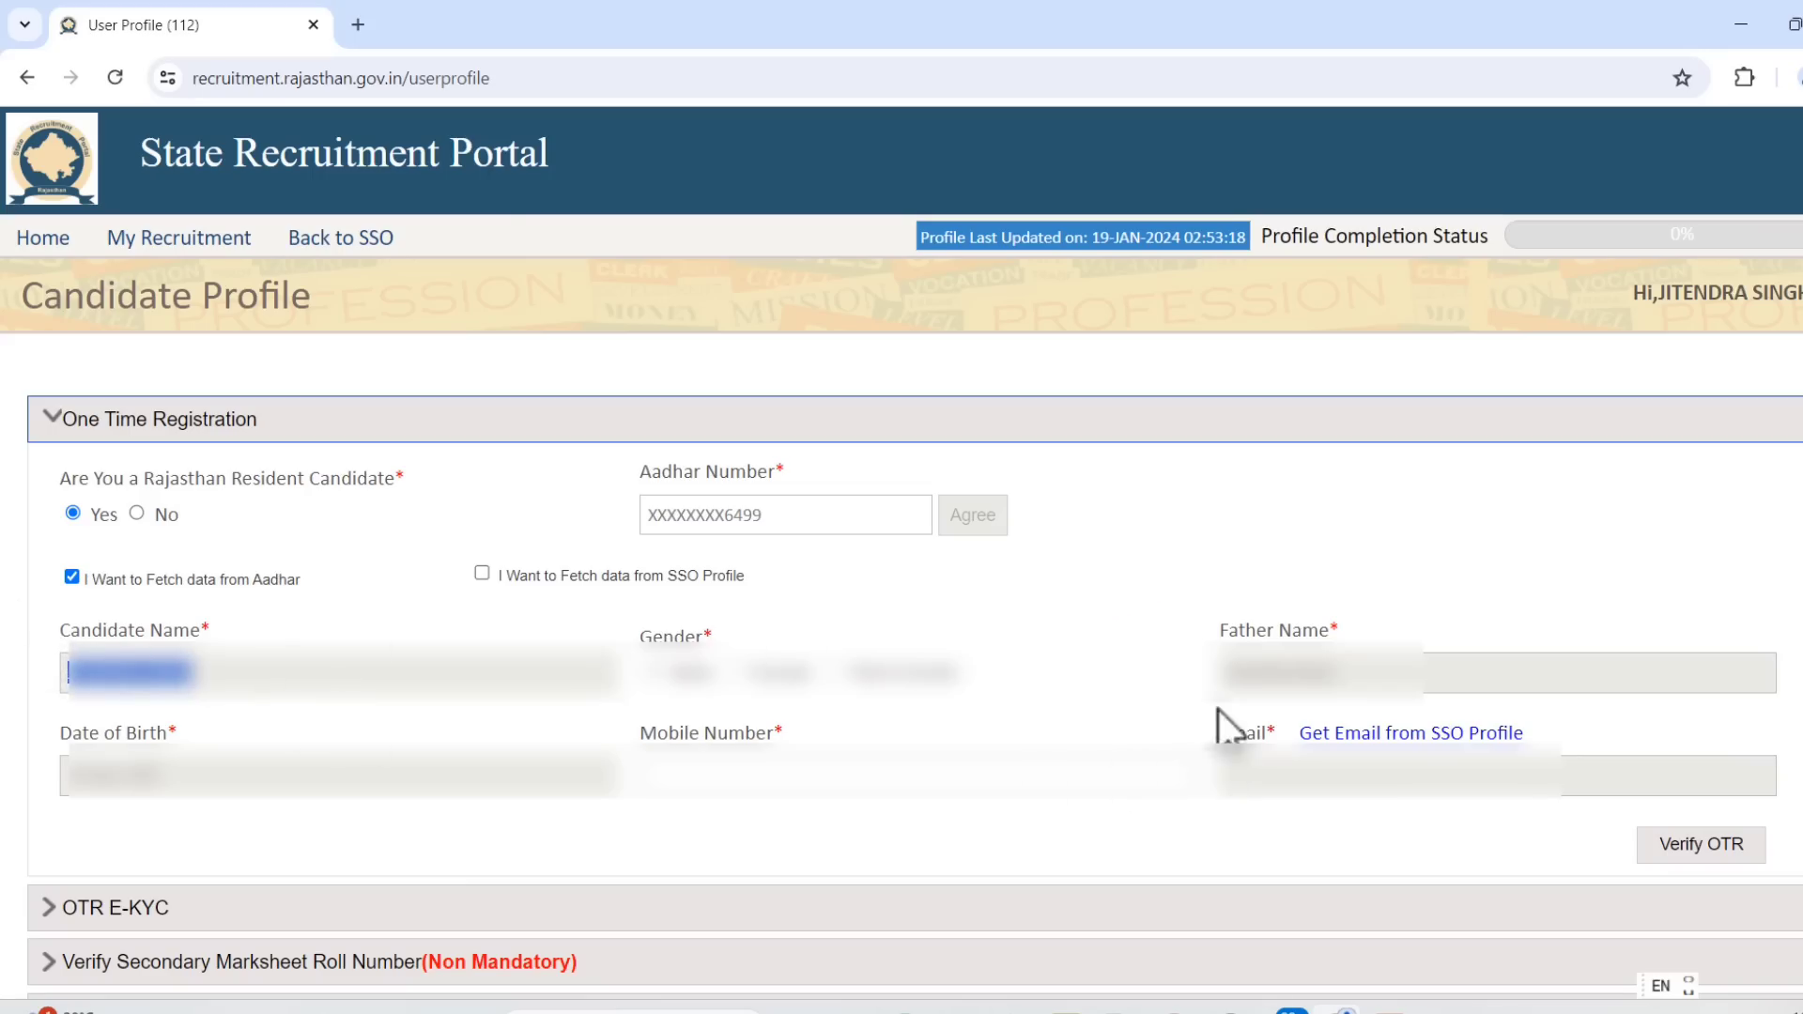
pyautogui.moveTo(1224, 672); pyautogui.dragTo(1353, 707)
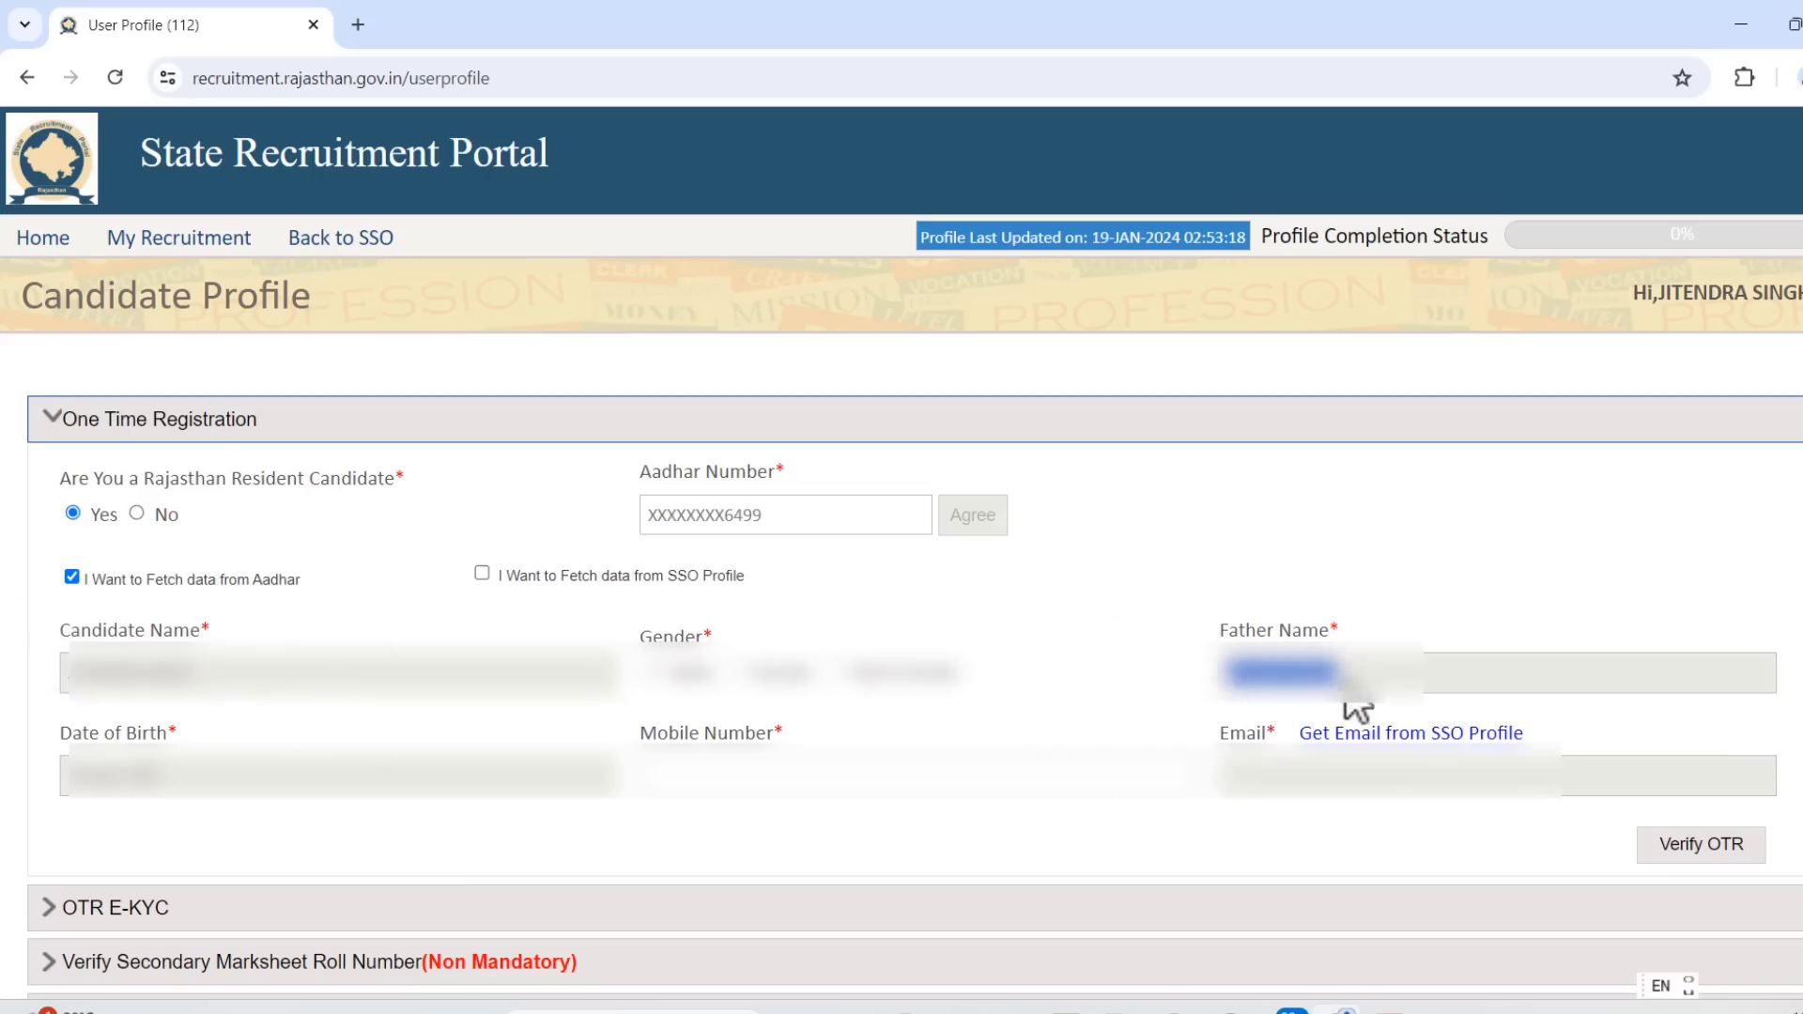
pyautogui.moveTo(74, 775); pyautogui.dragTo(291, 766)
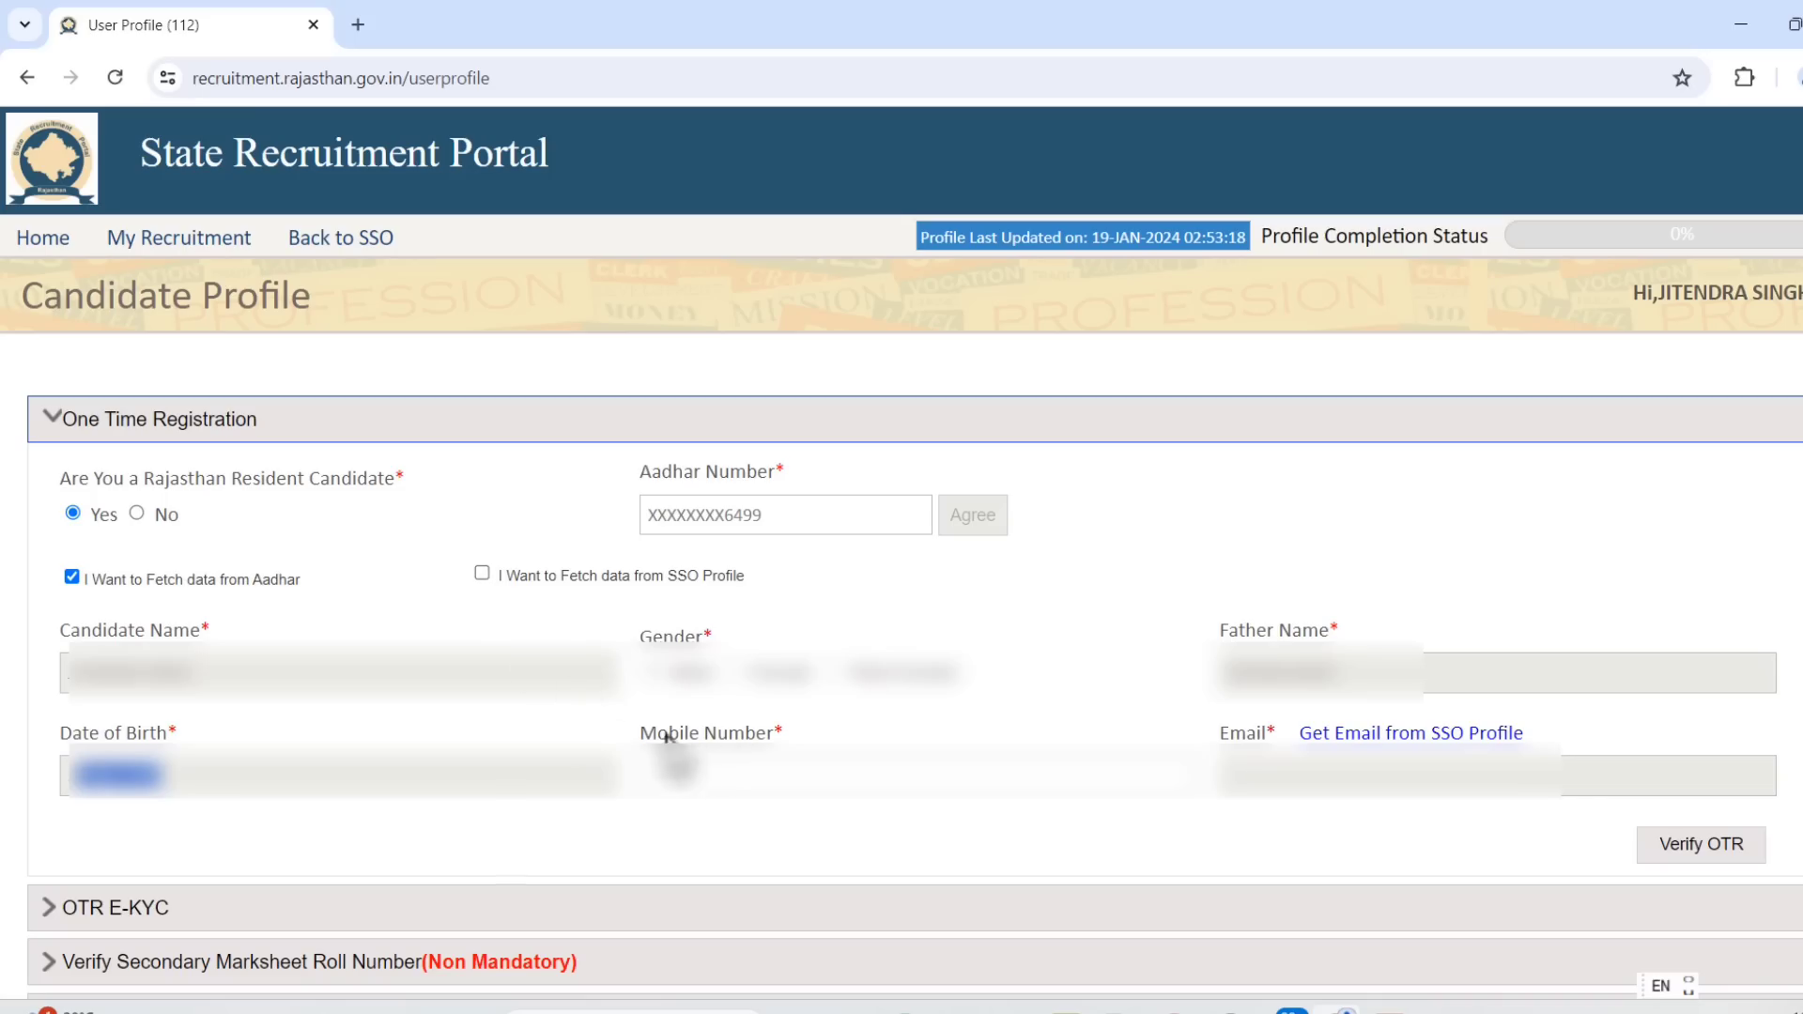
pyautogui.moveTo(664, 733); pyautogui.dragTo(749, 768)
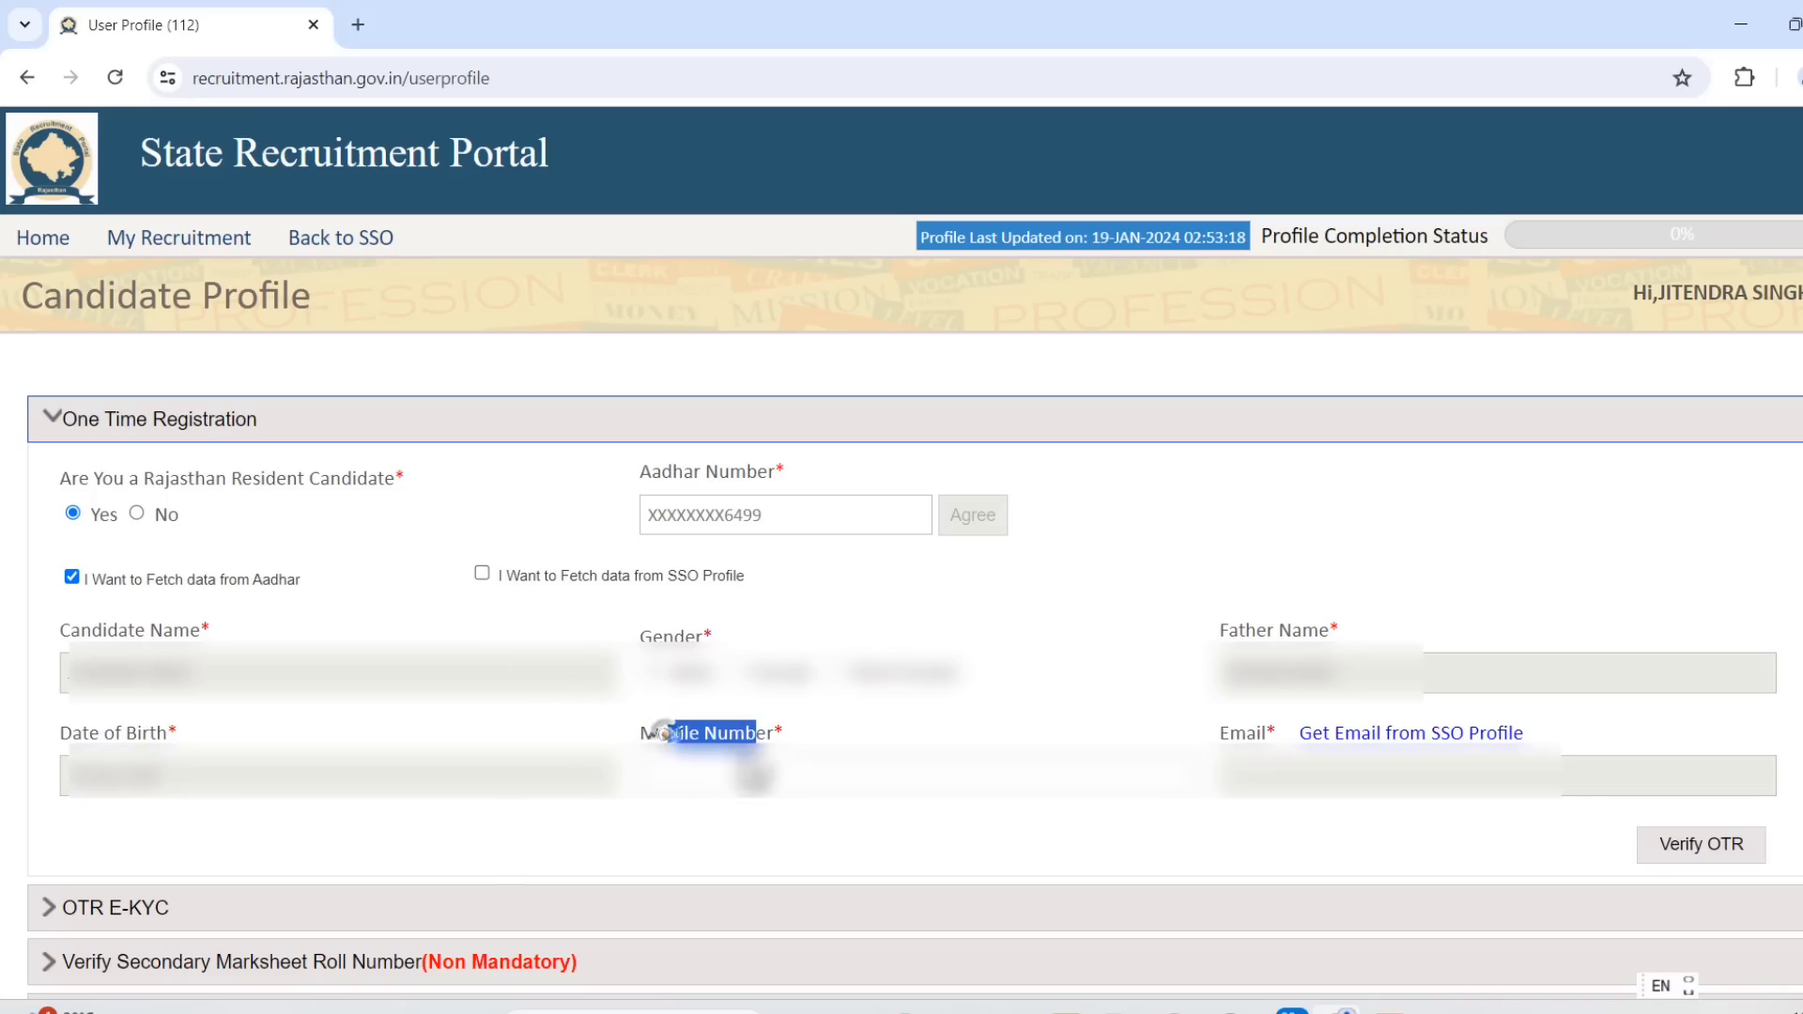
pyautogui.click(1433, 735)
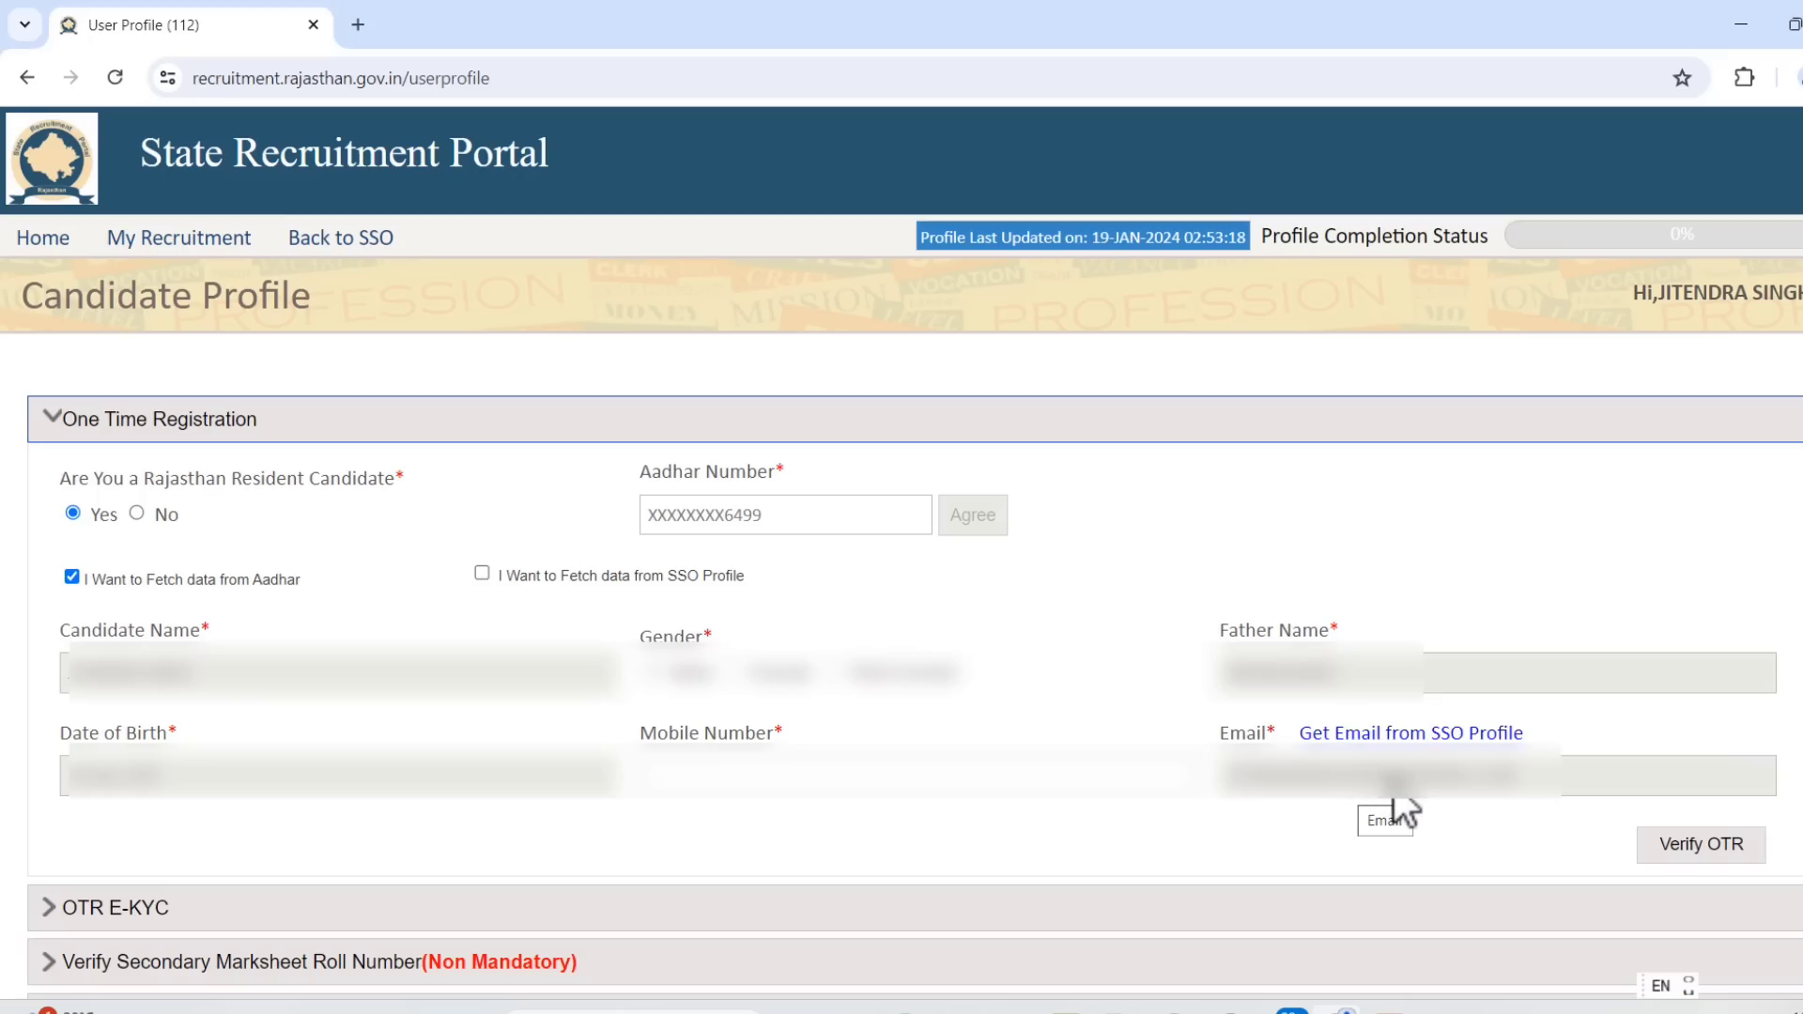
# Submit the details for One Time Registration, verify with the one-time password, and acknowledge the issued registration number.
pyautogui.click(1704, 851)
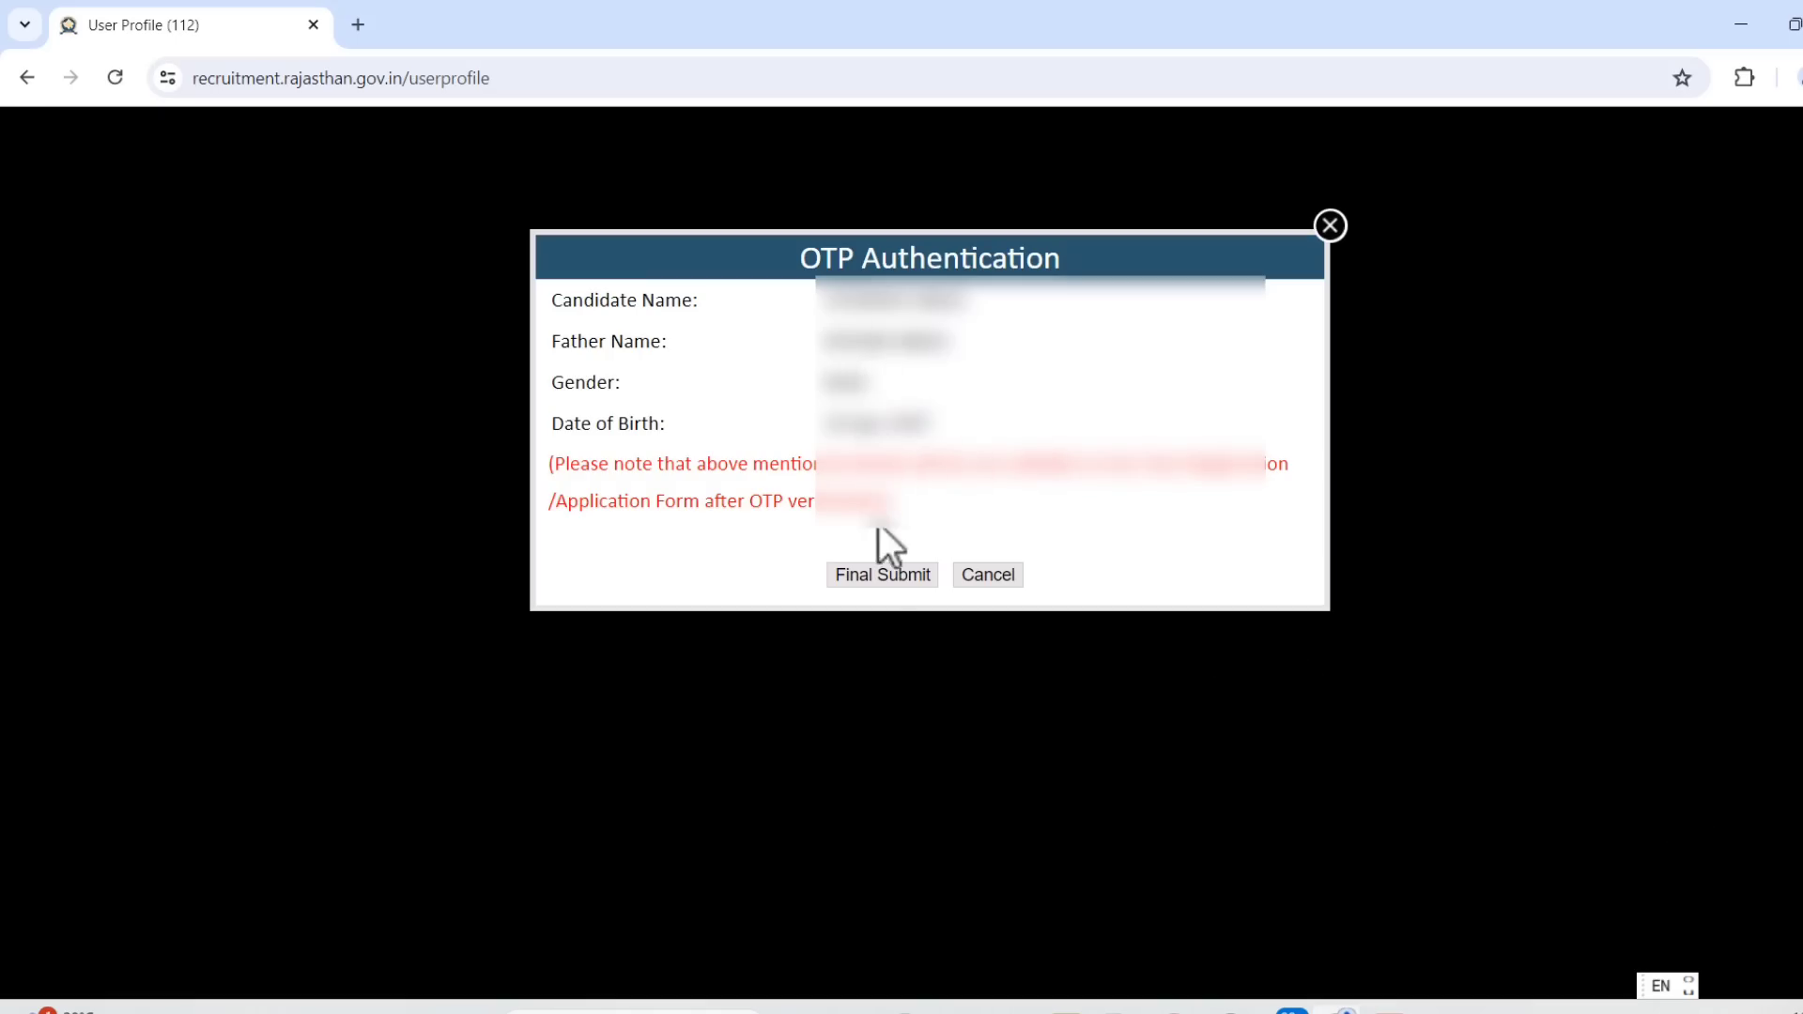
pyautogui.click(882, 576)
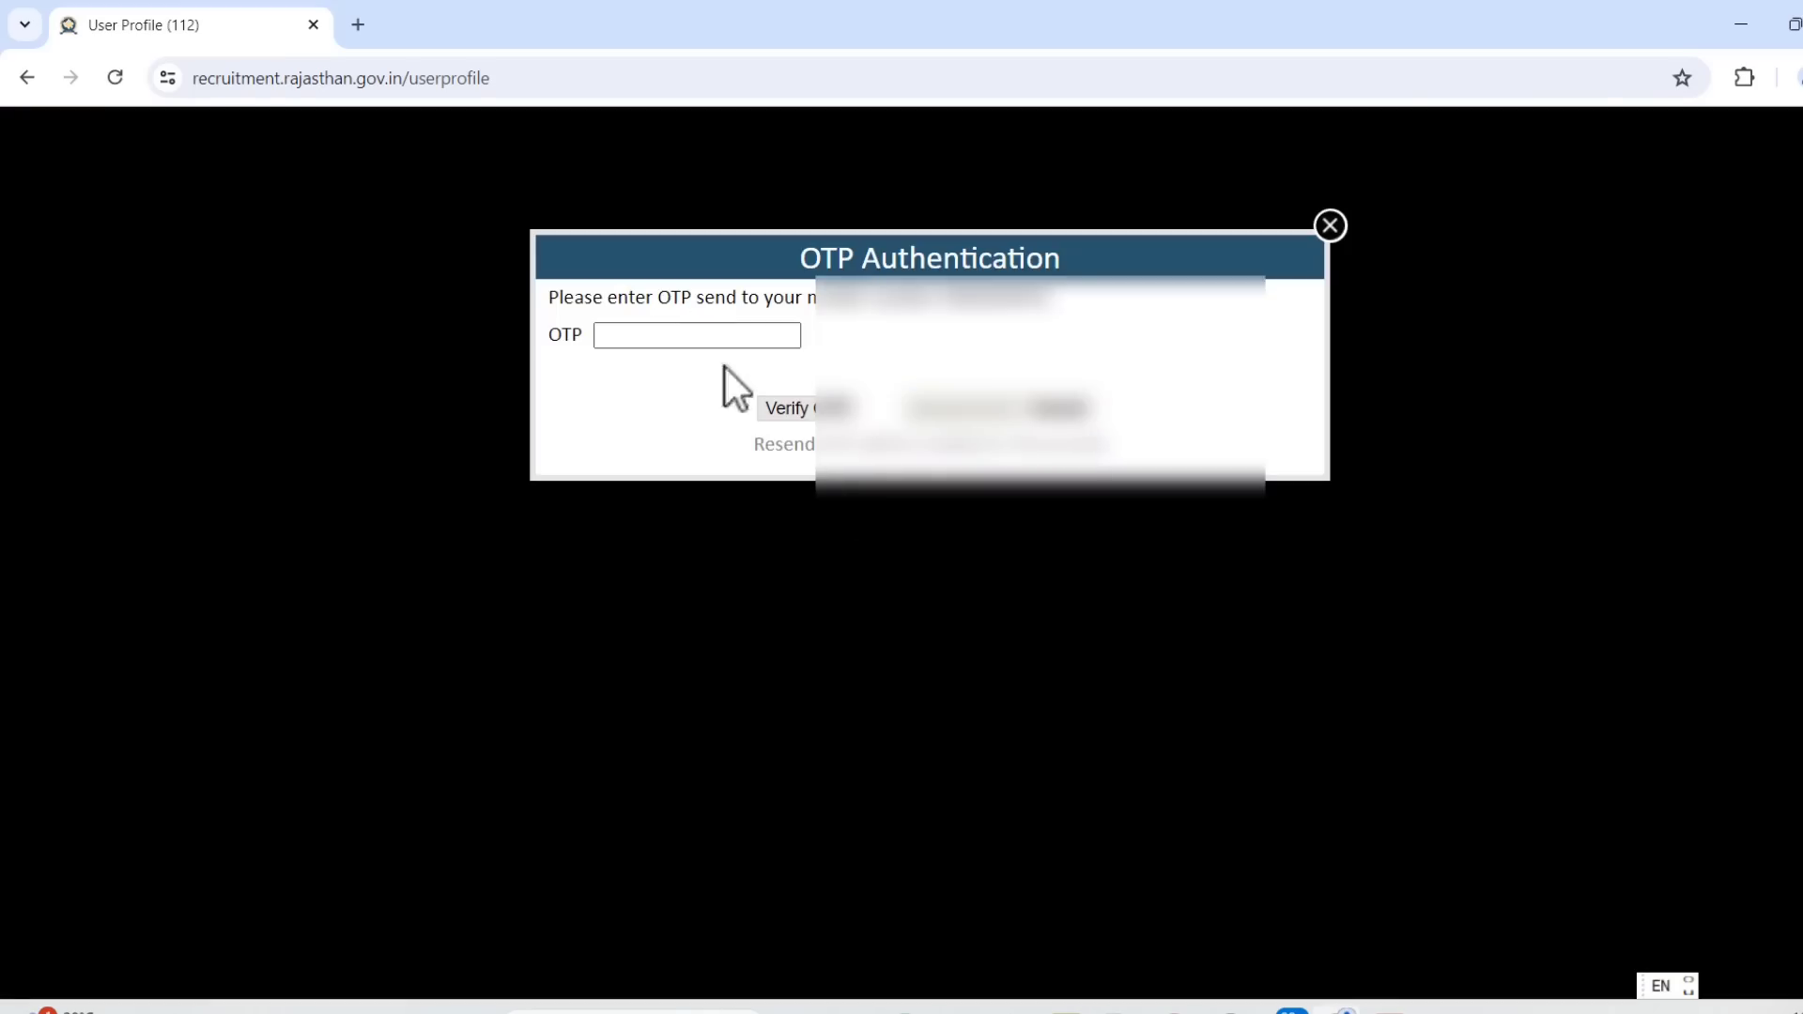
pyautogui.click(722, 340)
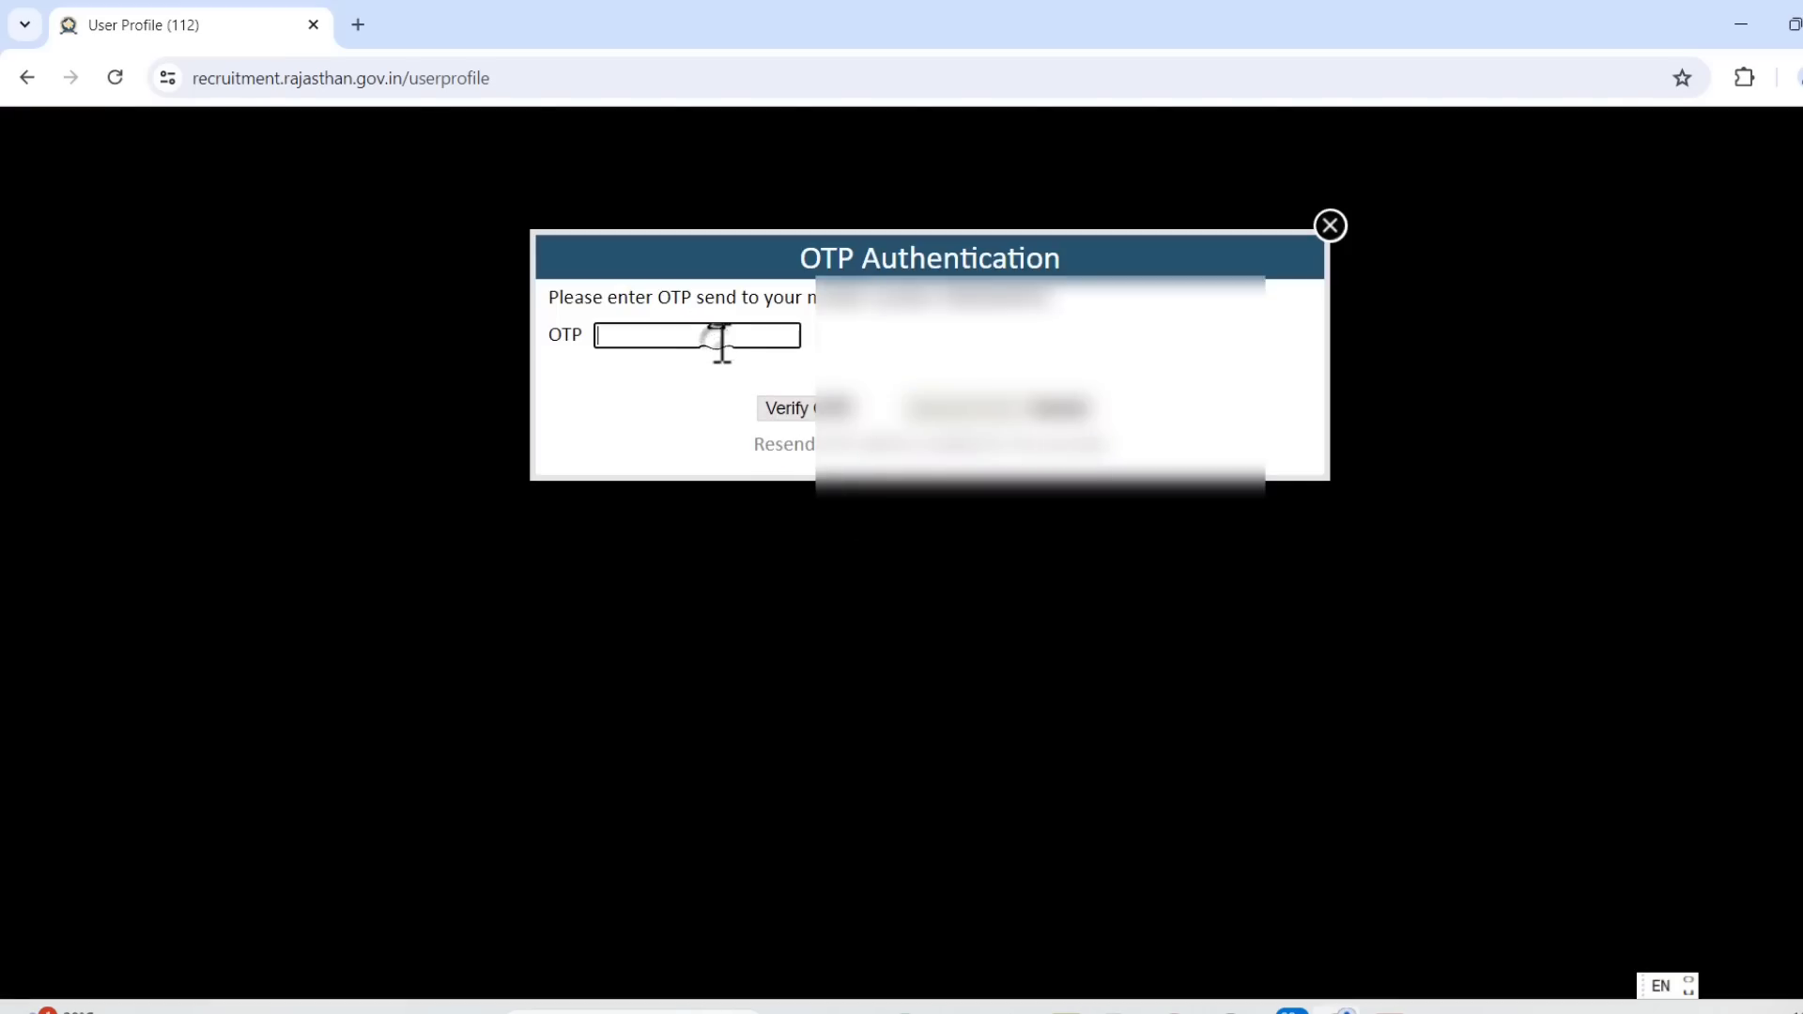
pyautogui.hotkey('ctrl', 'v')
pyautogui.click(791, 409)
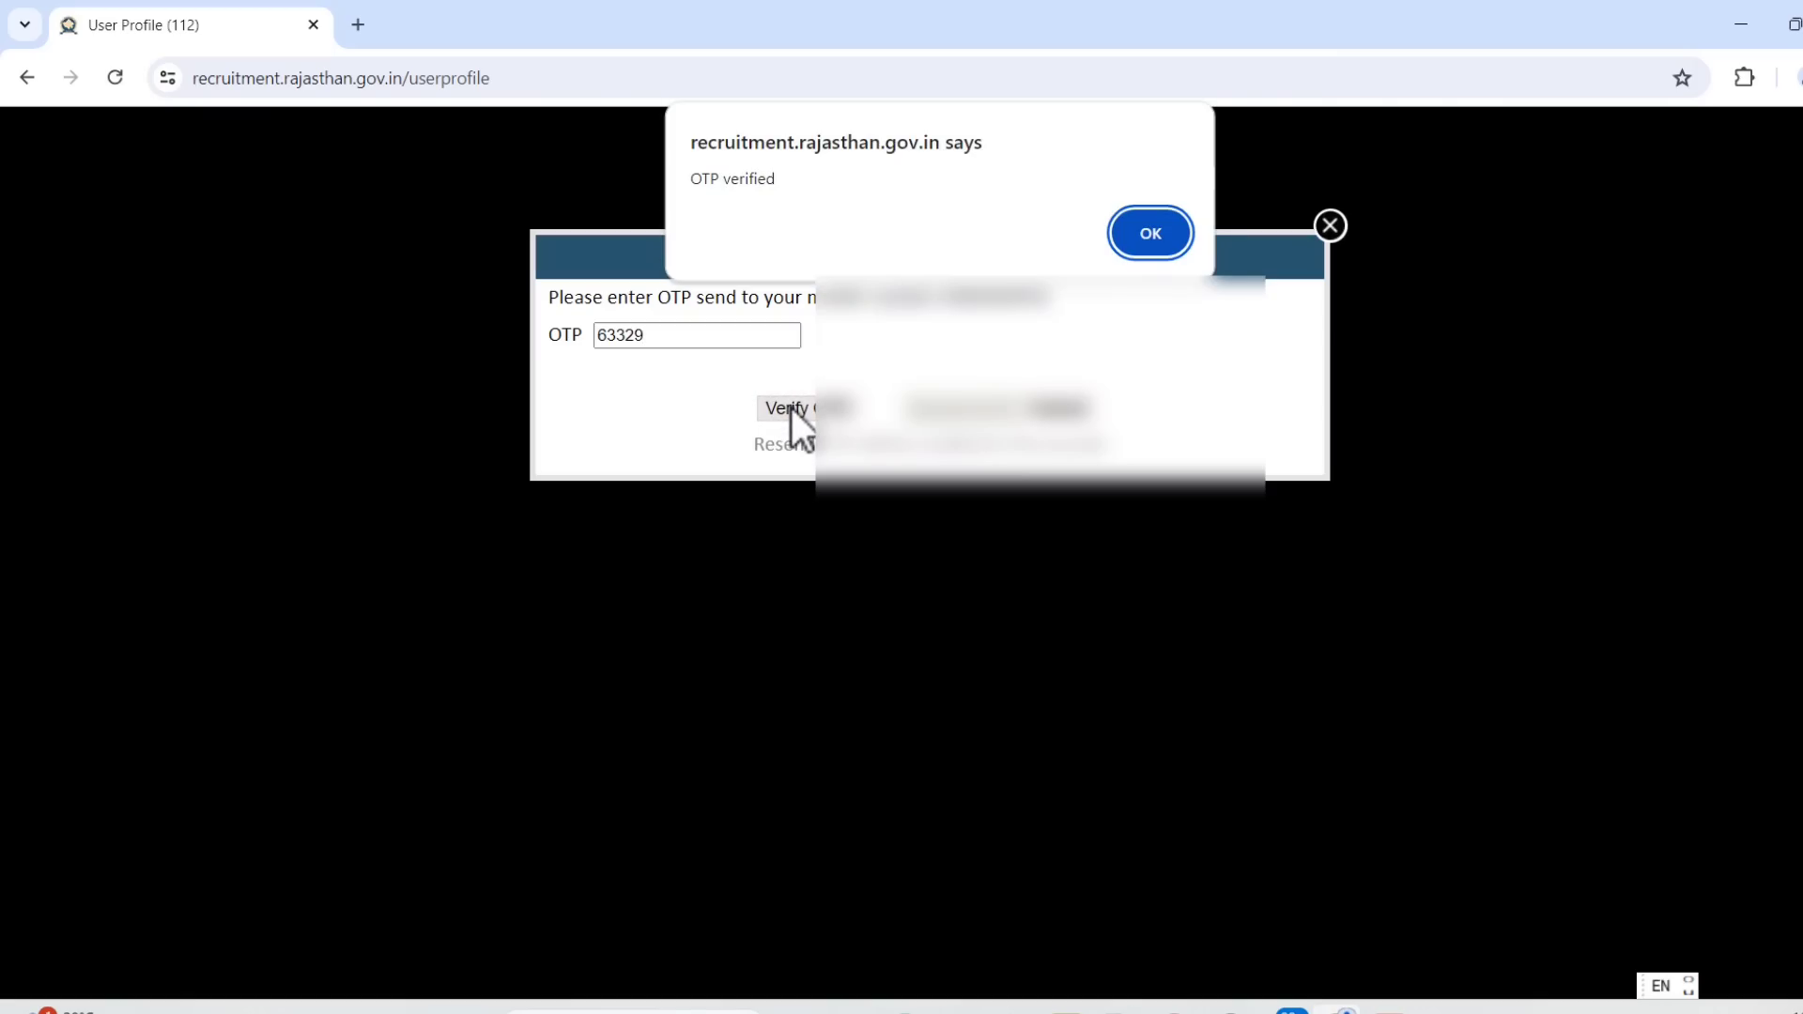
pyautogui.click(1176, 234)
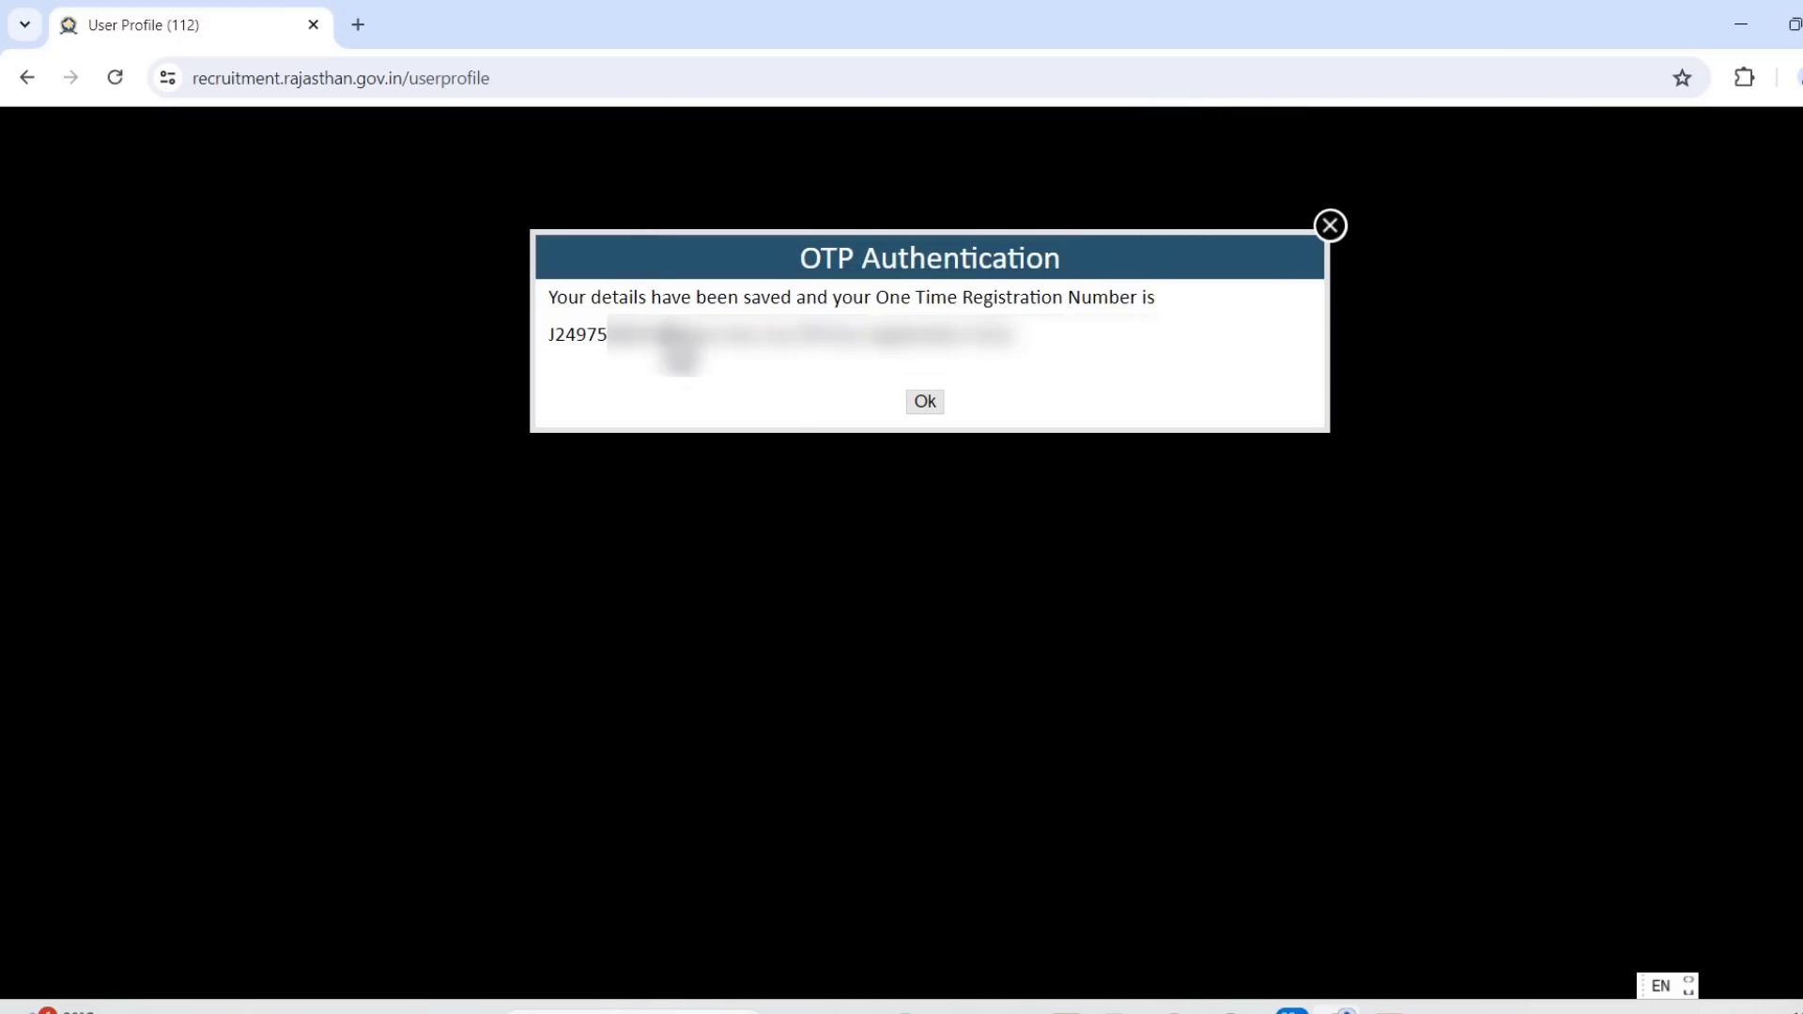
pyautogui.moveTo(673, 336); pyautogui.dragTo(549, 336)
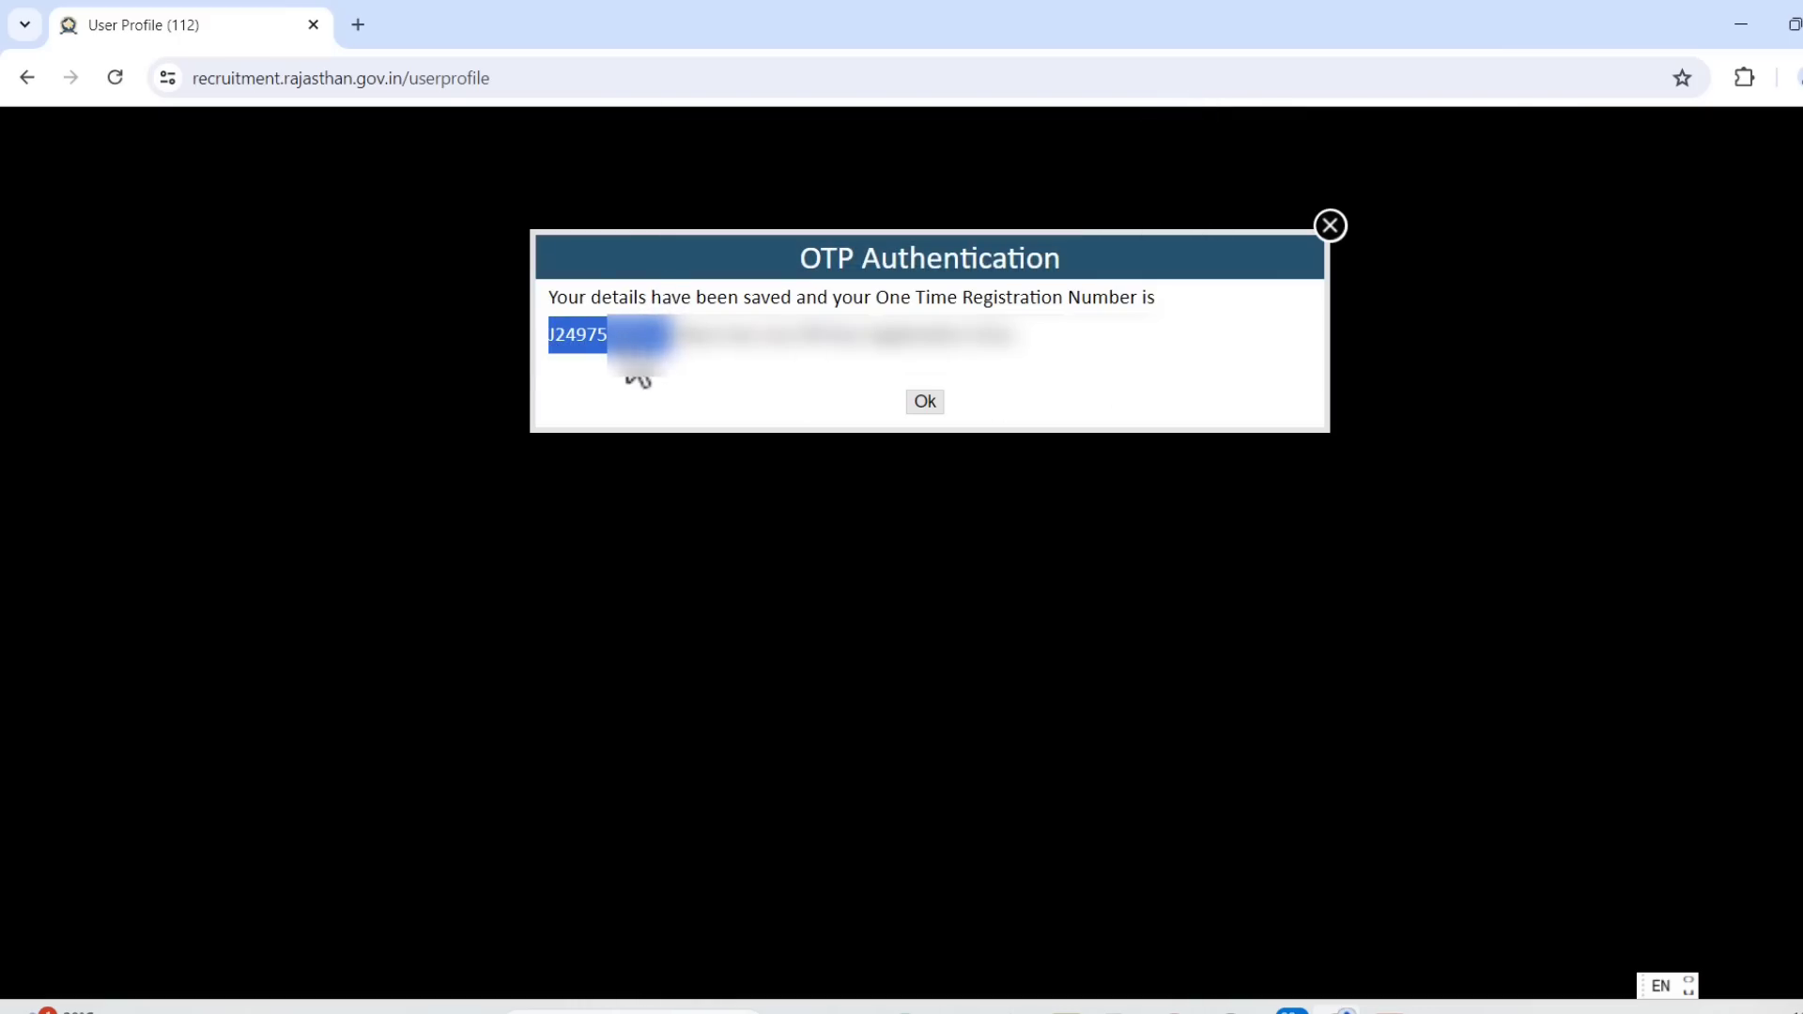
pyautogui.click(924, 402)
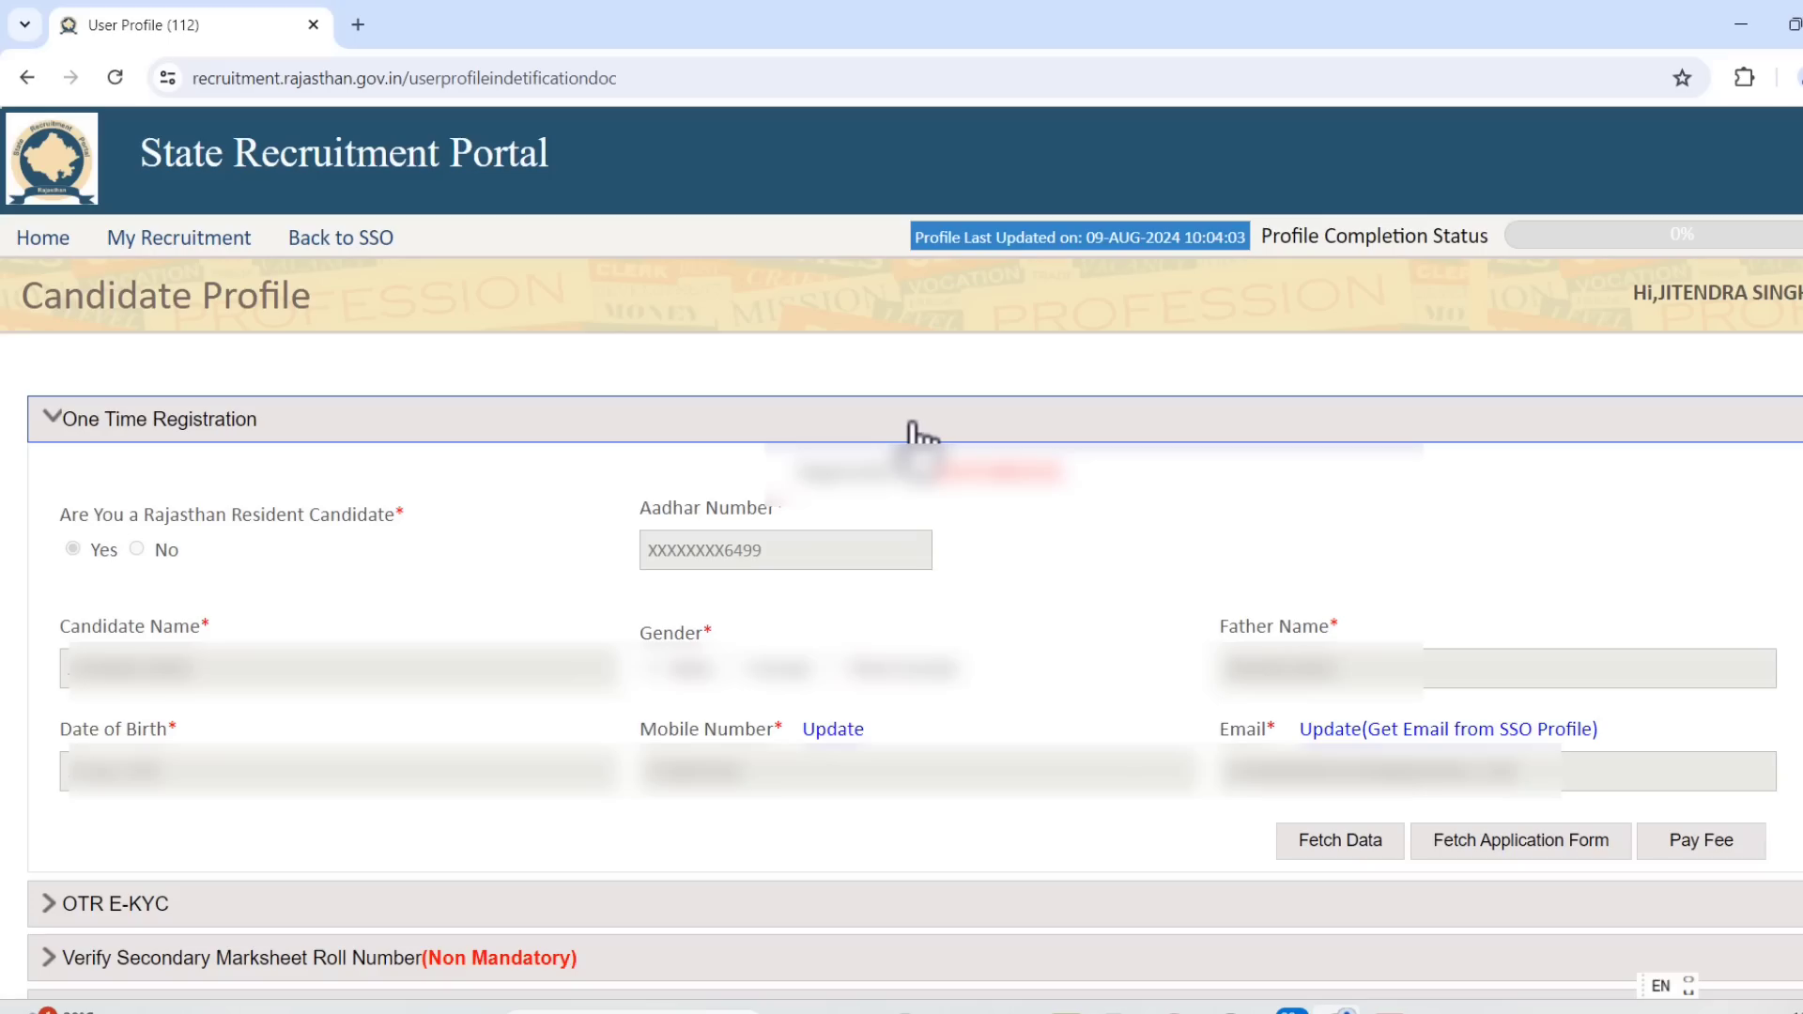
# Open the registration fee form, set the category to RESERVED and check which candidate groups it covers.
pyautogui.click(1699, 843)
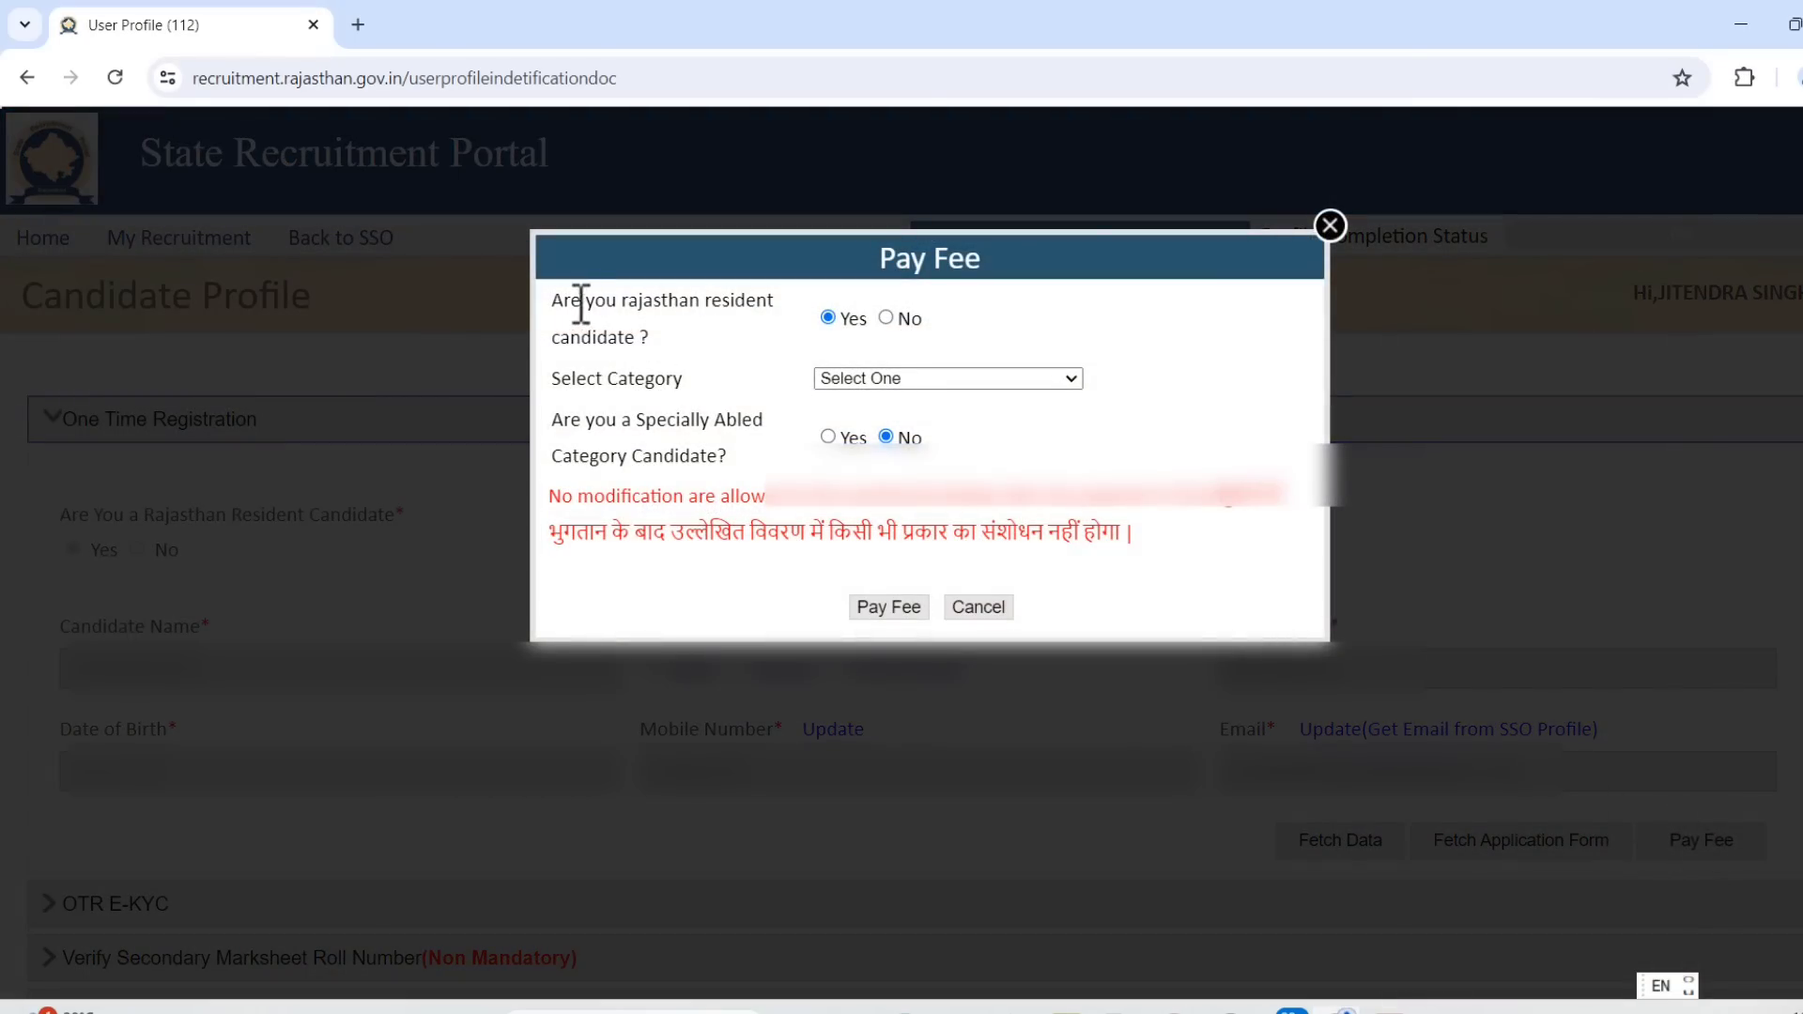
pyautogui.moveTo(564, 303); pyautogui.dragTo(750, 302)
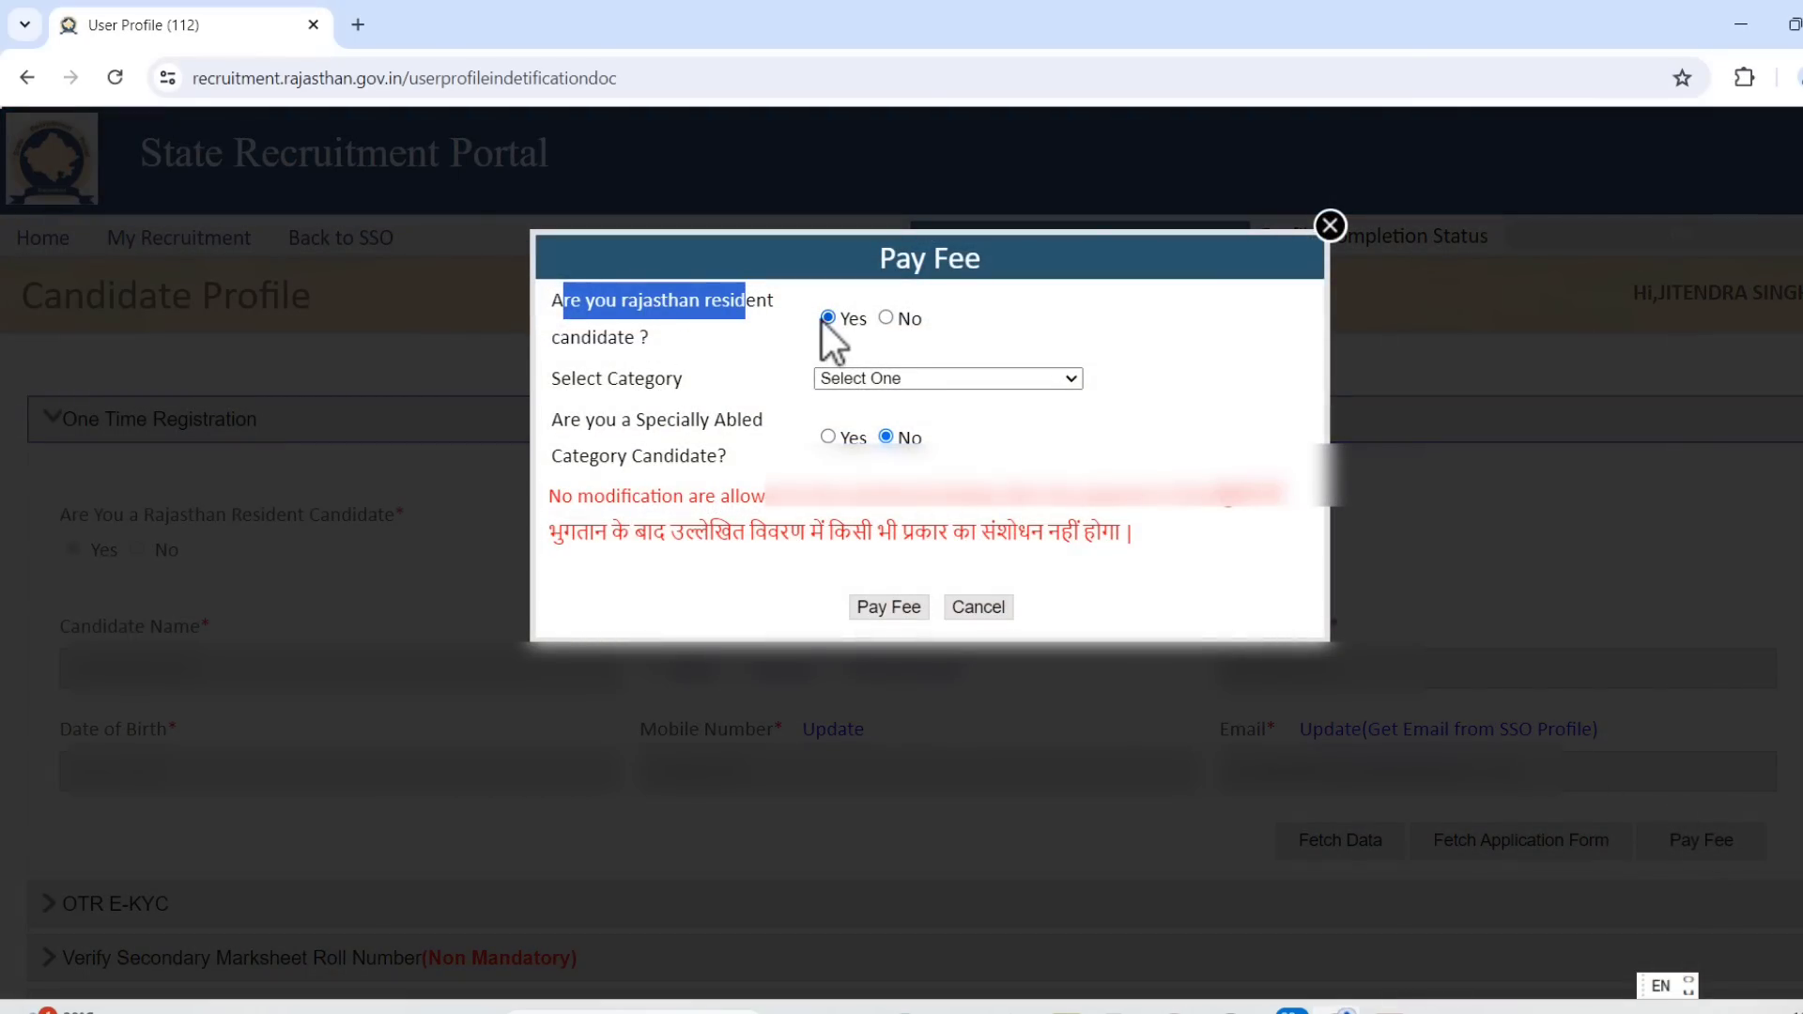
pyautogui.click(837, 380)
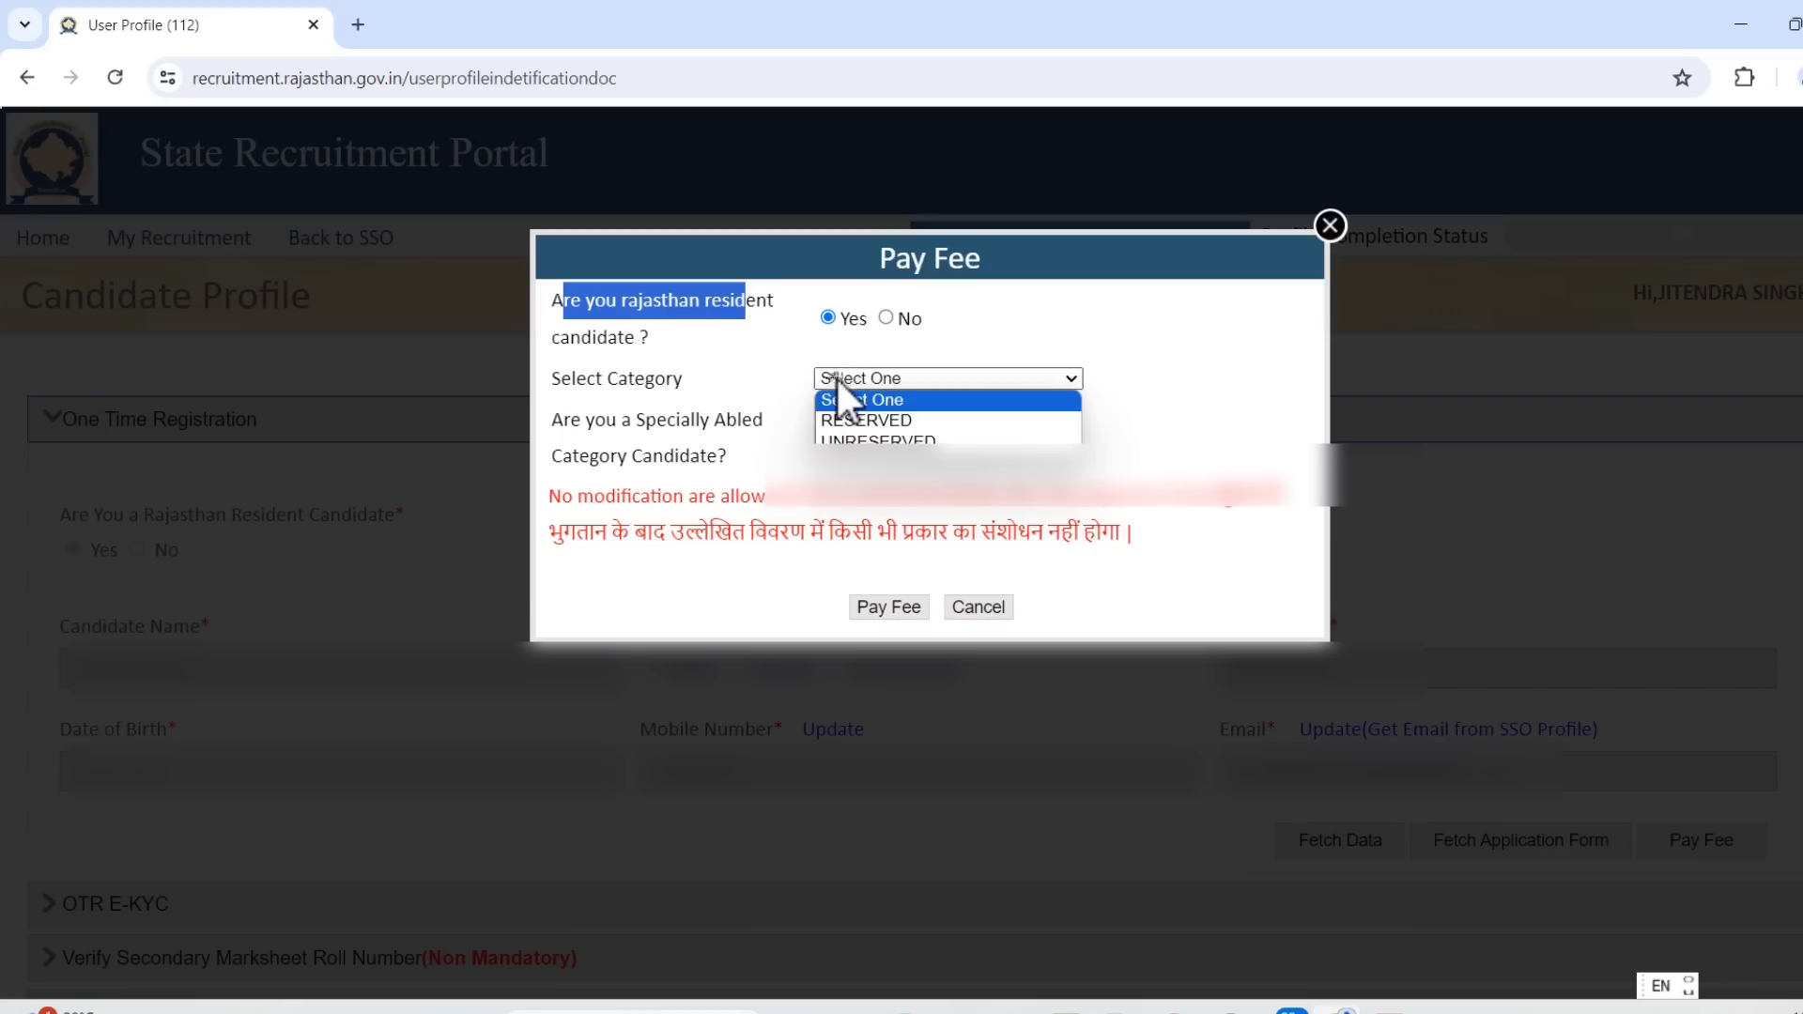
pyautogui.click(860, 422)
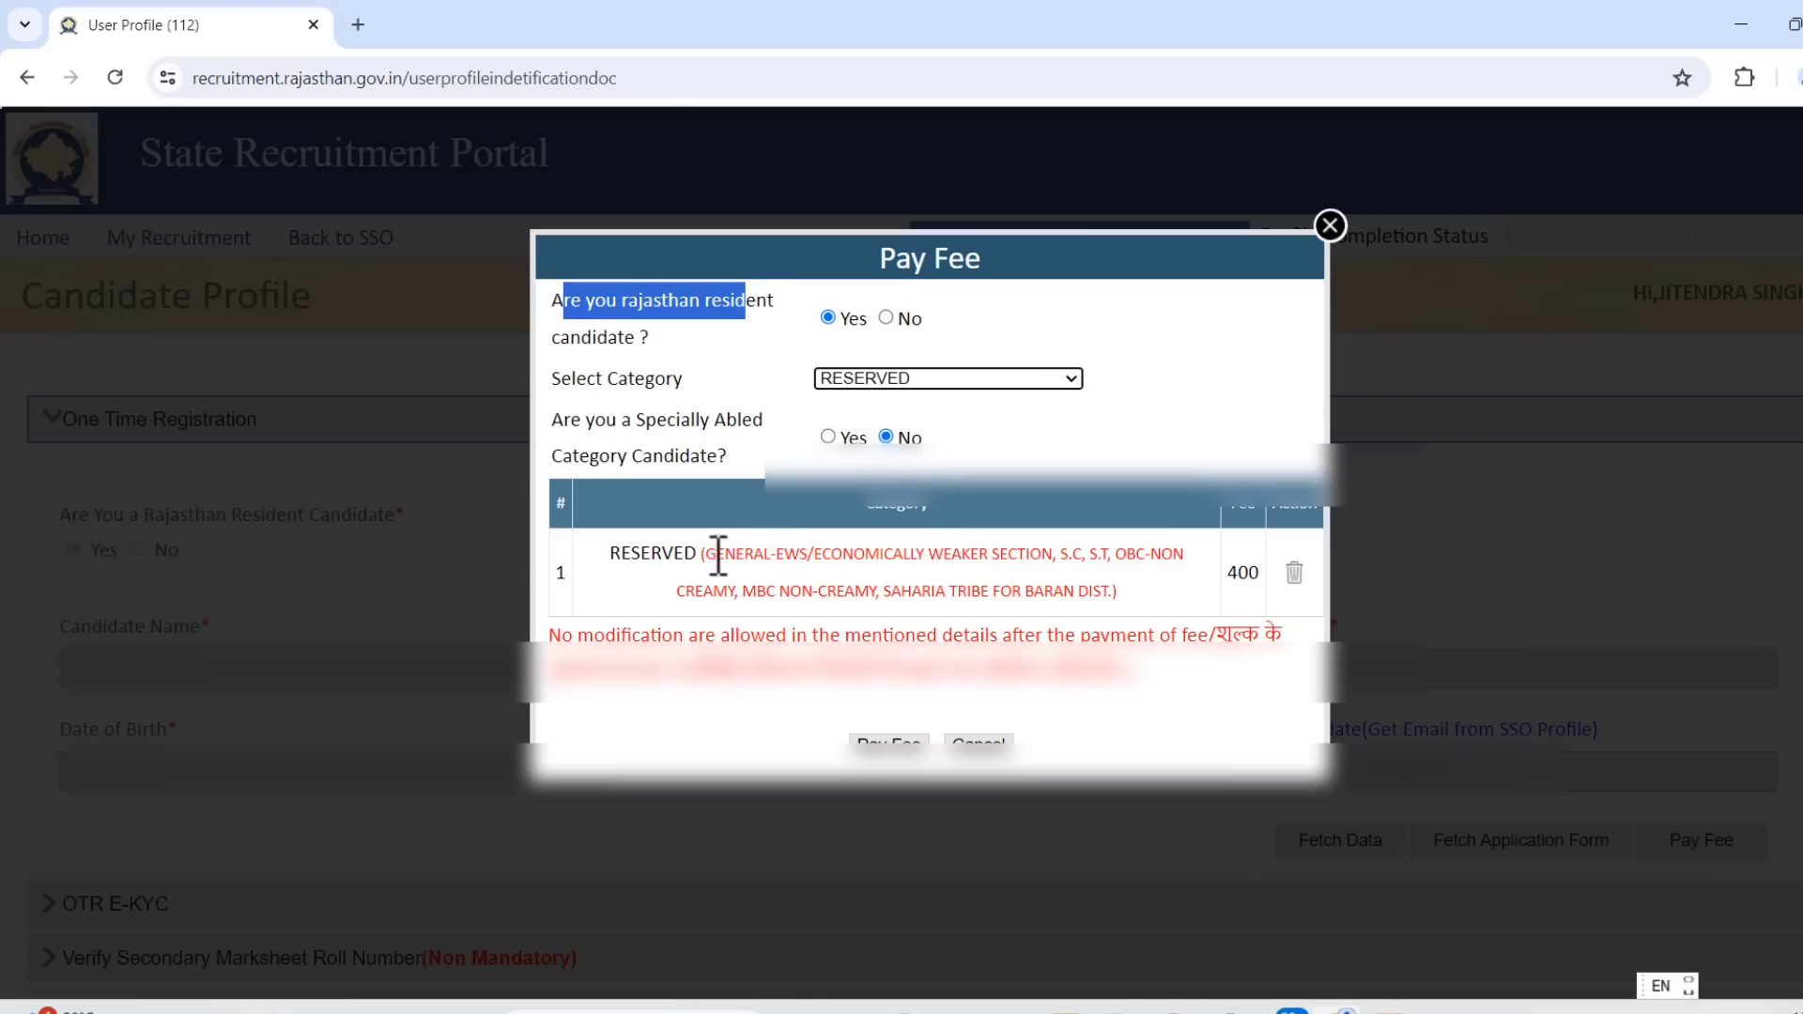
pyautogui.moveTo(719, 554); pyautogui.dragTo(1131, 602)
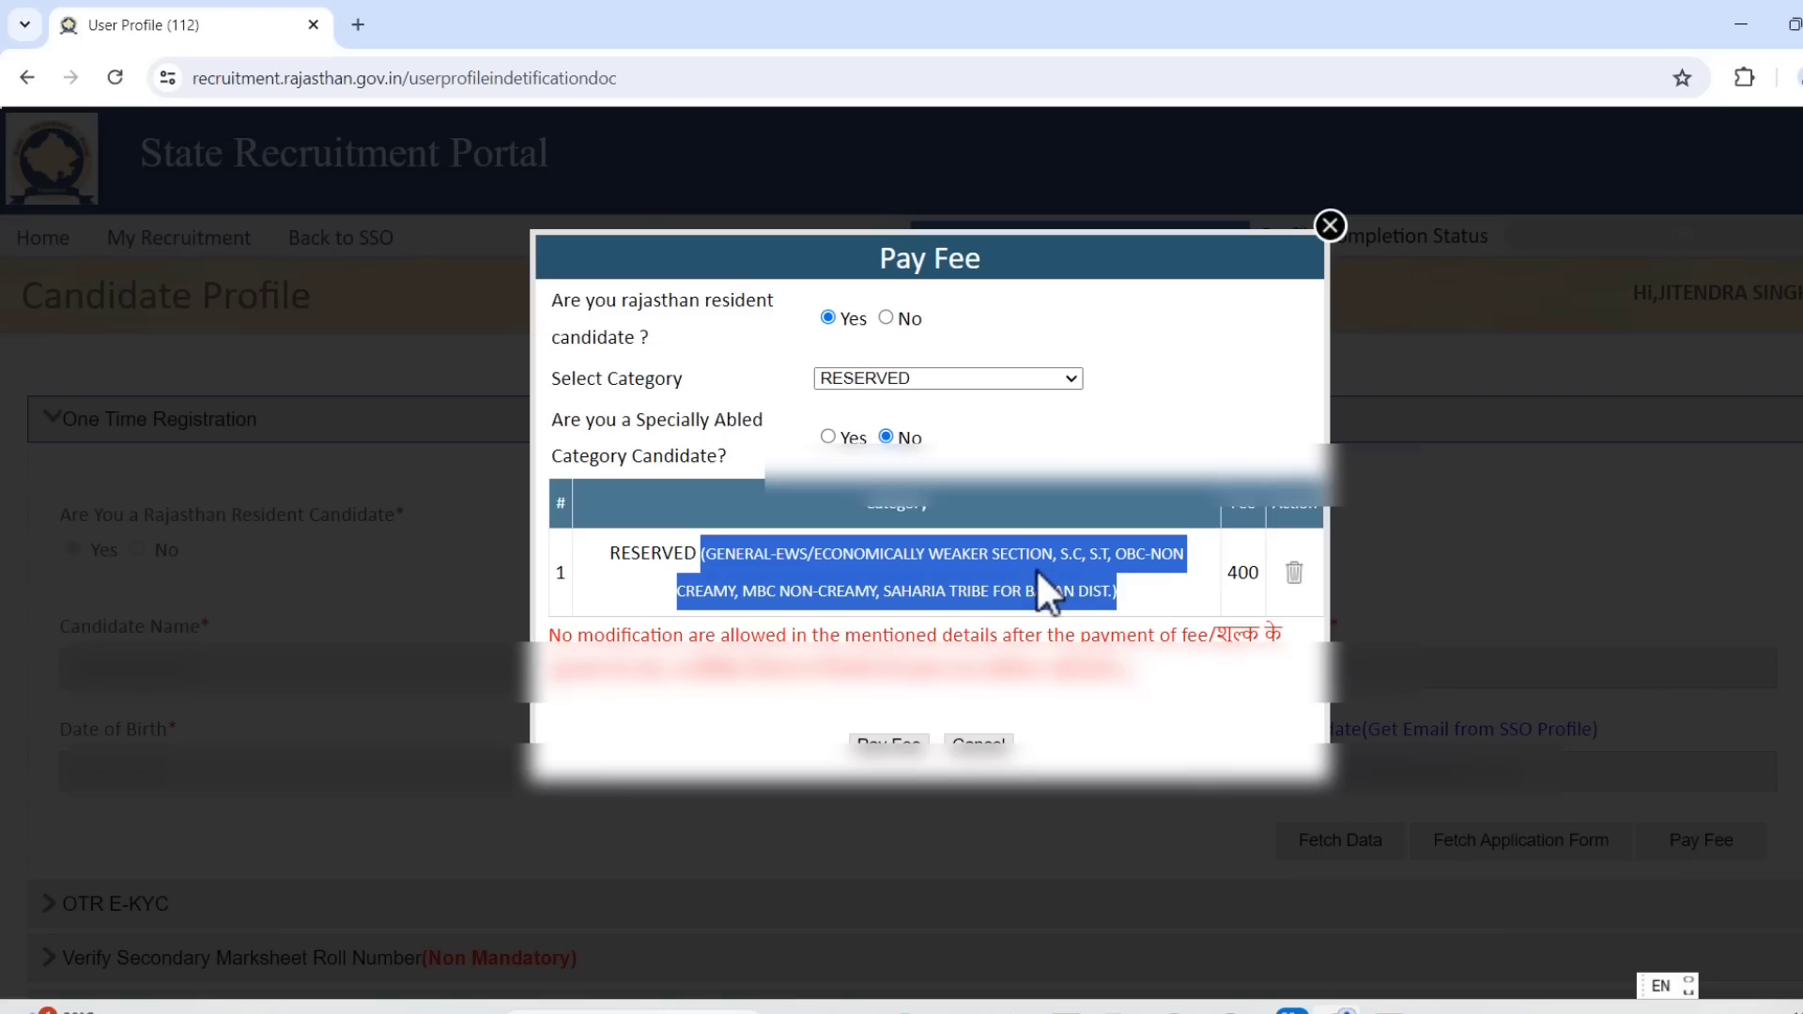
# Switch the fee category to UNRESERVED for comparison, and set it back to RESERVED.
pyautogui.click(883, 380)
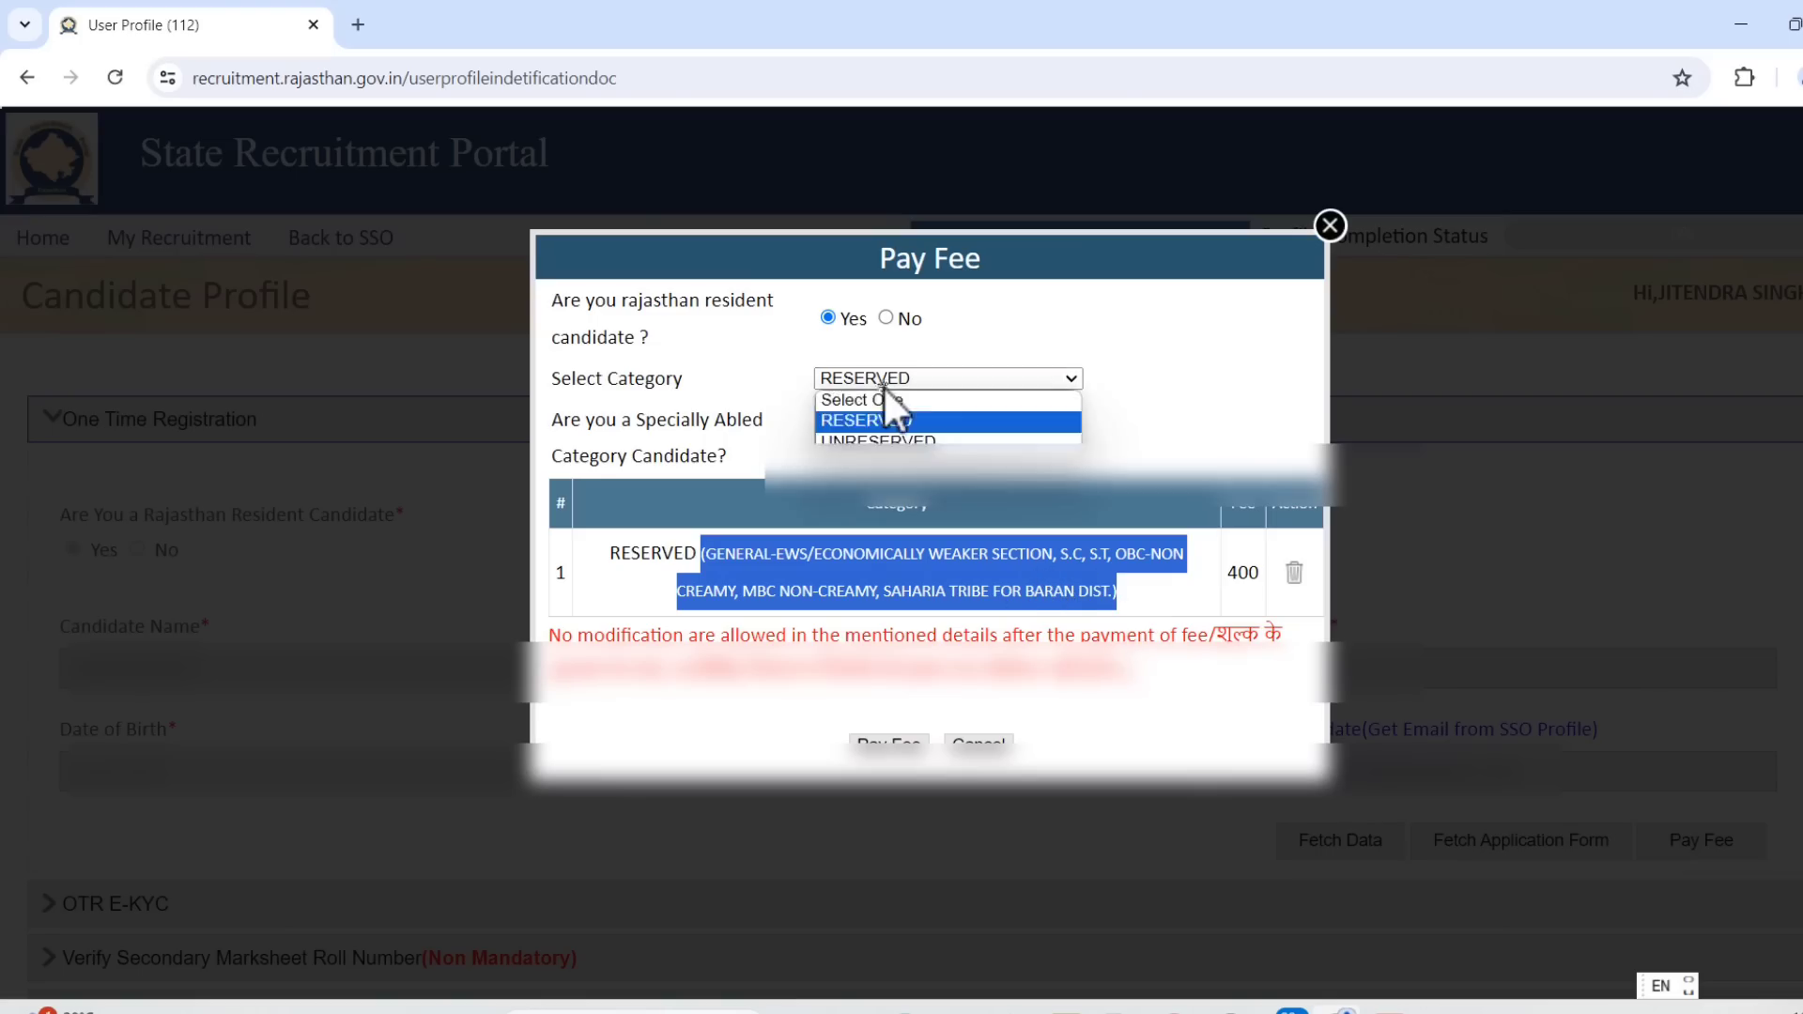
pyautogui.click(894, 440)
pyautogui.click(886, 436)
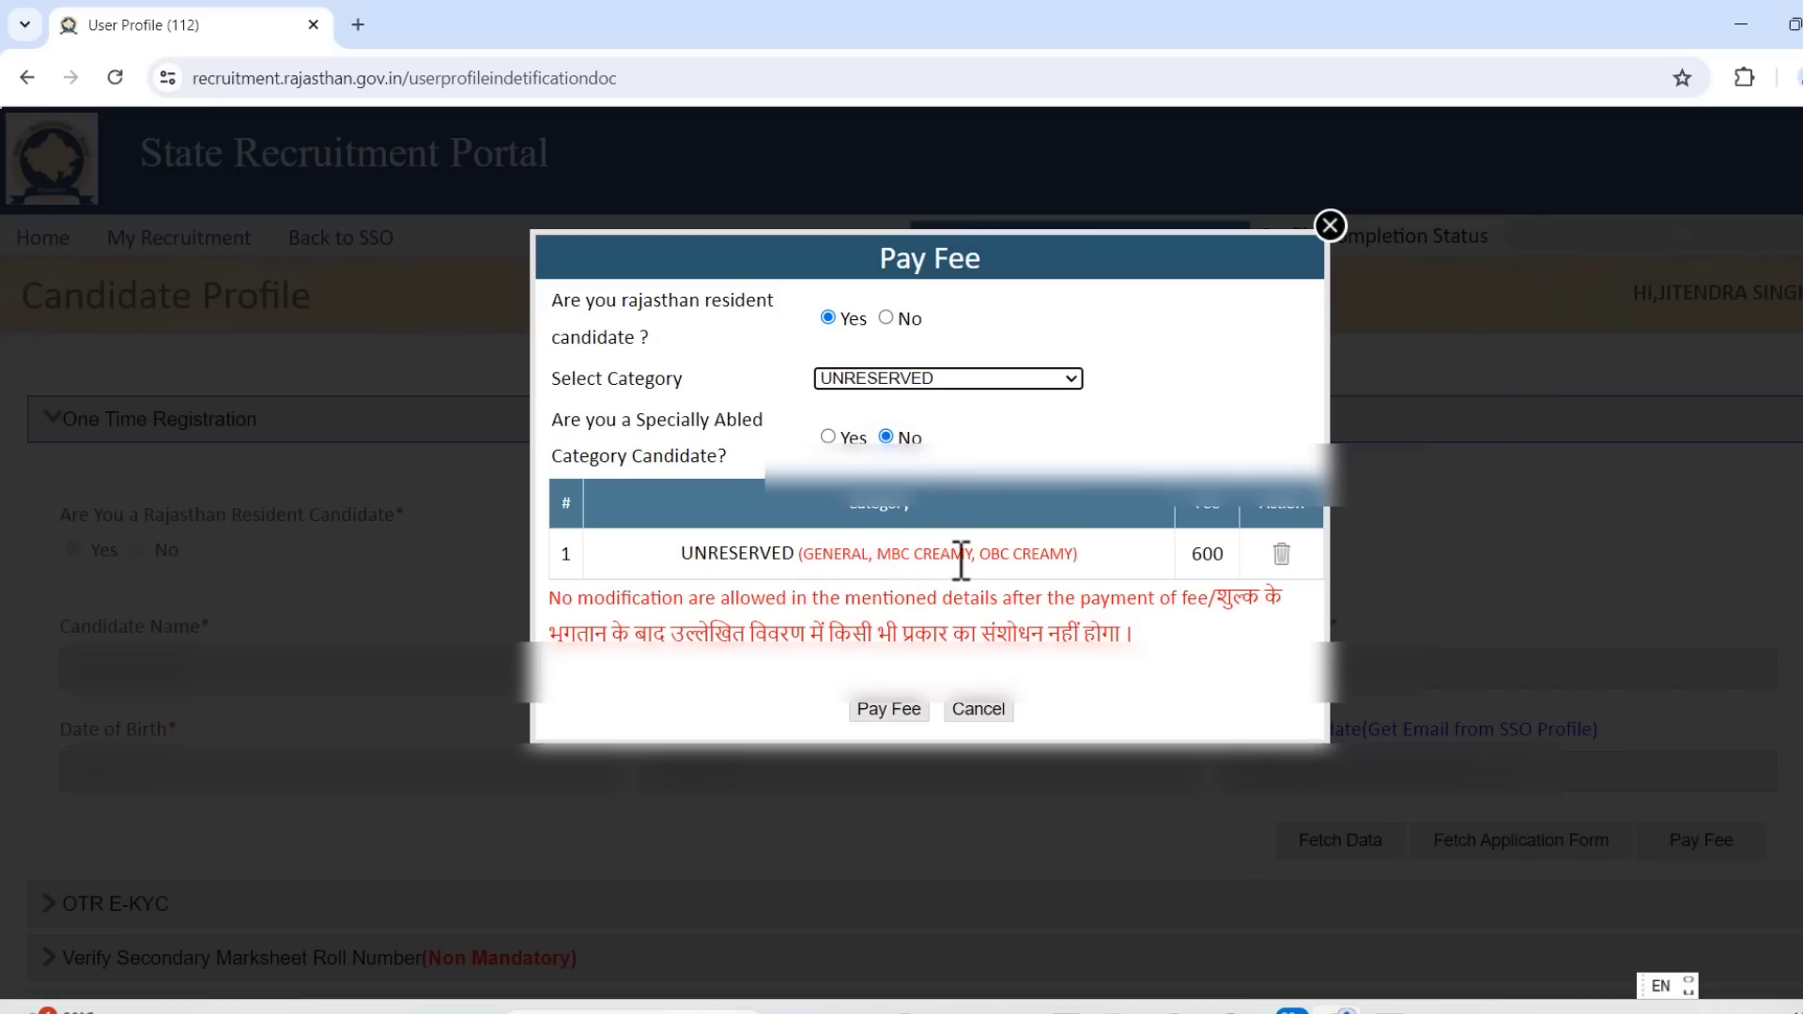
pyautogui.click(890, 380)
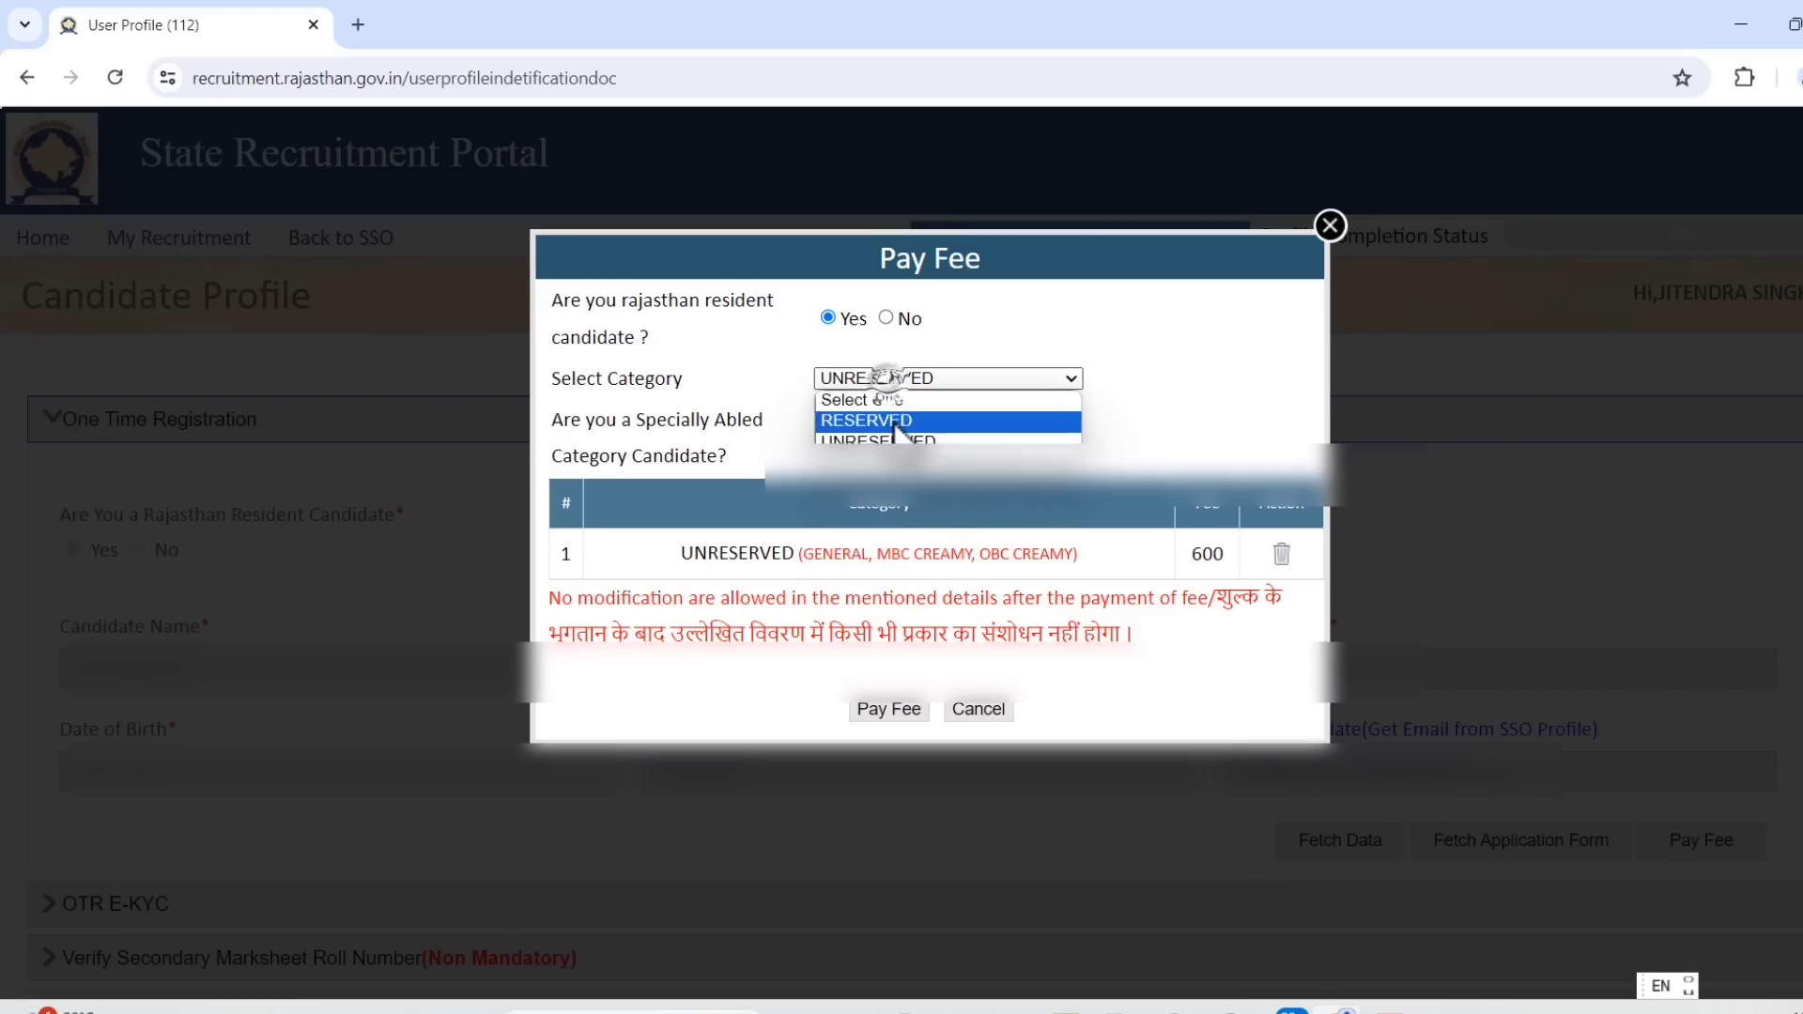
pyautogui.click(895, 419)
pyautogui.moveTo(797, 553); pyautogui.dragTo(772, 554)
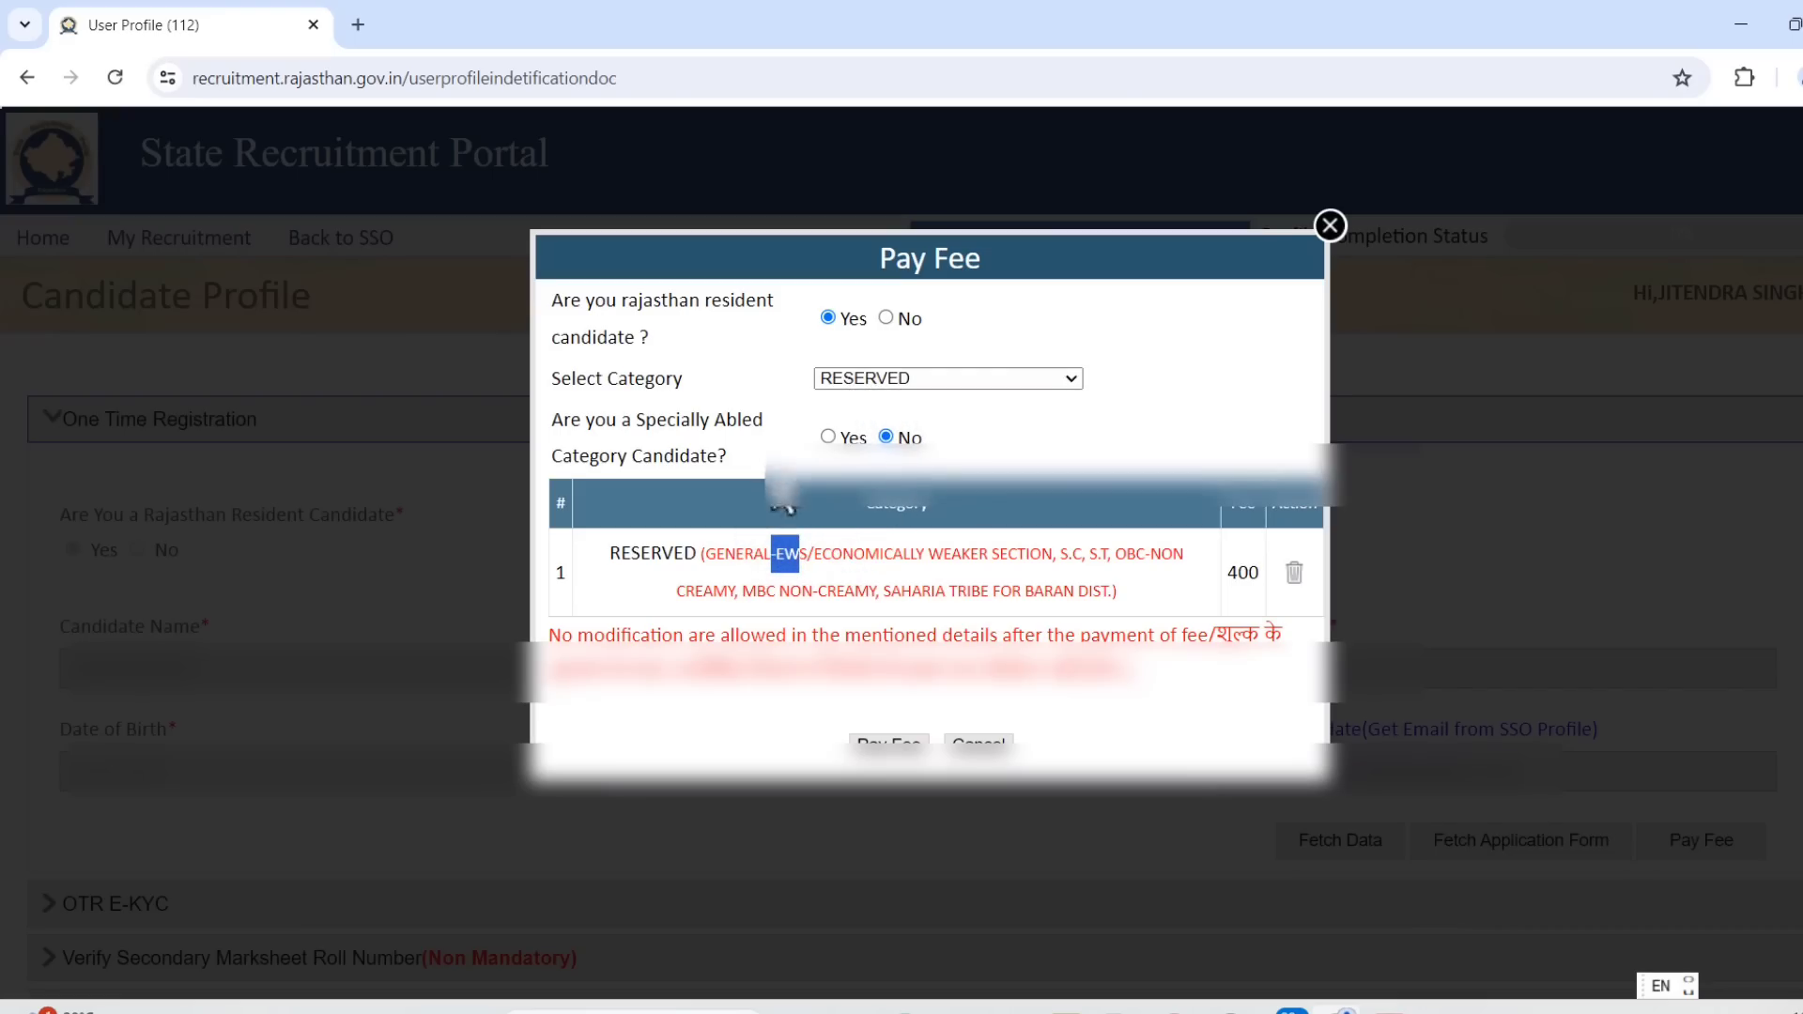
# Try Yes for the Specially Abled question, set it back to No, and proceed with the fee payment.
pyautogui.moveTo(595, 420); pyautogui.dragTo(741, 420)
pyautogui.click(826, 436)
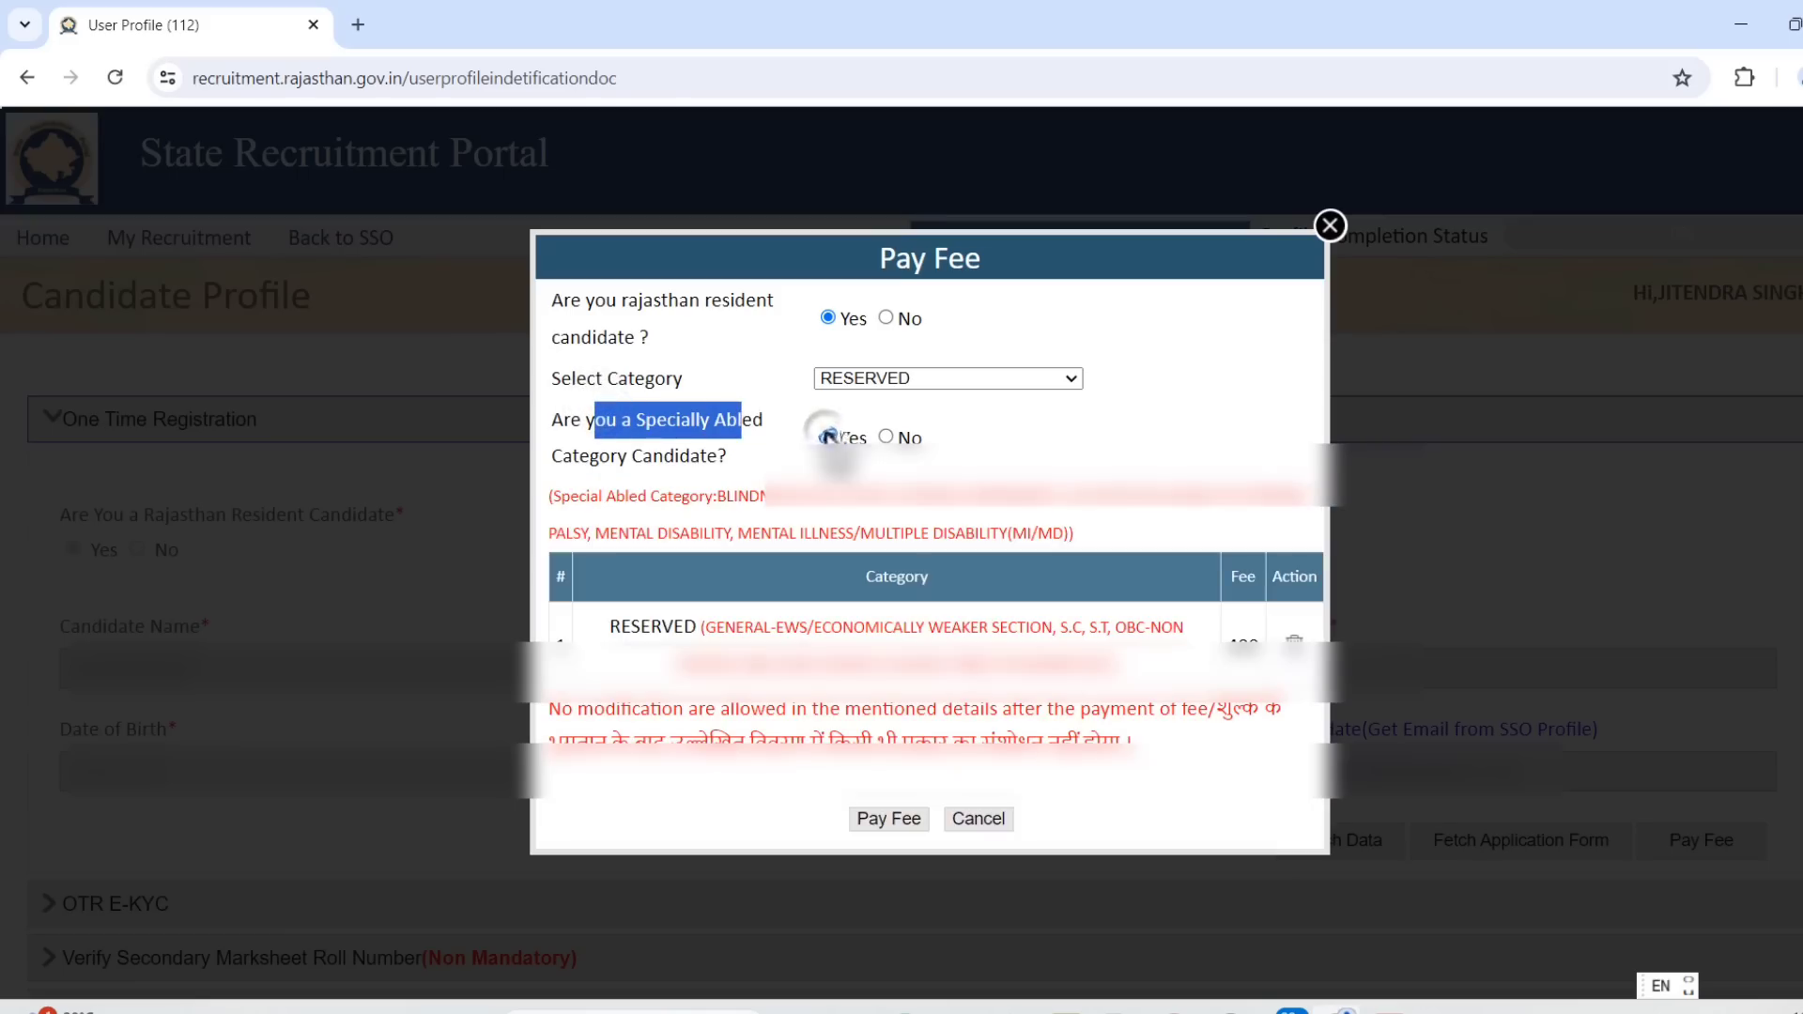
pyautogui.click(886, 438)
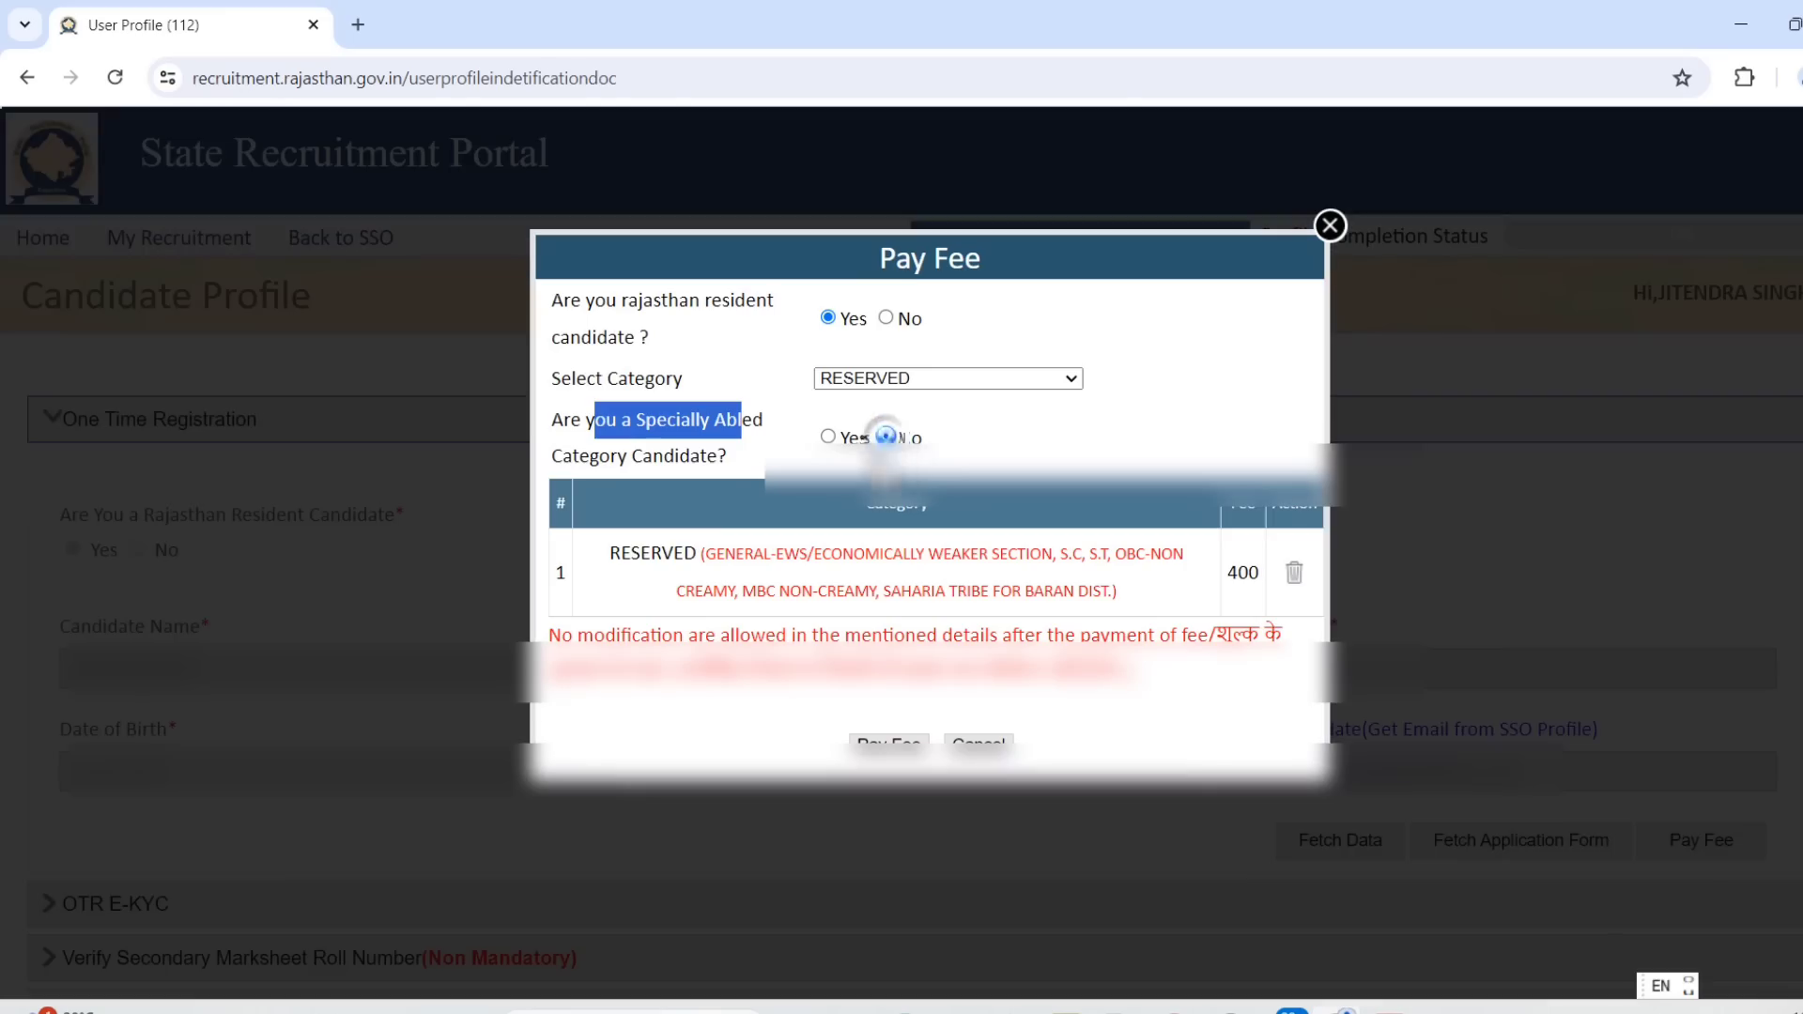
pyautogui.click(838, 475)
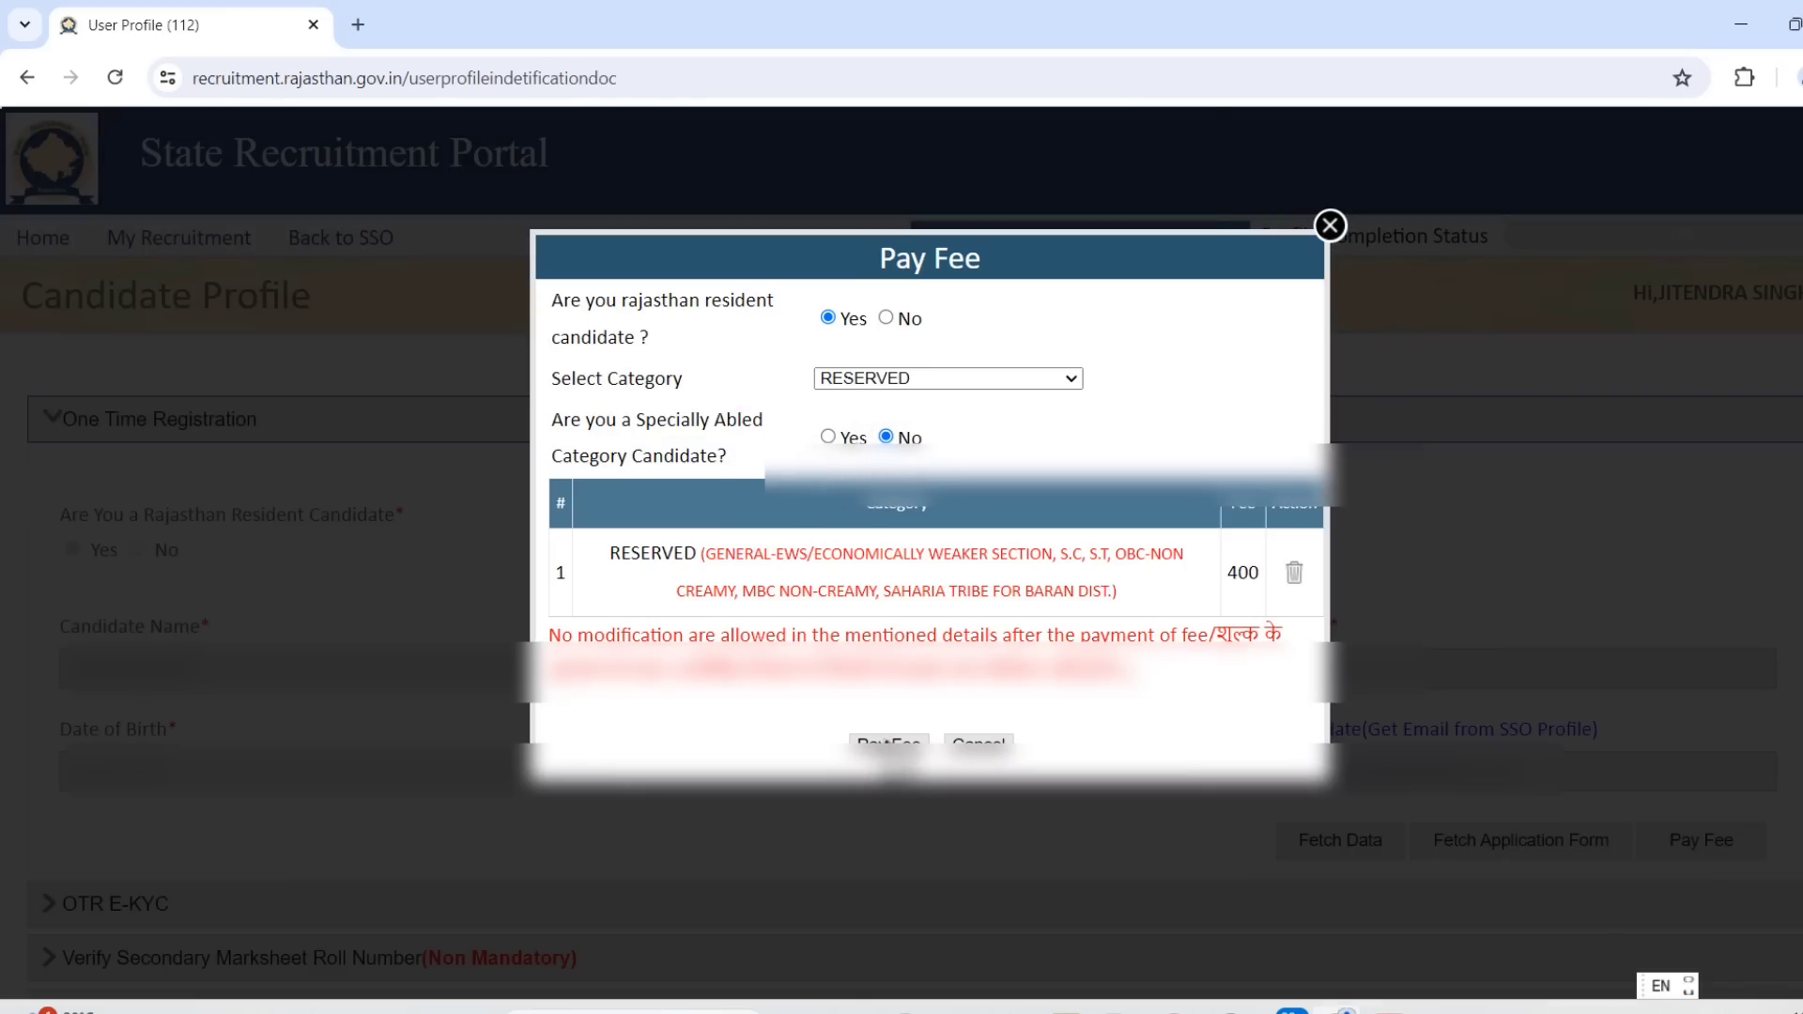
pyautogui.click(887, 744)
pyautogui.click(1037, 242)
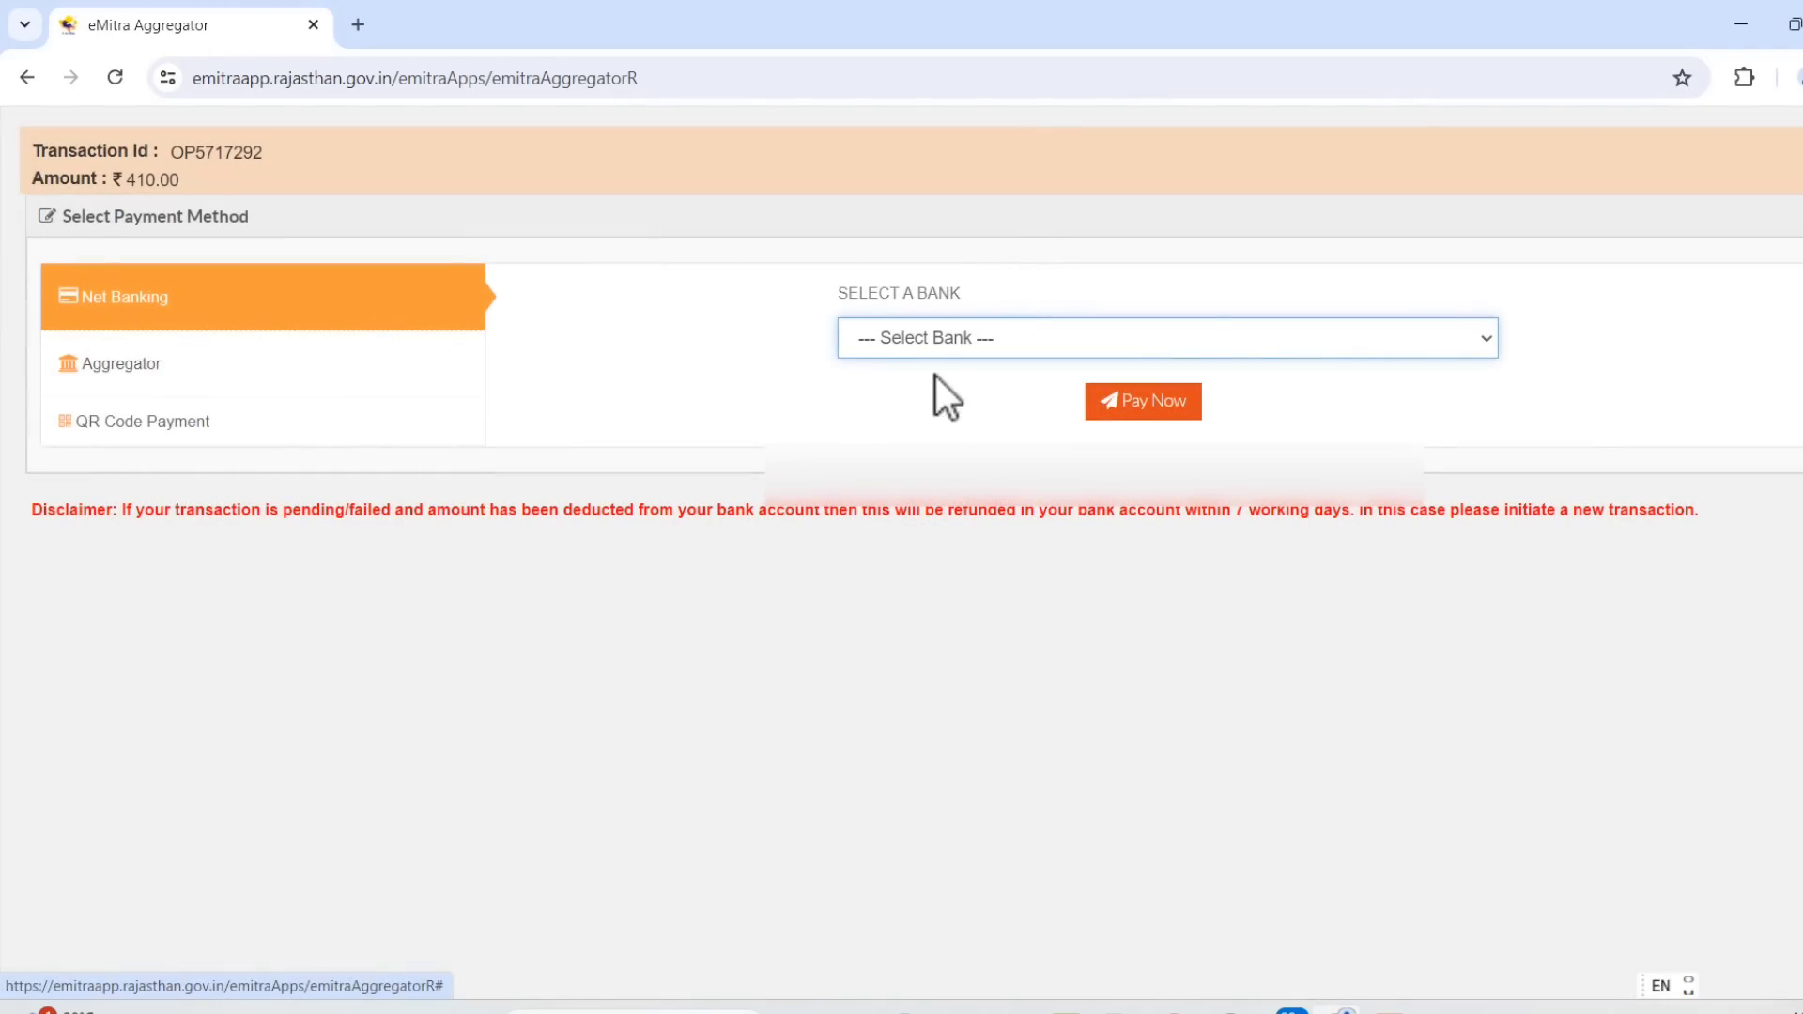
# Look through the net banking banks and select BILLDESK as the payment aggregator.
pyautogui.click(936, 340)
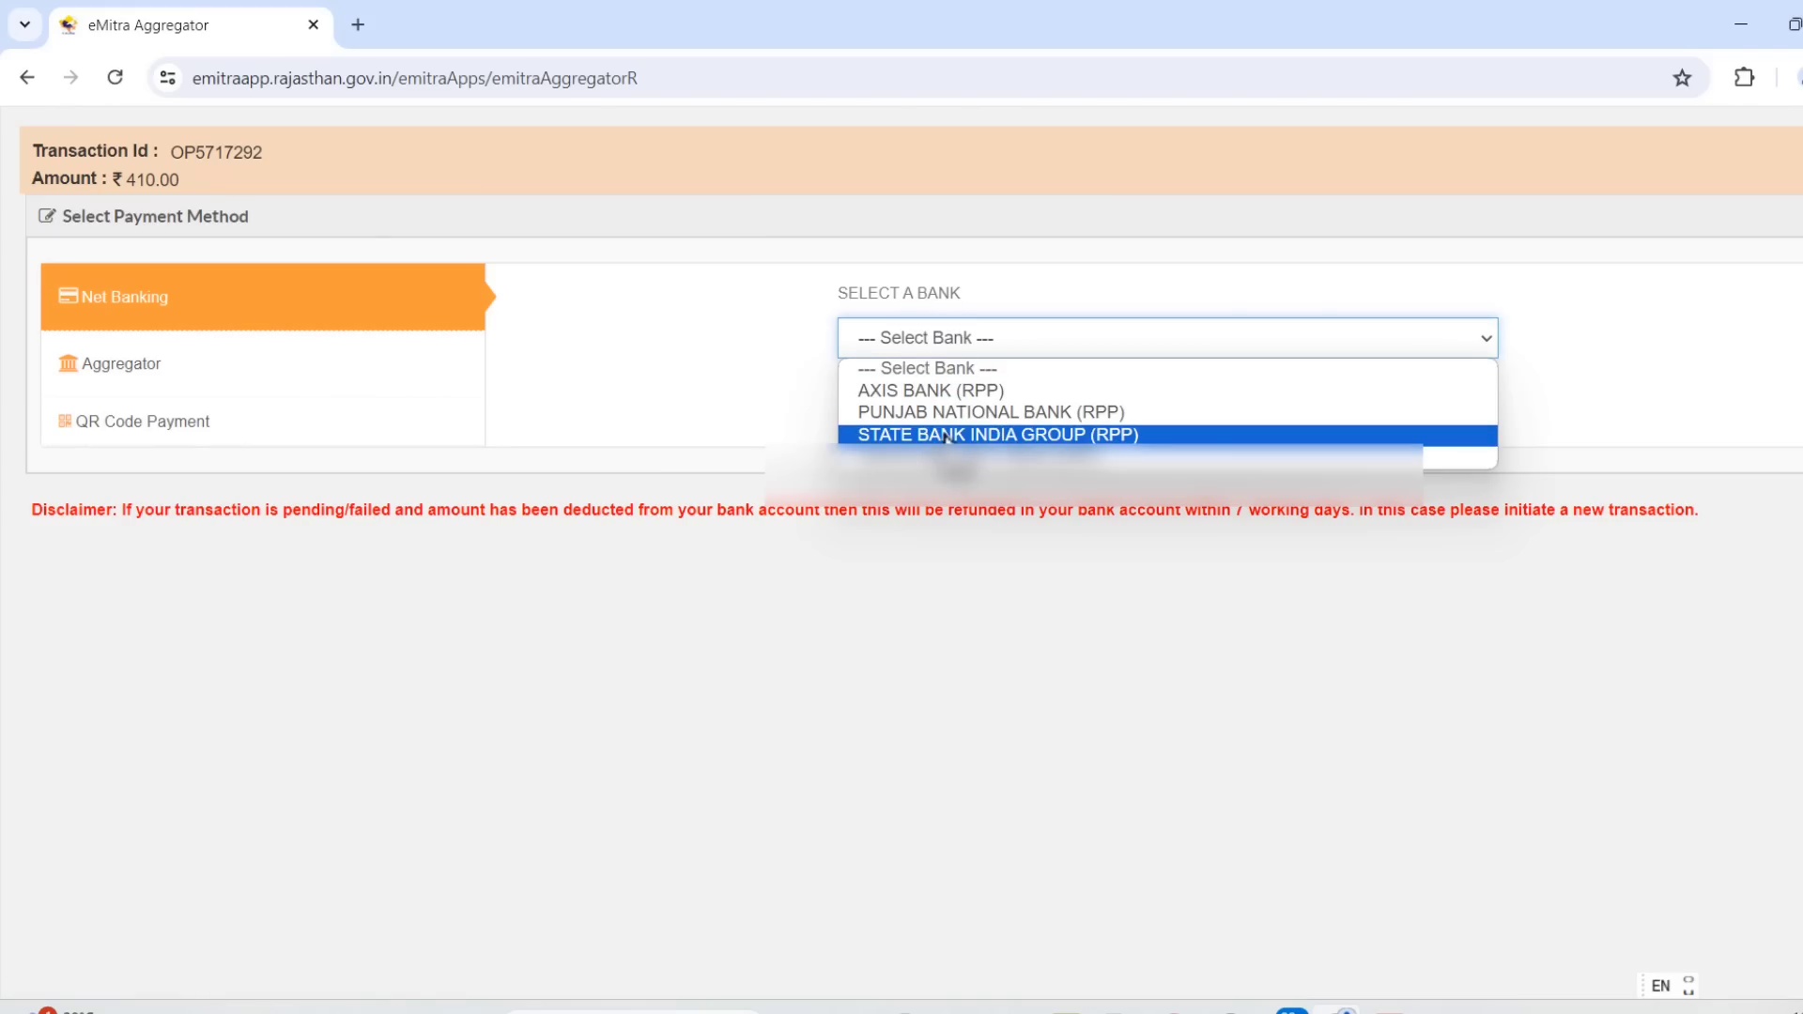
pyautogui.click(306, 376)
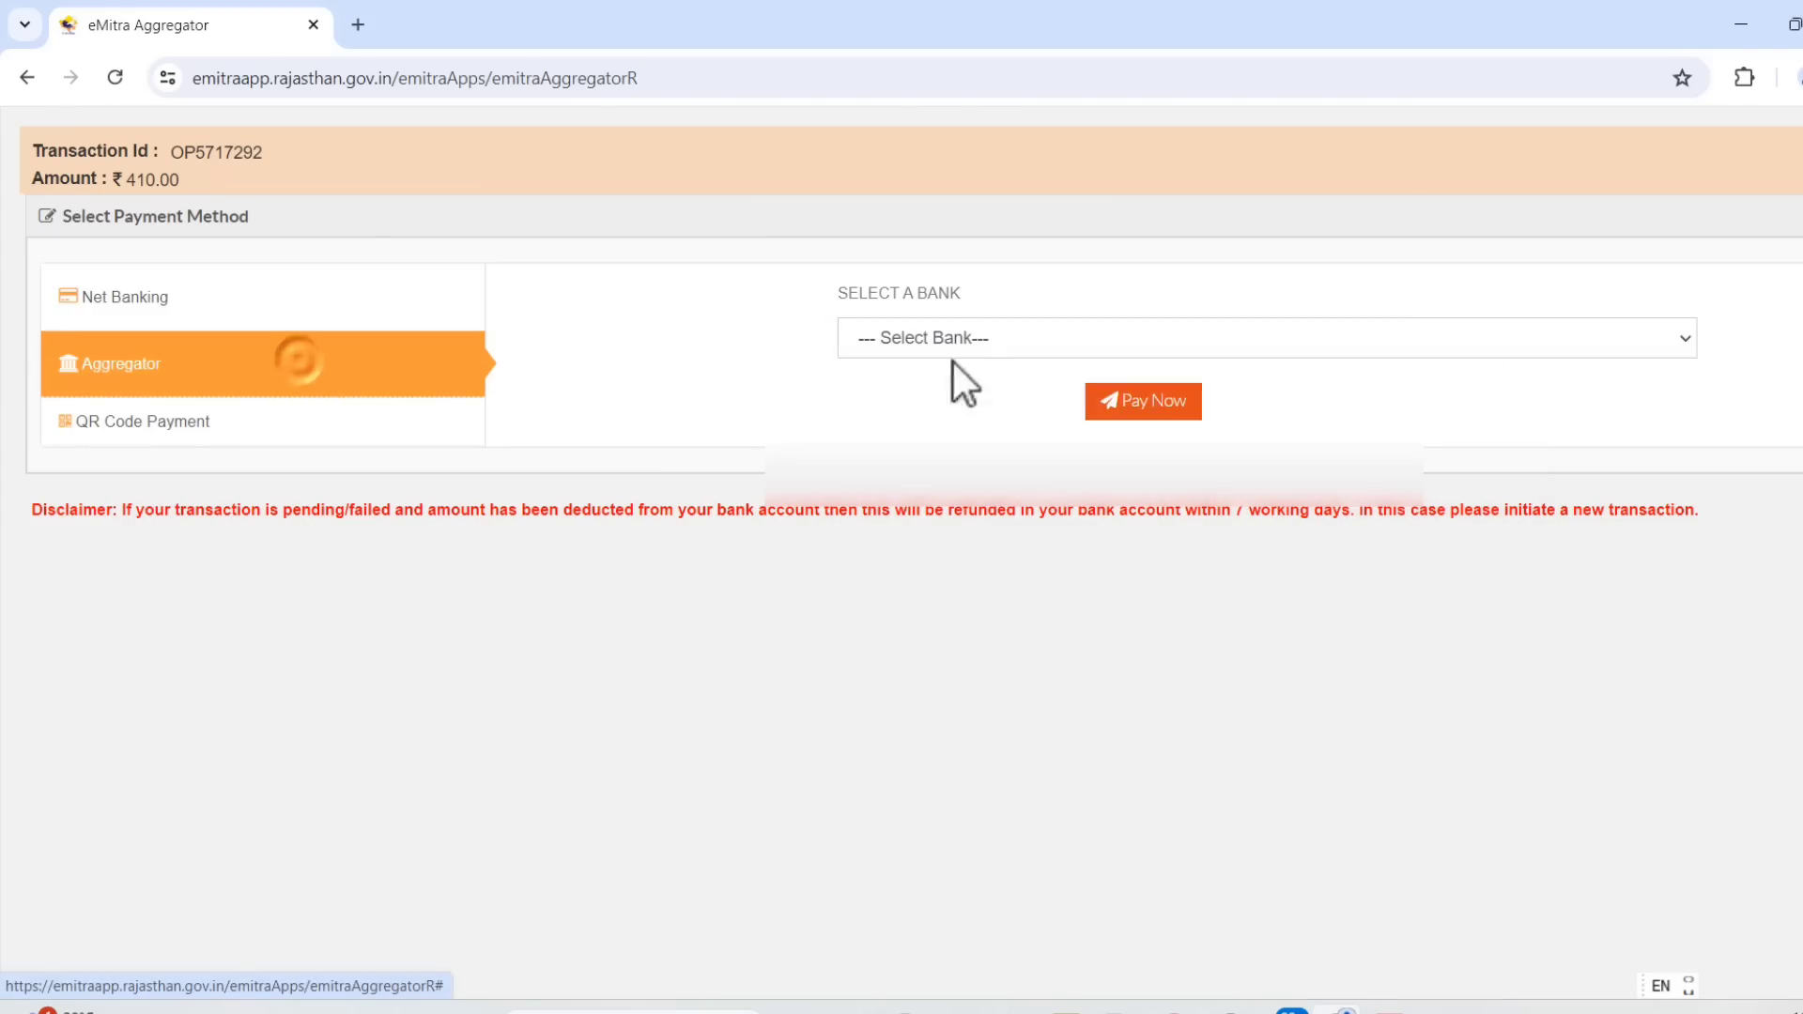
pyautogui.click(979, 340)
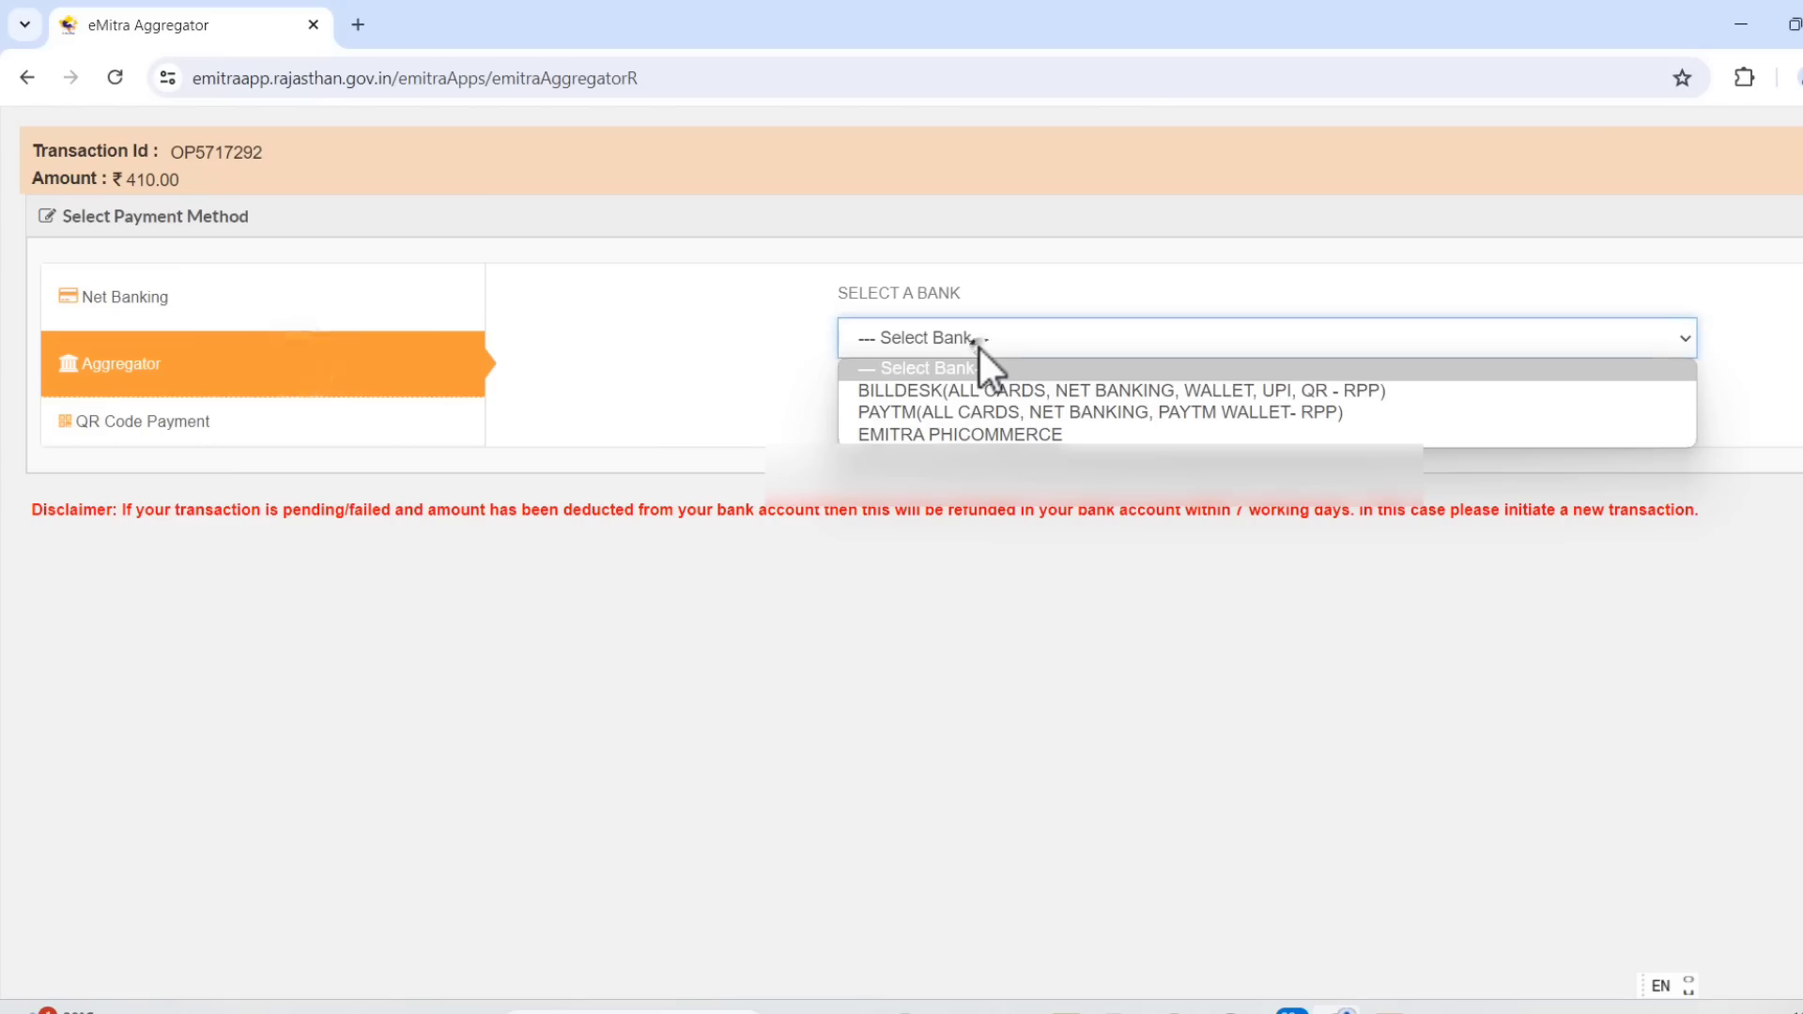
pyautogui.click(920, 391)
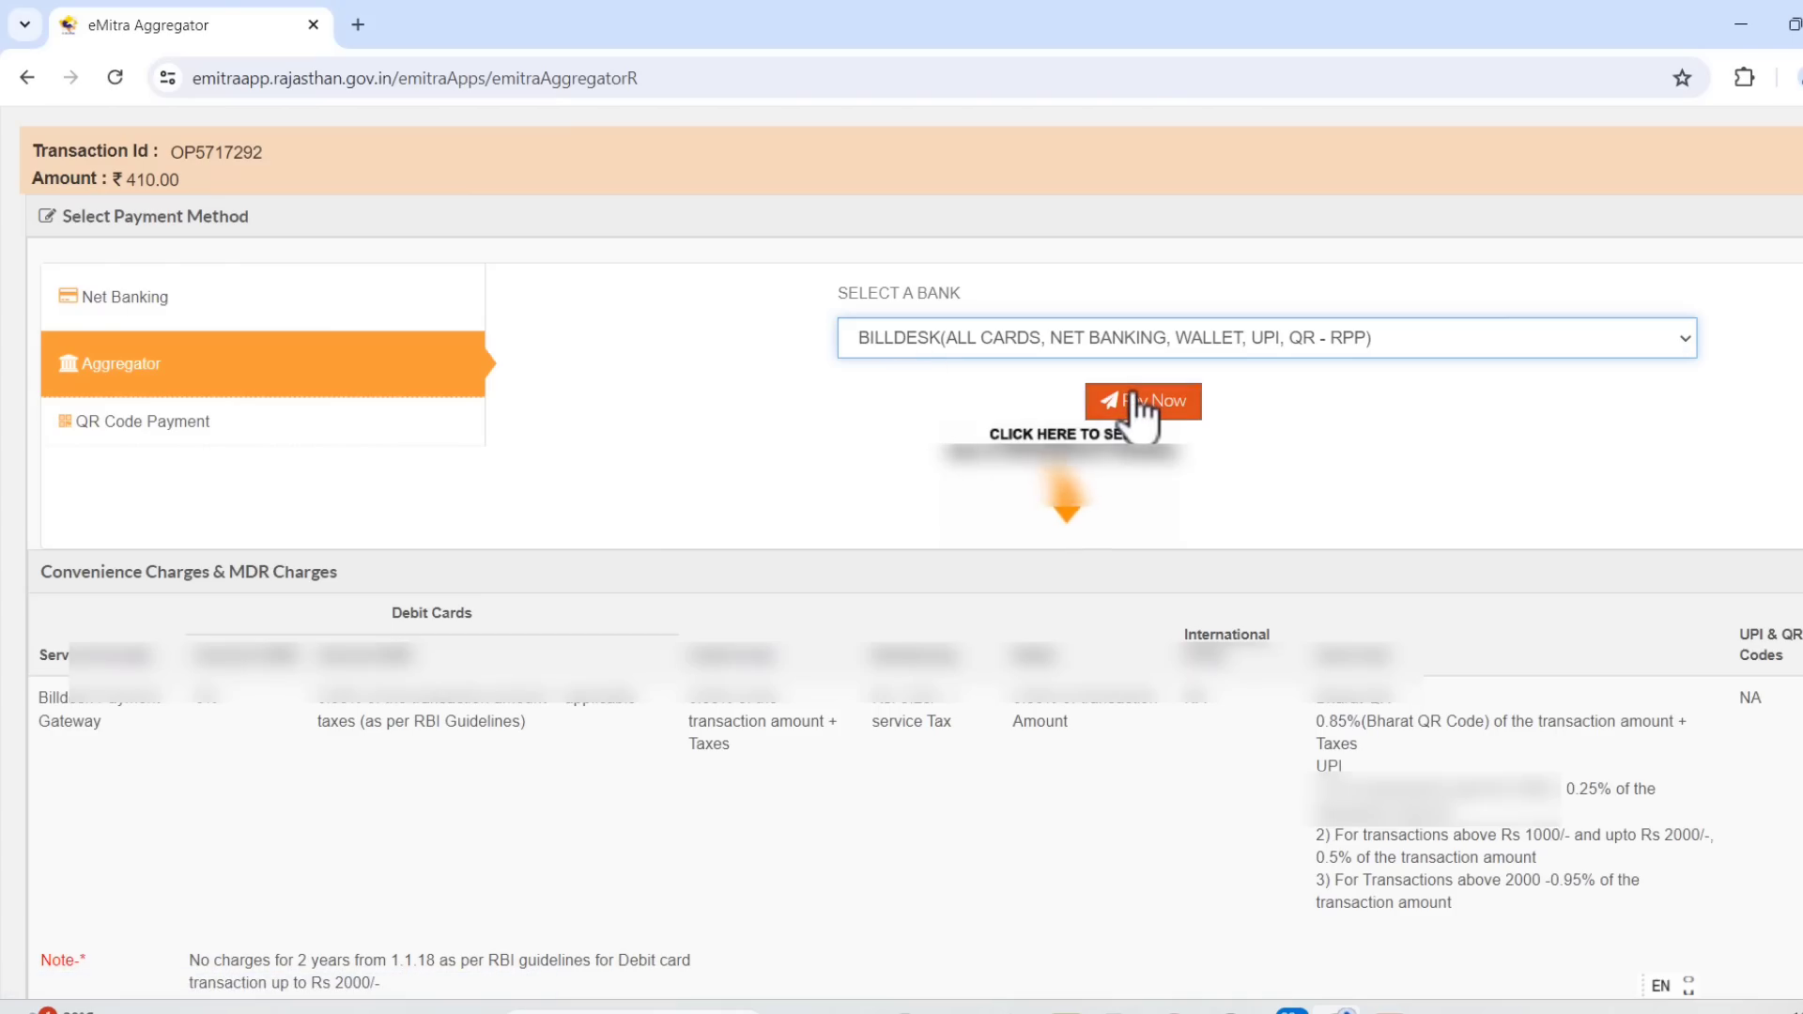
# Change the payment method to QR code payment with the PHONEPE option.
pyautogui.click(366, 434)
pyautogui.click(975, 352)
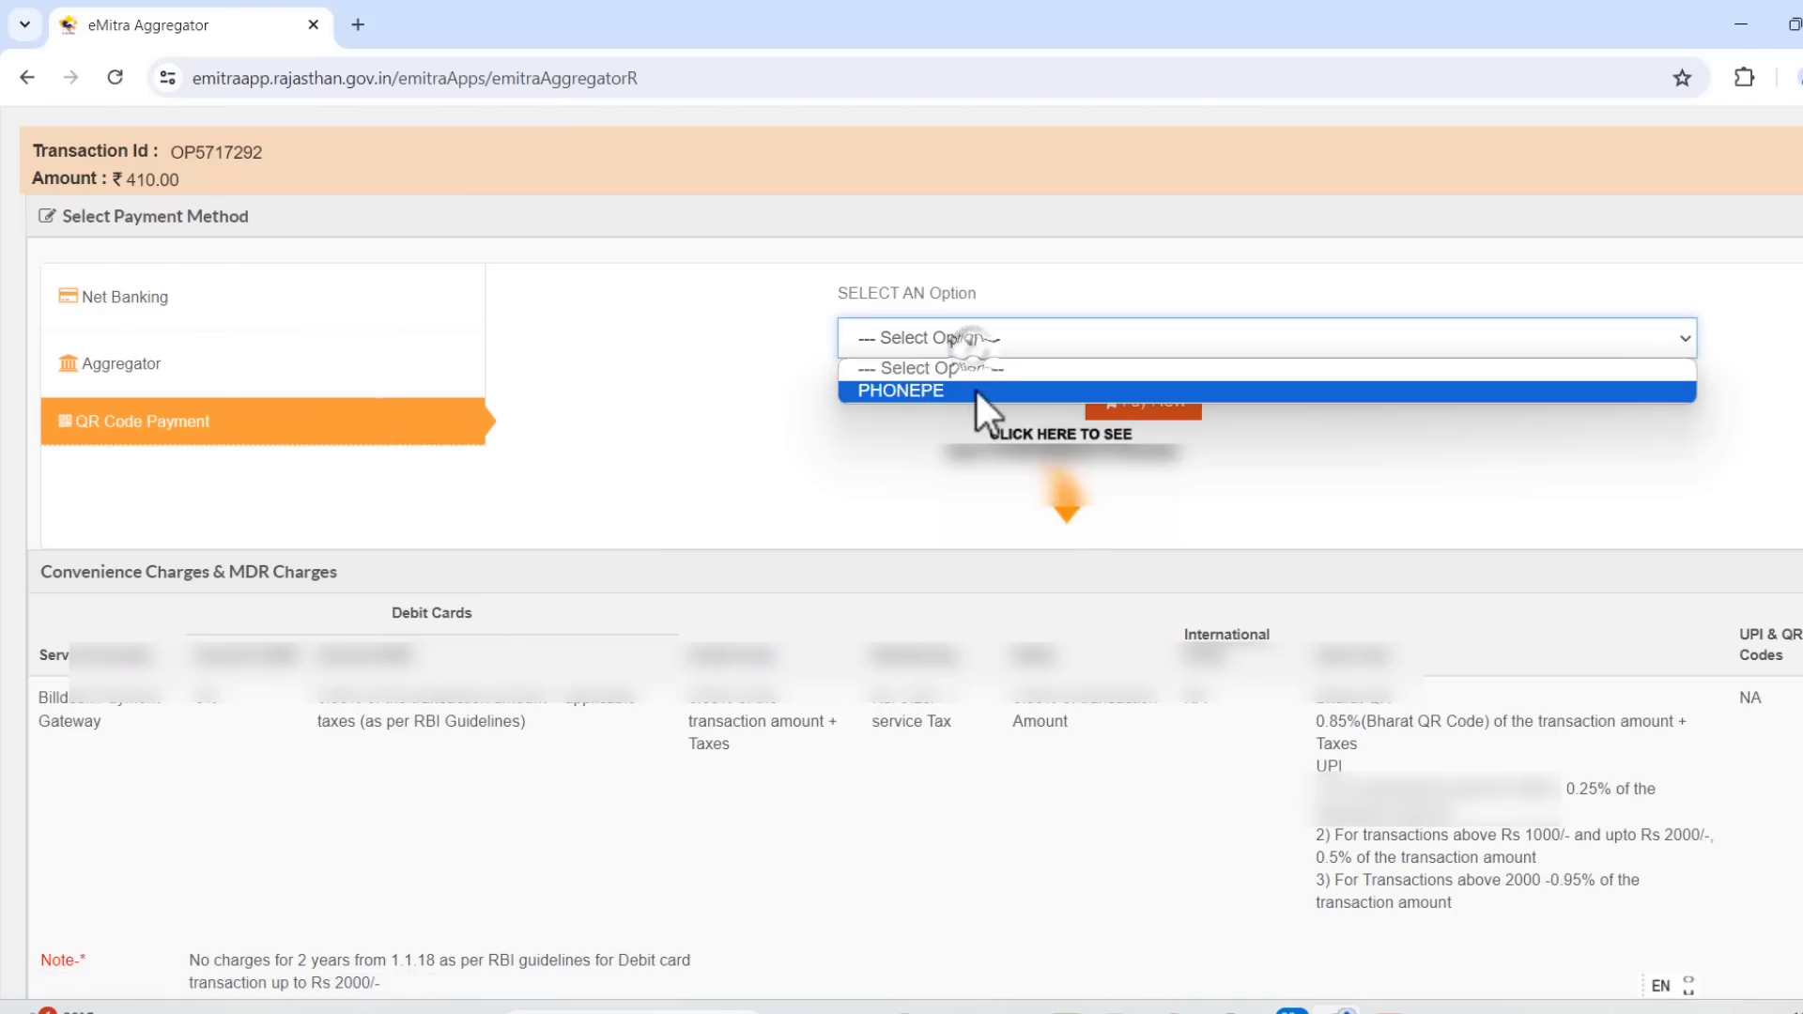
pyautogui.click(976, 392)
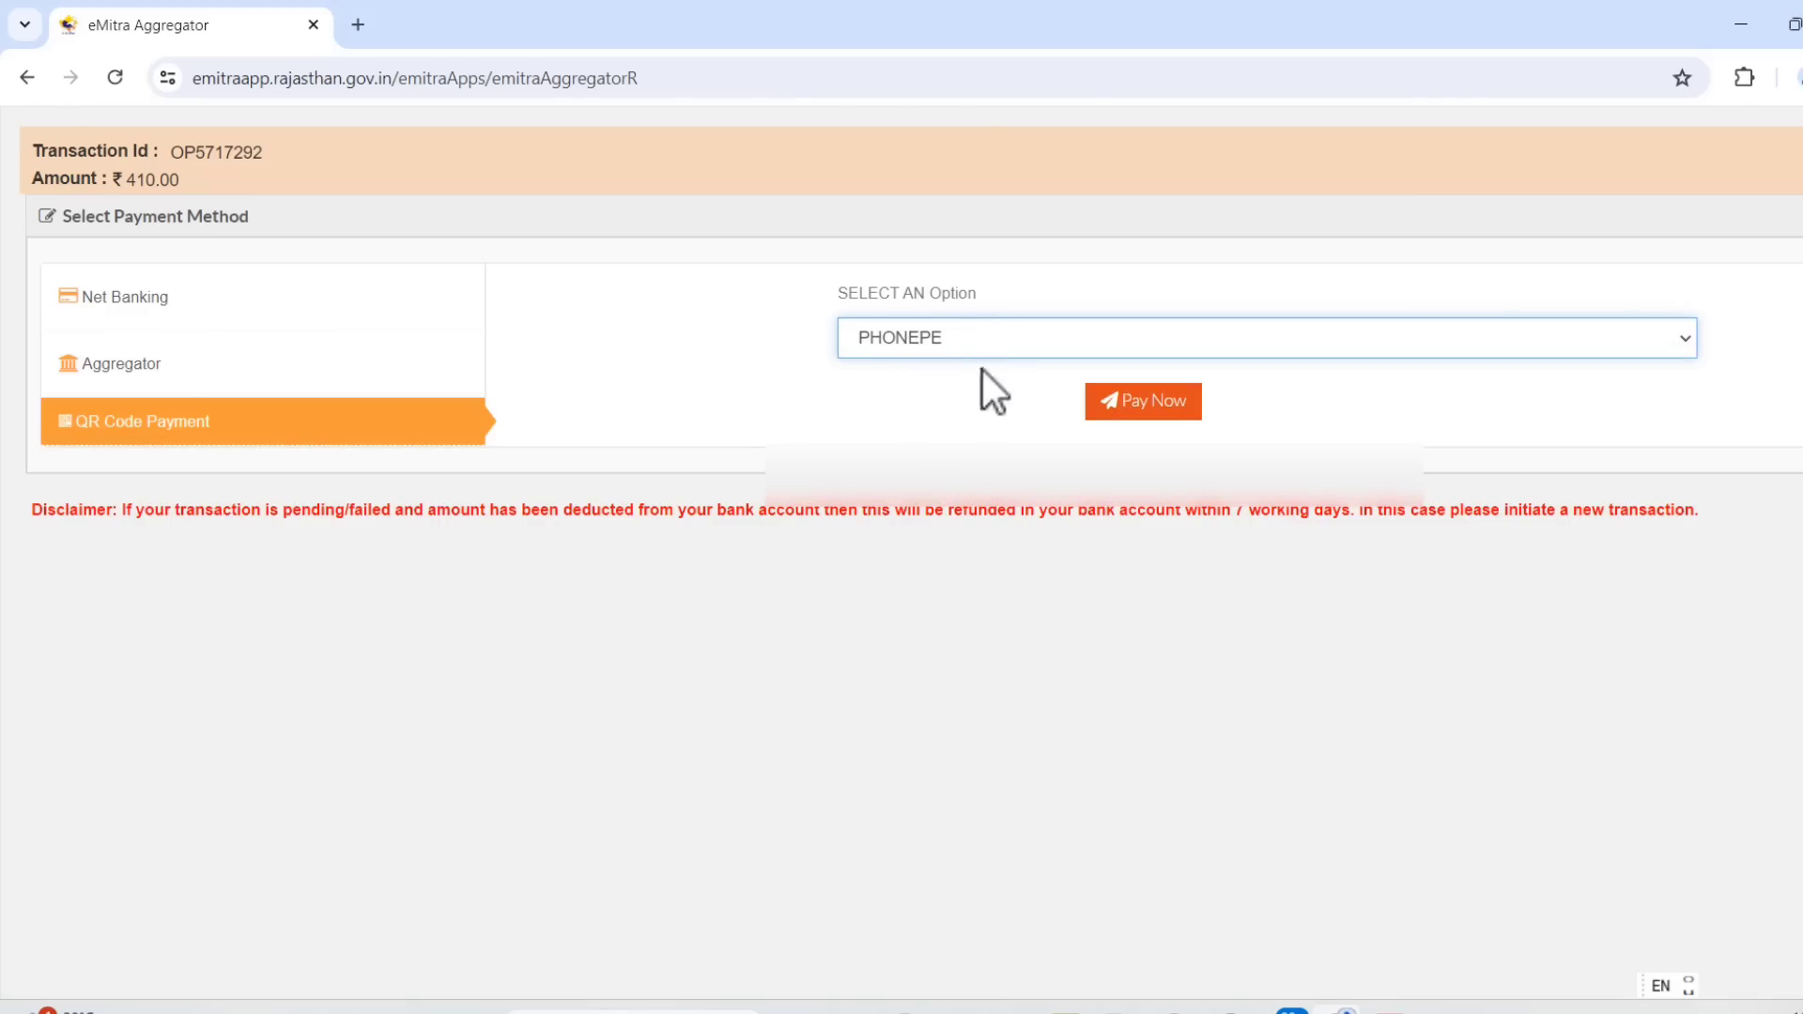
# Pay the registration fee through the PhonePe QR code, dismiss the transaction message, and review the OTR Payment Details.
pyautogui.click(1118, 404)
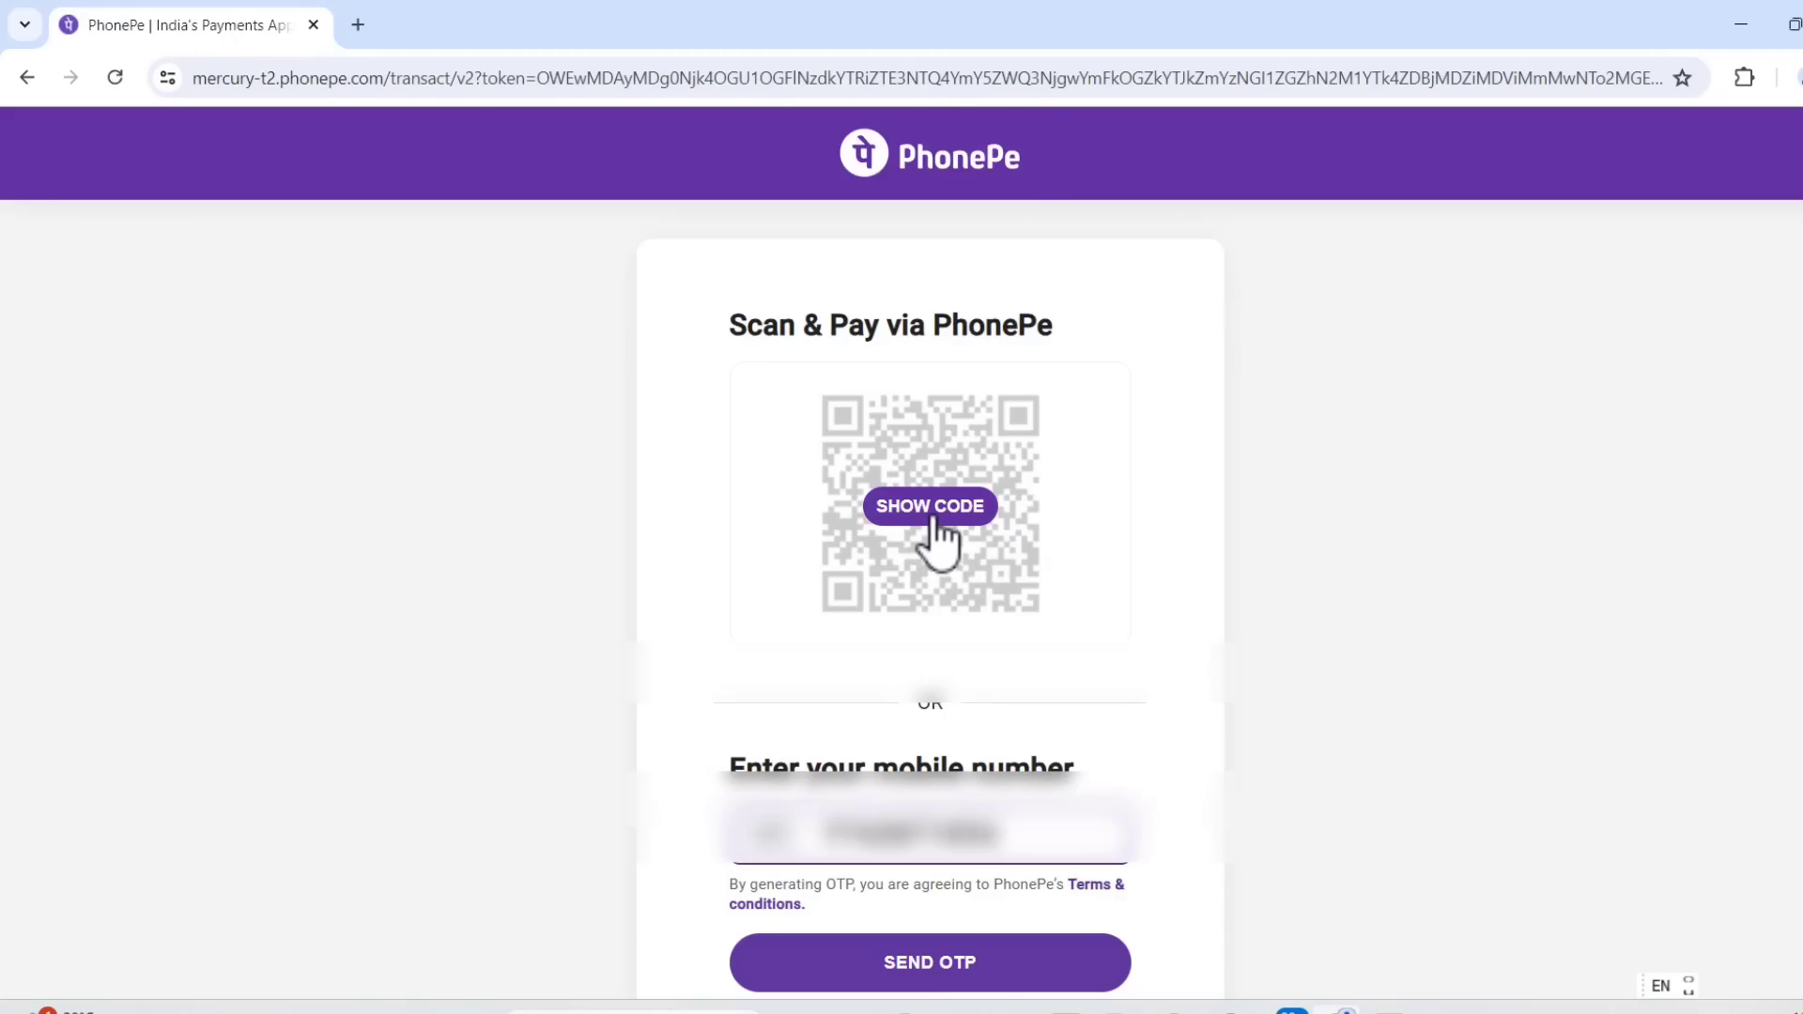
pyautogui.click(920, 512)
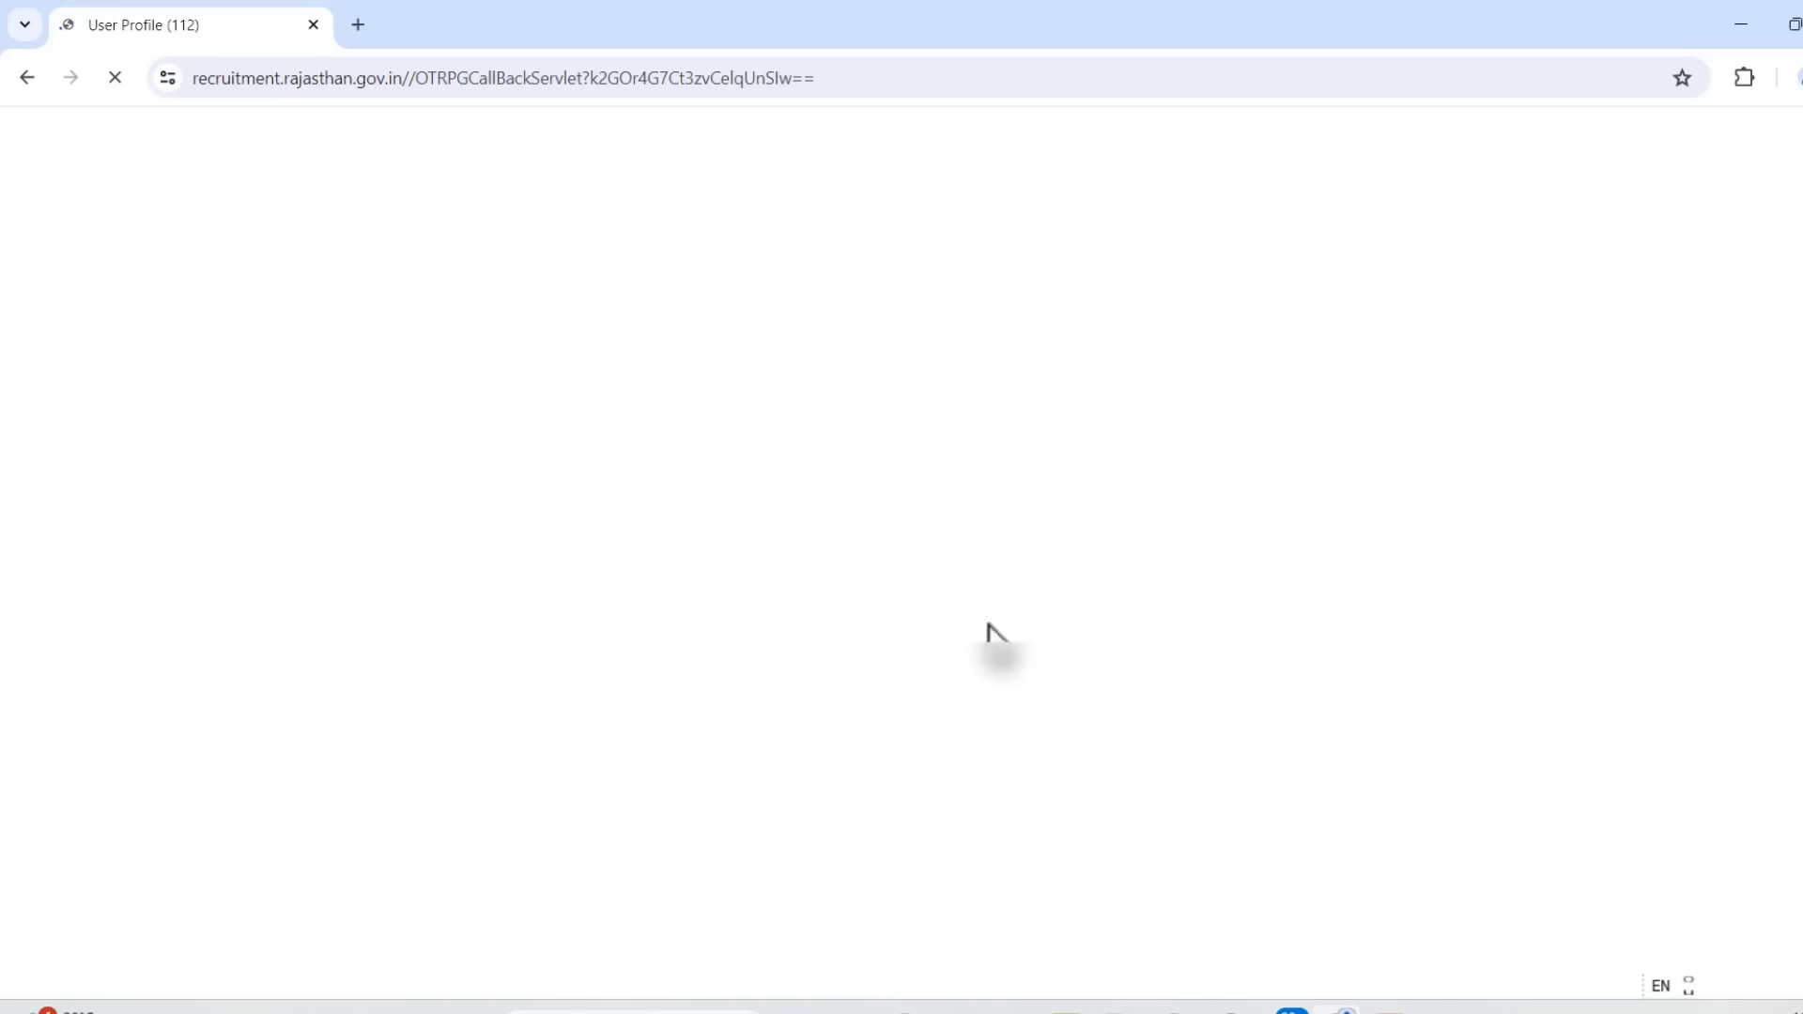
pyautogui.click(1388, 1009)
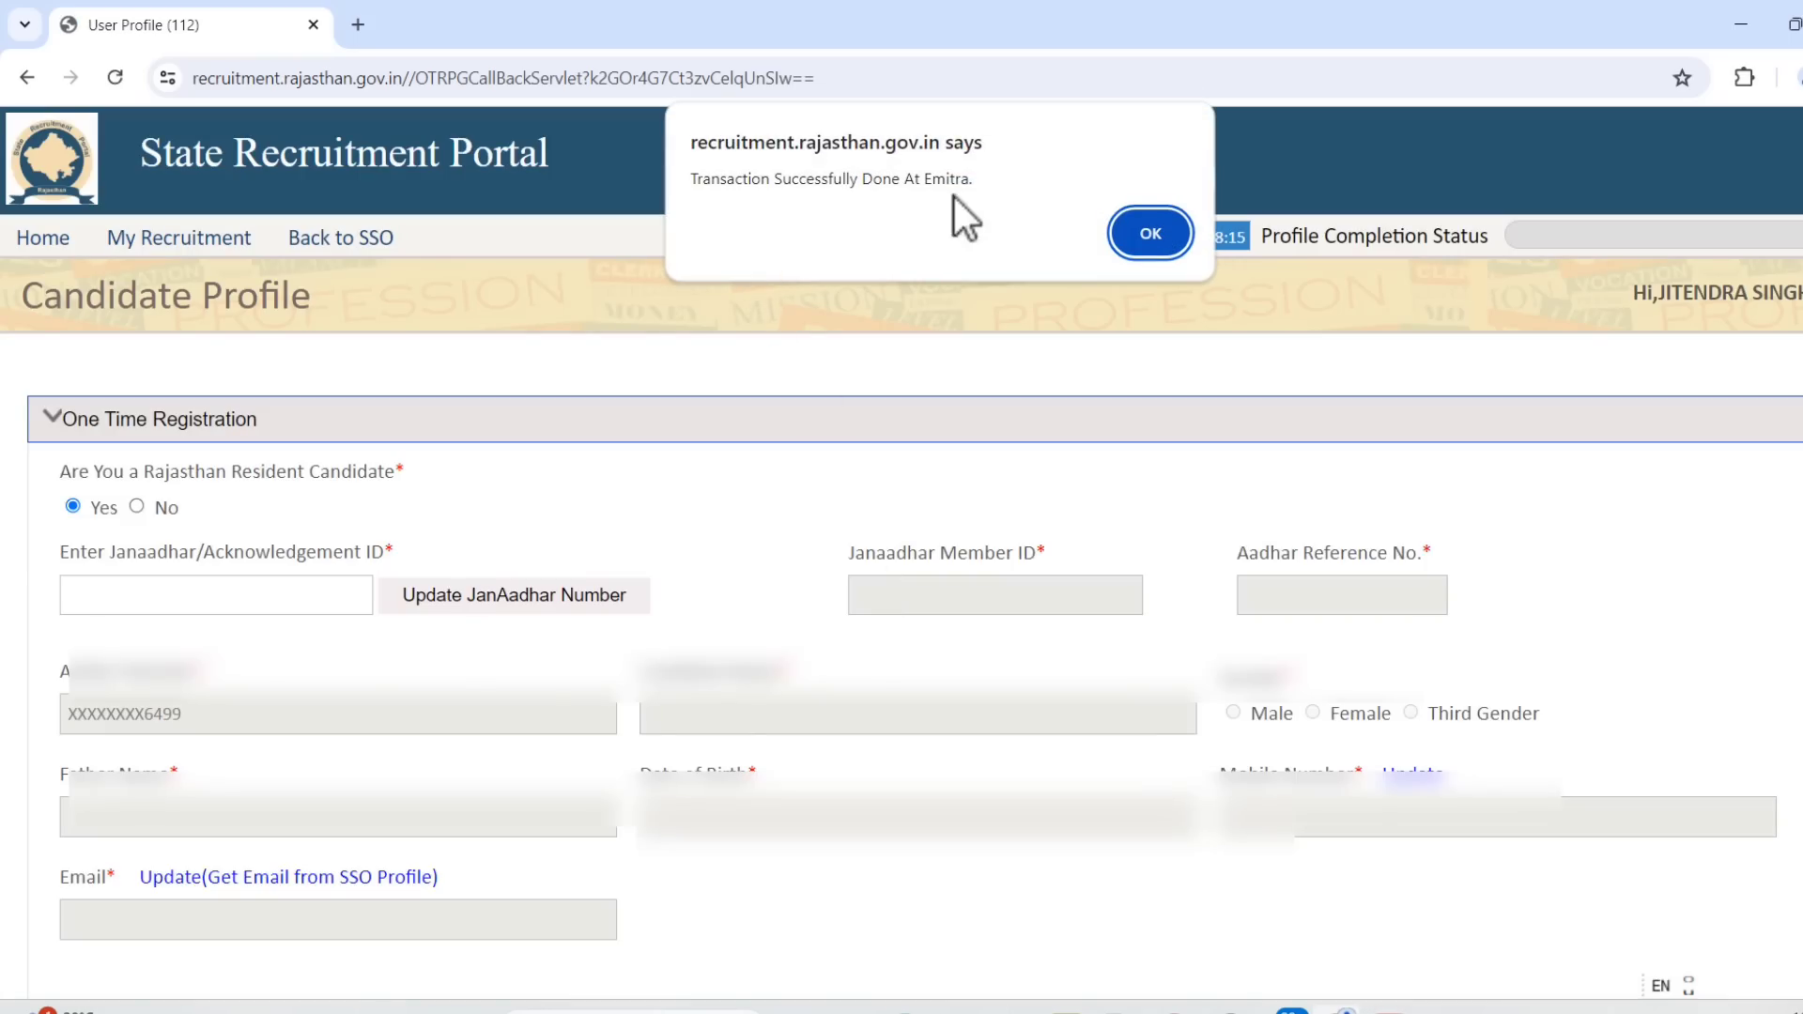
pyautogui.click(1153, 235)
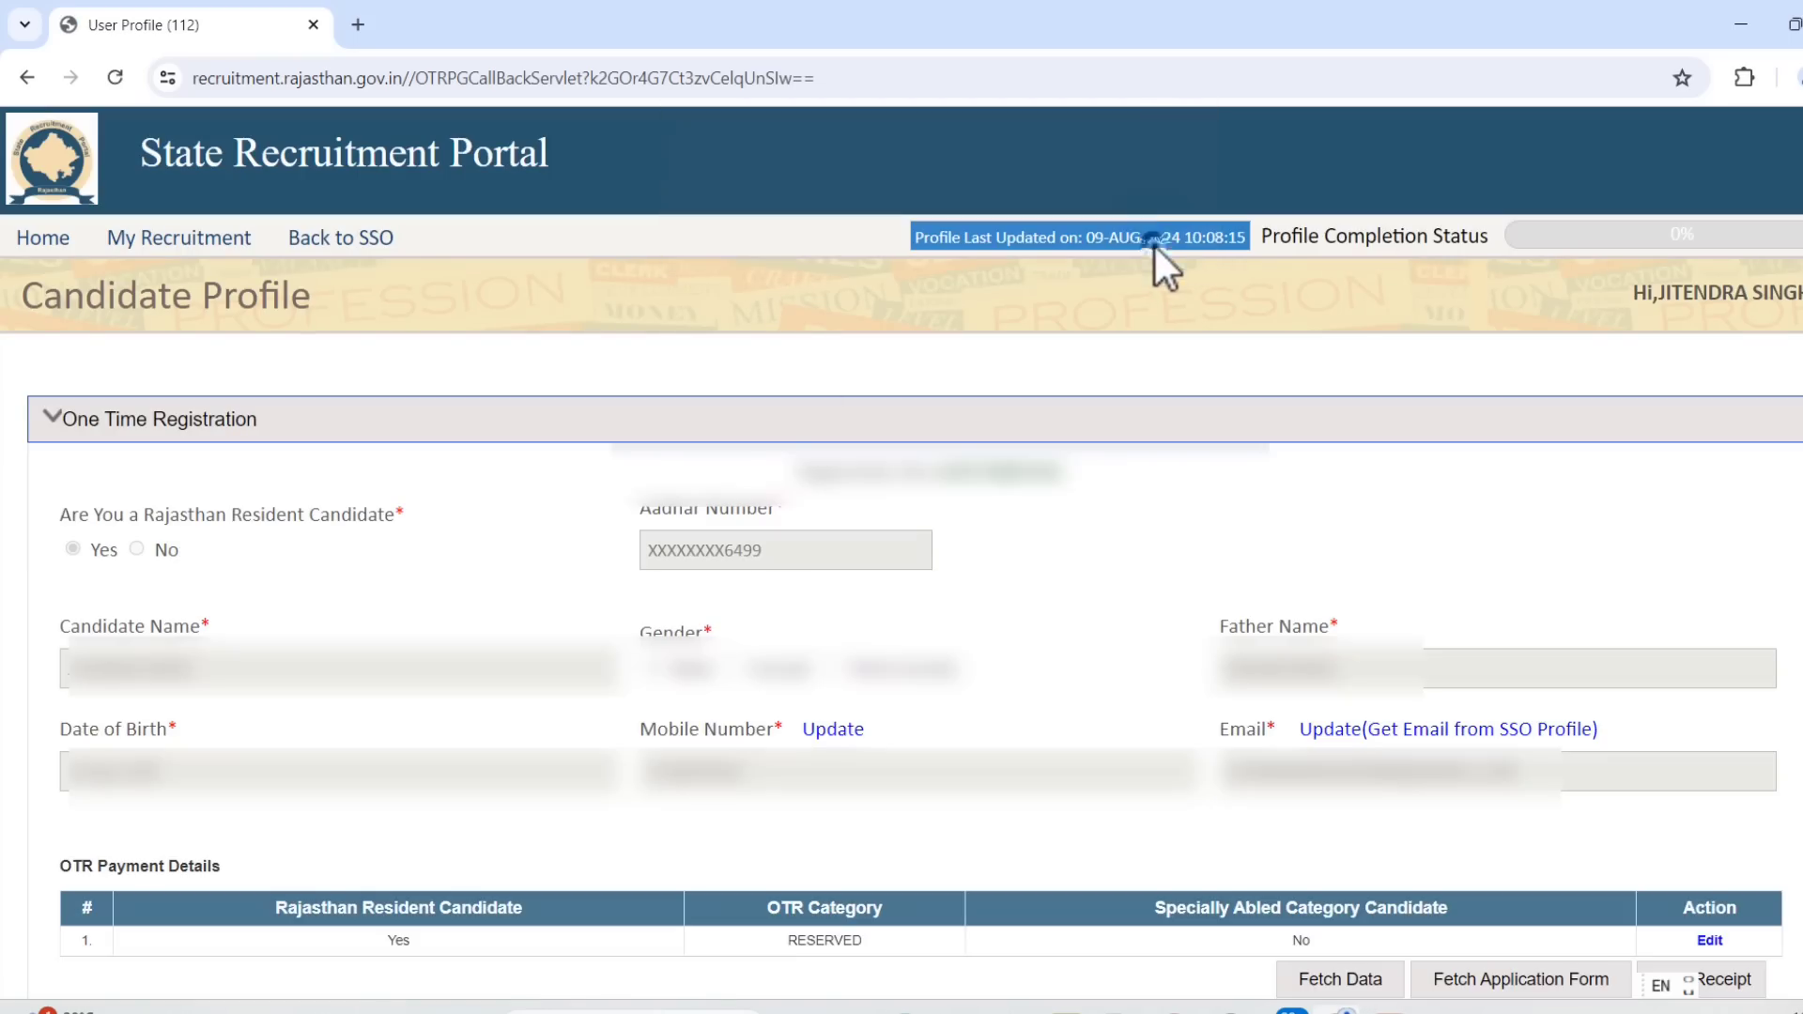
pyautogui.scroll(-6, 742, 780)
pyautogui.moveTo(371, 311); pyautogui.dragTo(1220, 319)
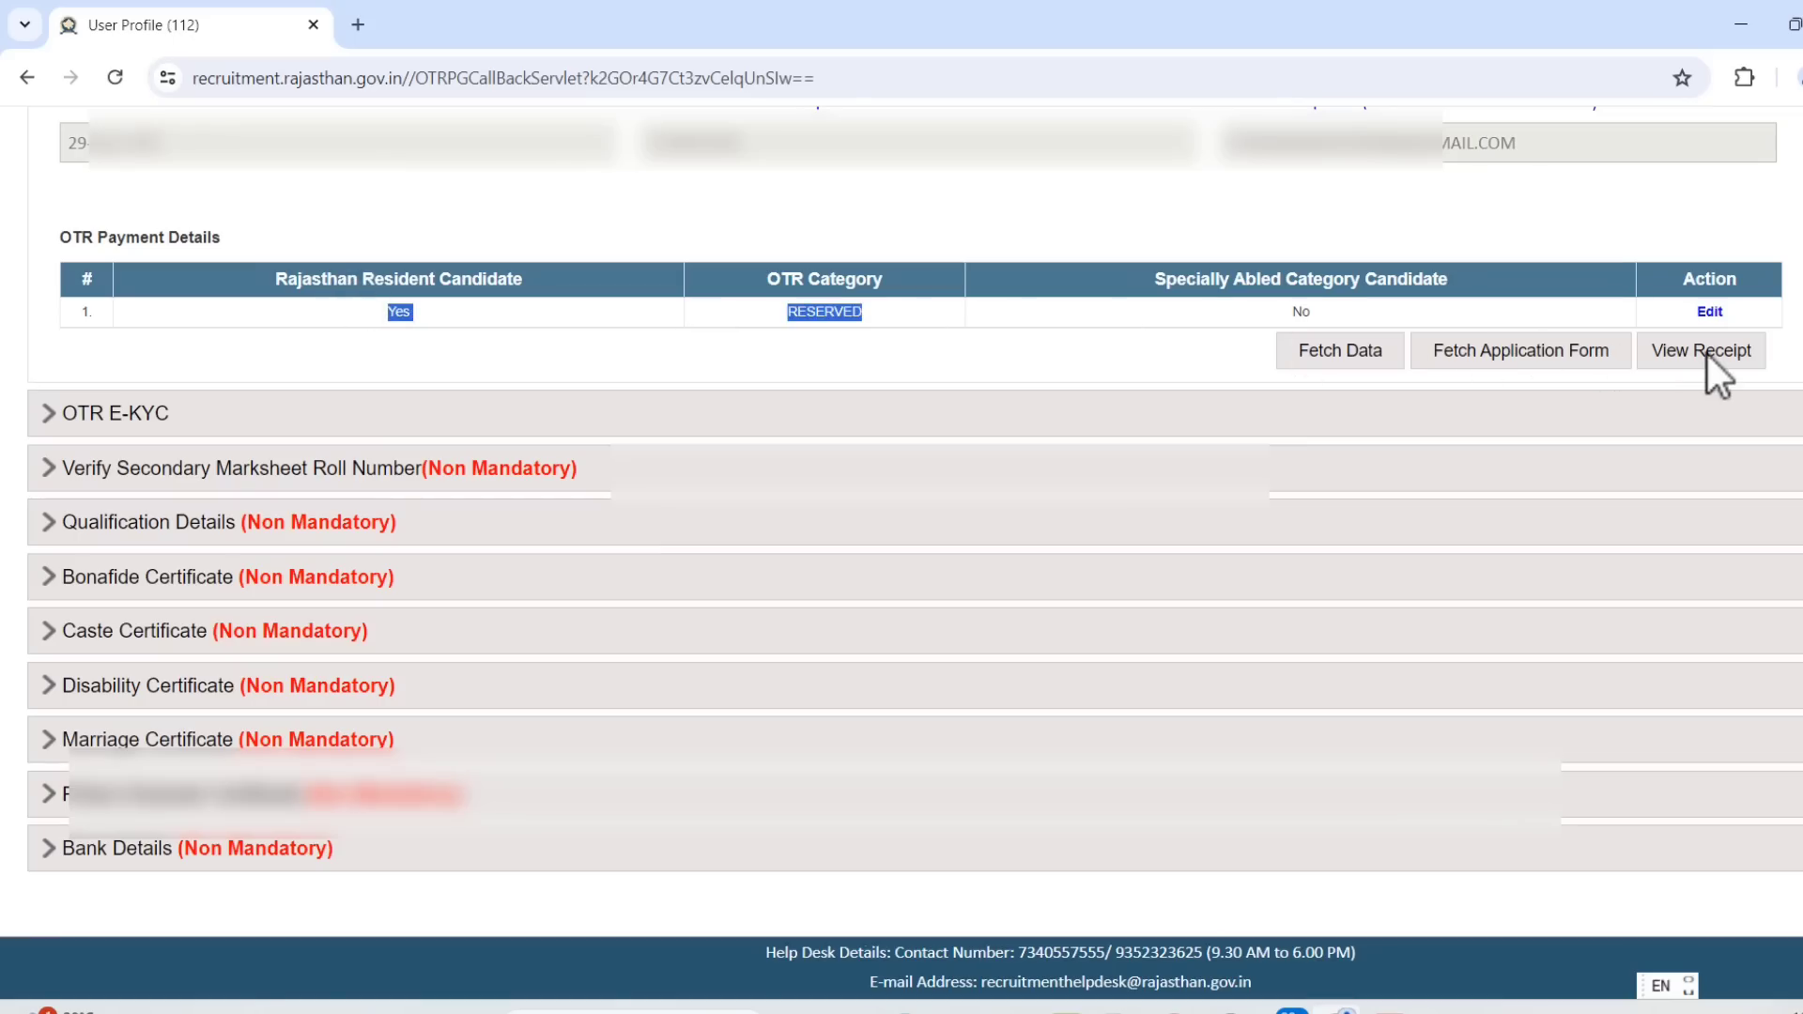
pyautogui.click(1148, 357)
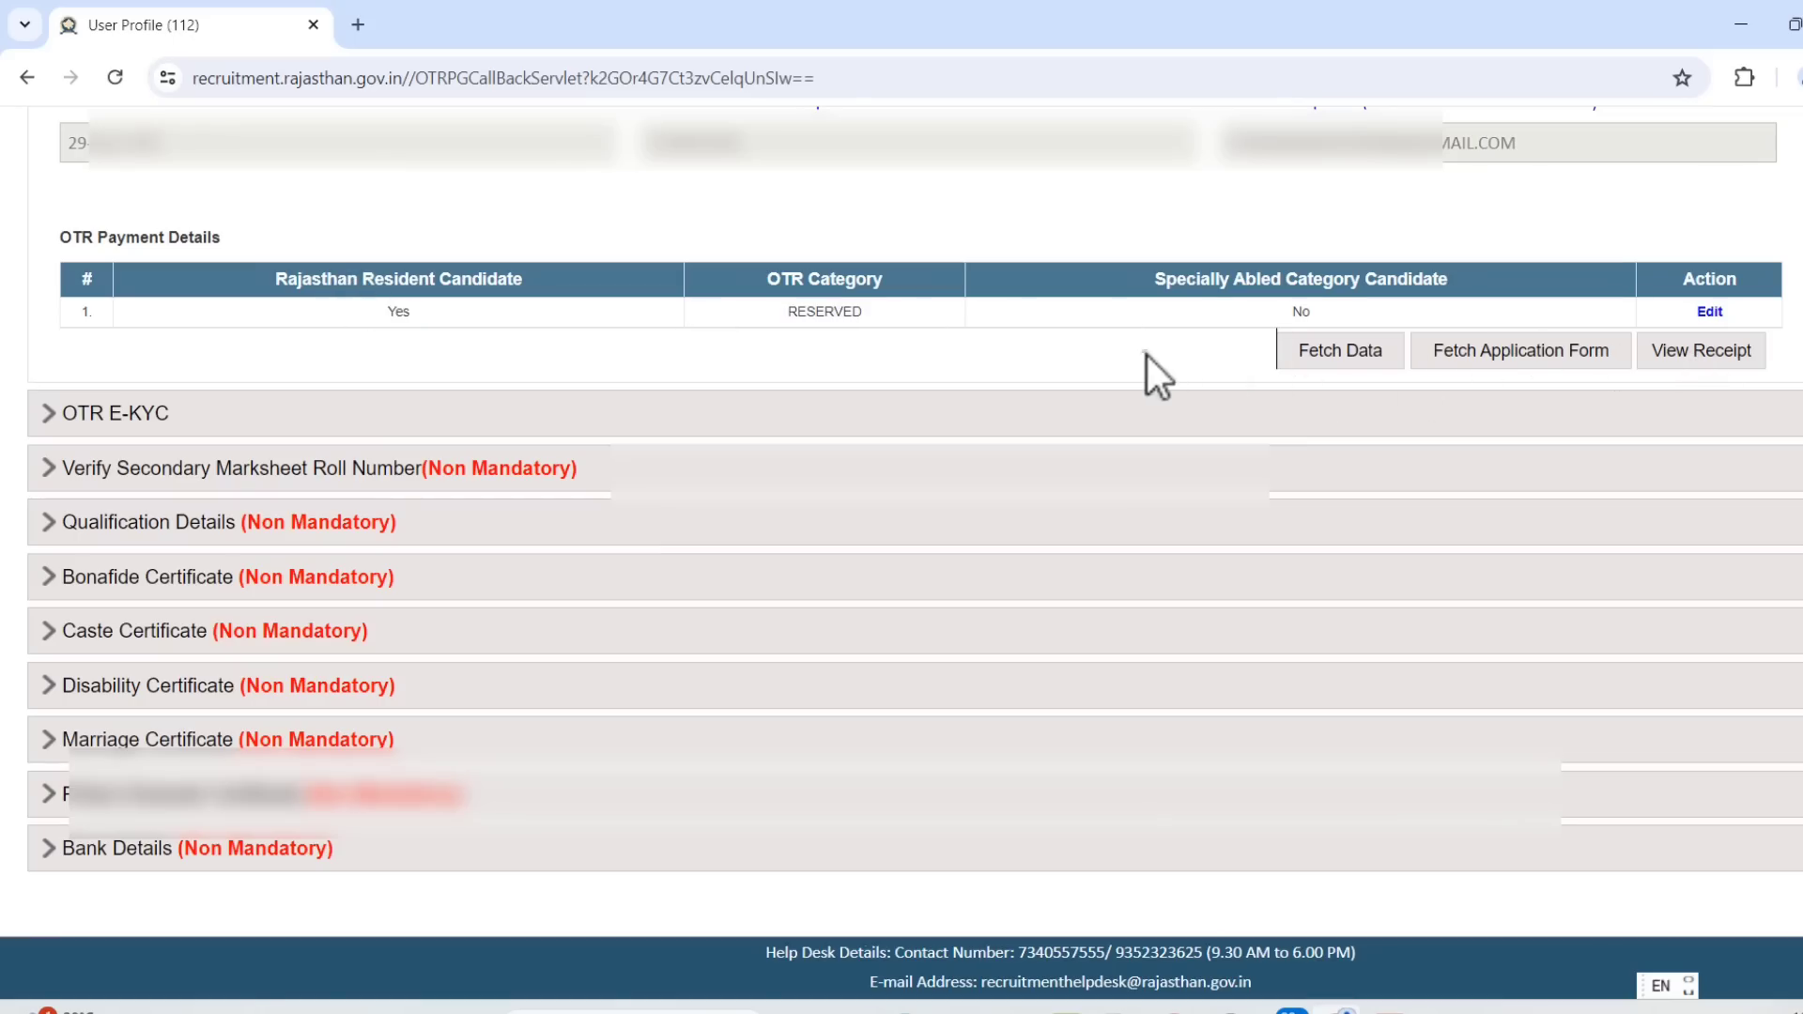
# Take the live photo for OTR E-KYC with camera access allowed while visiting the site, and open the Hand Written Specimen sample file.
pyautogui.click(129, 420)
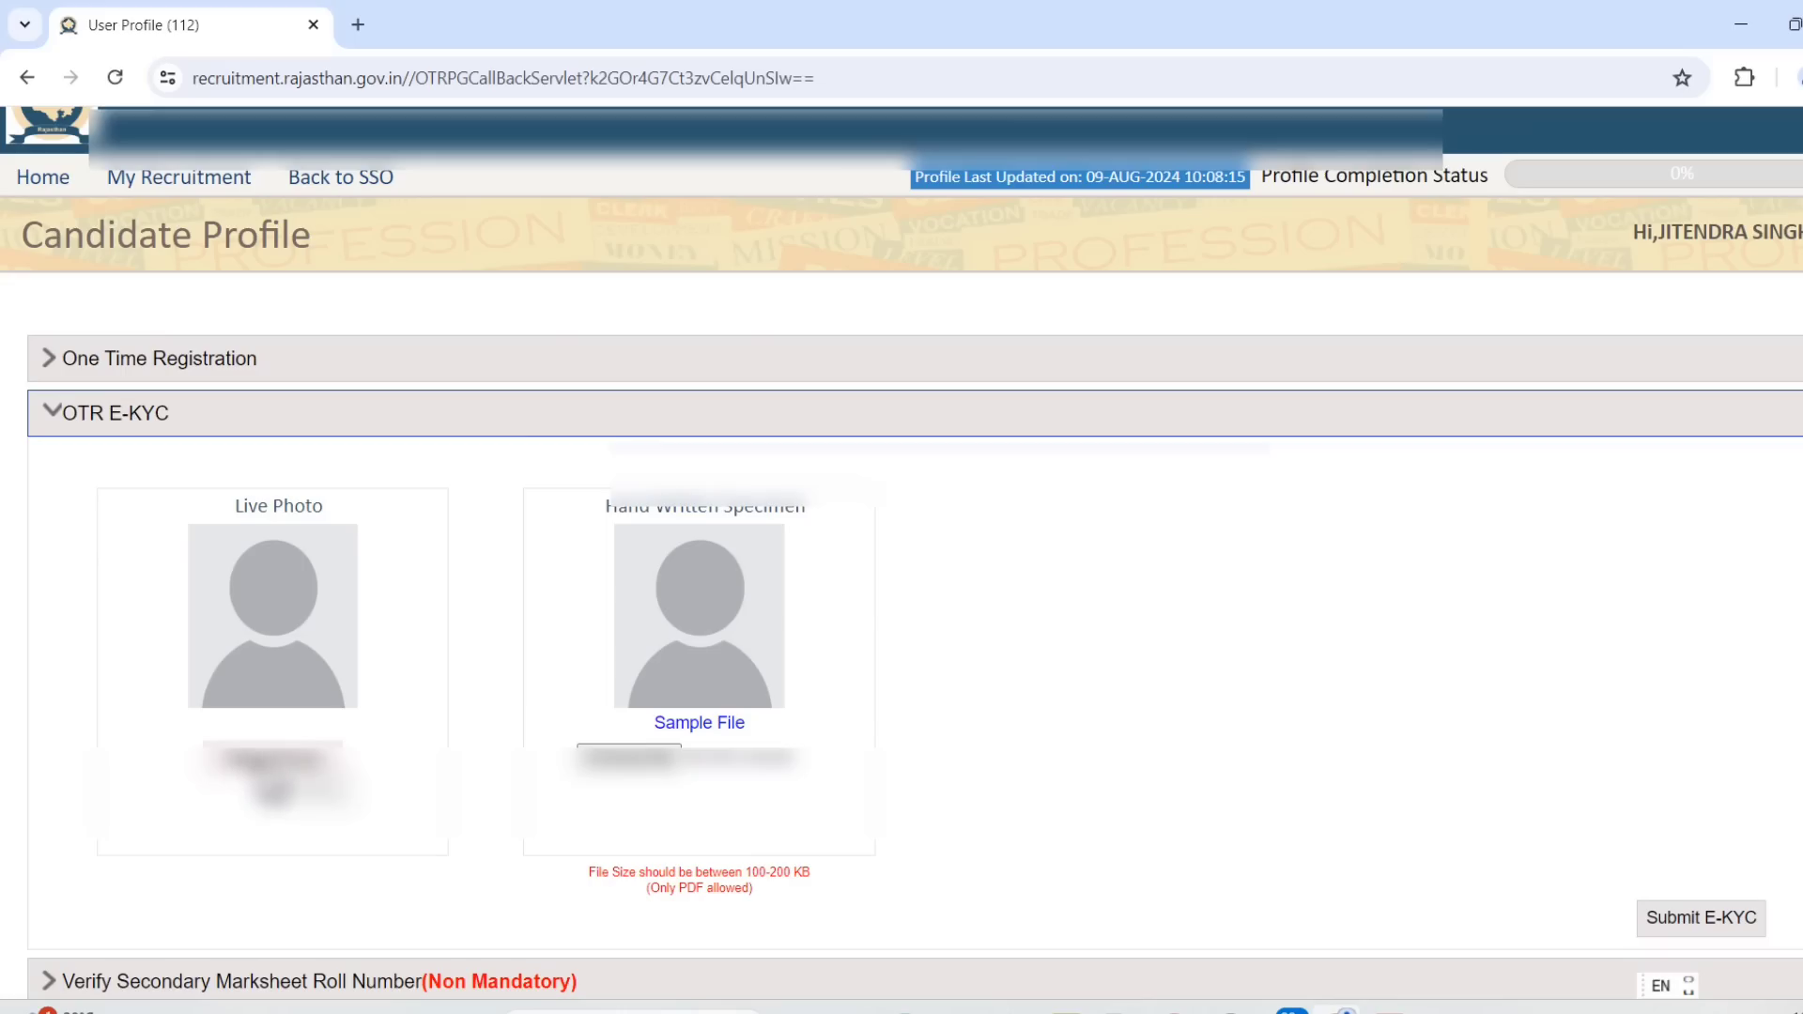
pyautogui.click(261, 758)
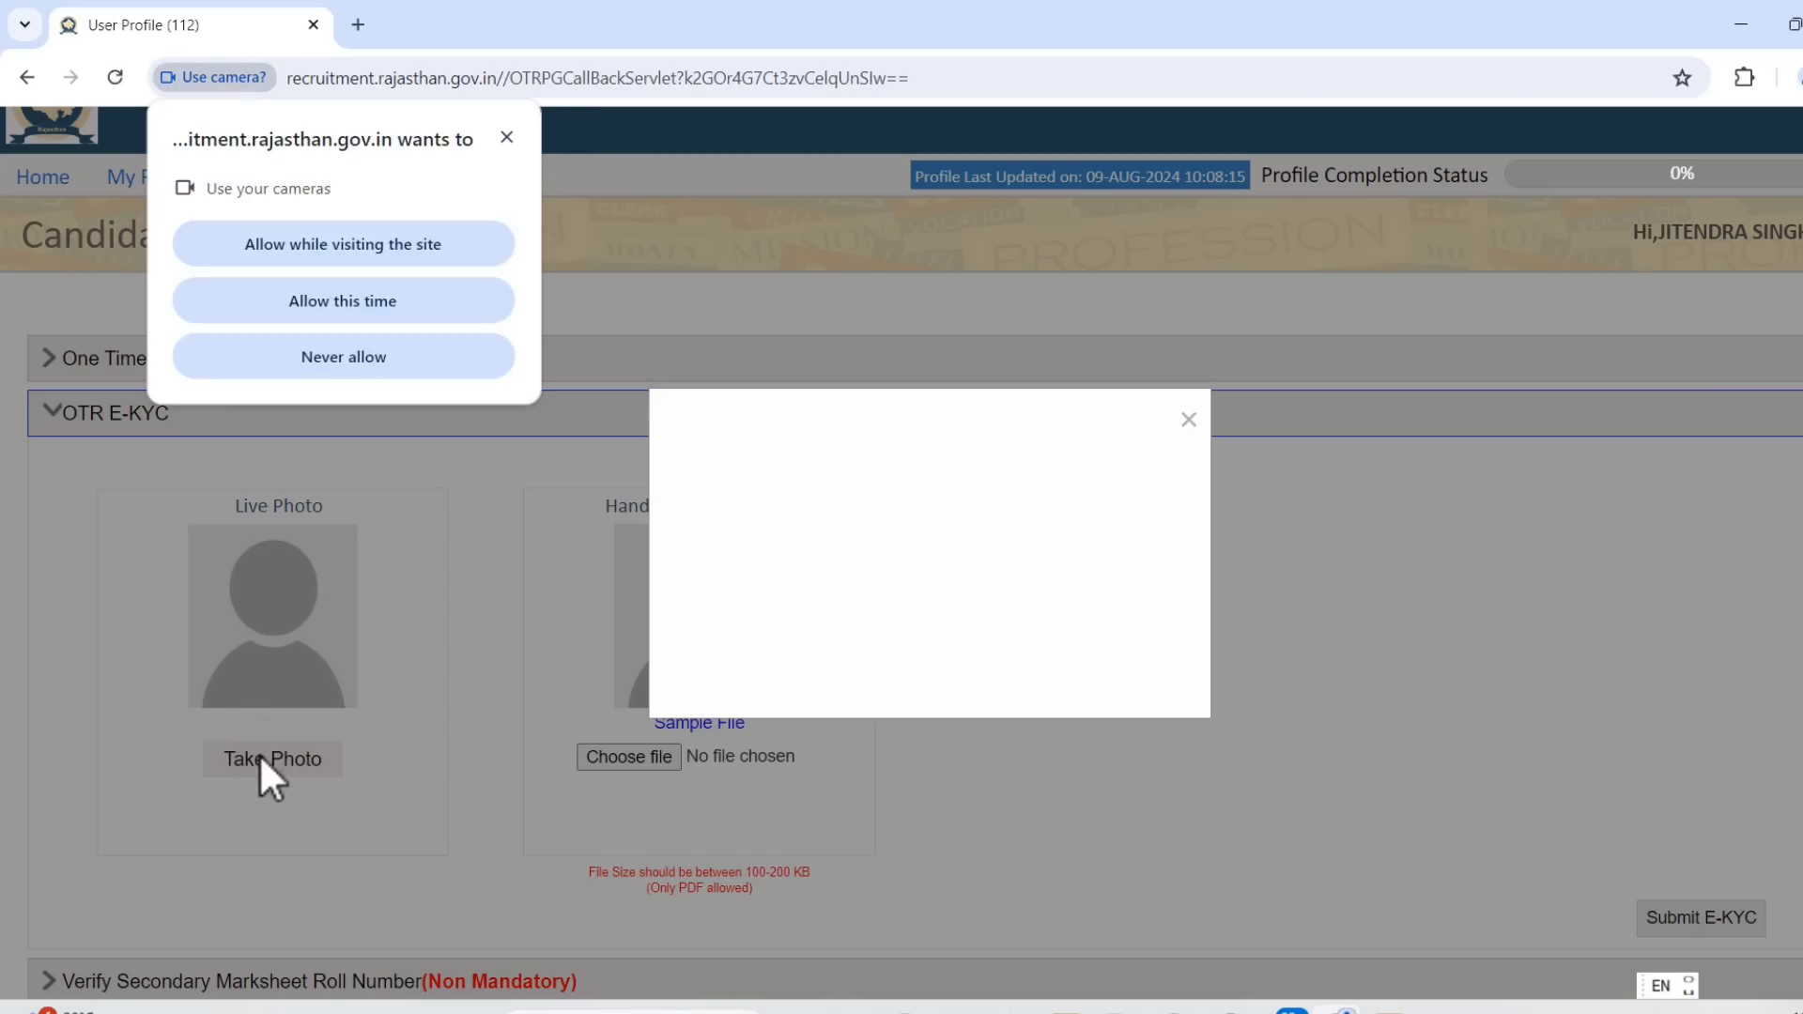
pyautogui.click(319, 244)
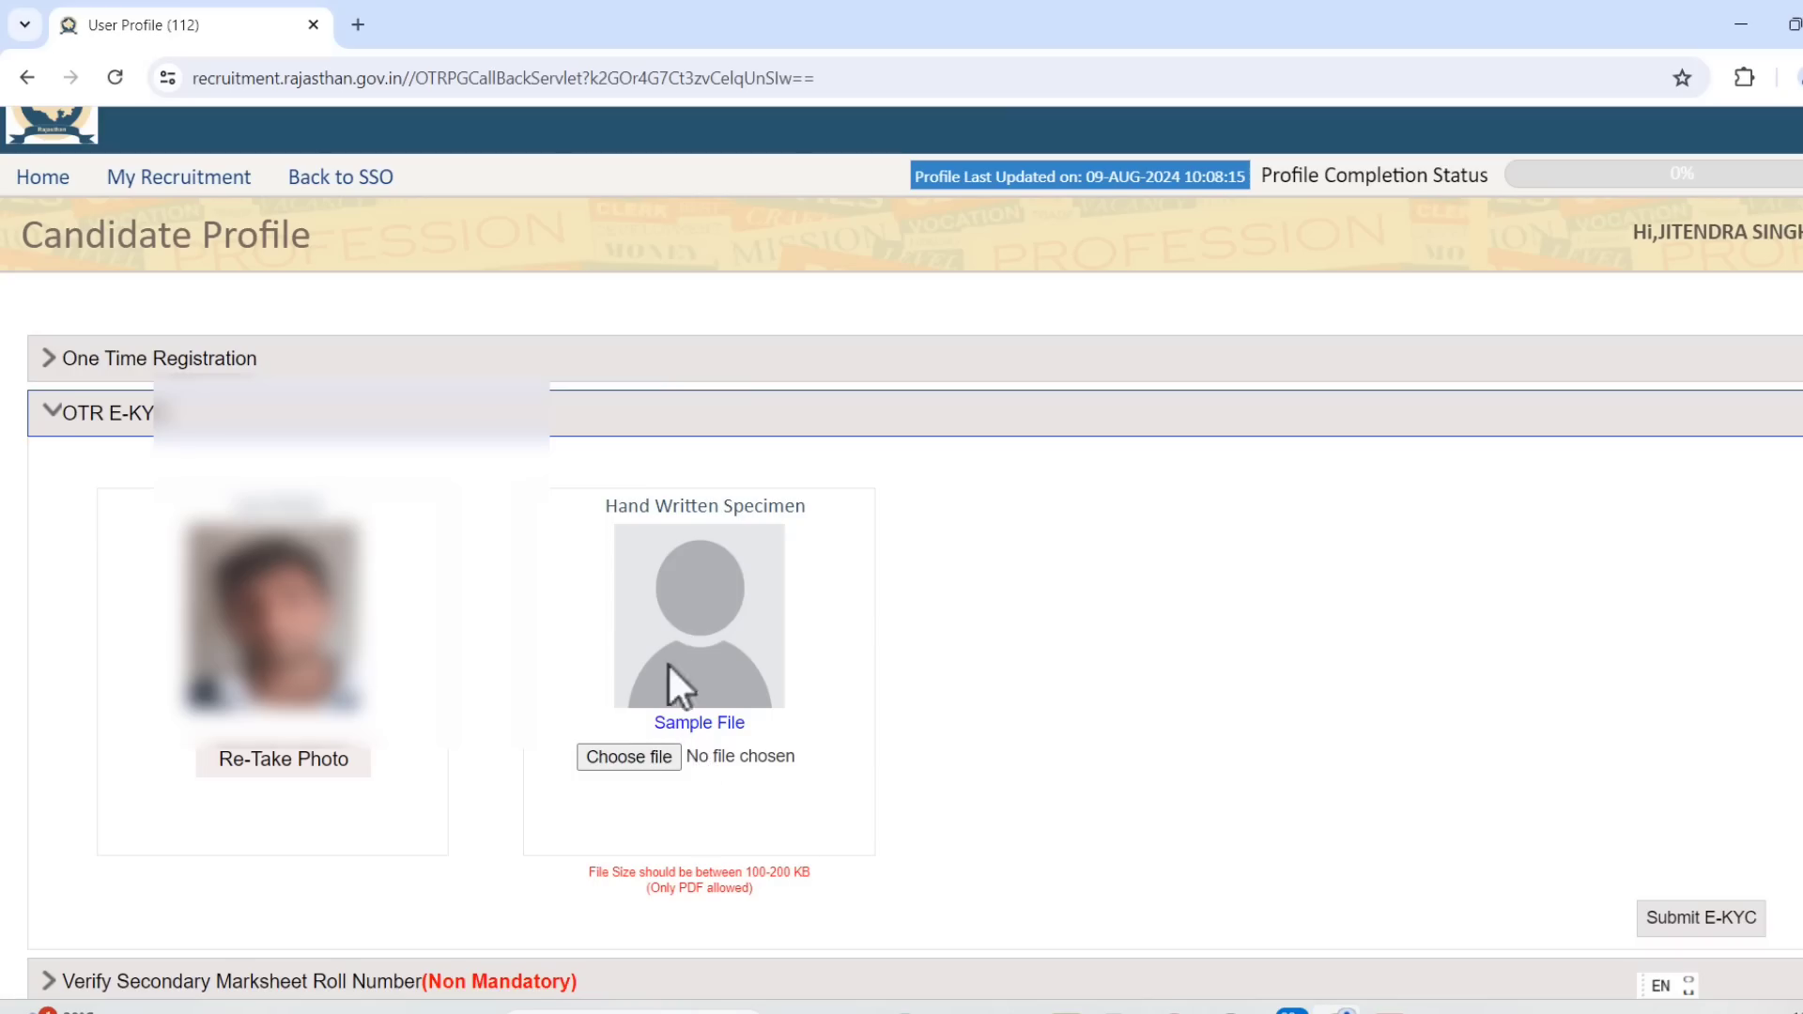
pyautogui.click(711, 723)
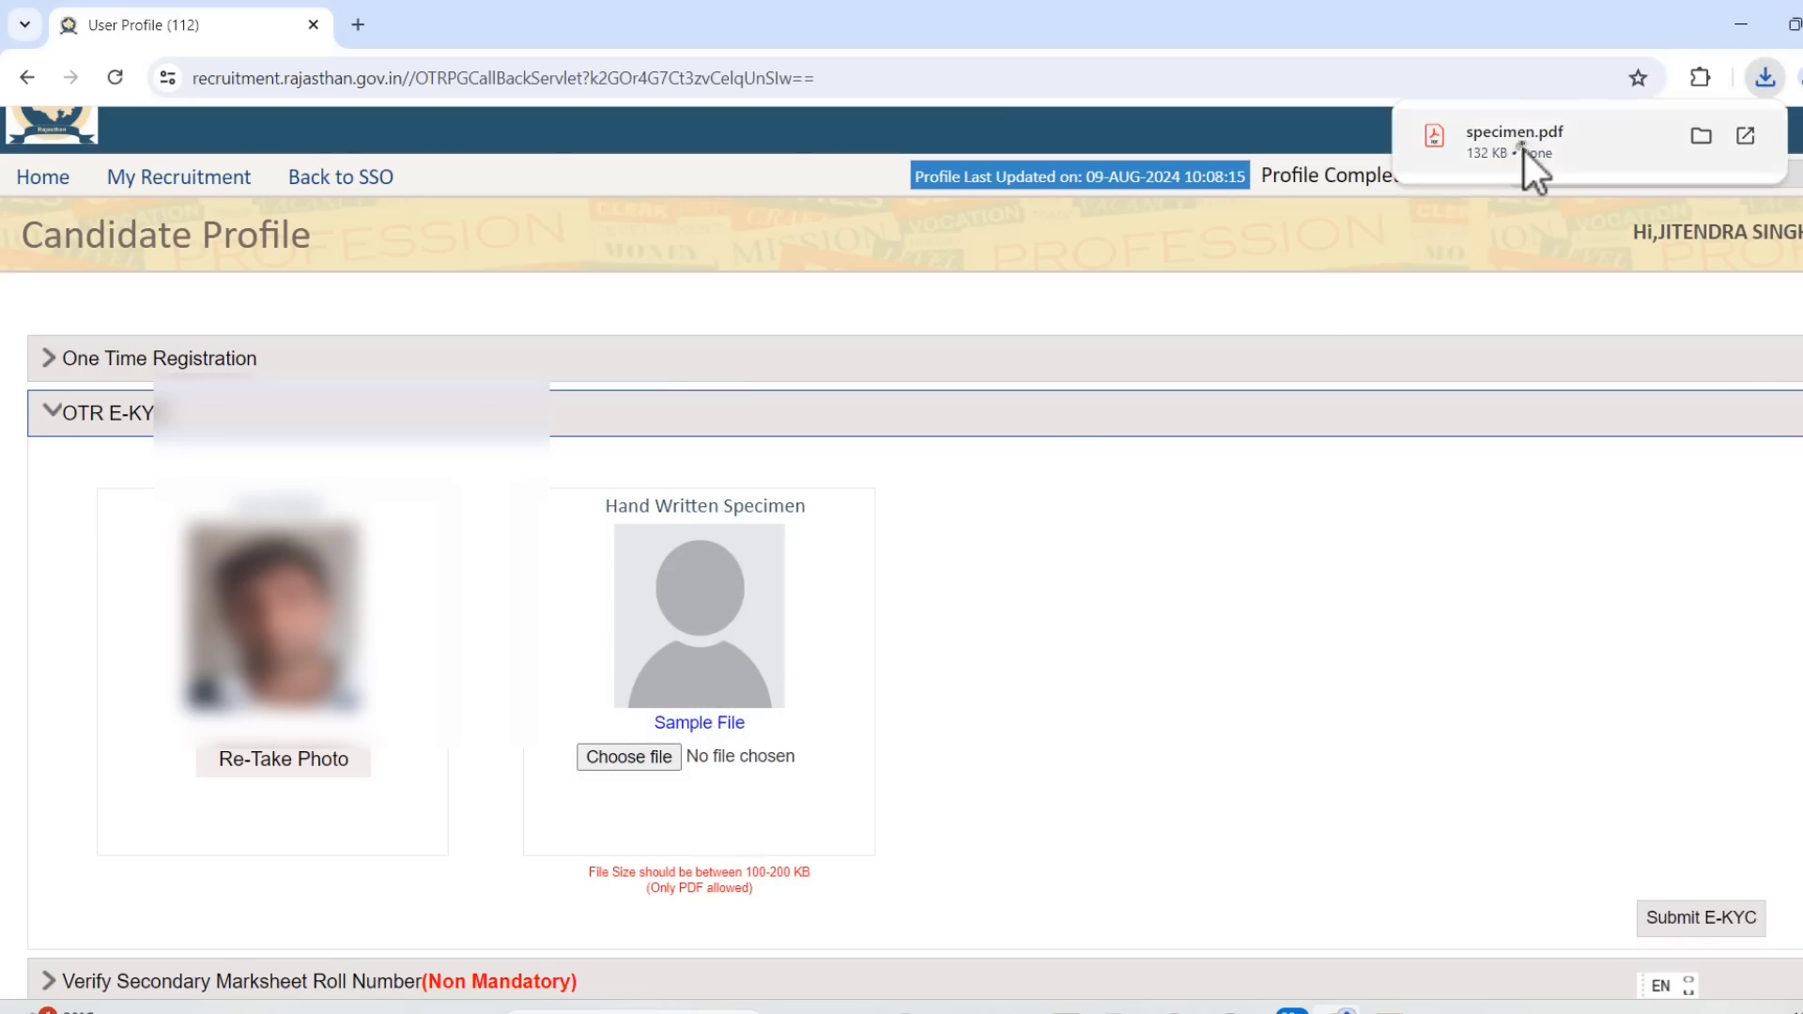
pyautogui.click(1525, 151)
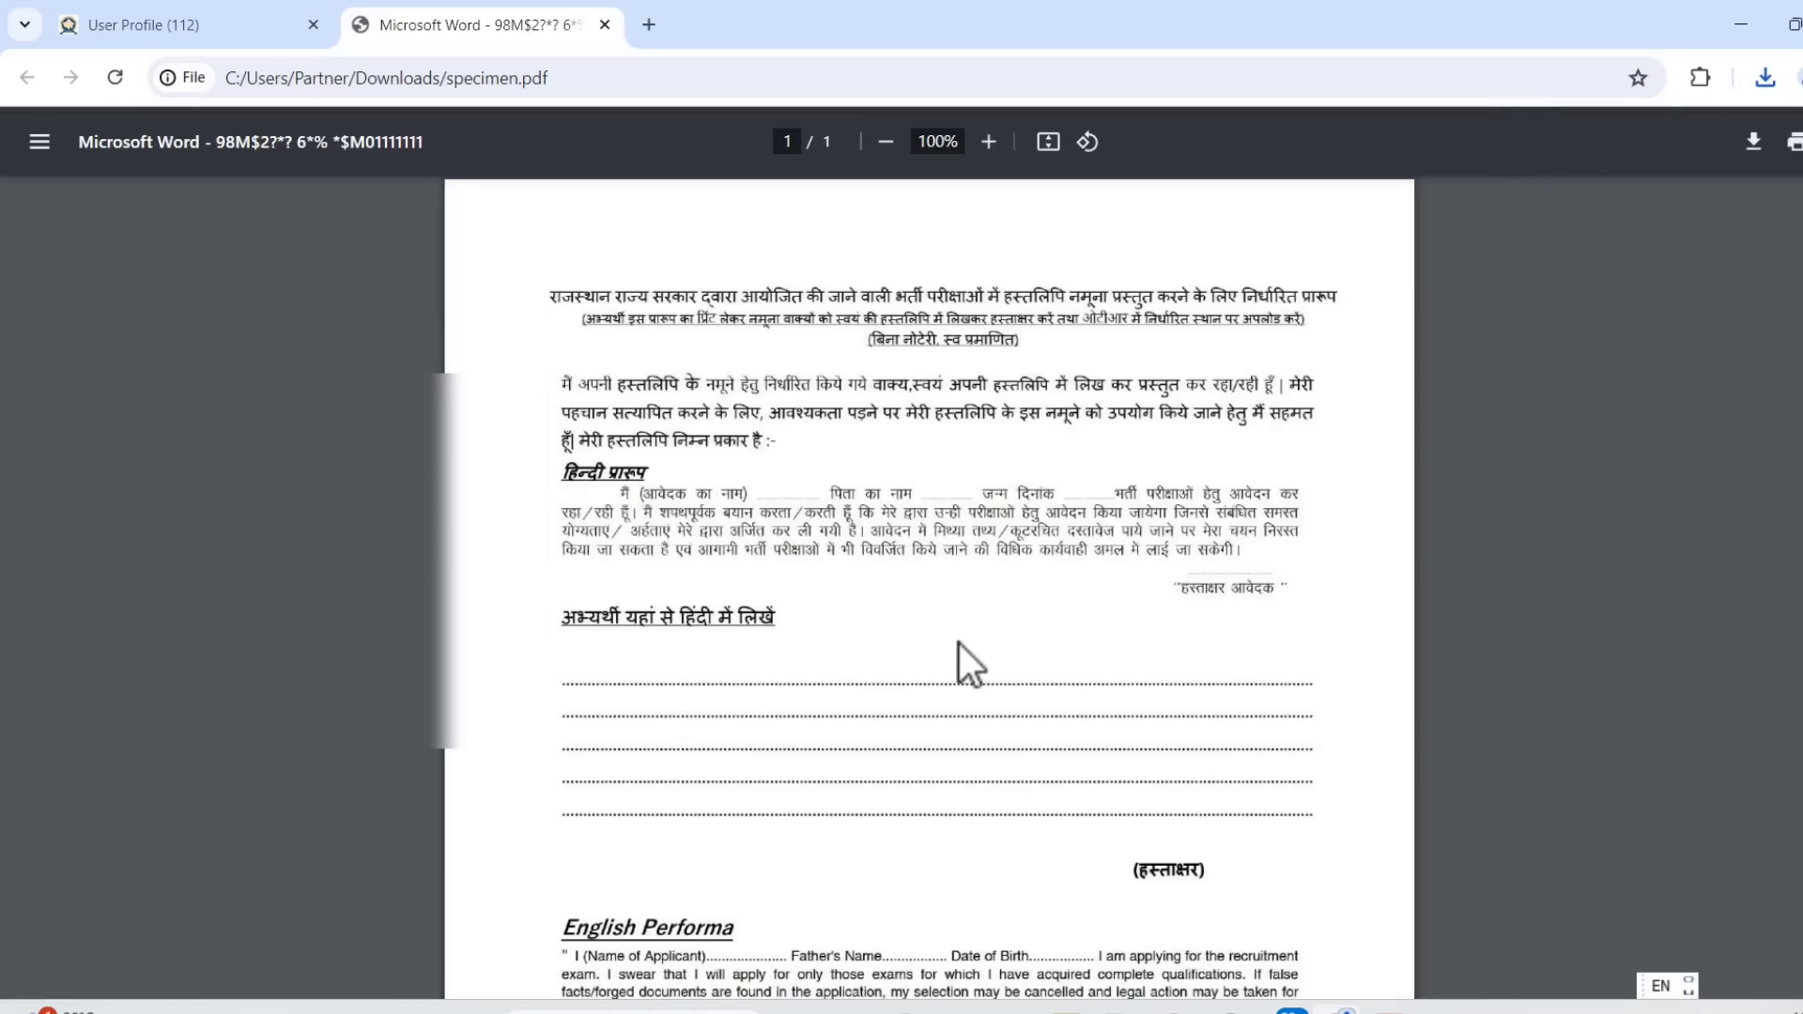
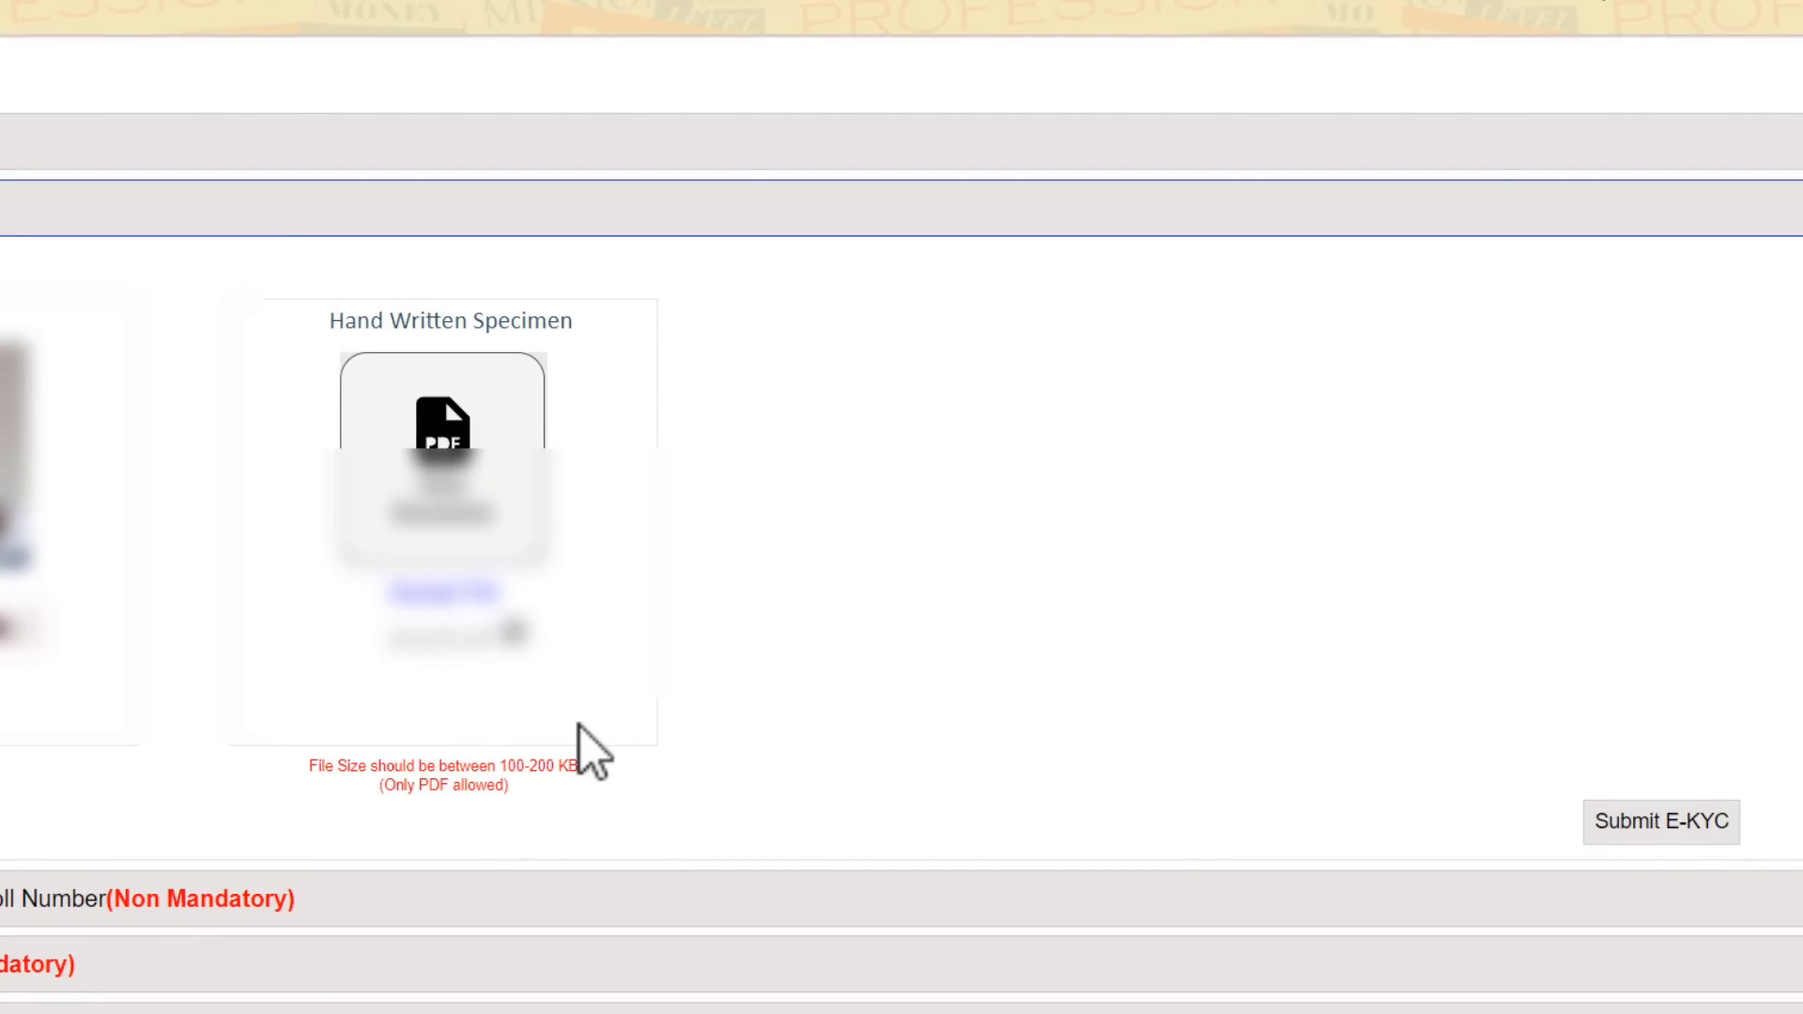
# Submit the E-KYC with both photo and handwritten specimen declarations confirmed, and authenticate it with the received OTP.
pyautogui.click(1705, 838)
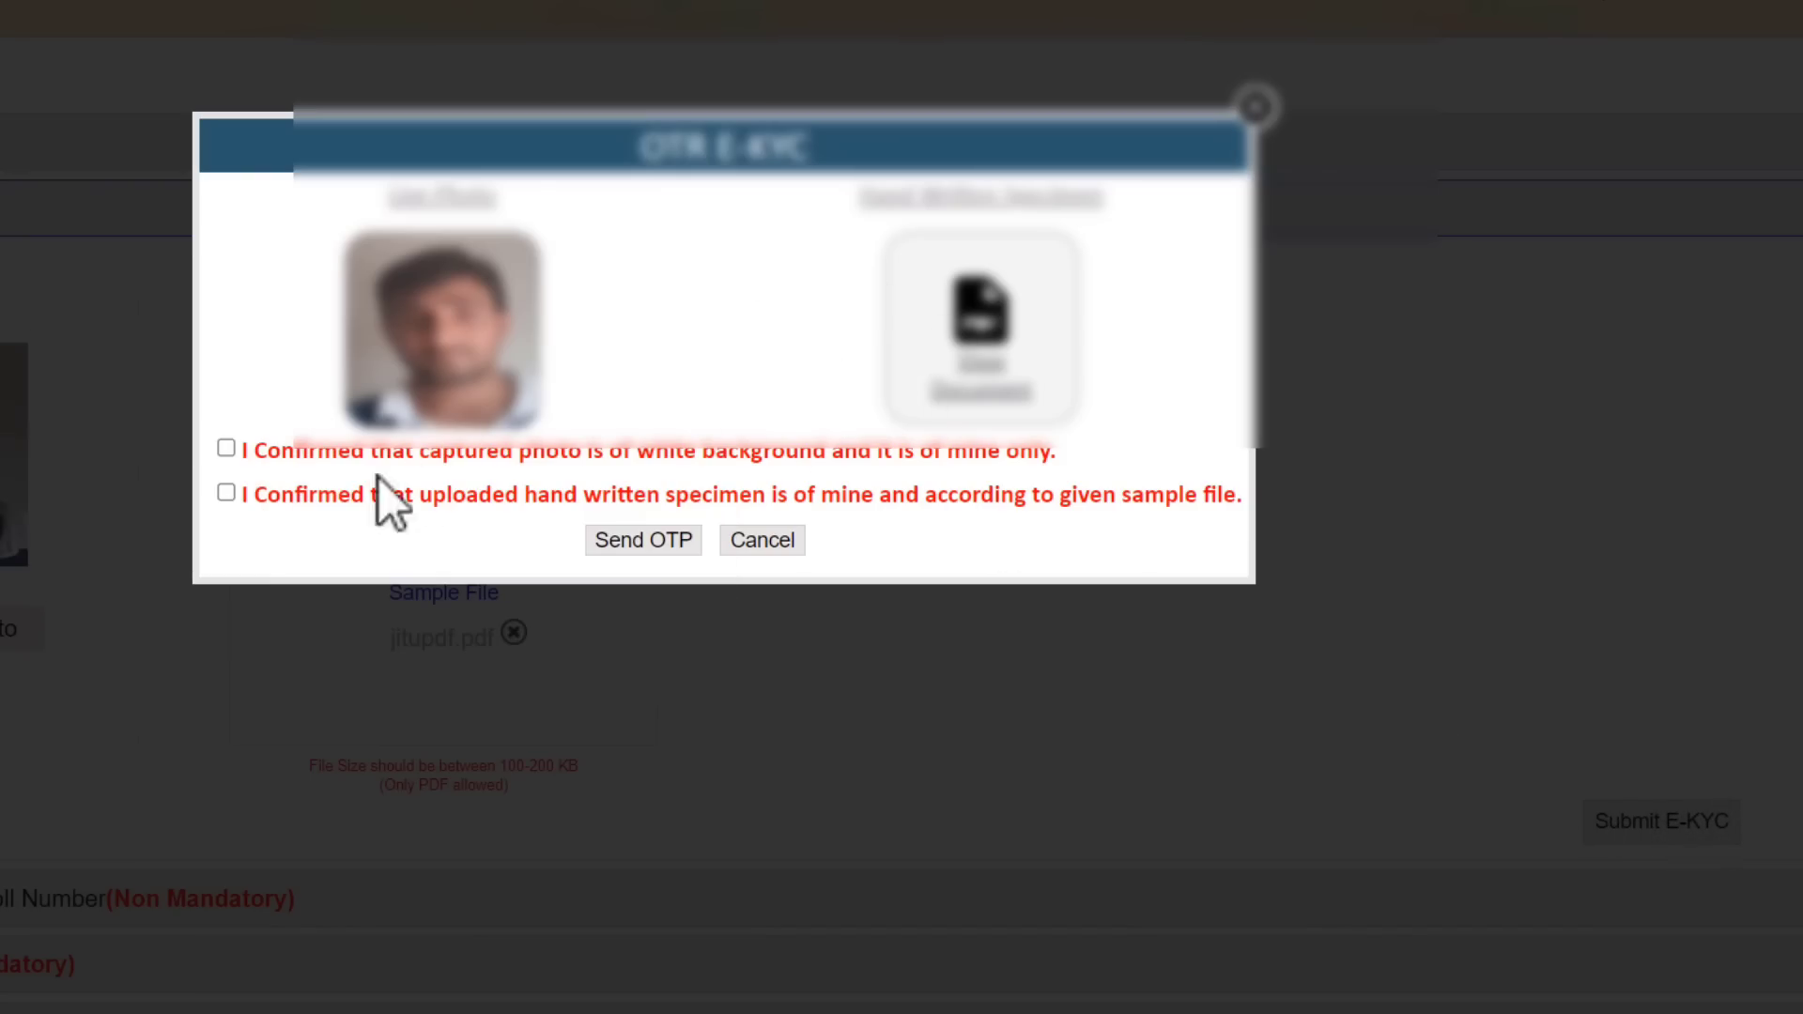
pyautogui.click(228, 448)
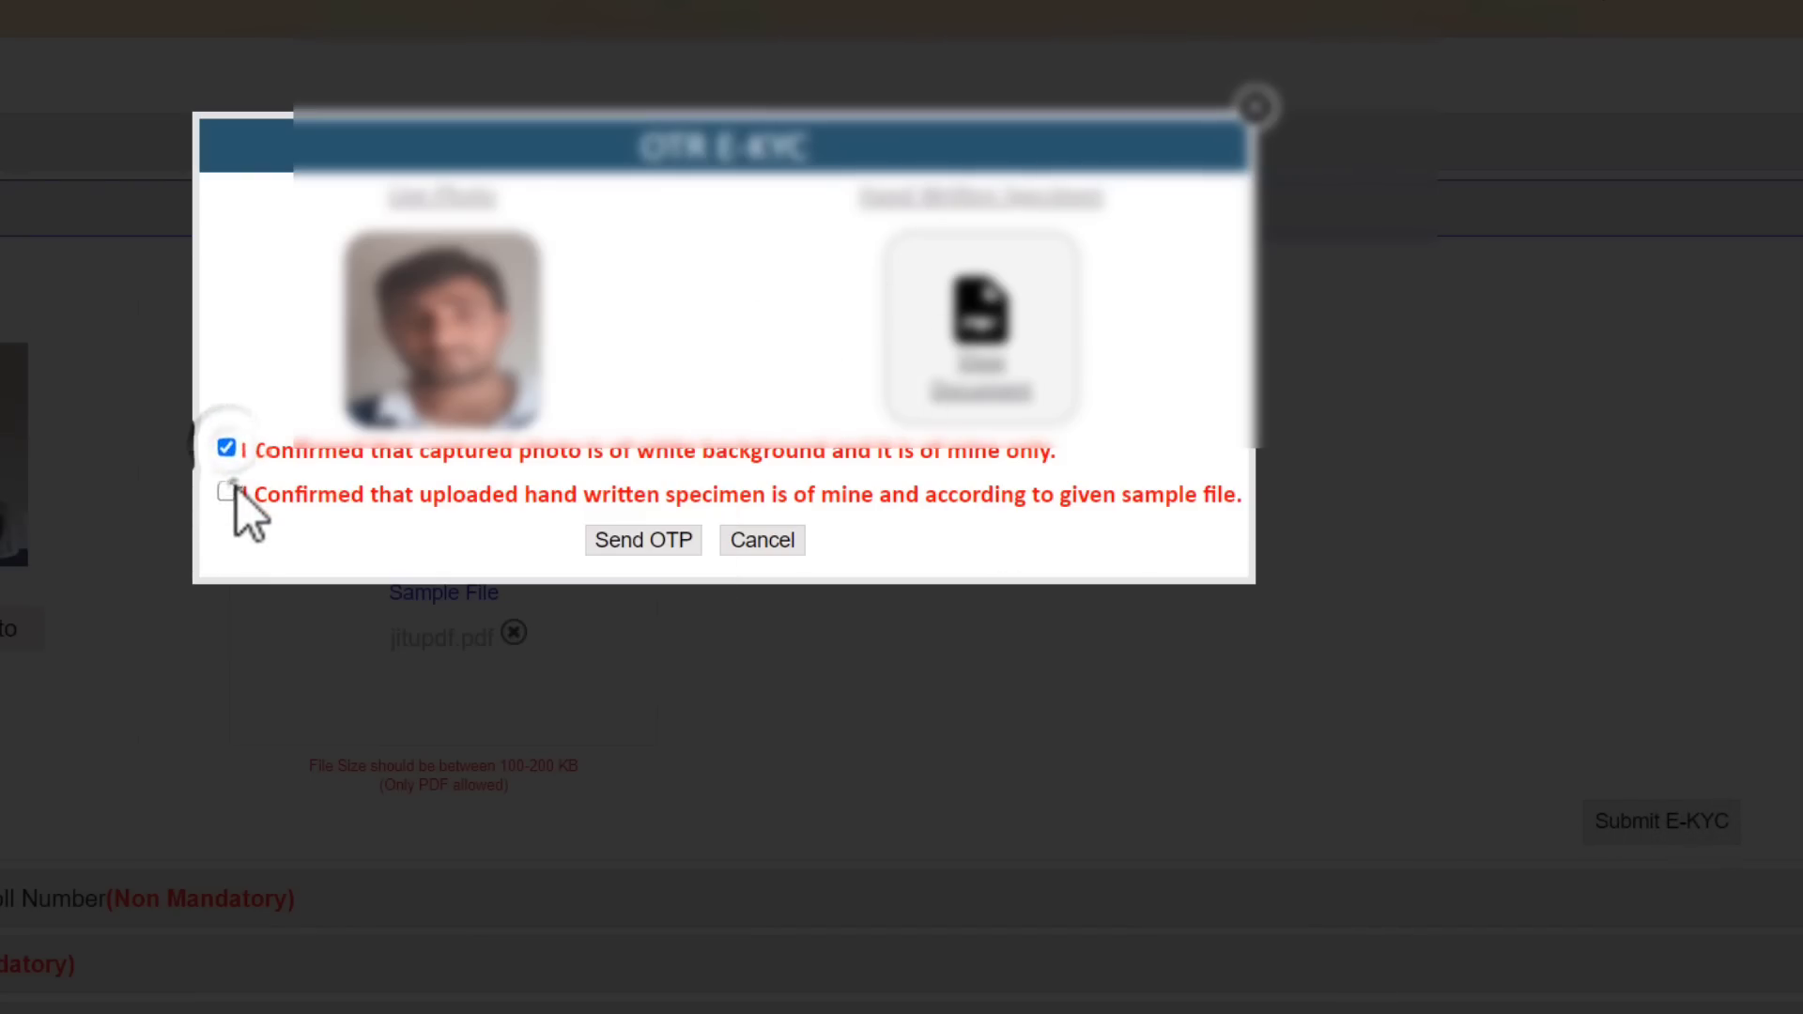
pyautogui.click(228, 492)
pyautogui.click(638, 541)
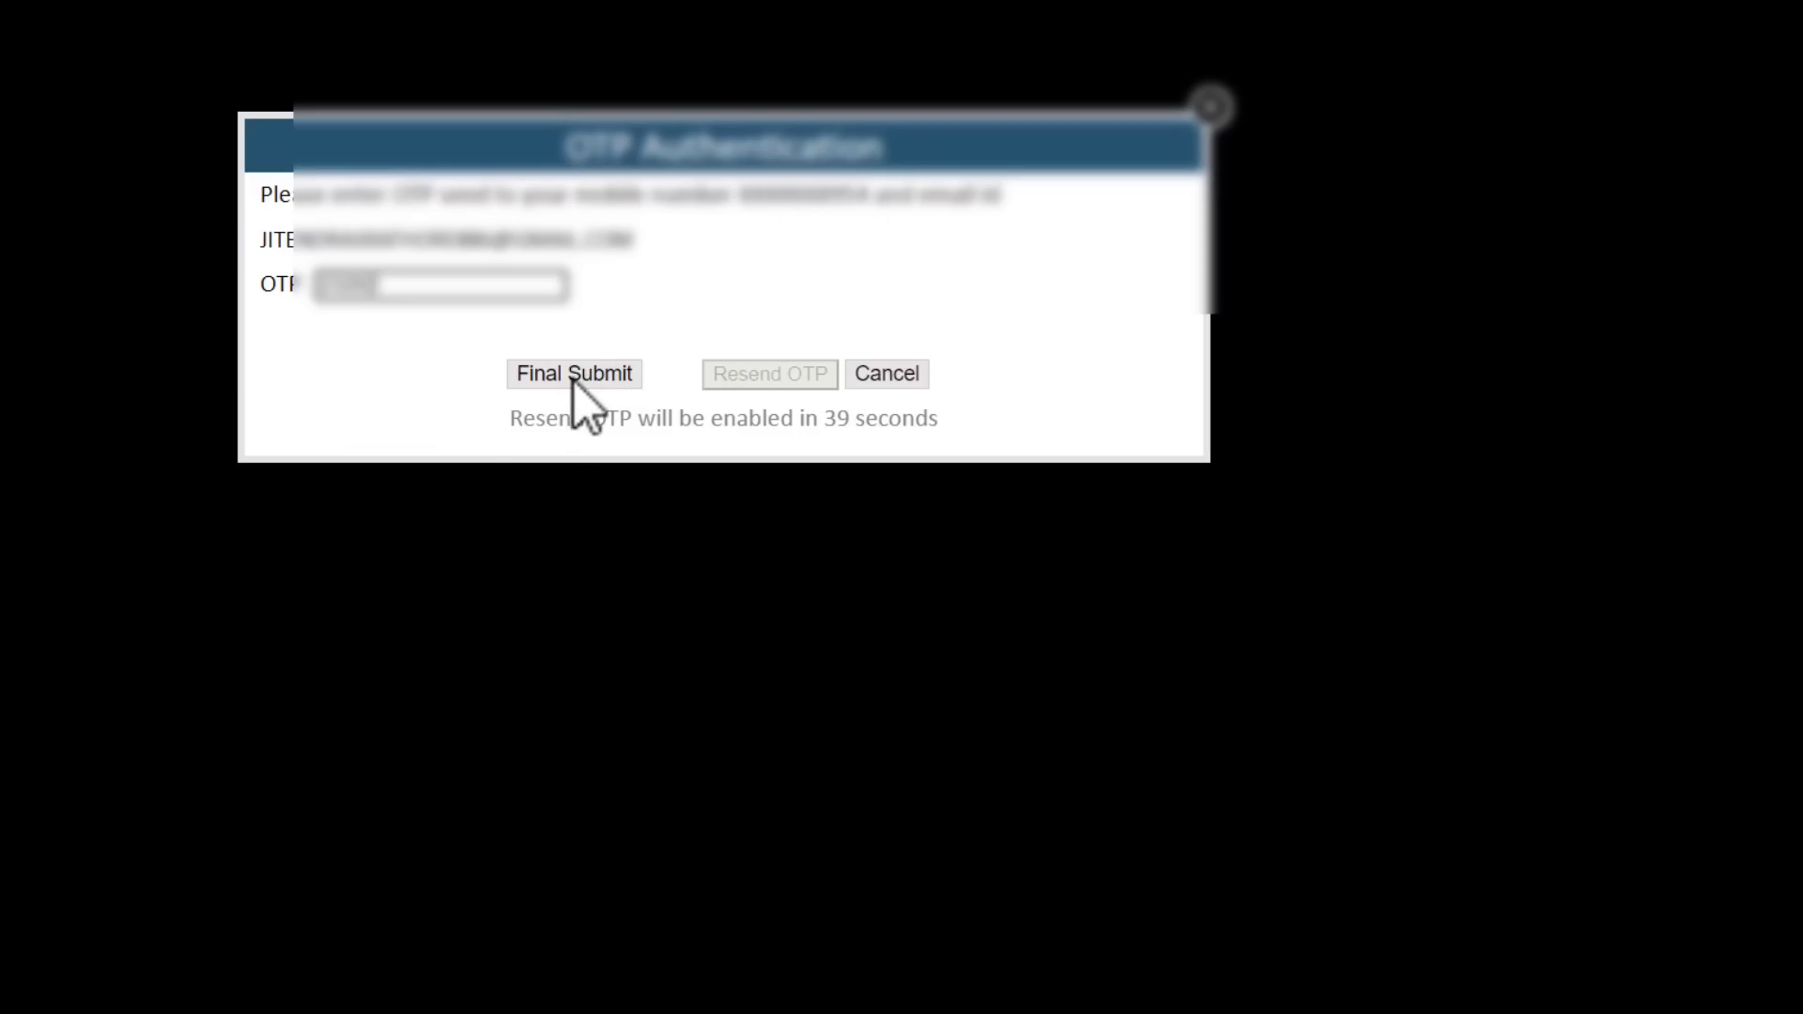
pyautogui.click(573, 378)
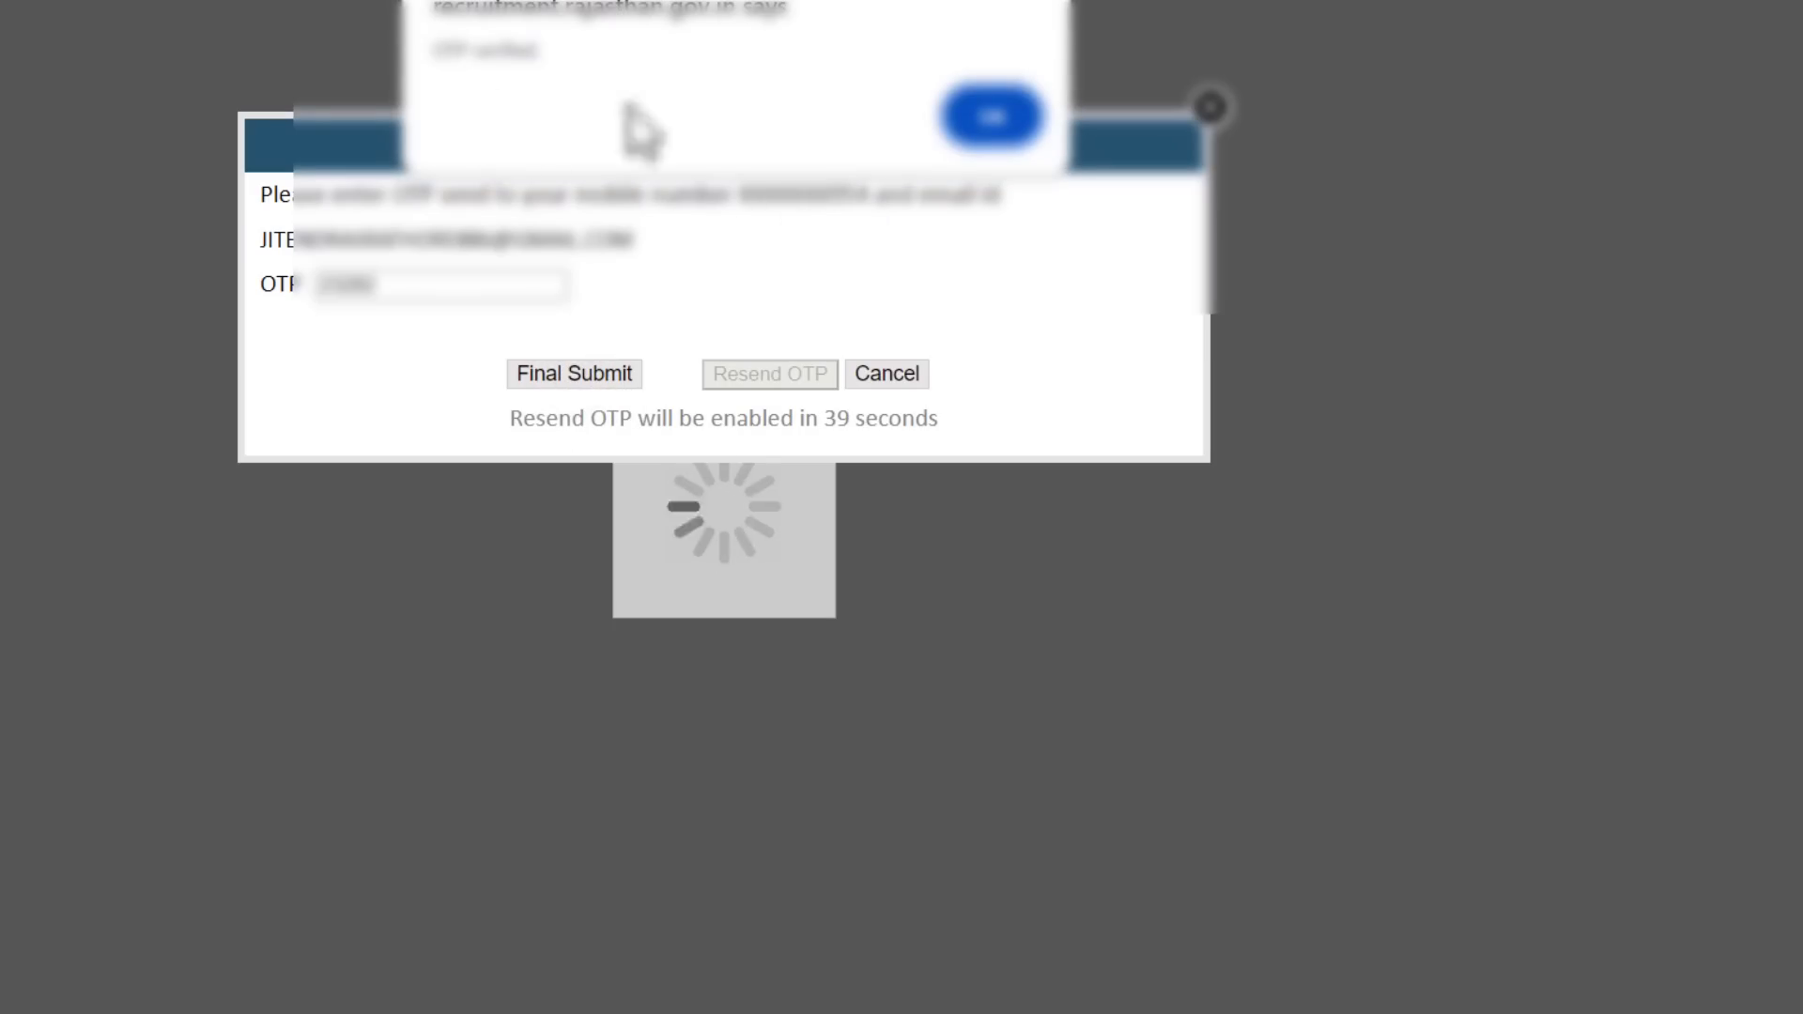
pyautogui.click(986, 118)
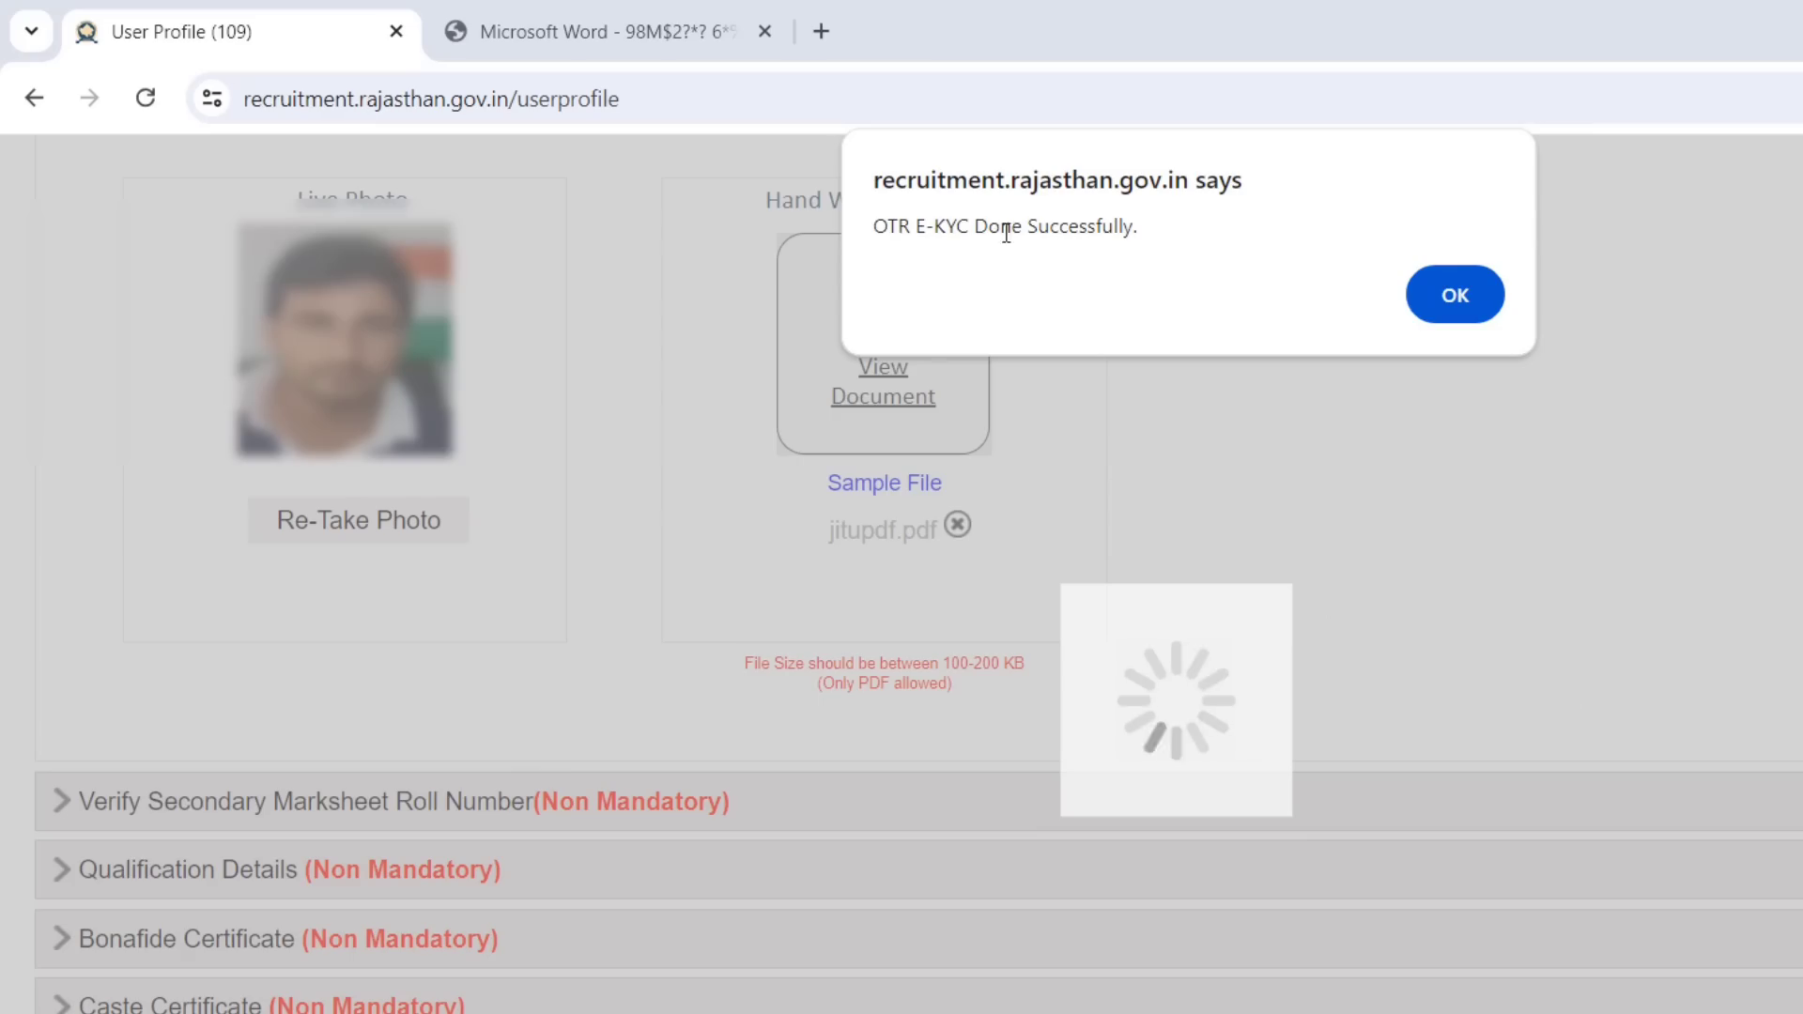
pyautogui.click(1478, 318)
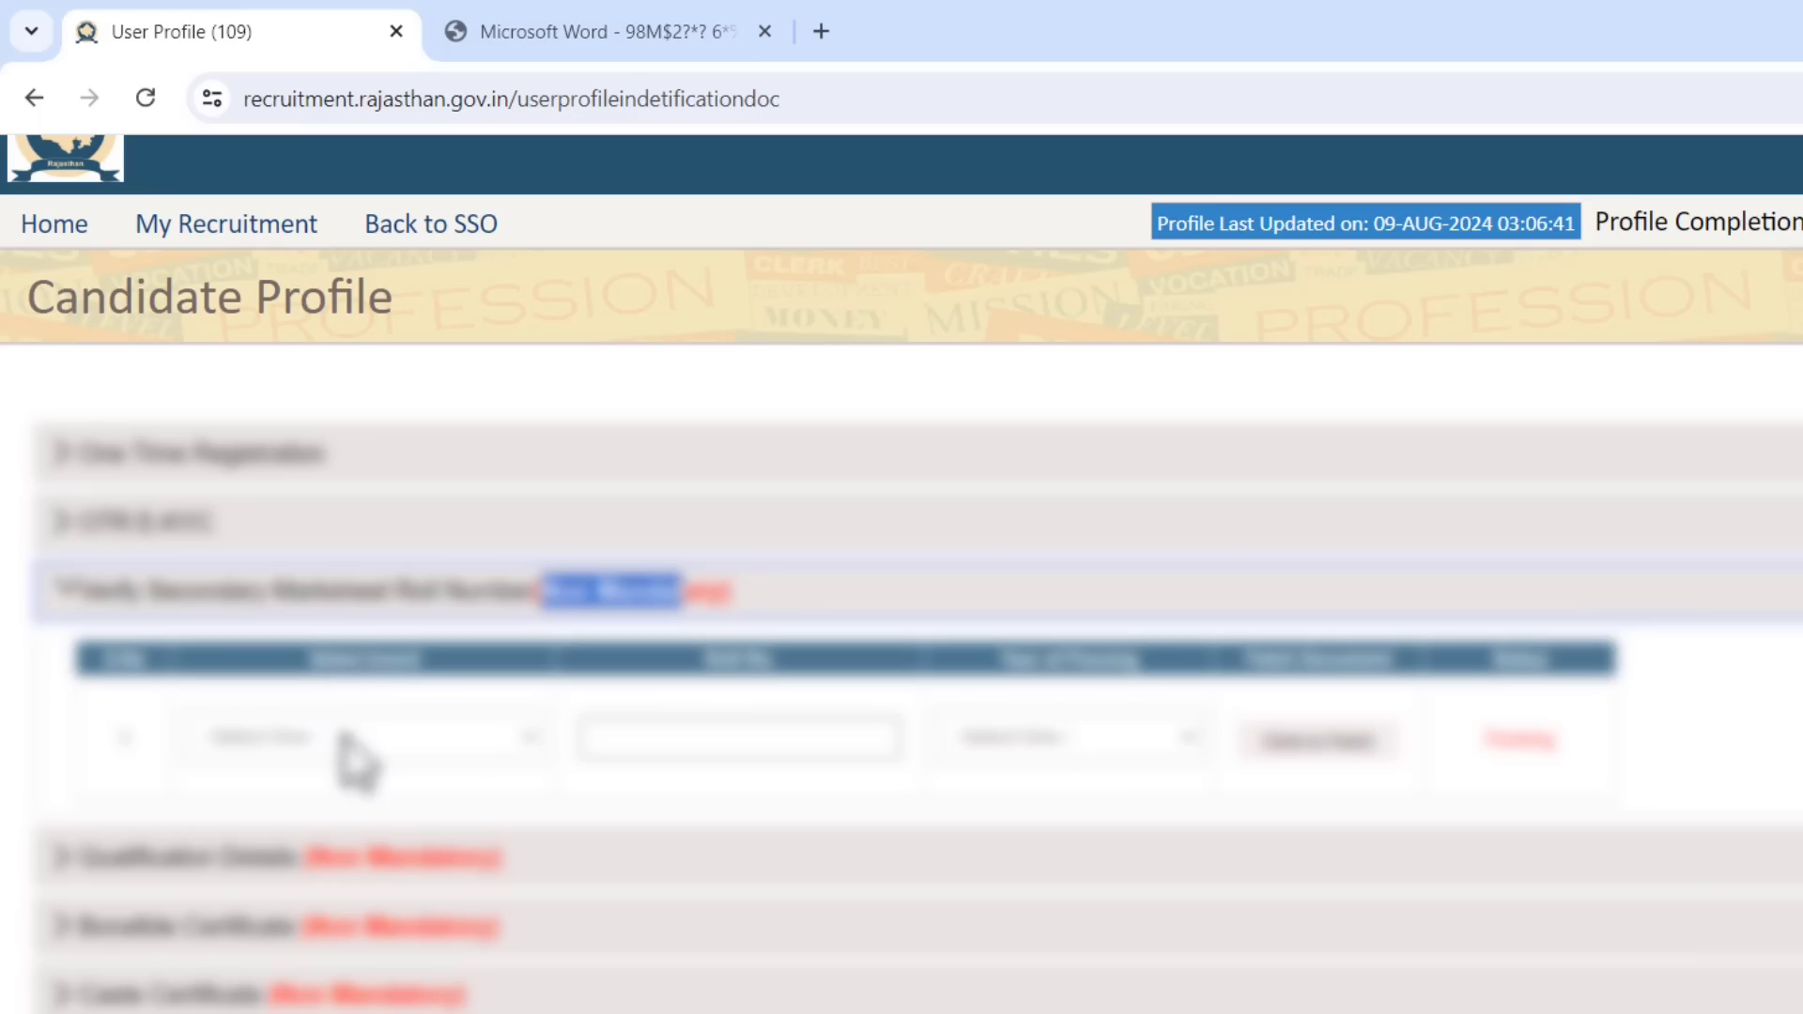
# Start the COMMON ELIGIBILITY TEST (SENIOR SECONDARY LEVEL) - 2024 application from the portal home page and accept the OTR data review.
pyautogui.click(54, 223)
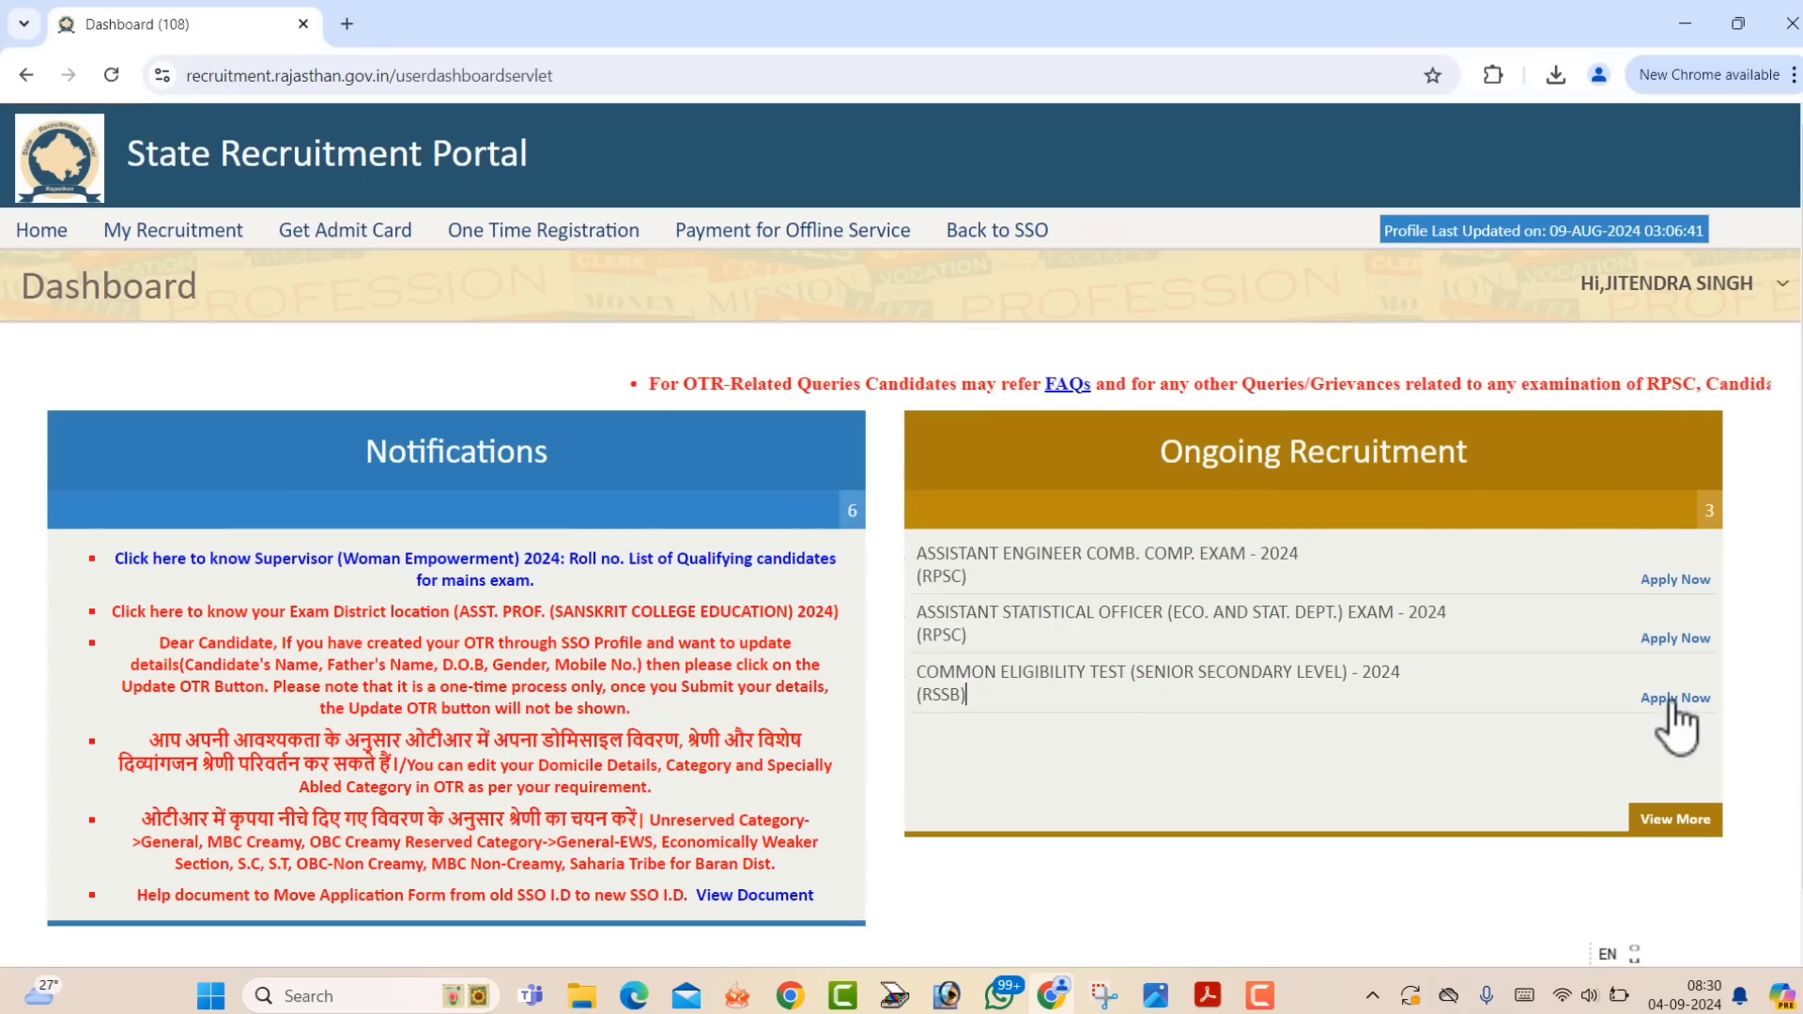
pyautogui.click(1679, 698)
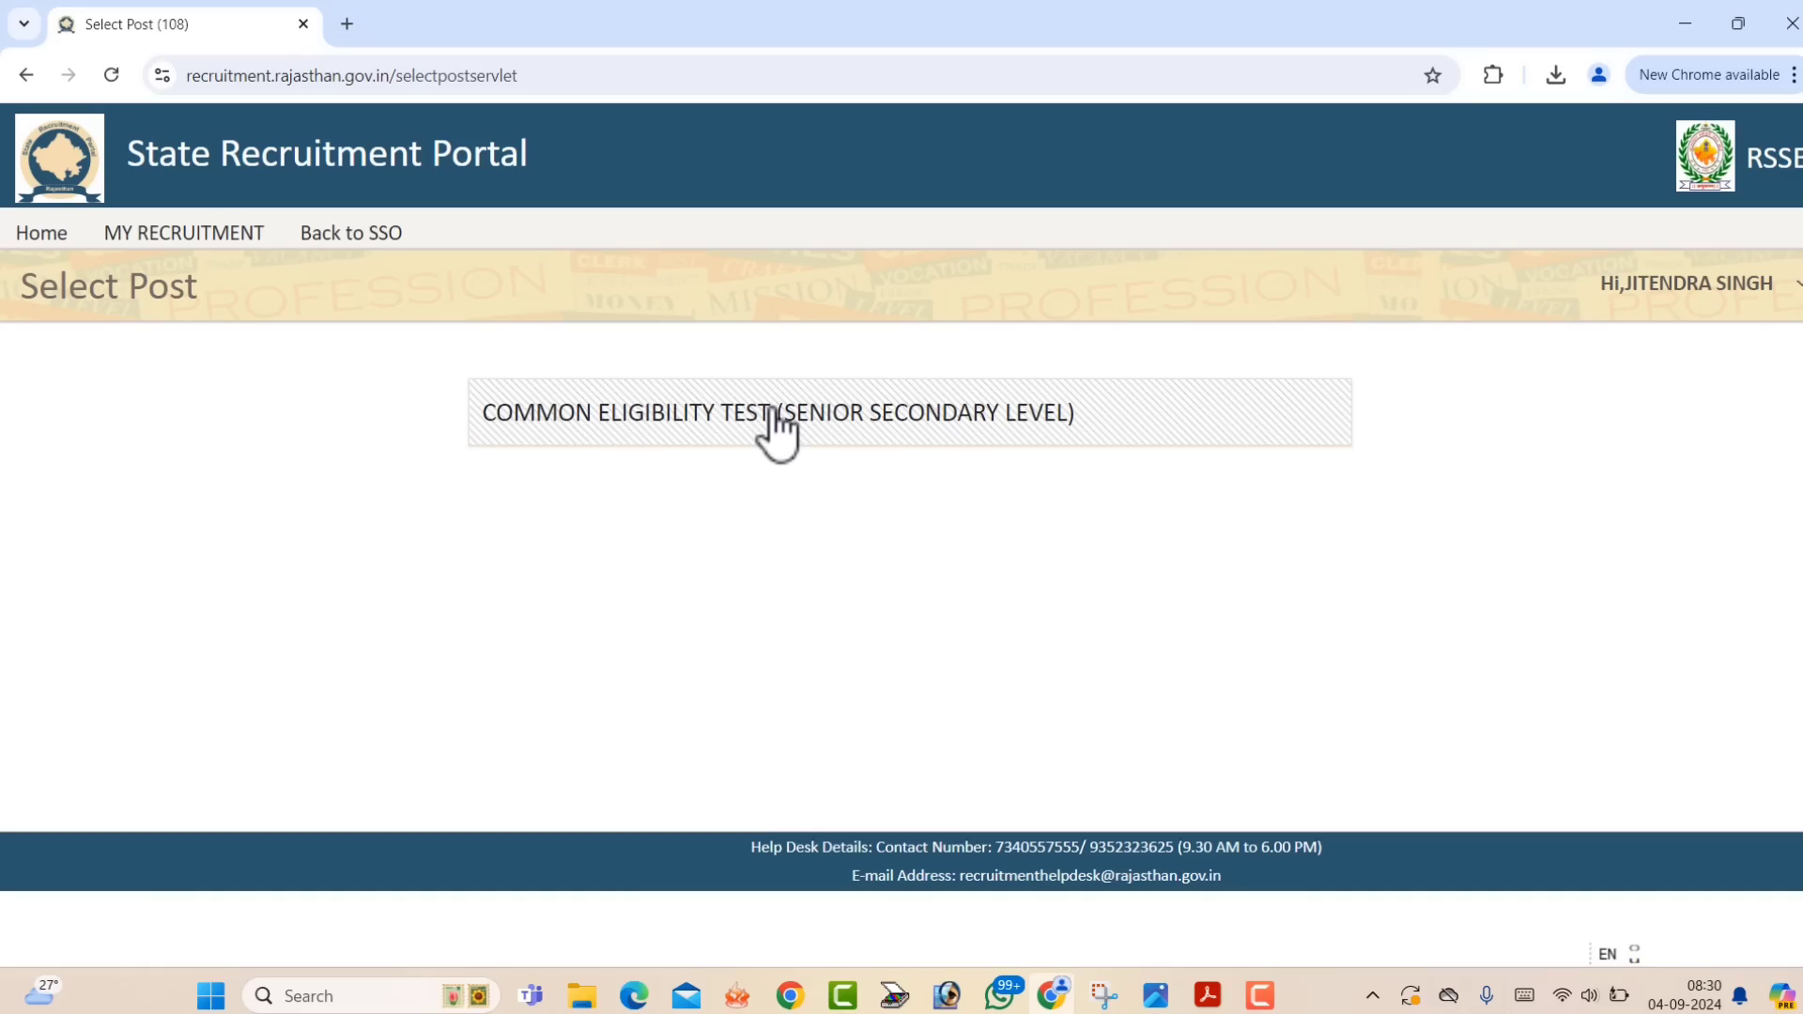
pyautogui.click(769, 414)
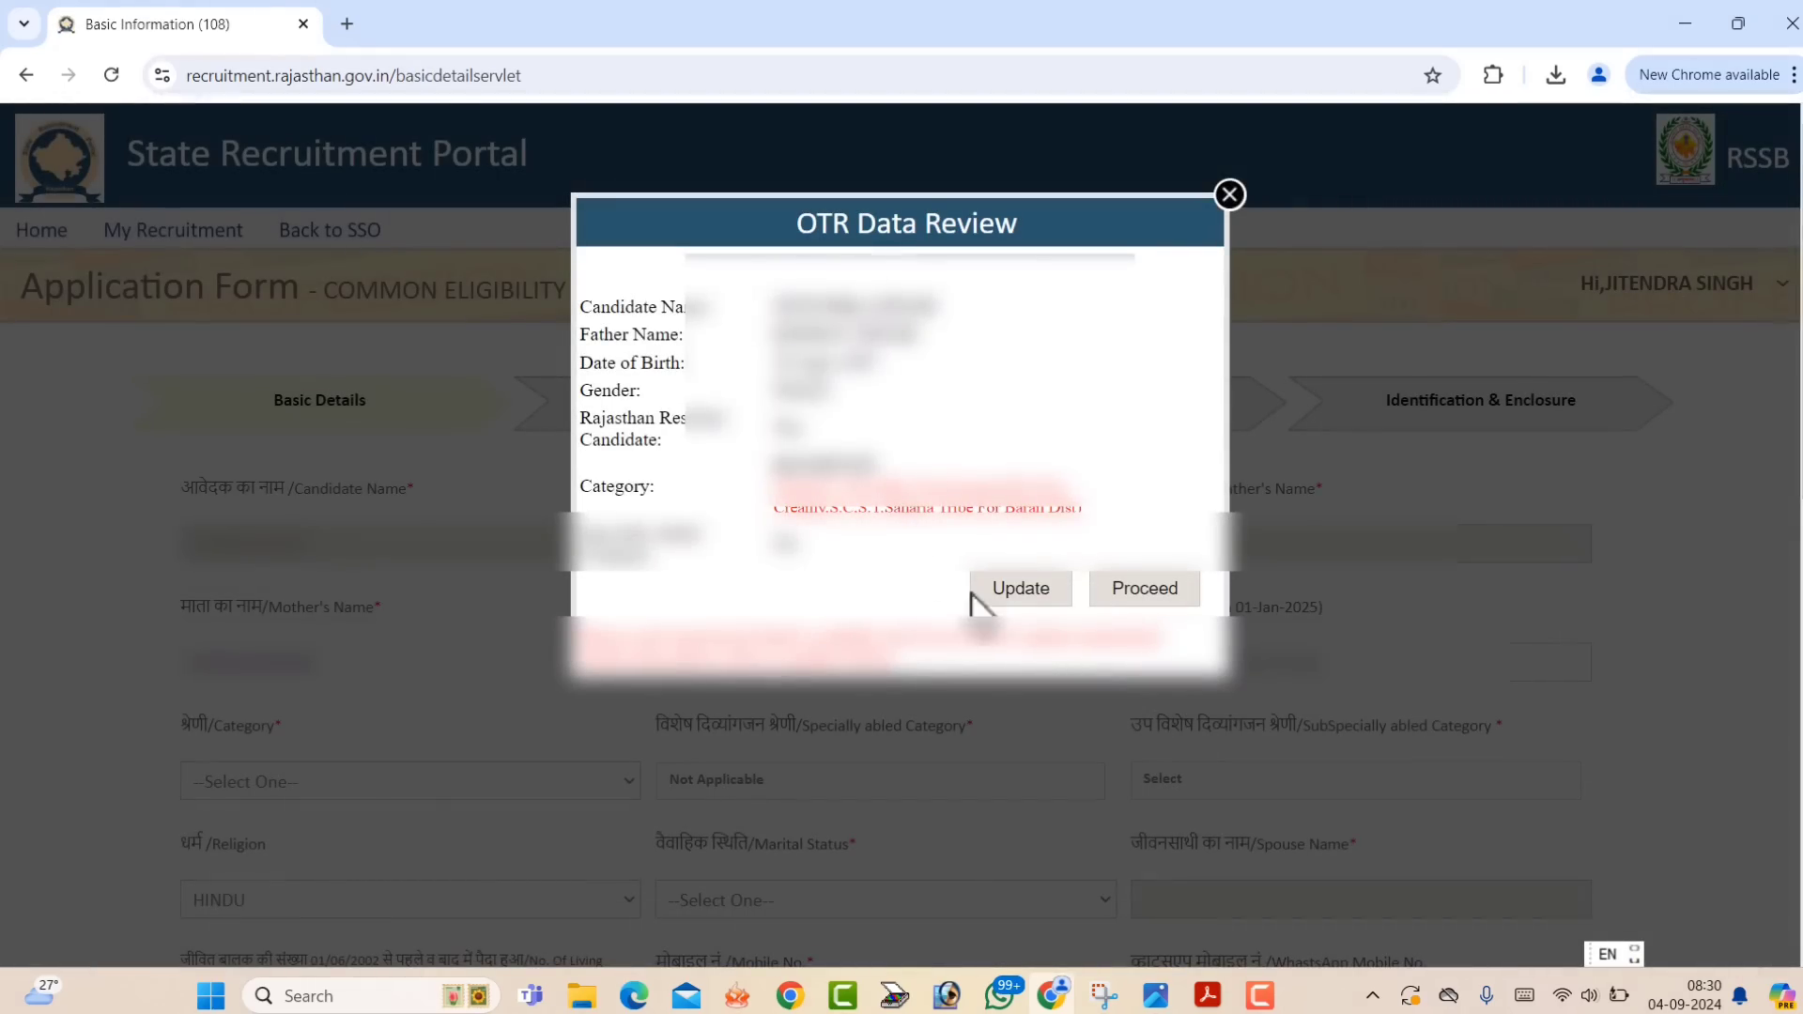
pyautogui.click(1144, 592)
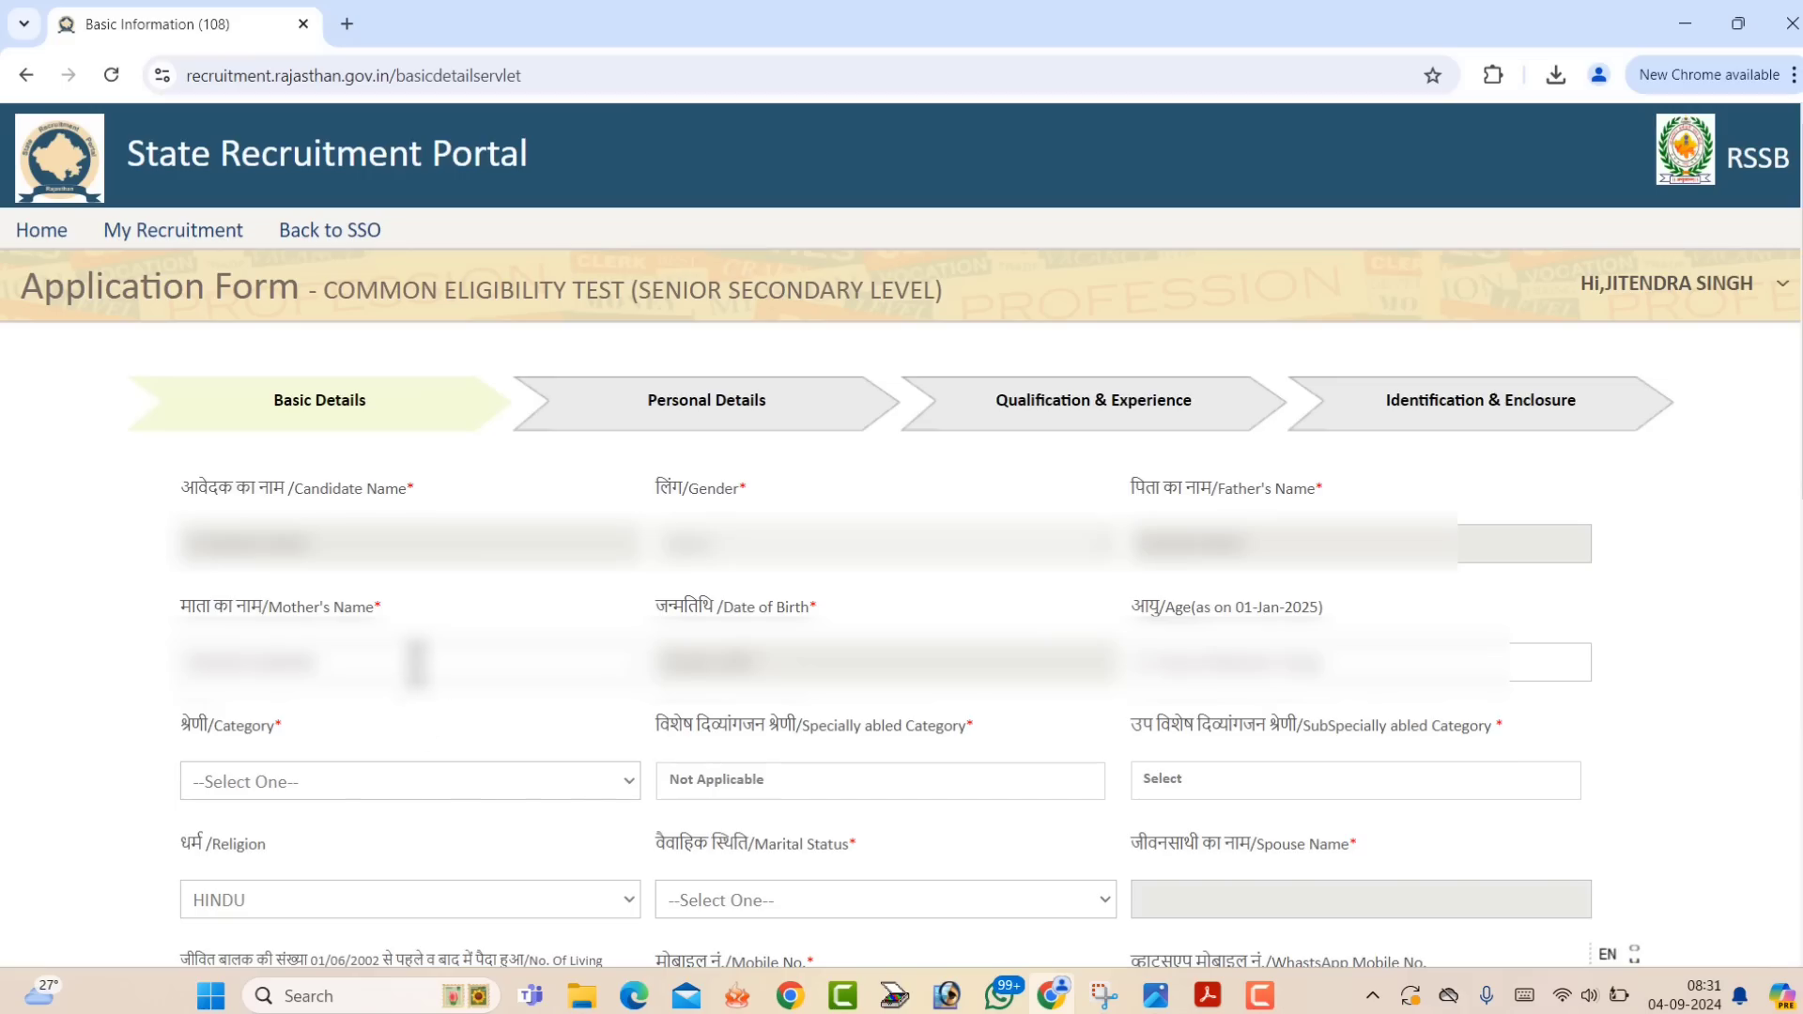
# Set the Category to GENERAL - EWS and check the Specially abled Category options, keeping Not Applicable.
pyautogui.click(358, 793)
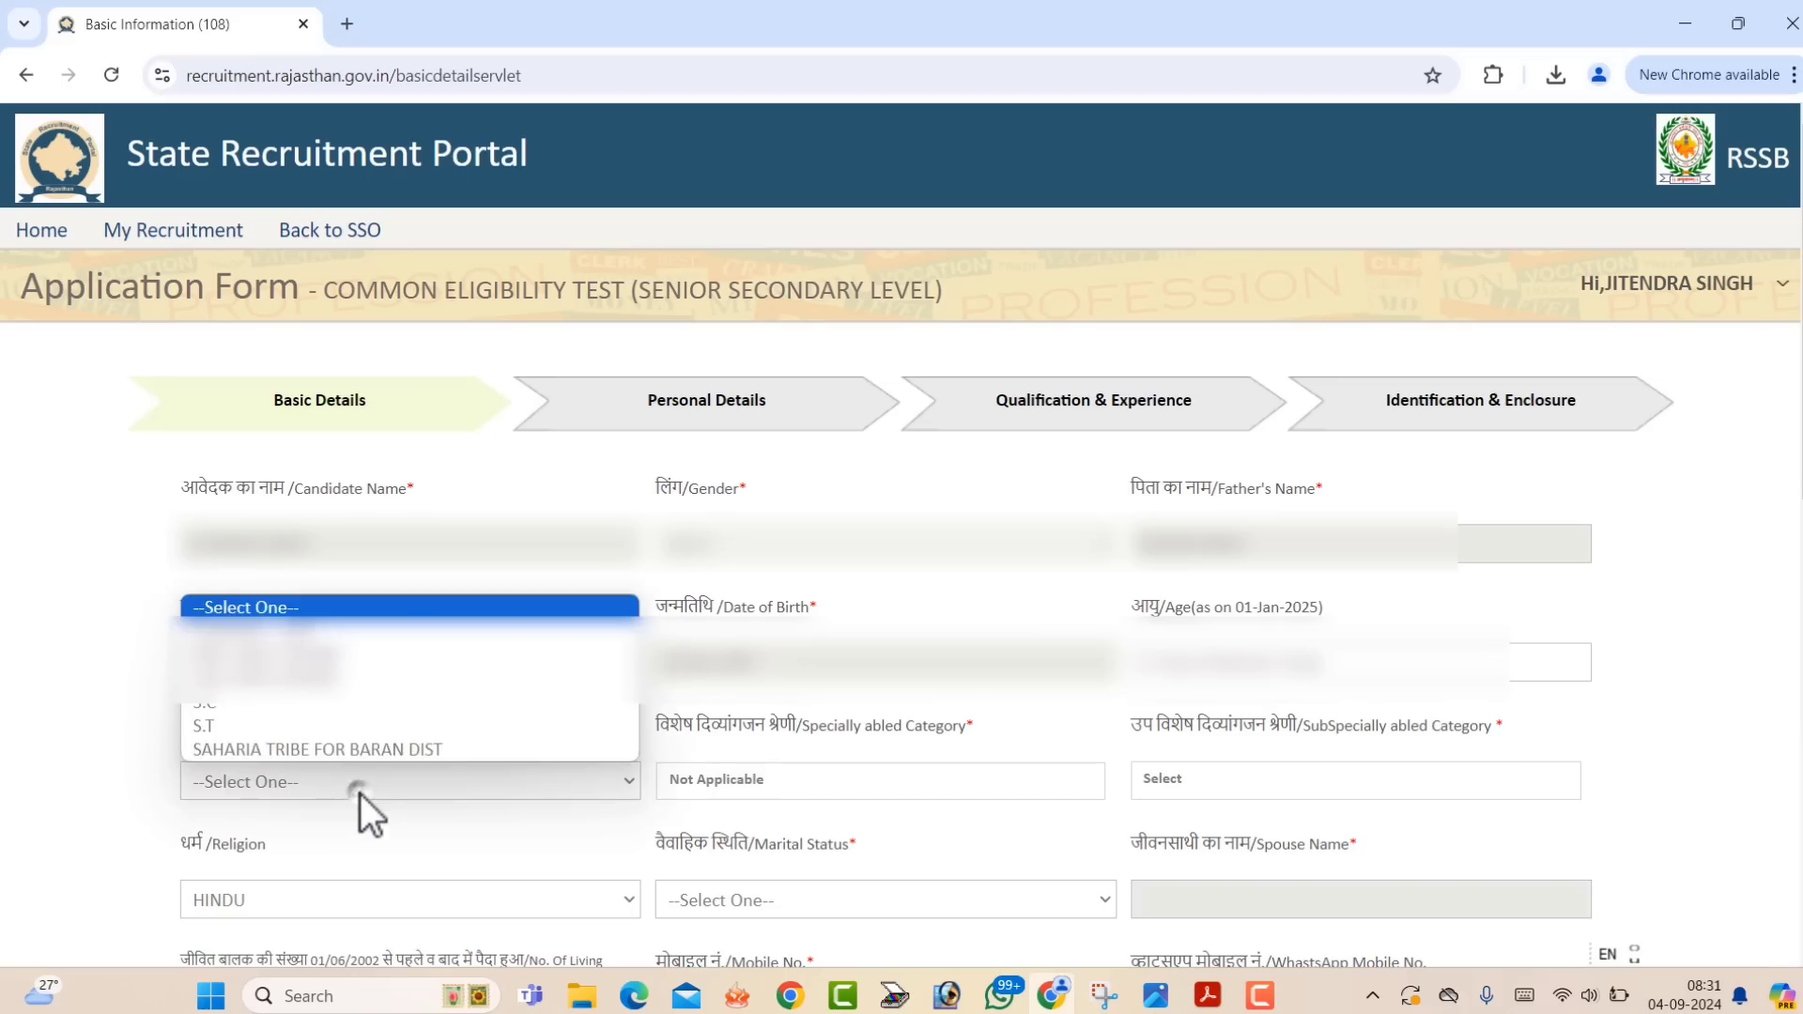
pyautogui.click(320, 655)
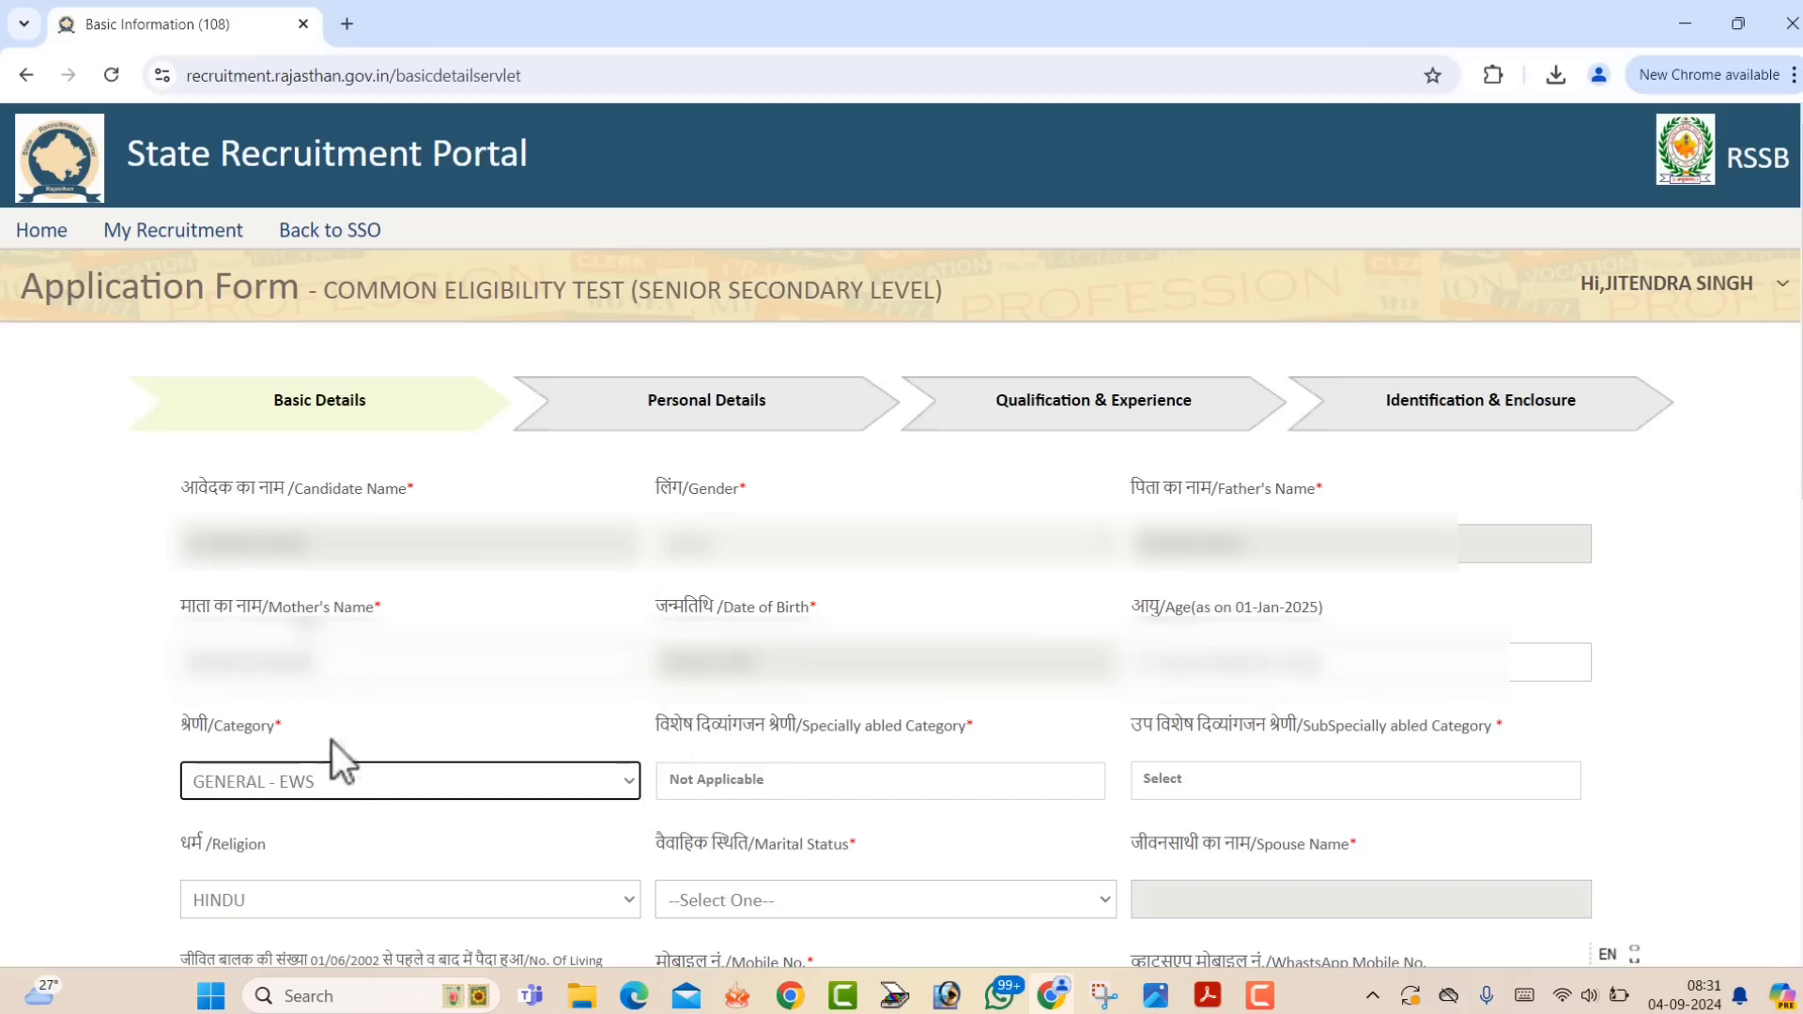
pyautogui.click(685, 780)
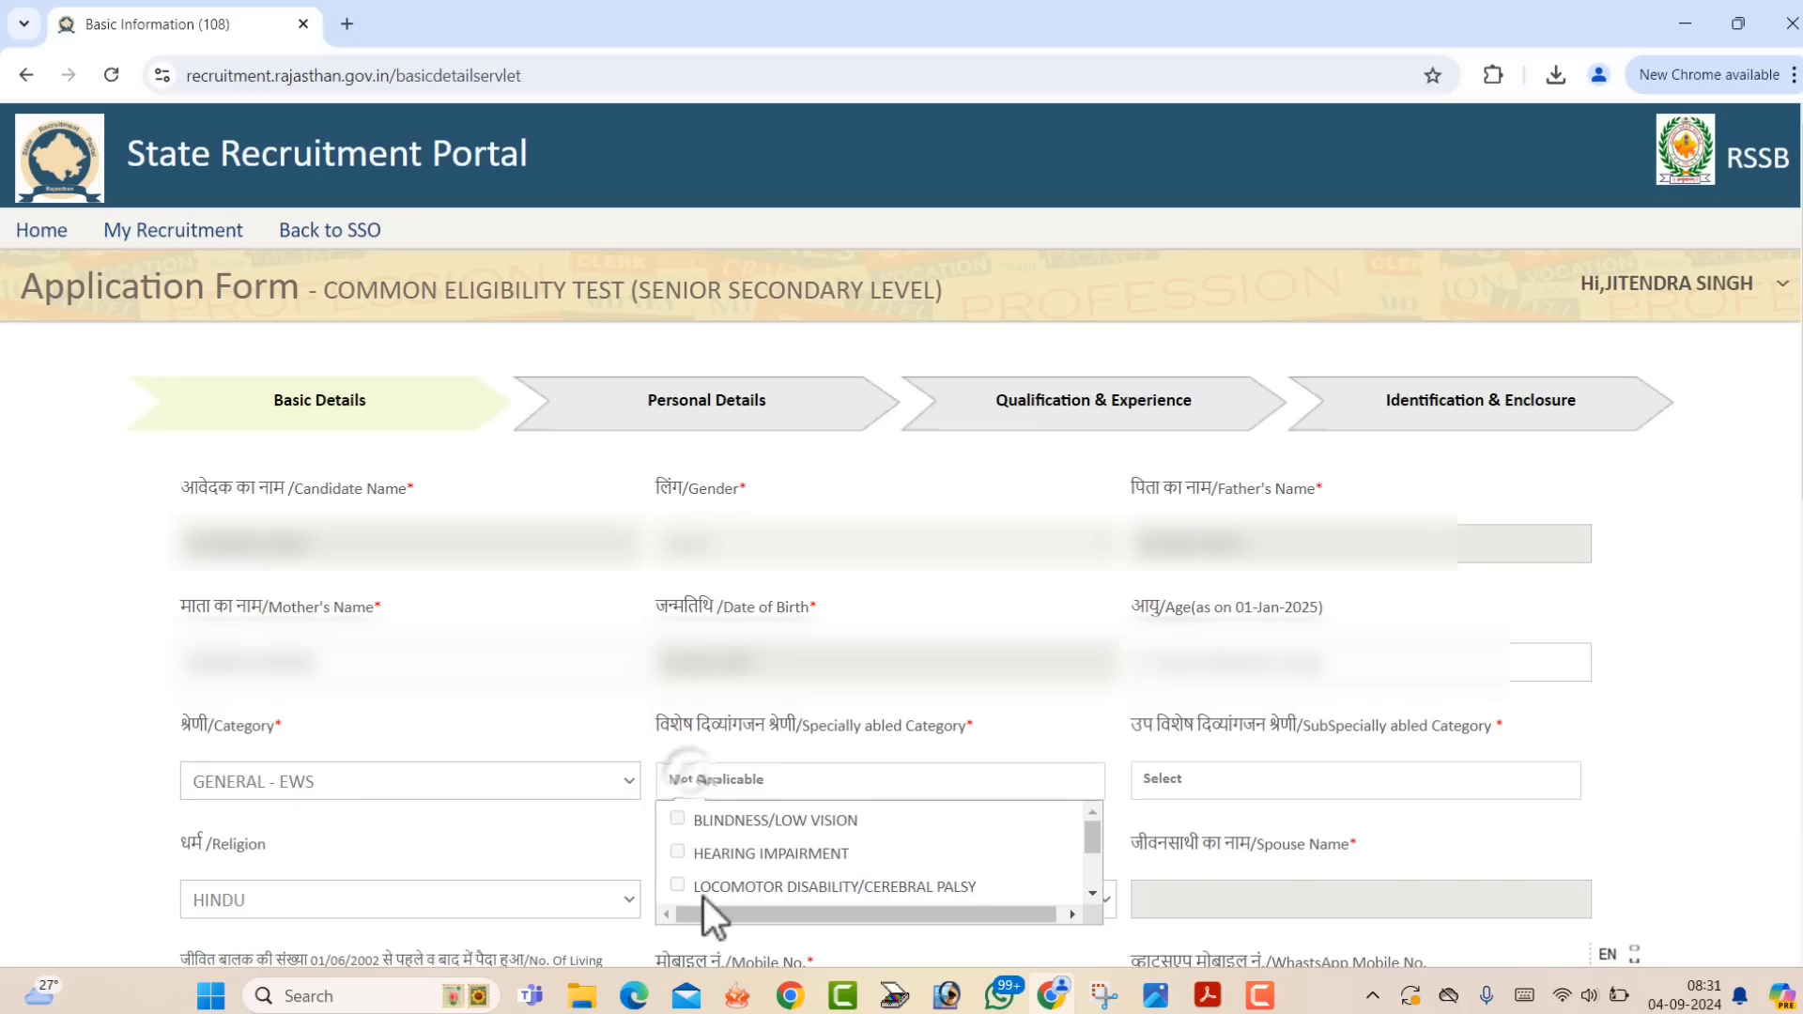
pyautogui.click(632, 826)
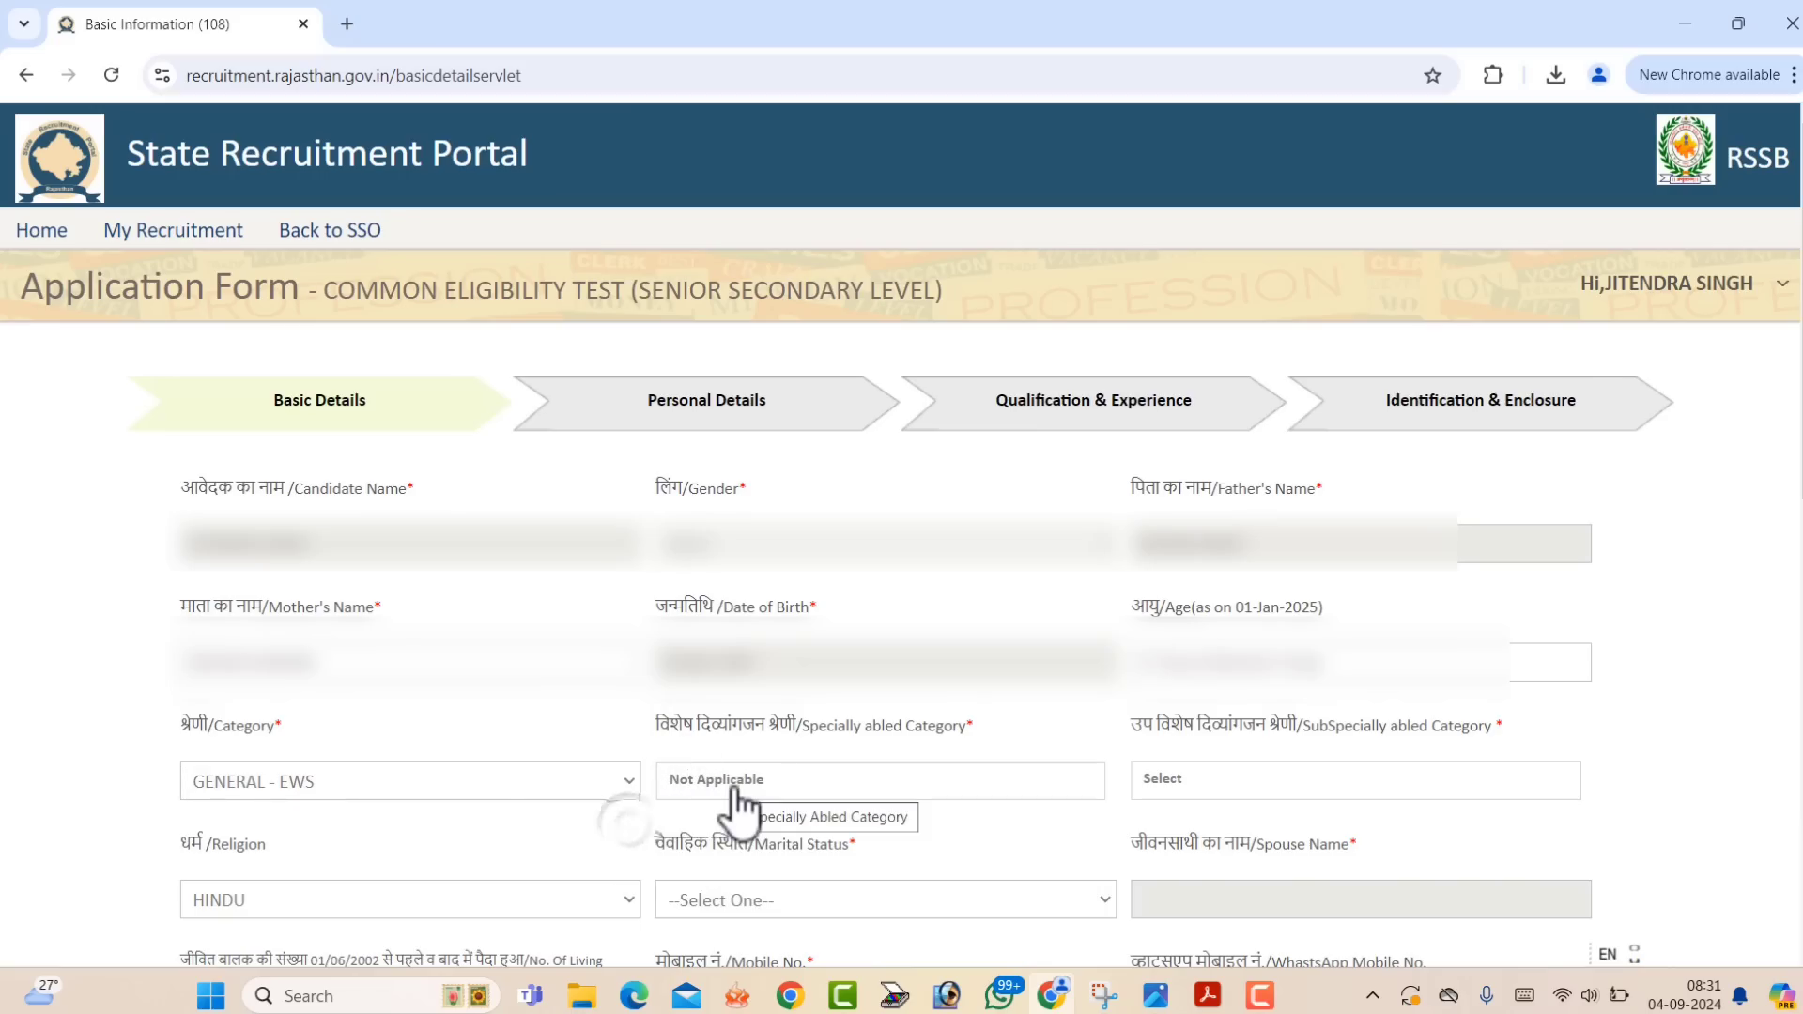
pyautogui.moveTo(1125, 727); pyautogui.dragTo(1247, 730)
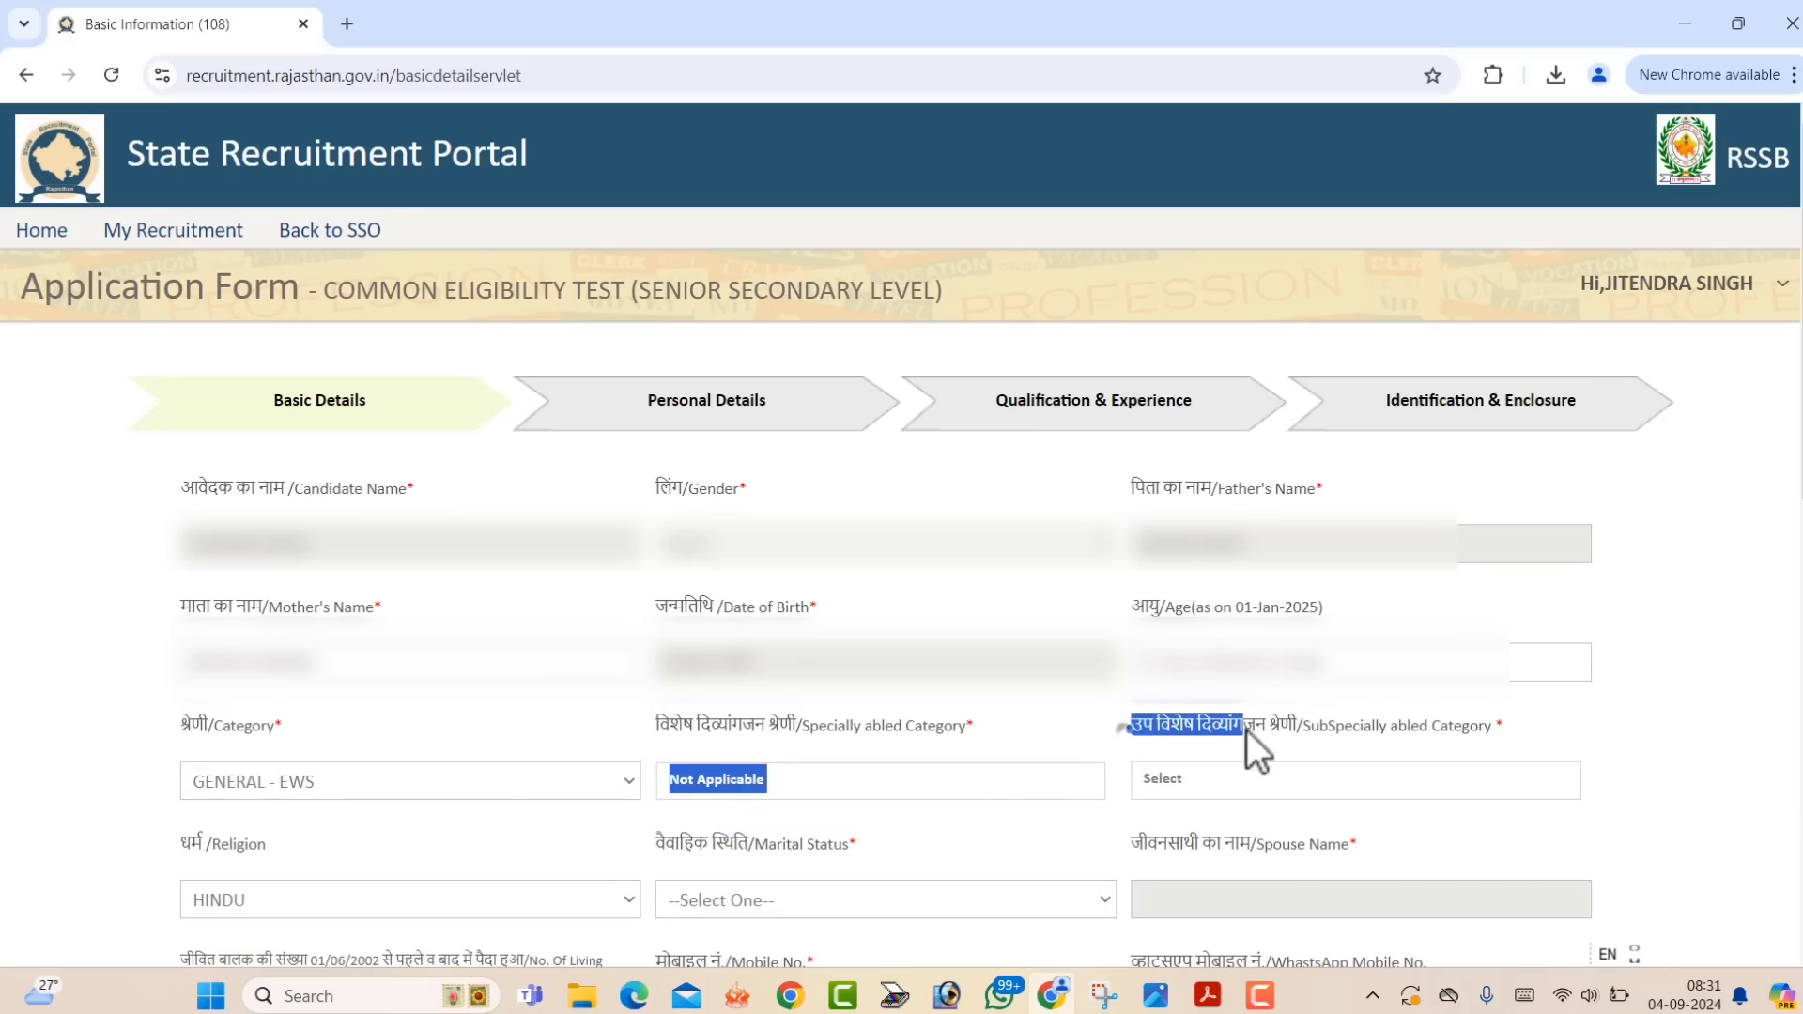
pyautogui.click(1001, 824)
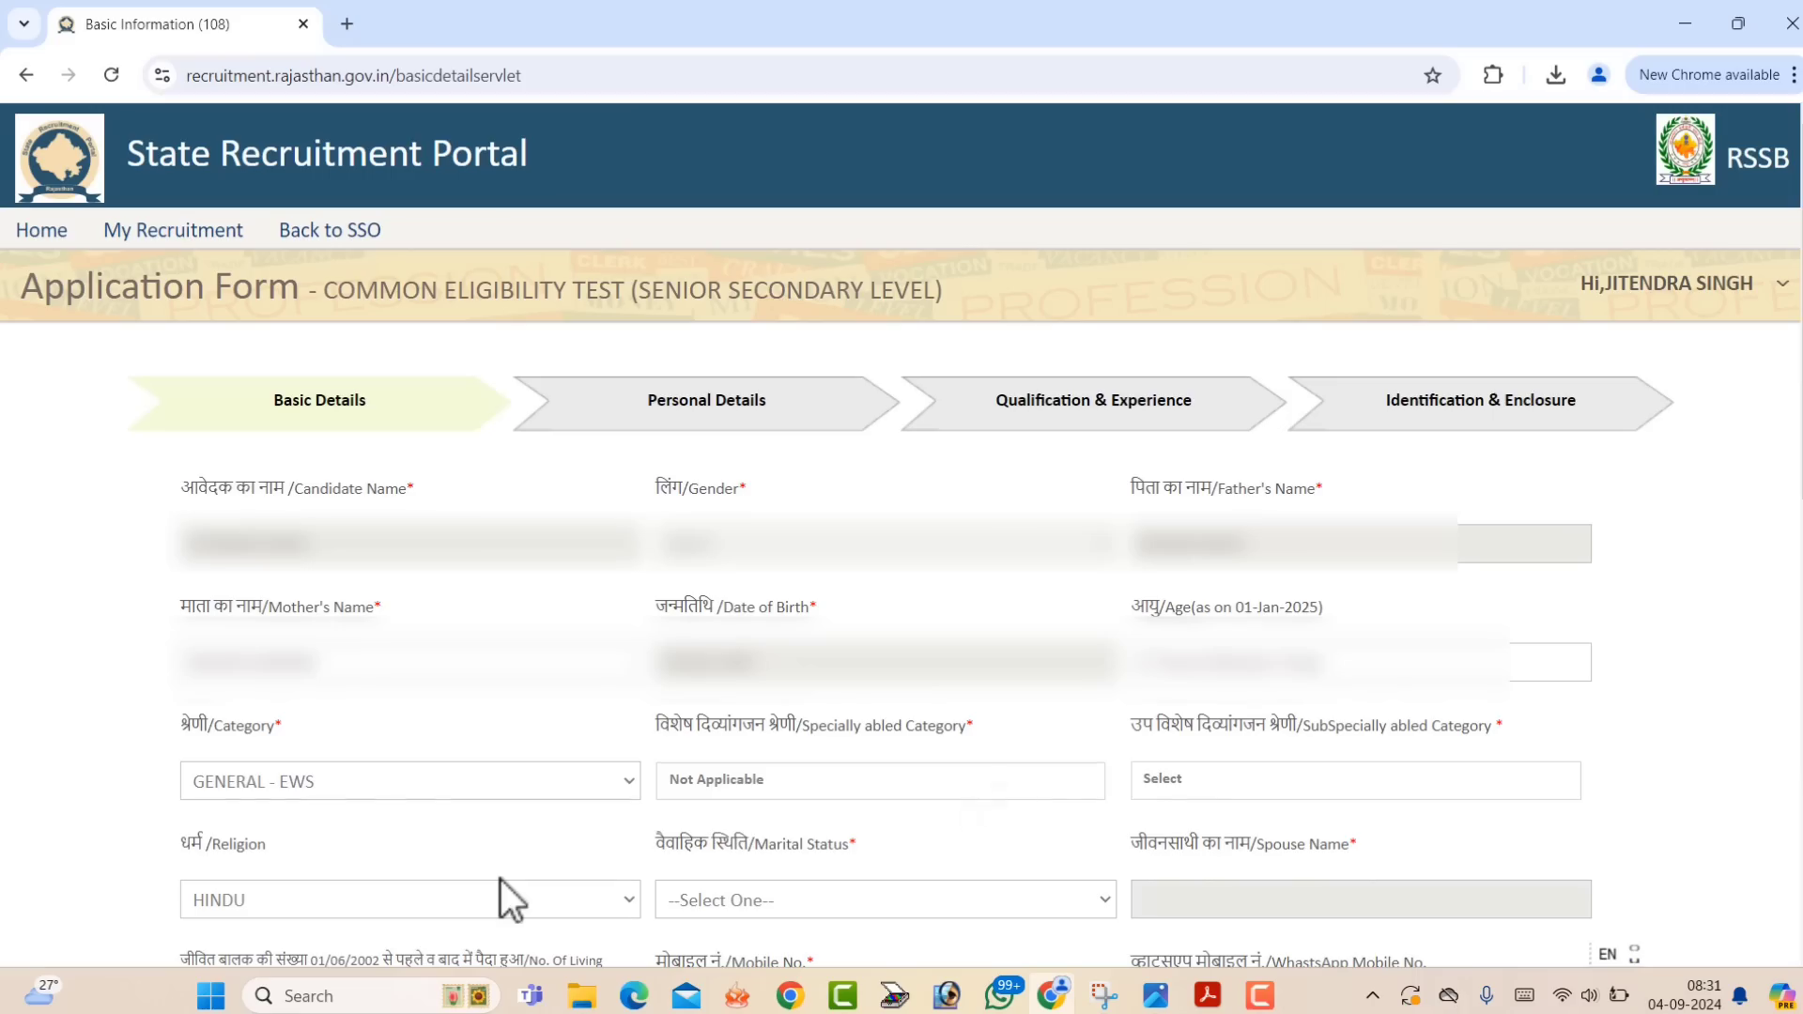
# Try Married as the Marital Status to check the Spouse Name field, and set the status to Unmarried.
pyautogui.click(761, 898)
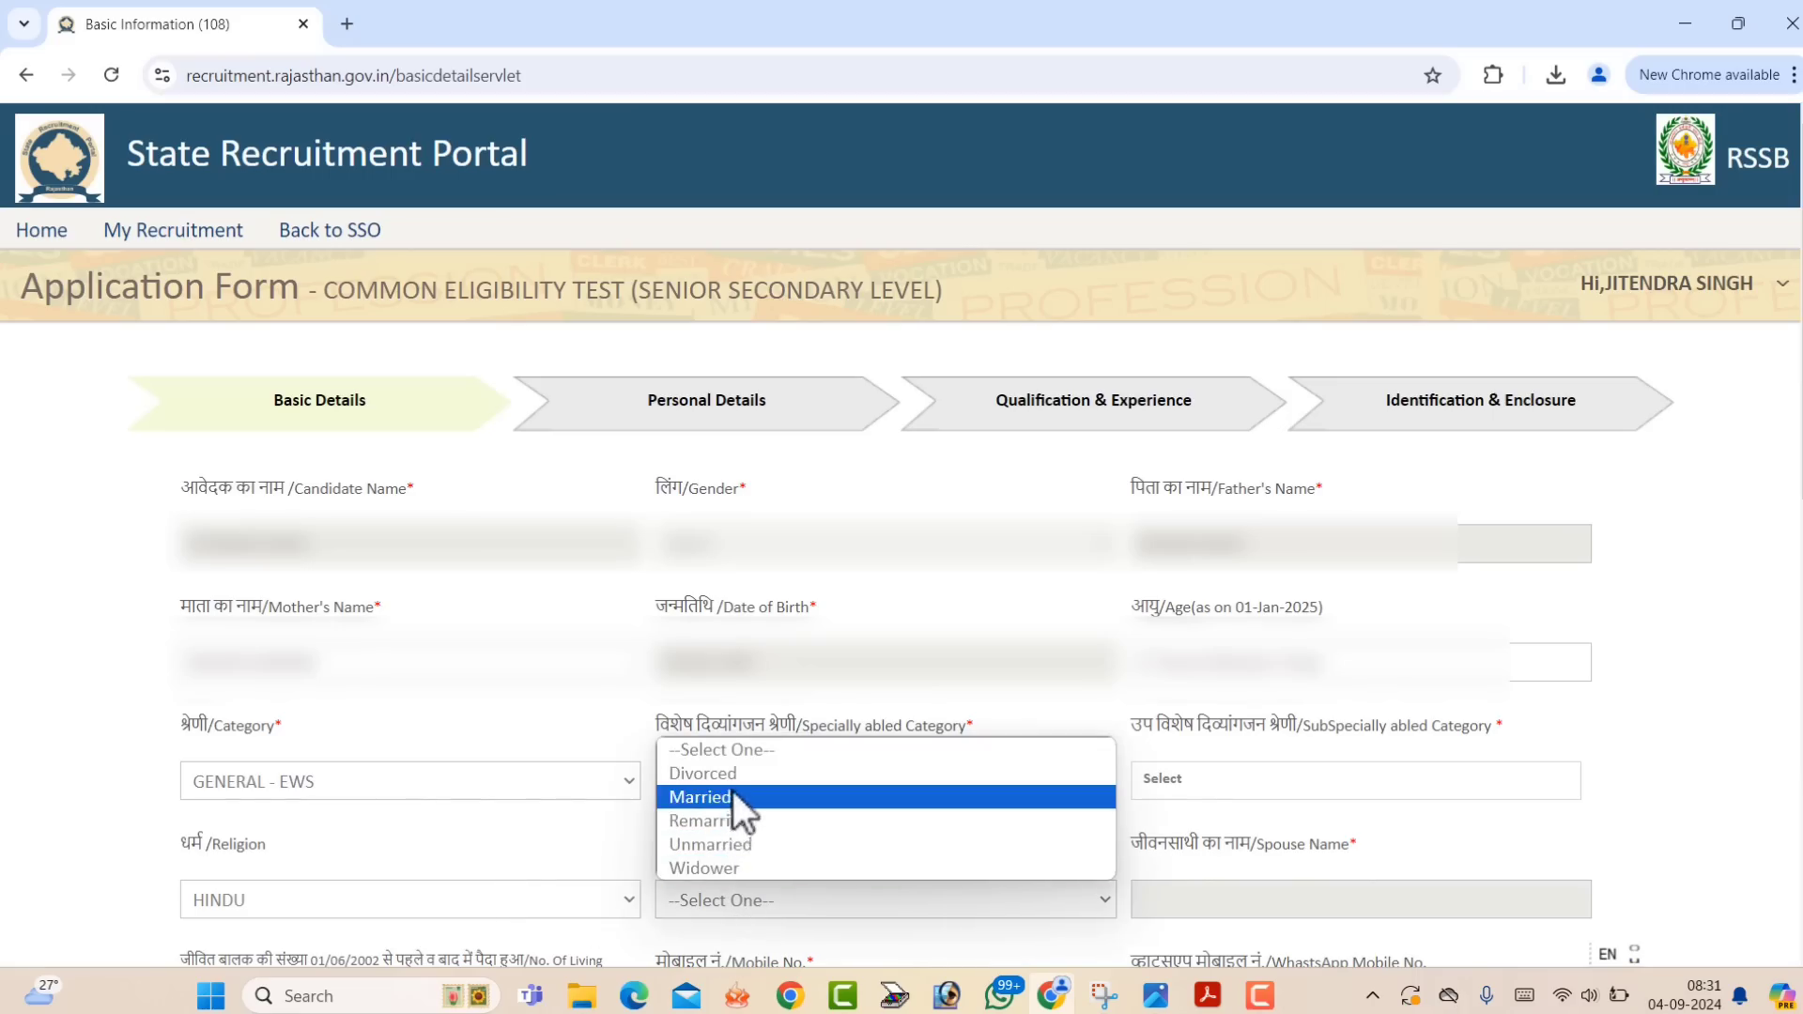
pyautogui.click(742, 845)
pyautogui.click(797, 904)
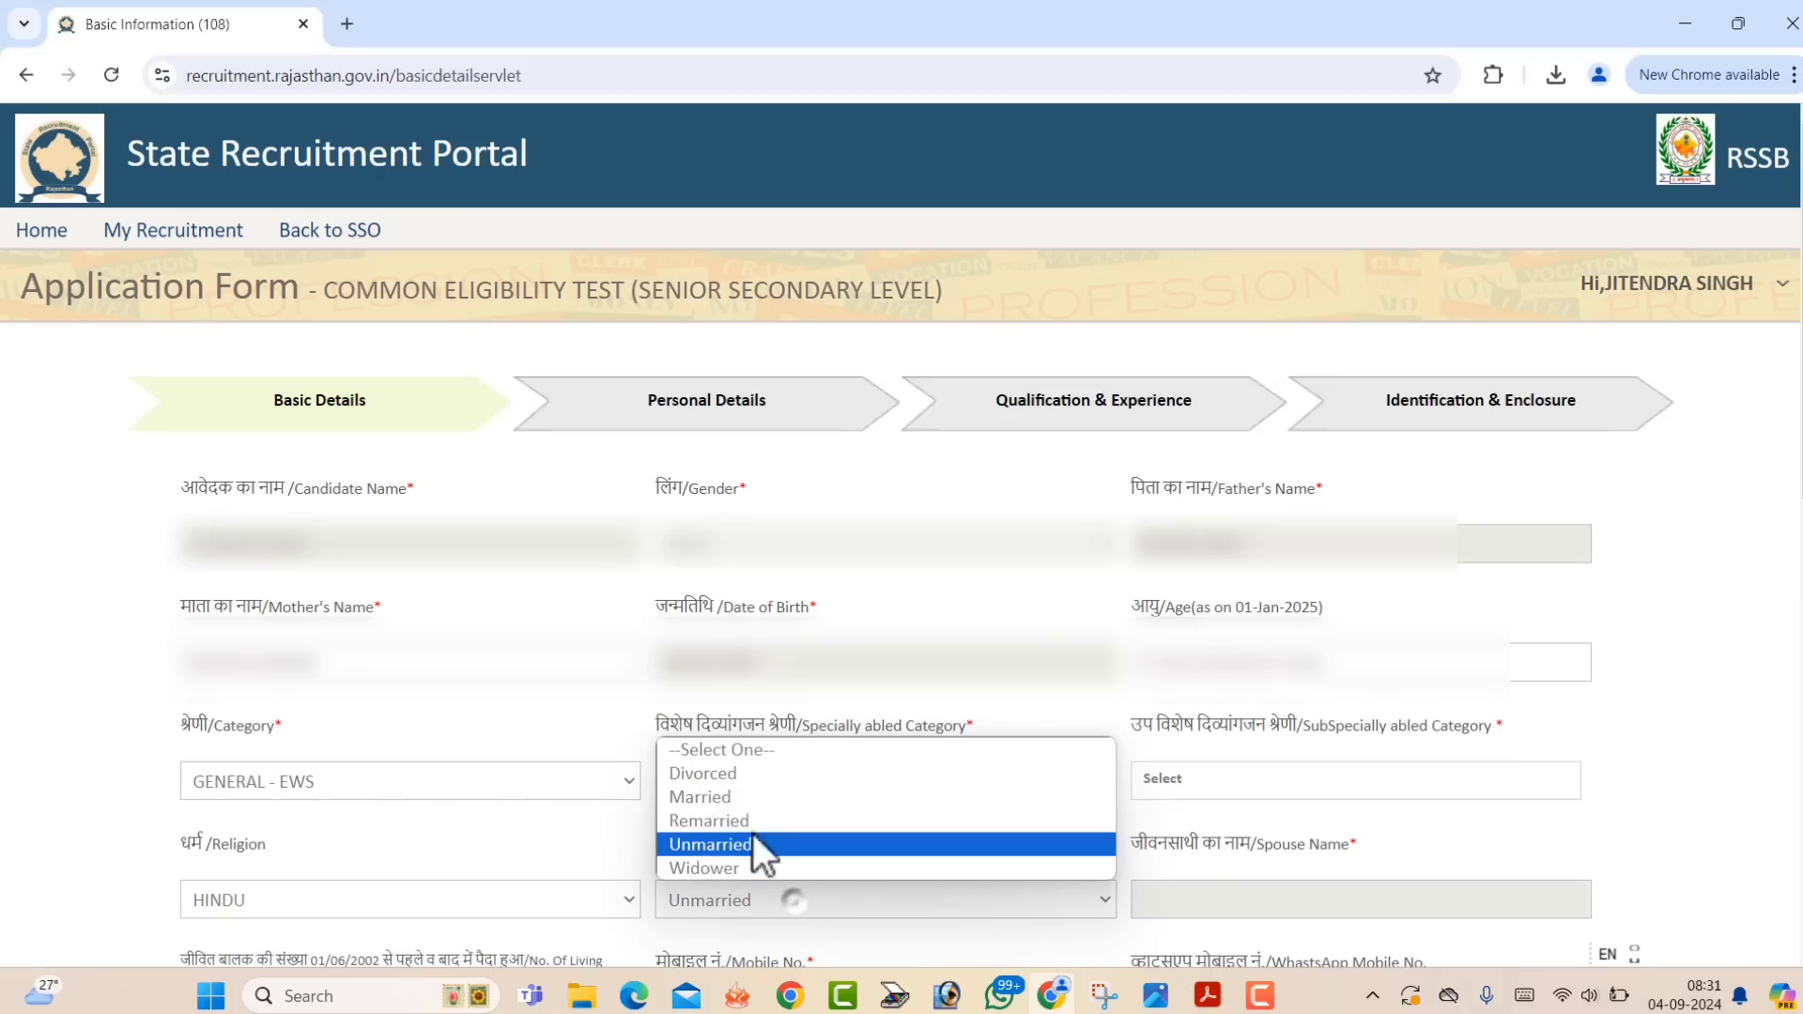
pyautogui.click(749, 798)
pyautogui.click(1210, 892)
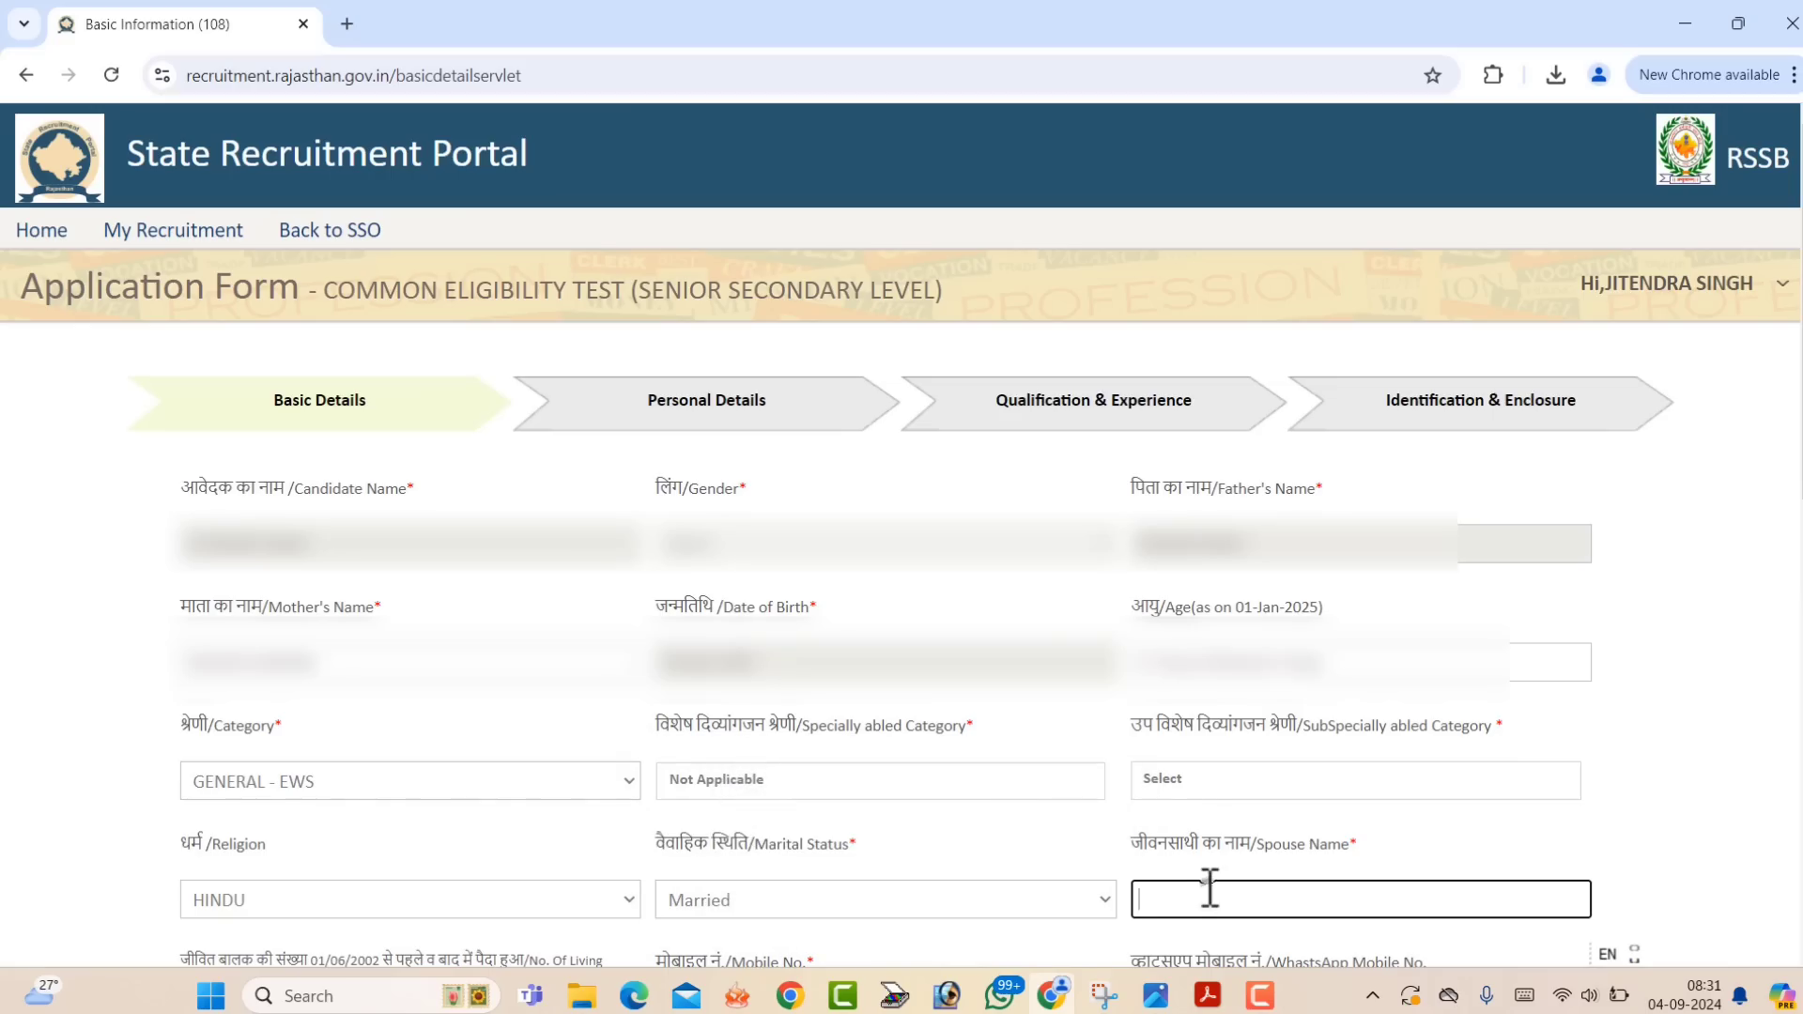
pyautogui.click(900, 899)
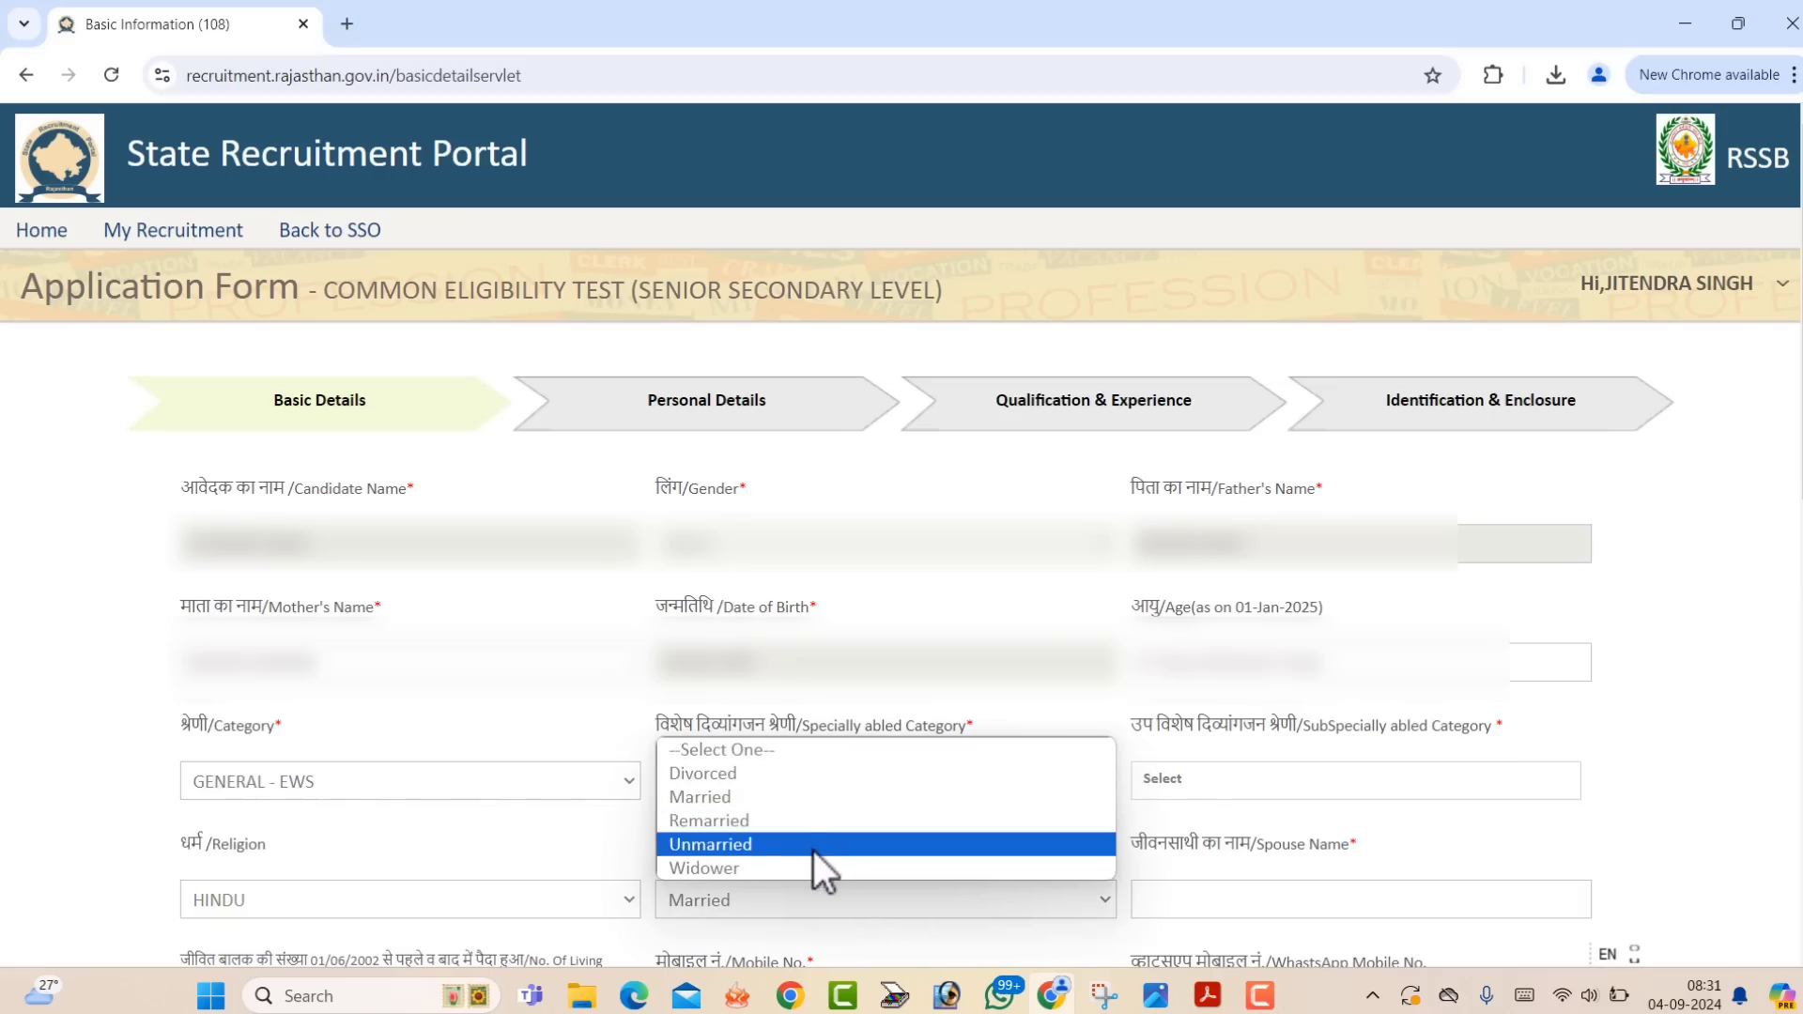
pyautogui.click(814, 851)
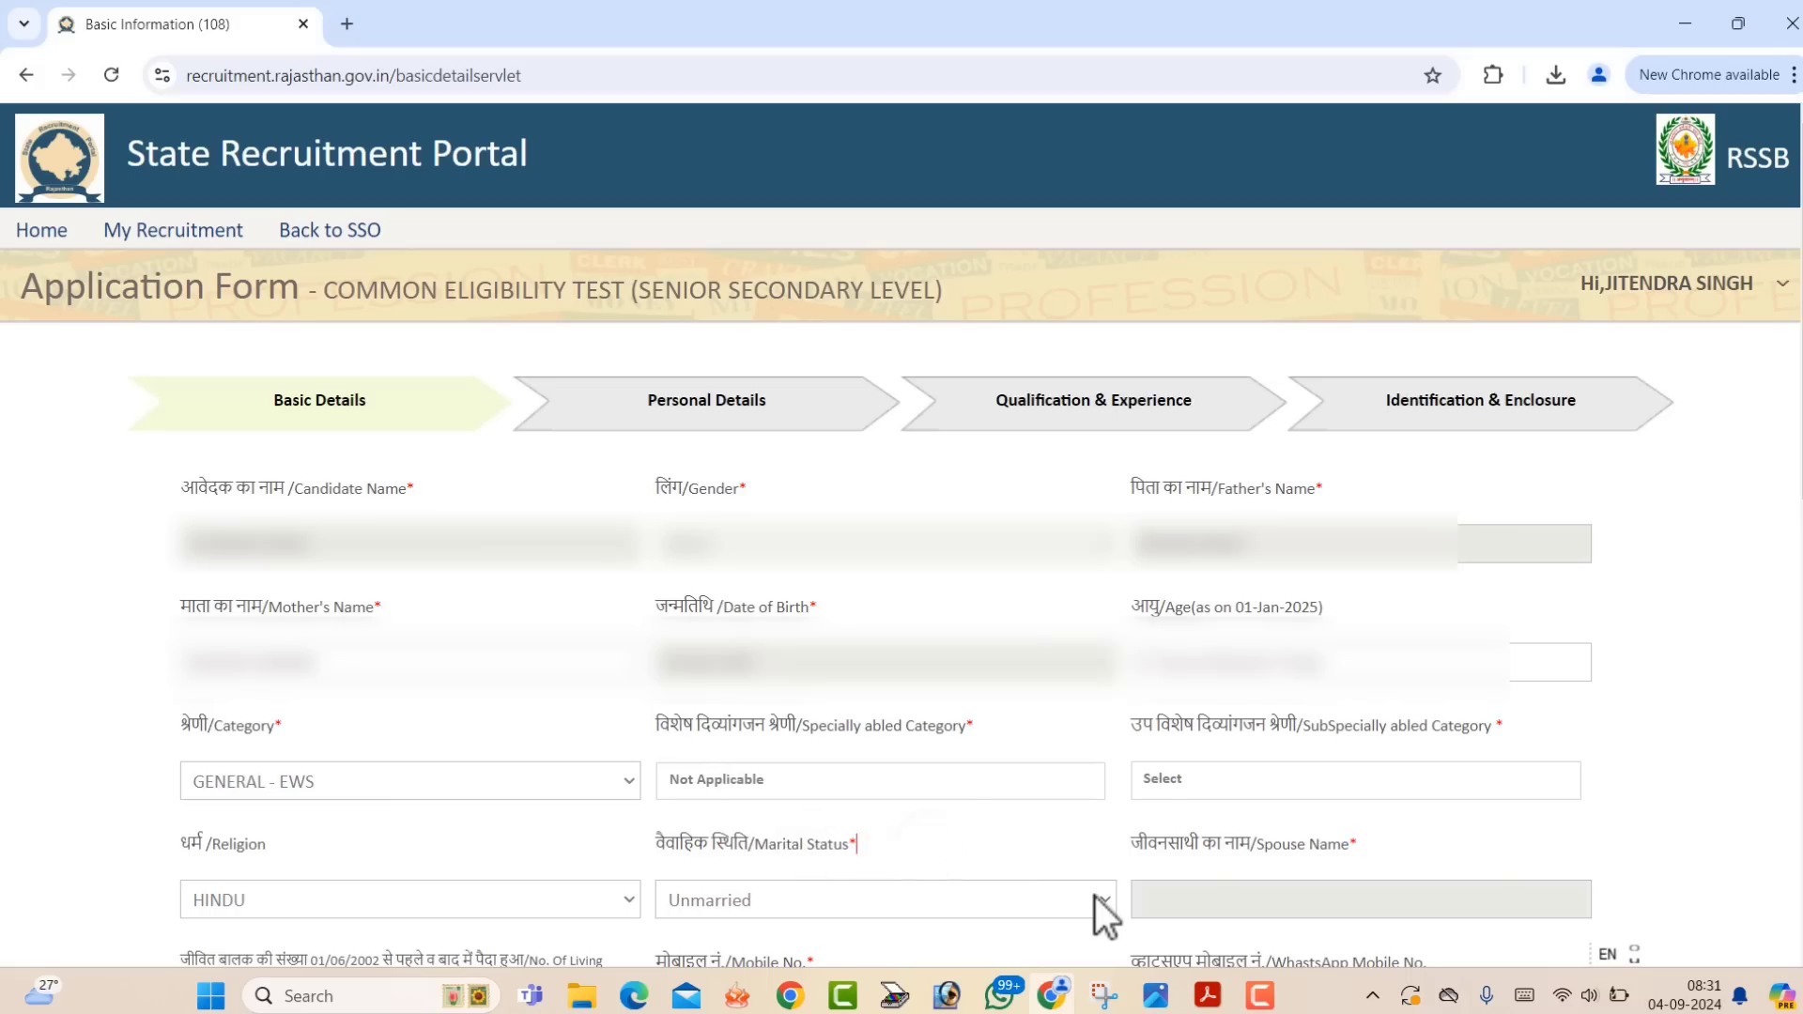
# Enter 0 for living children born both before and after 01/06/2002, and check the WhatsApp number and e-mail fields.
pyautogui.scroll(-9, 967, 285)
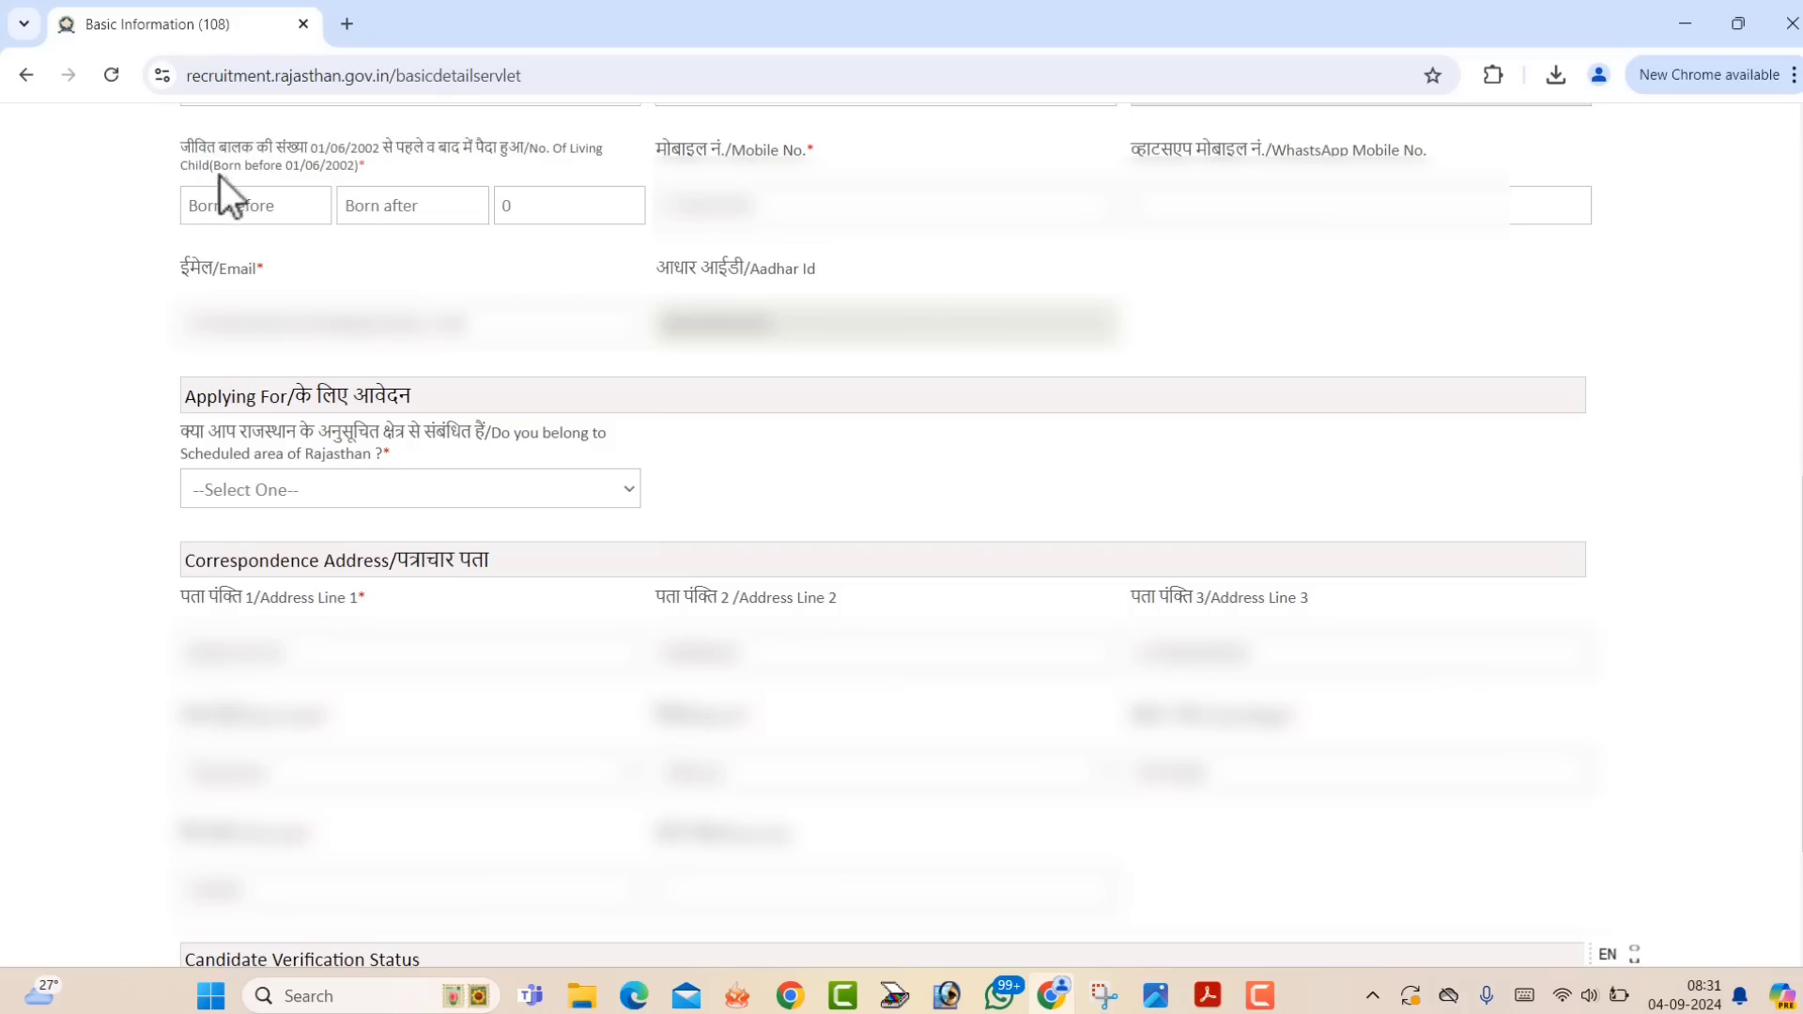
pyautogui.moveTo(194, 154); pyautogui.dragTo(531, 171)
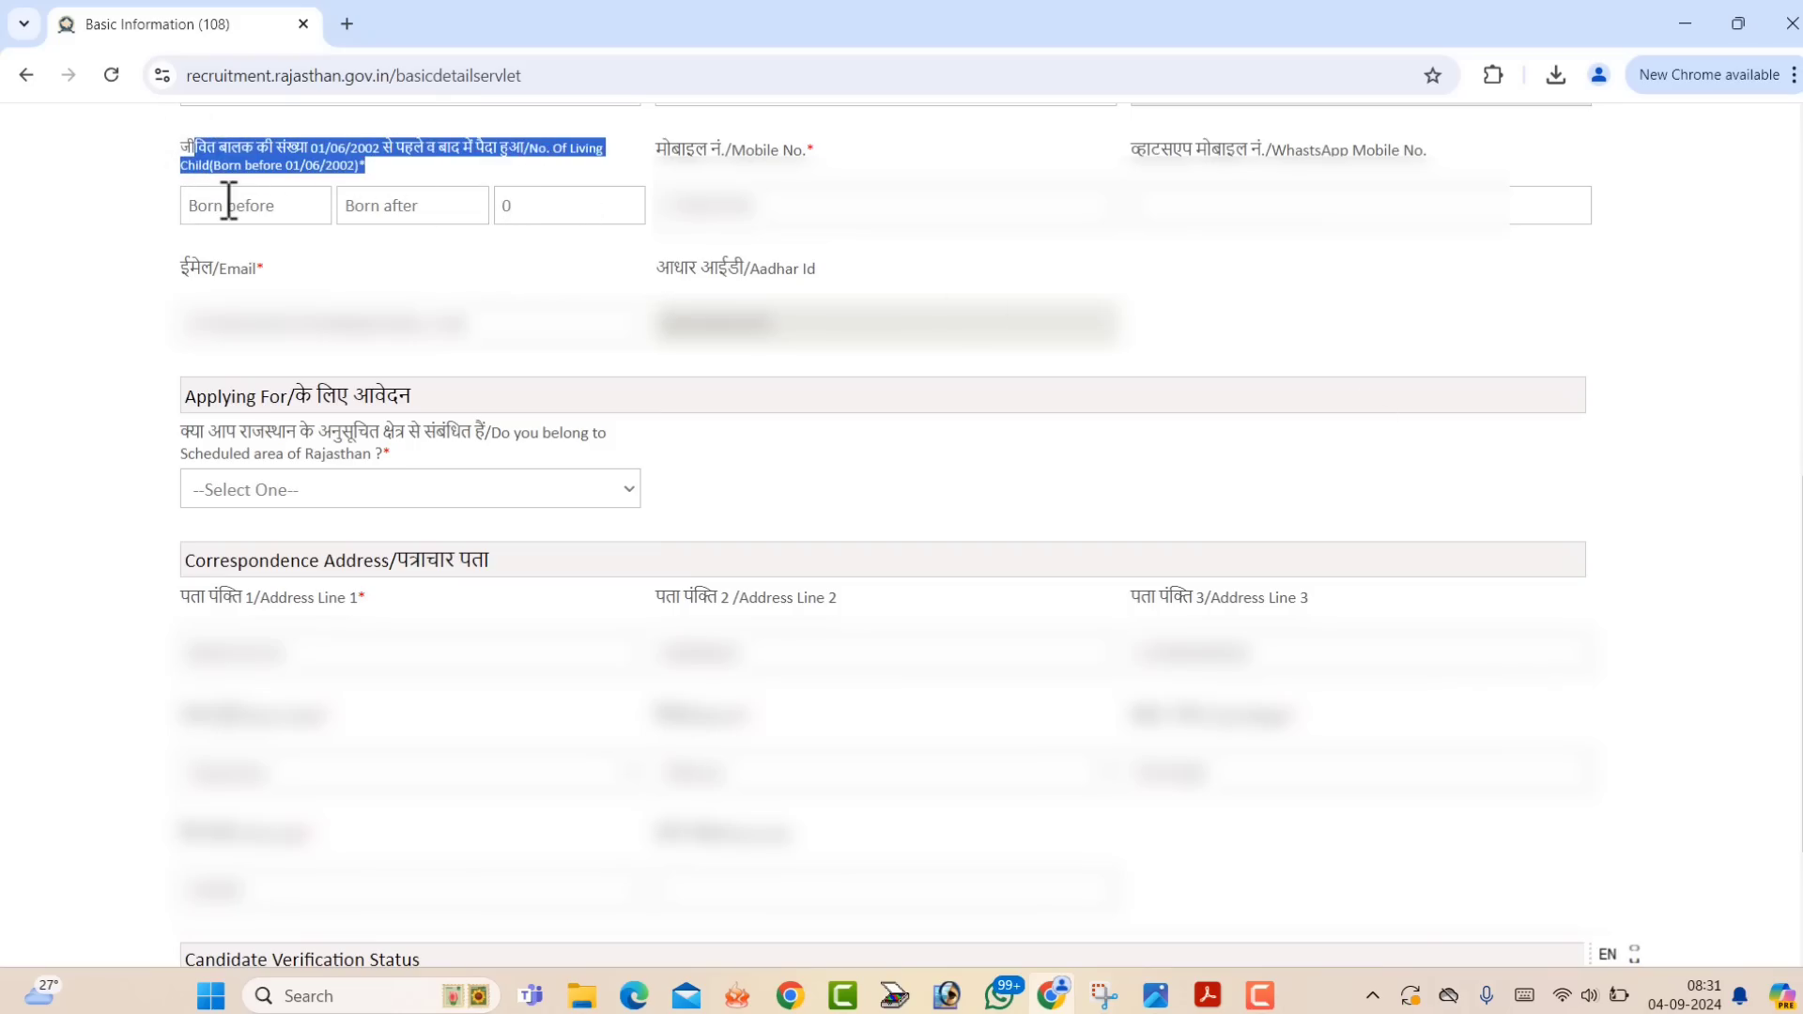
pyautogui.click(282, 214)
pyautogui.write('0')
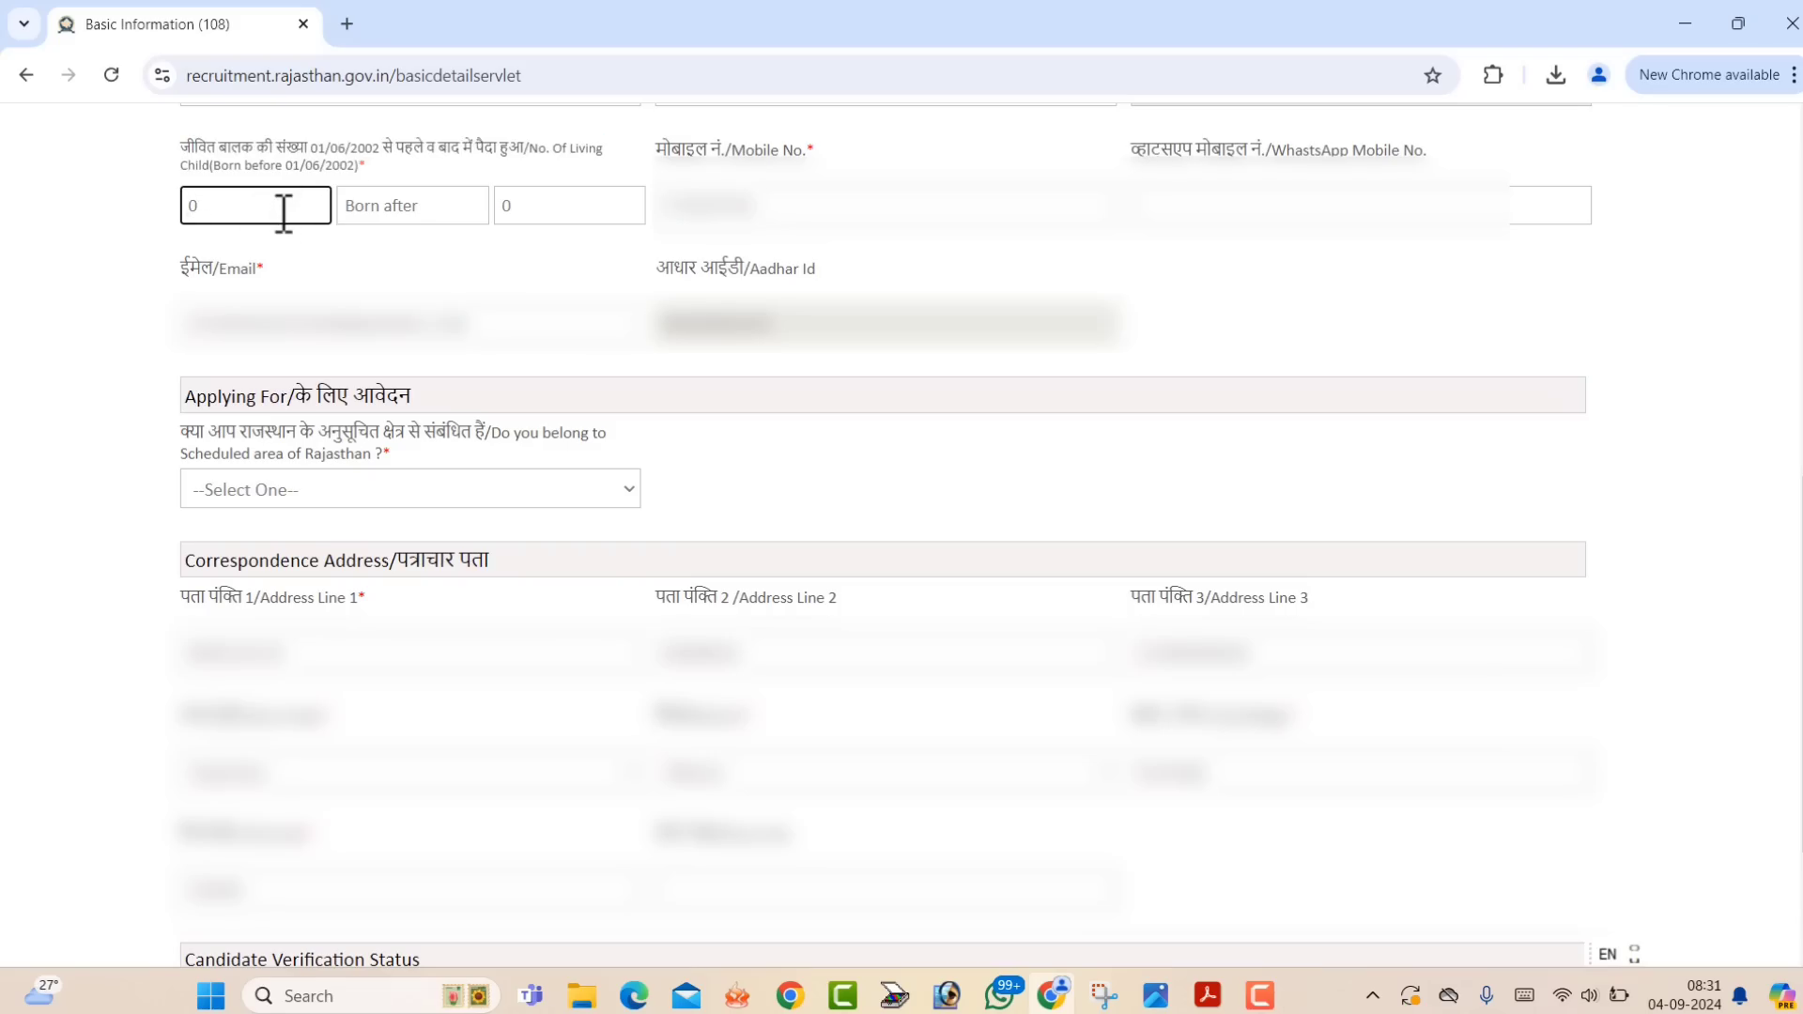
pyautogui.click(416, 214)
pyautogui.write('0')
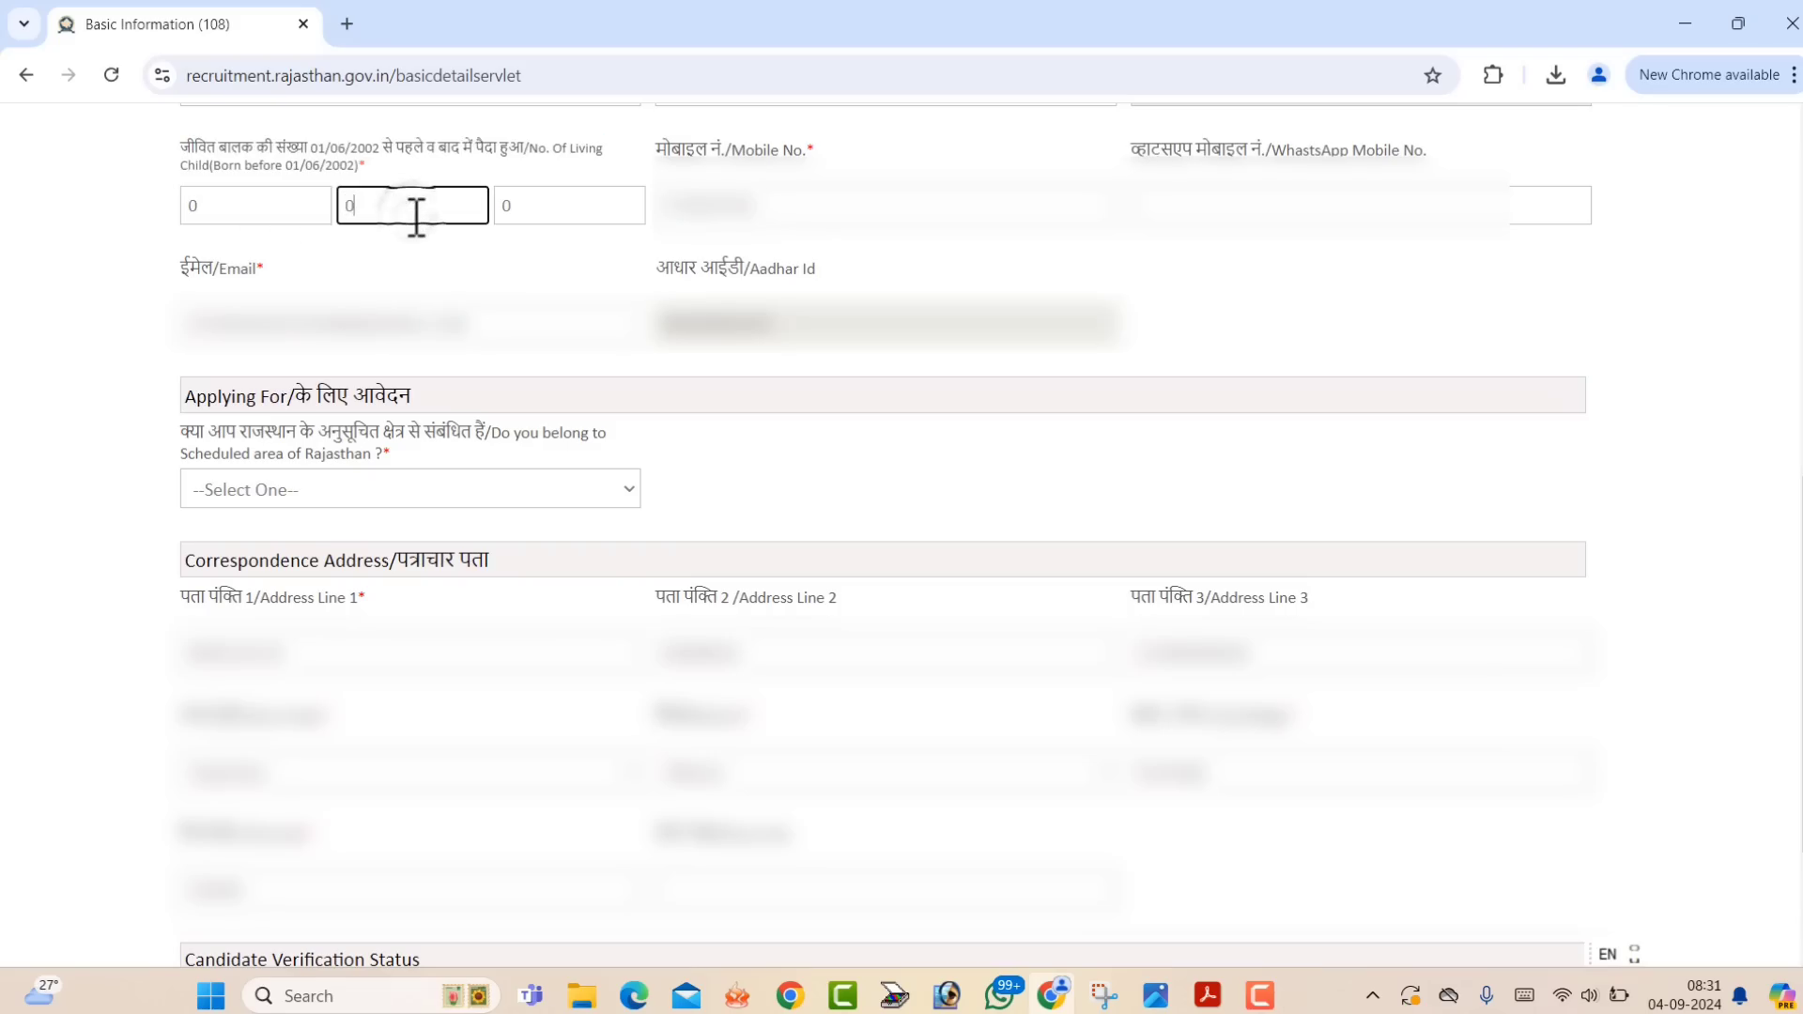
pyautogui.click(413, 271)
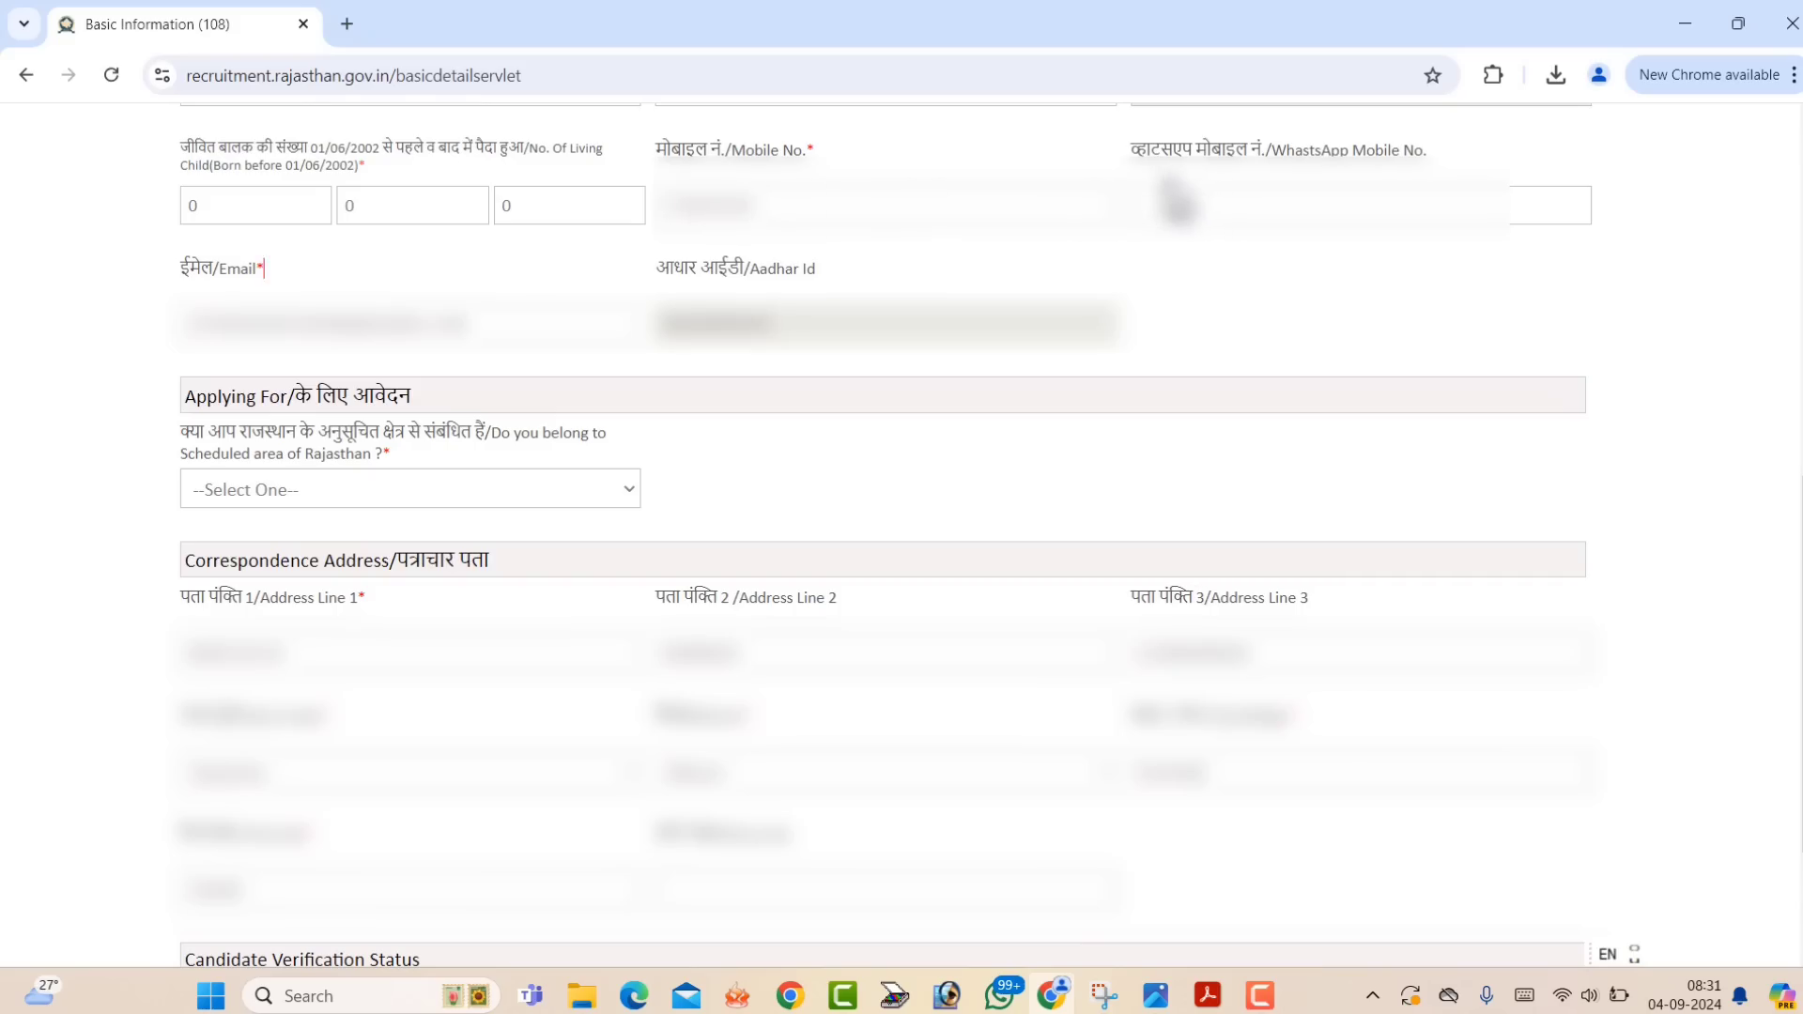
pyautogui.moveTo(1152, 156); pyautogui.dragTo(1174, 156)
pyautogui.click(1205, 199)
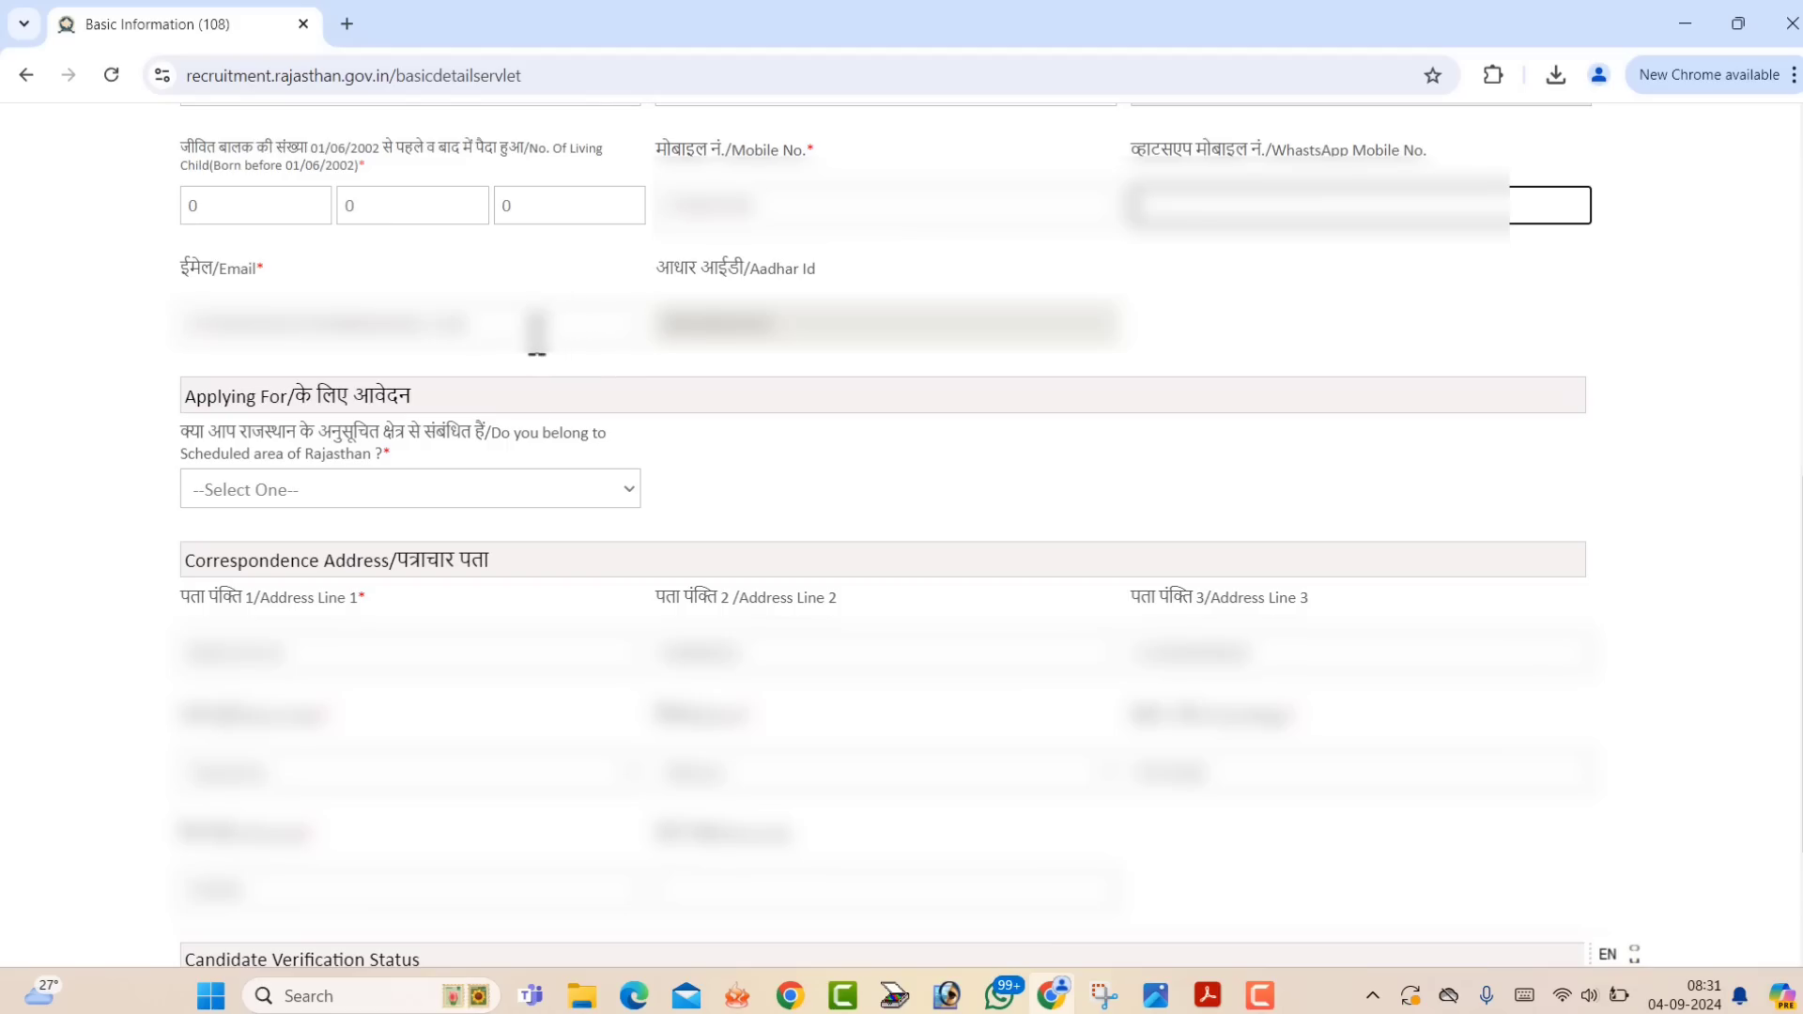
pyautogui.click(536, 334)
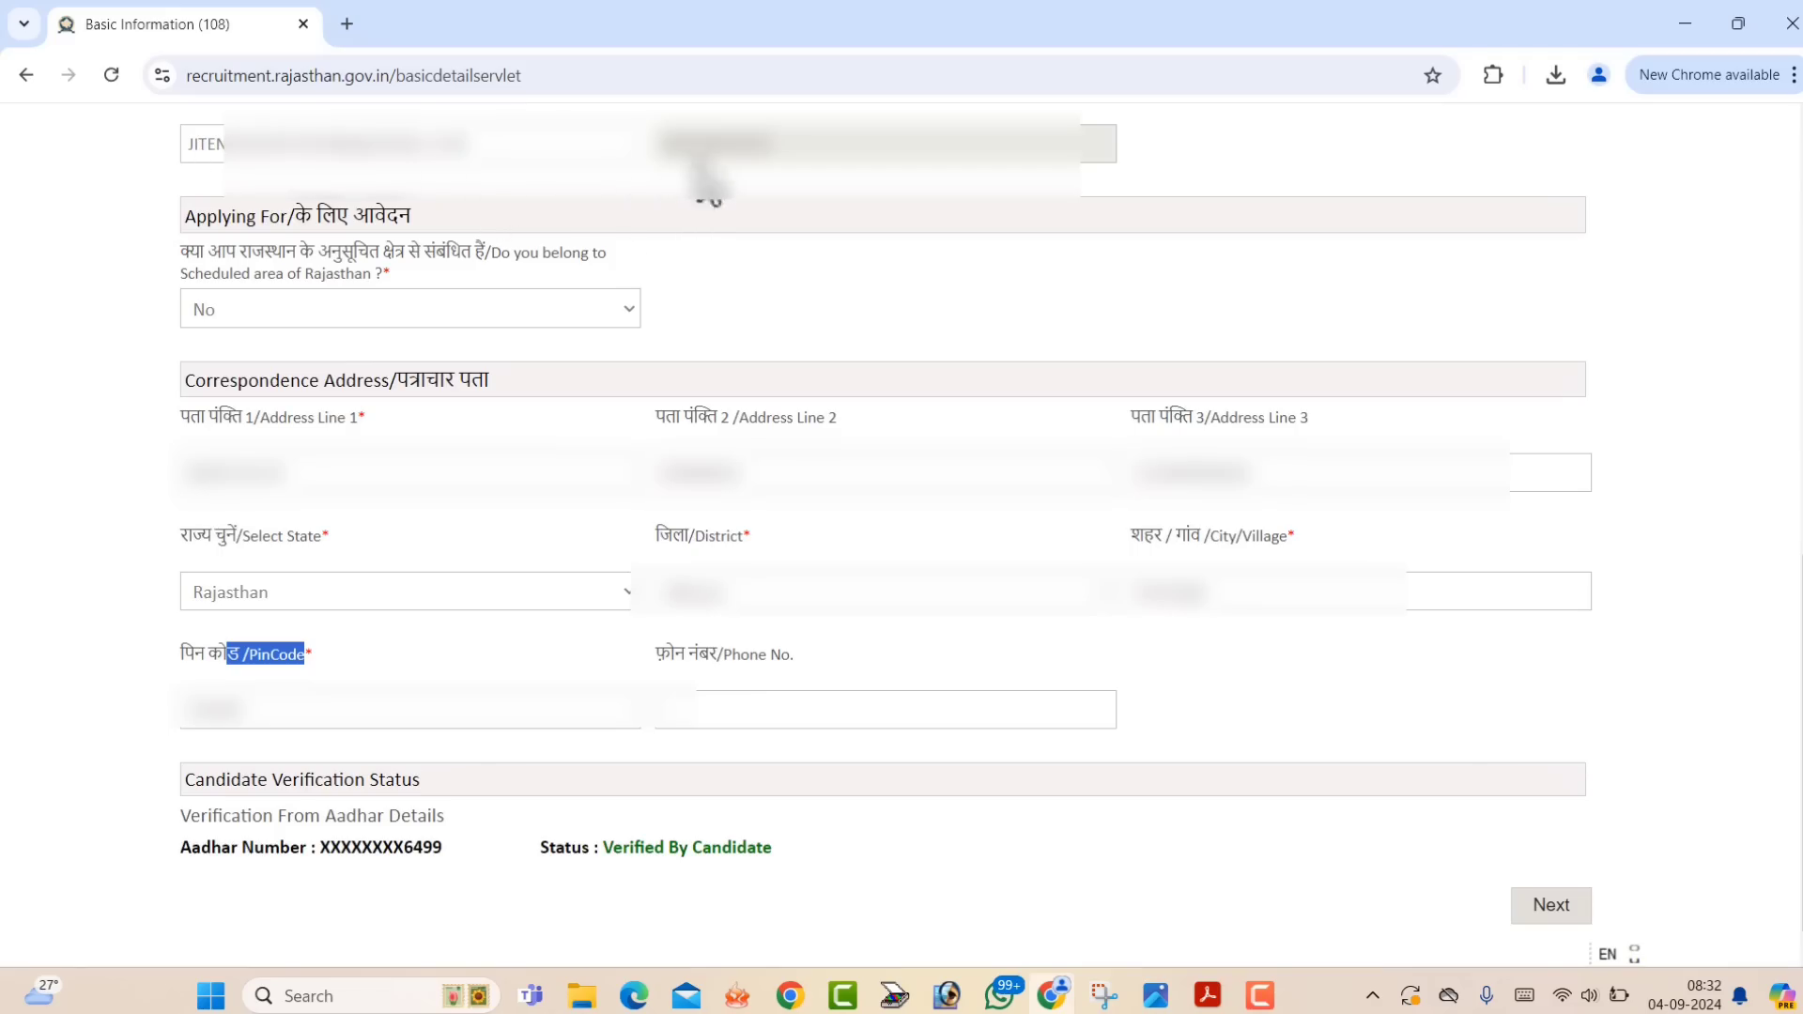
# Answer No to the question about belonging to the Scheduled area of Rajasthan.
pyautogui.moveTo(206, 252); pyautogui.dragTo(366, 252)
pyautogui.click(264, 302)
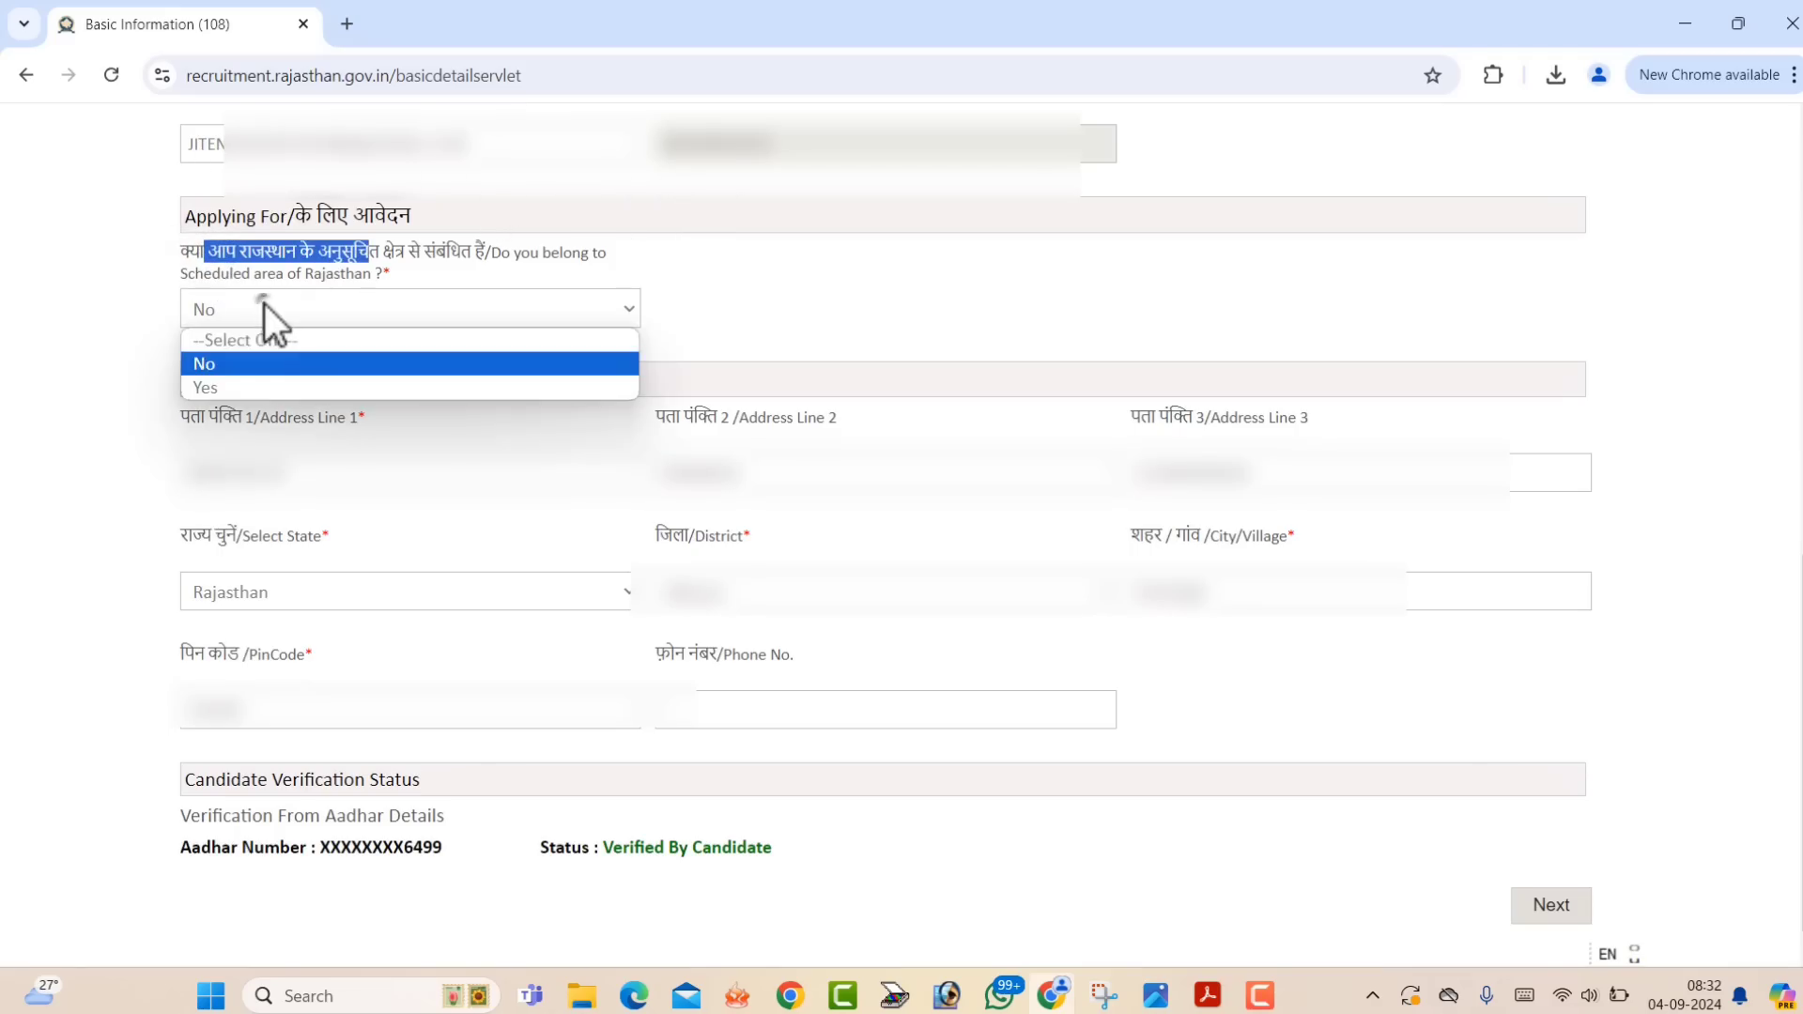
pyautogui.click(242, 341)
pyautogui.click(252, 302)
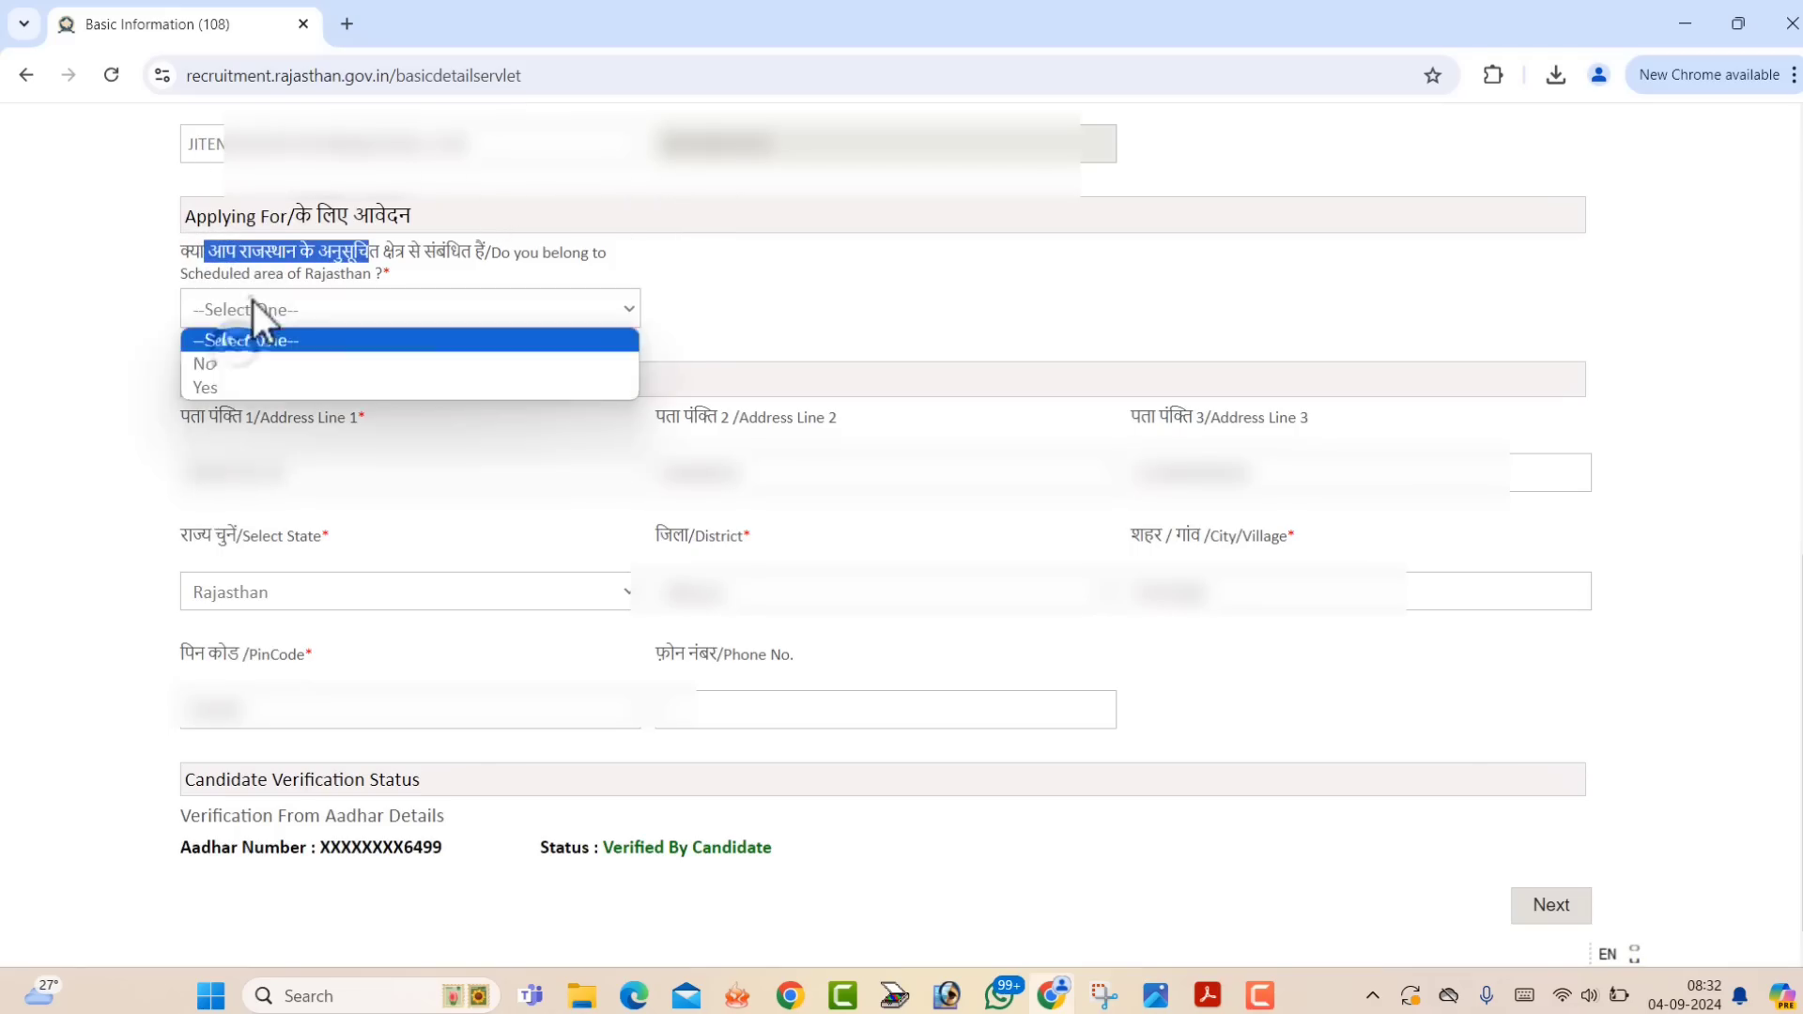
pyautogui.click(240, 372)
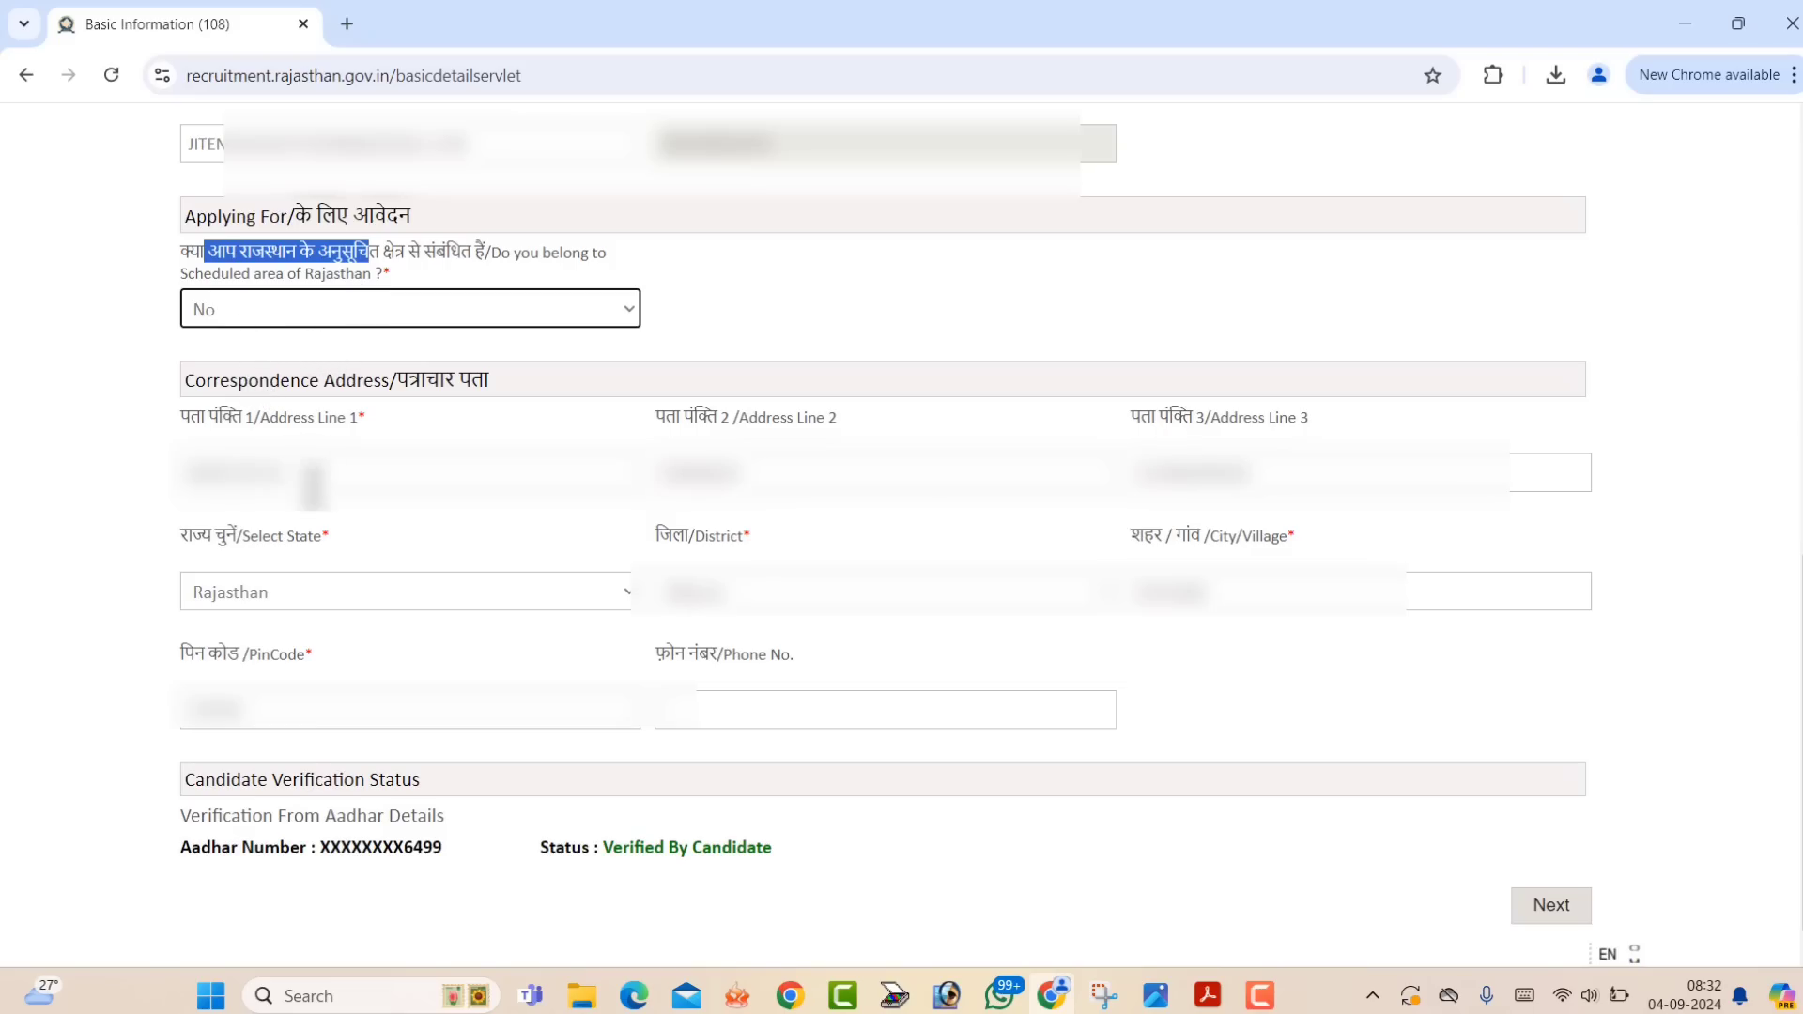
# Review the correspondence address fields, including state, district, city/village and PinCode, and proceed to the Personal Details section.
pyautogui.moveTo(259, 417); pyautogui.dragTo(368, 419)
pyautogui.moveTo(720, 417); pyautogui.dragTo(837, 419)
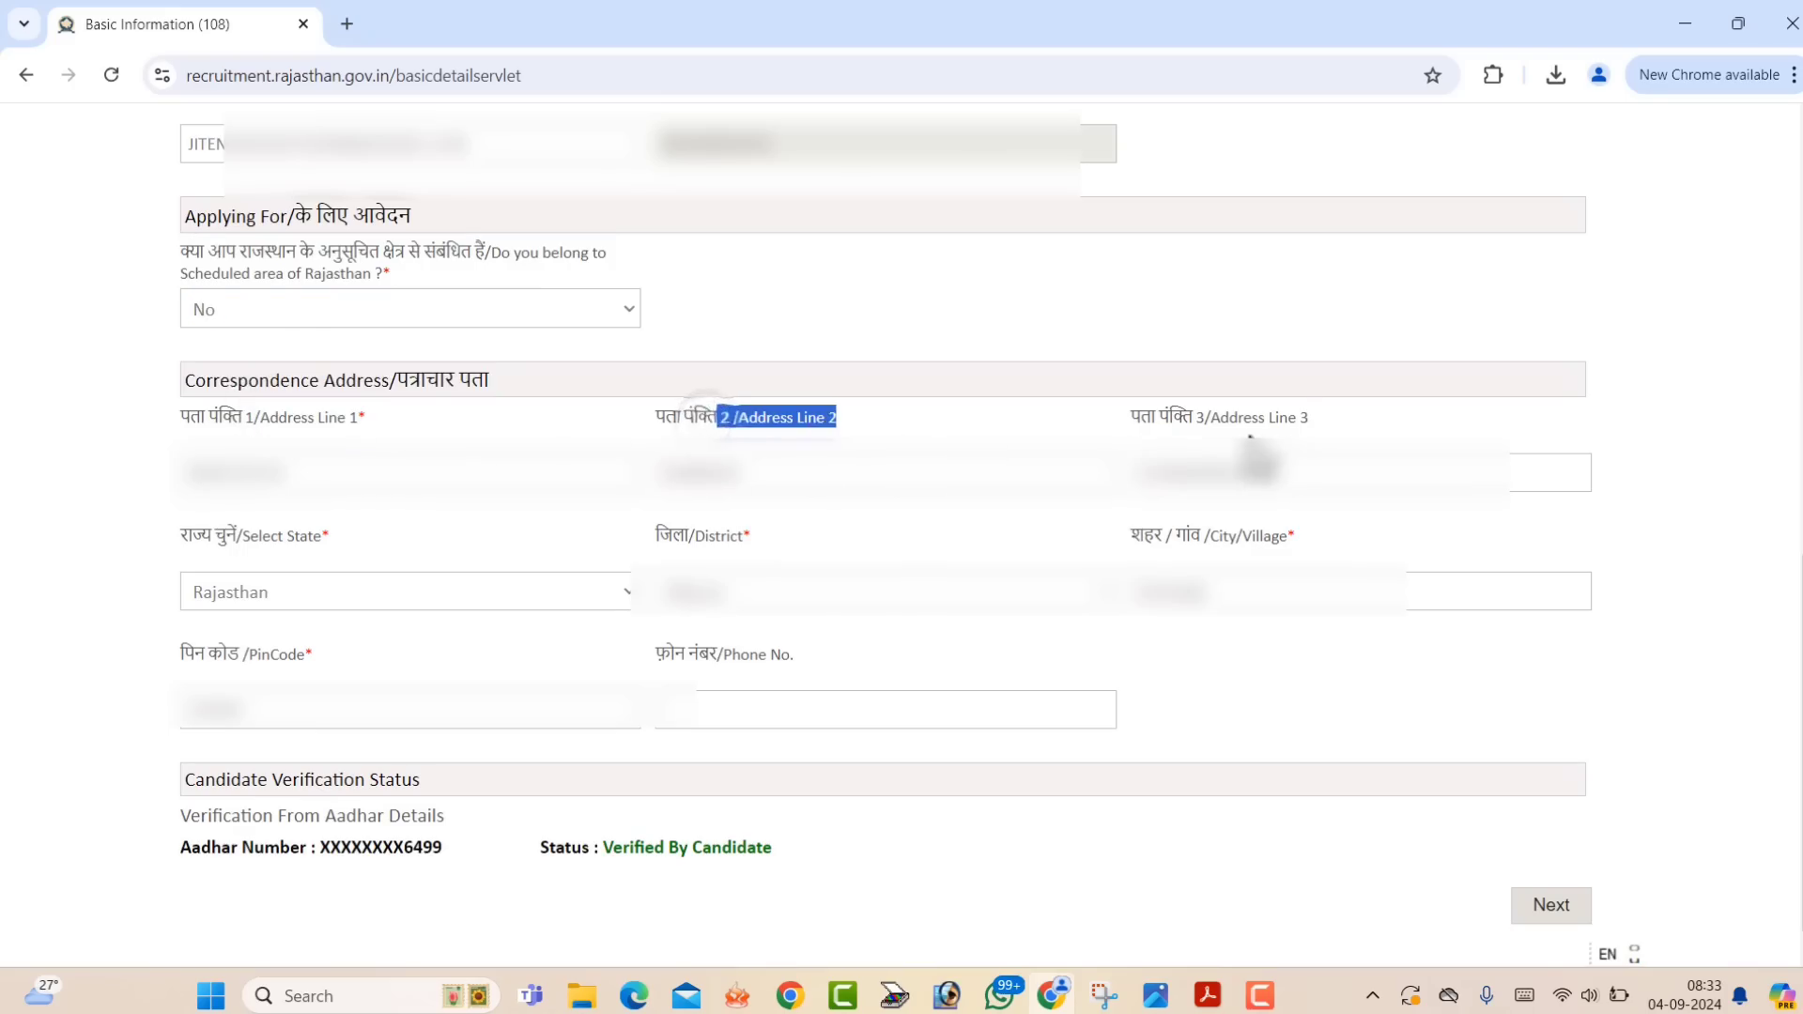
pyautogui.moveTo(1268, 417); pyautogui.dragTo(1353, 434)
pyautogui.moveTo(298, 523); pyautogui.dragTo(340, 547)
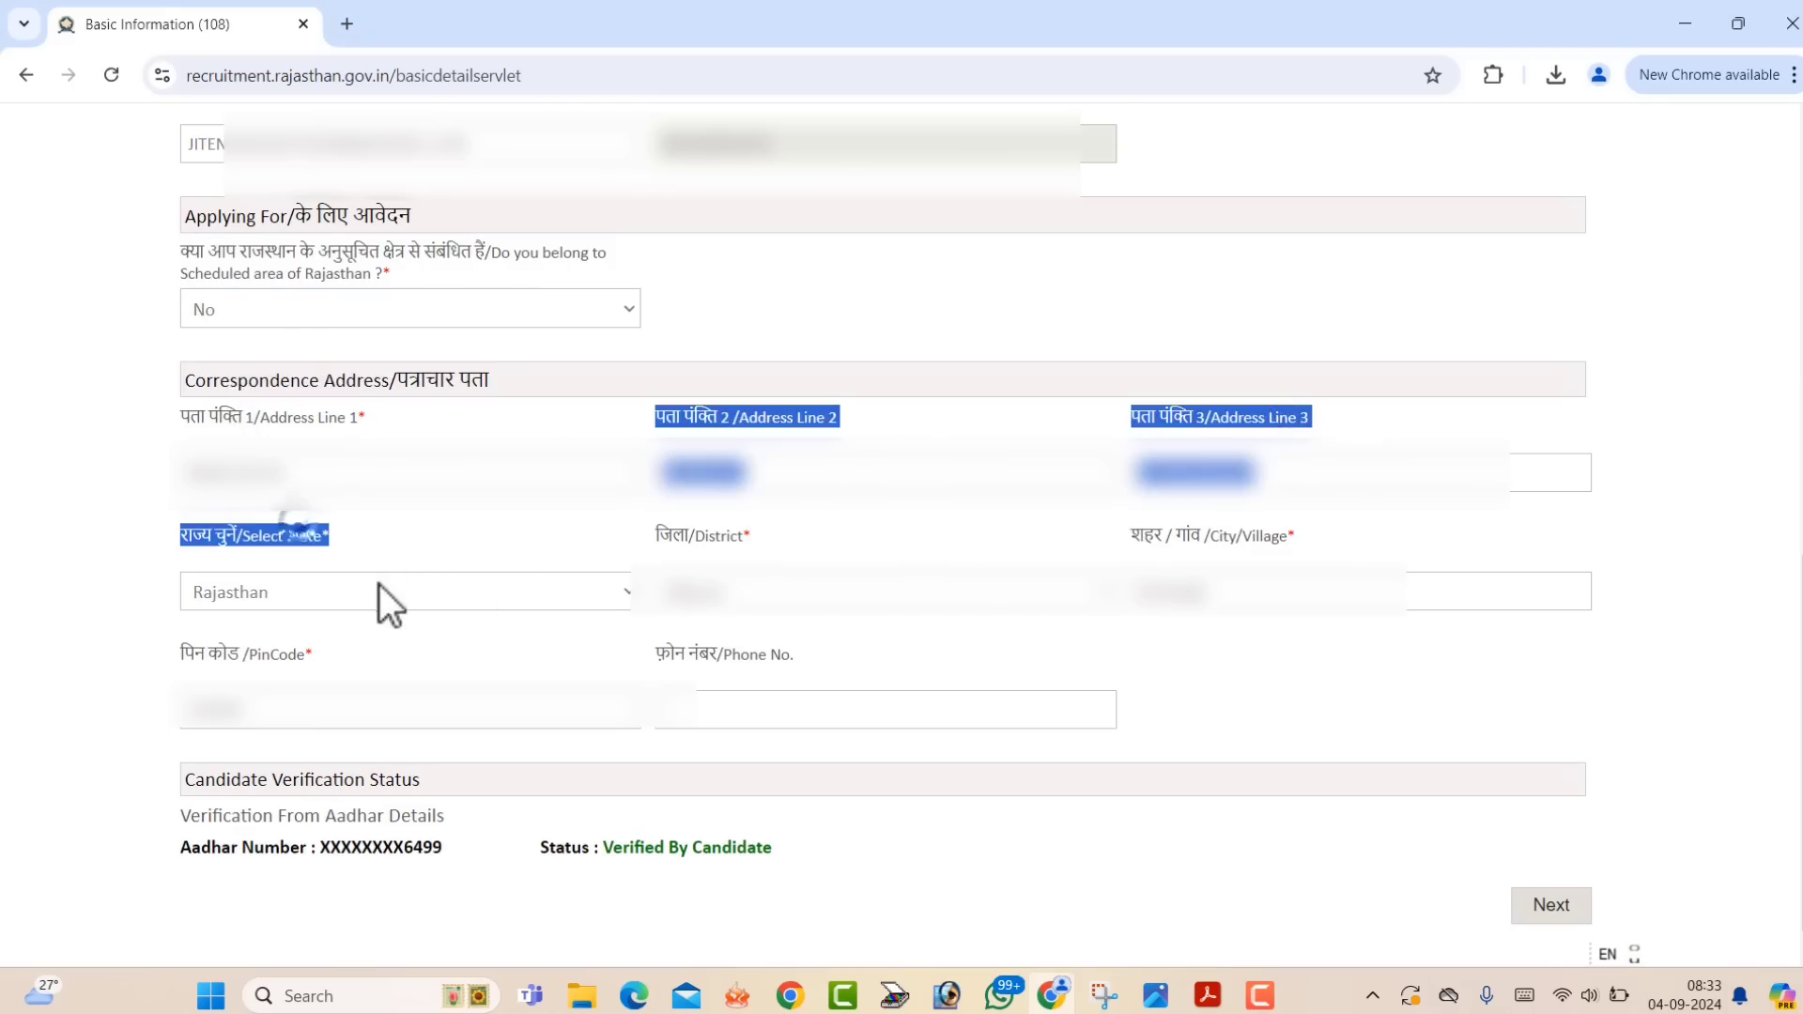
pyautogui.click(379, 582)
pyautogui.click(395, 585)
pyautogui.click(721, 602)
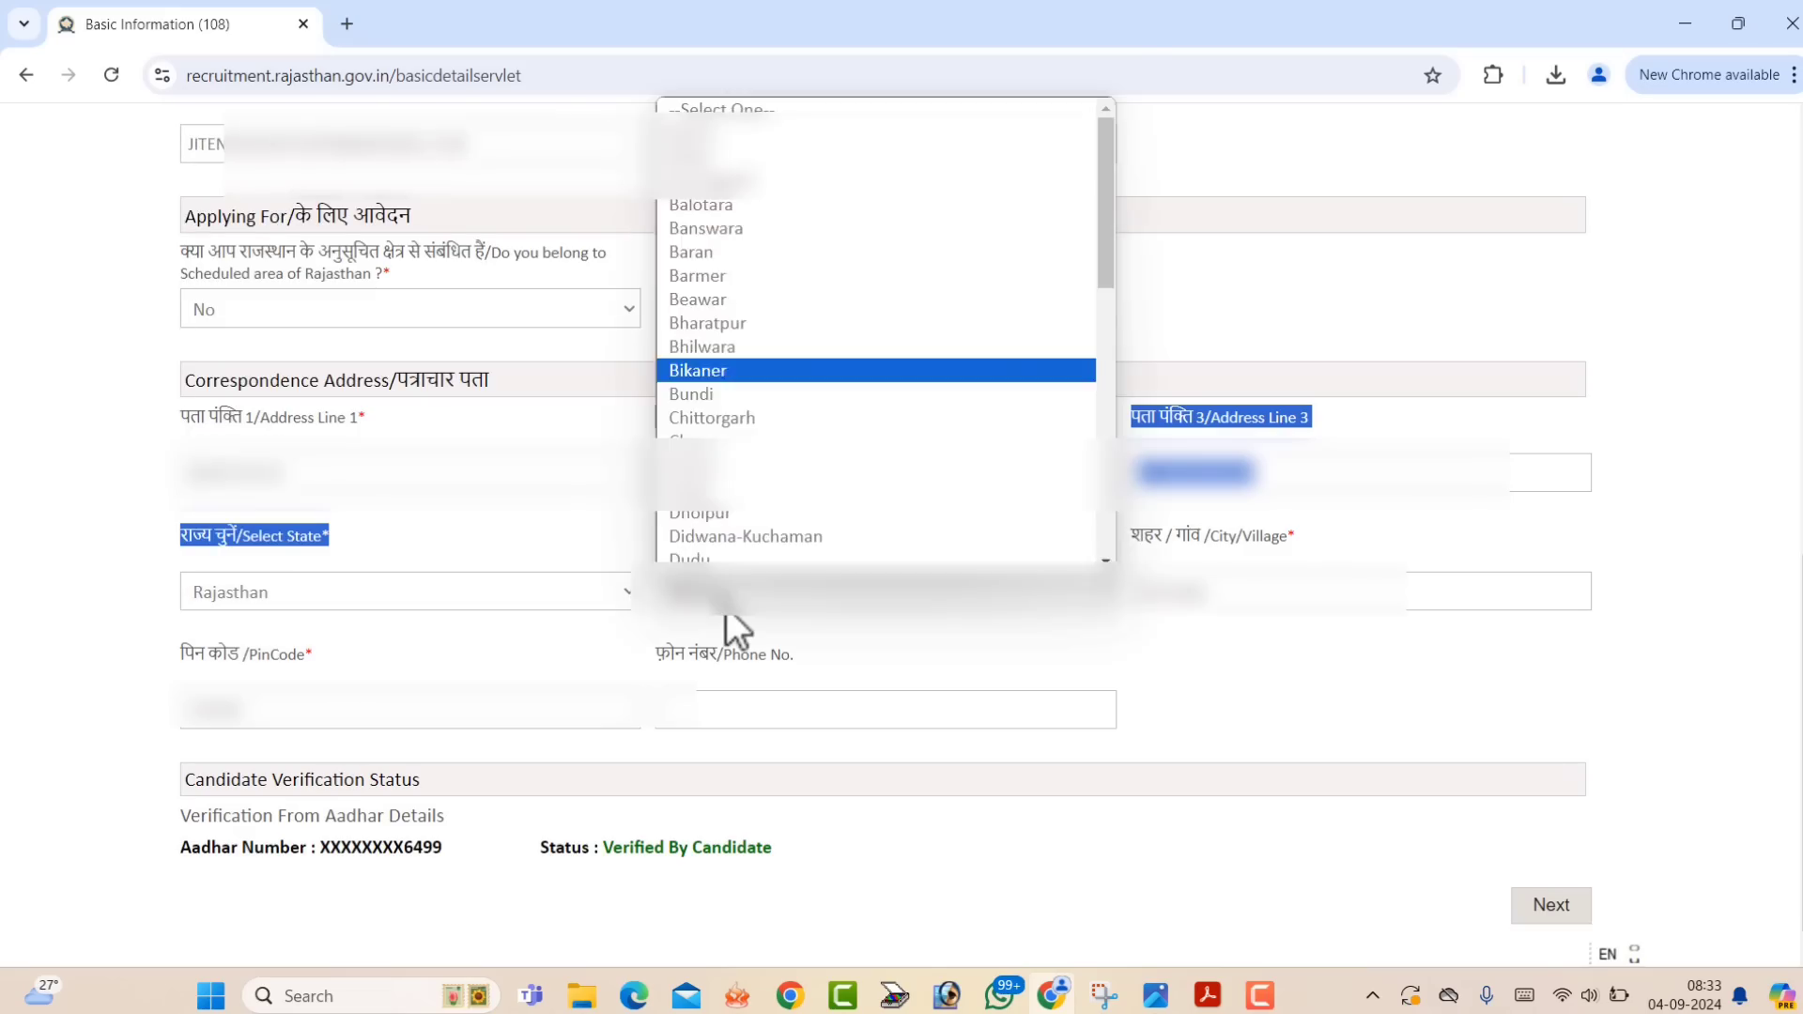
pyautogui.click(724, 604)
pyautogui.moveTo(1162, 557); pyautogui.dragTo(1296, 552)
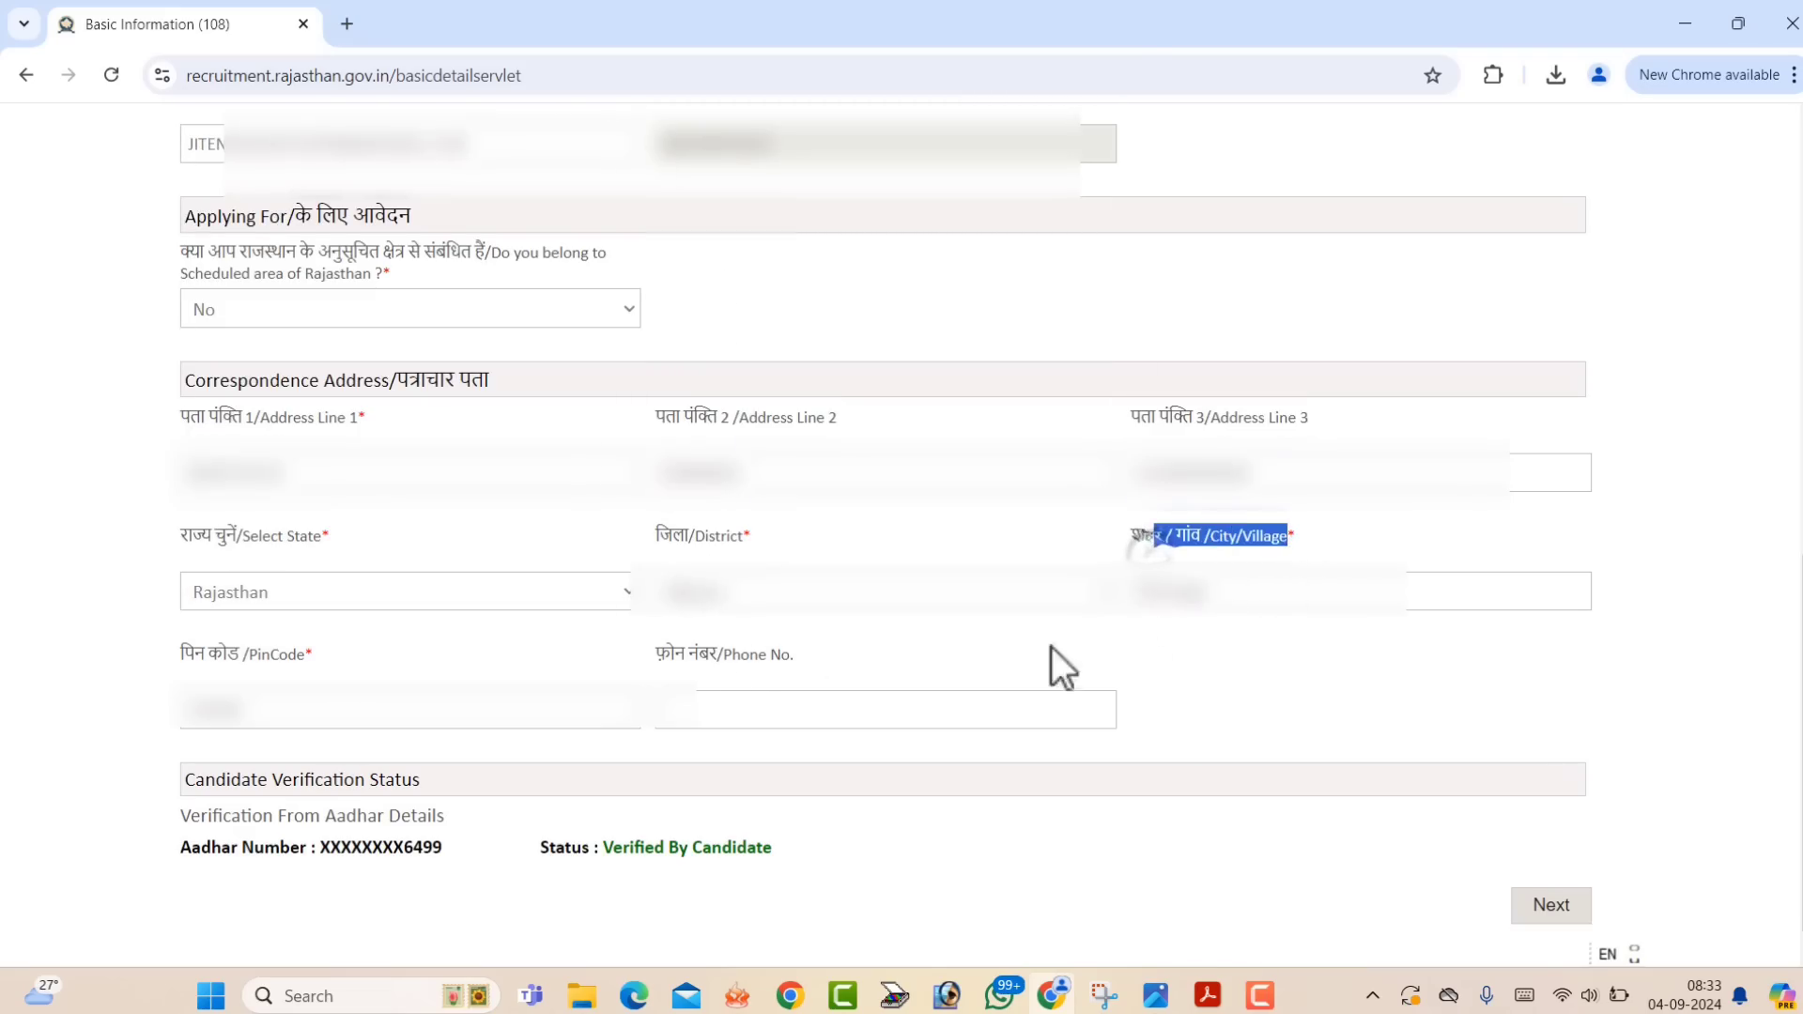
pyautogui.moveTo(246, 654); pyautogui.dragTo(287, 654)
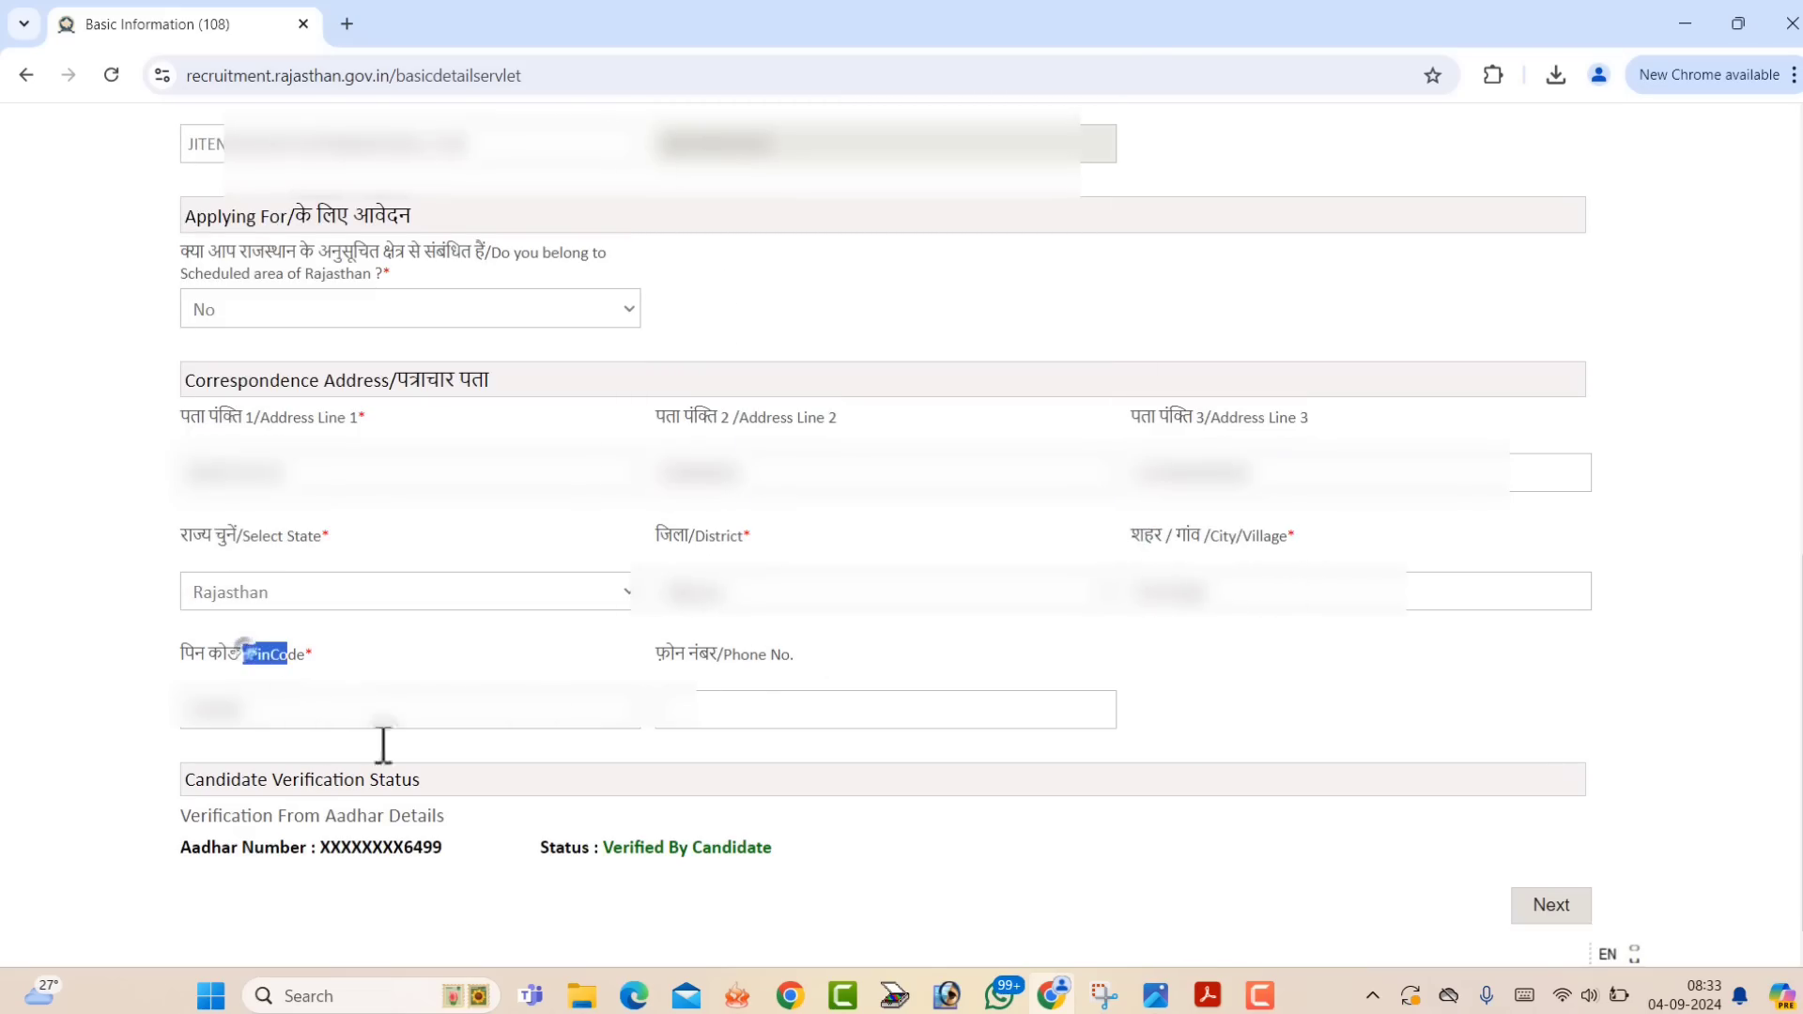
pyautogui.click(1548, 907)
pyautogui.click(860, 576)
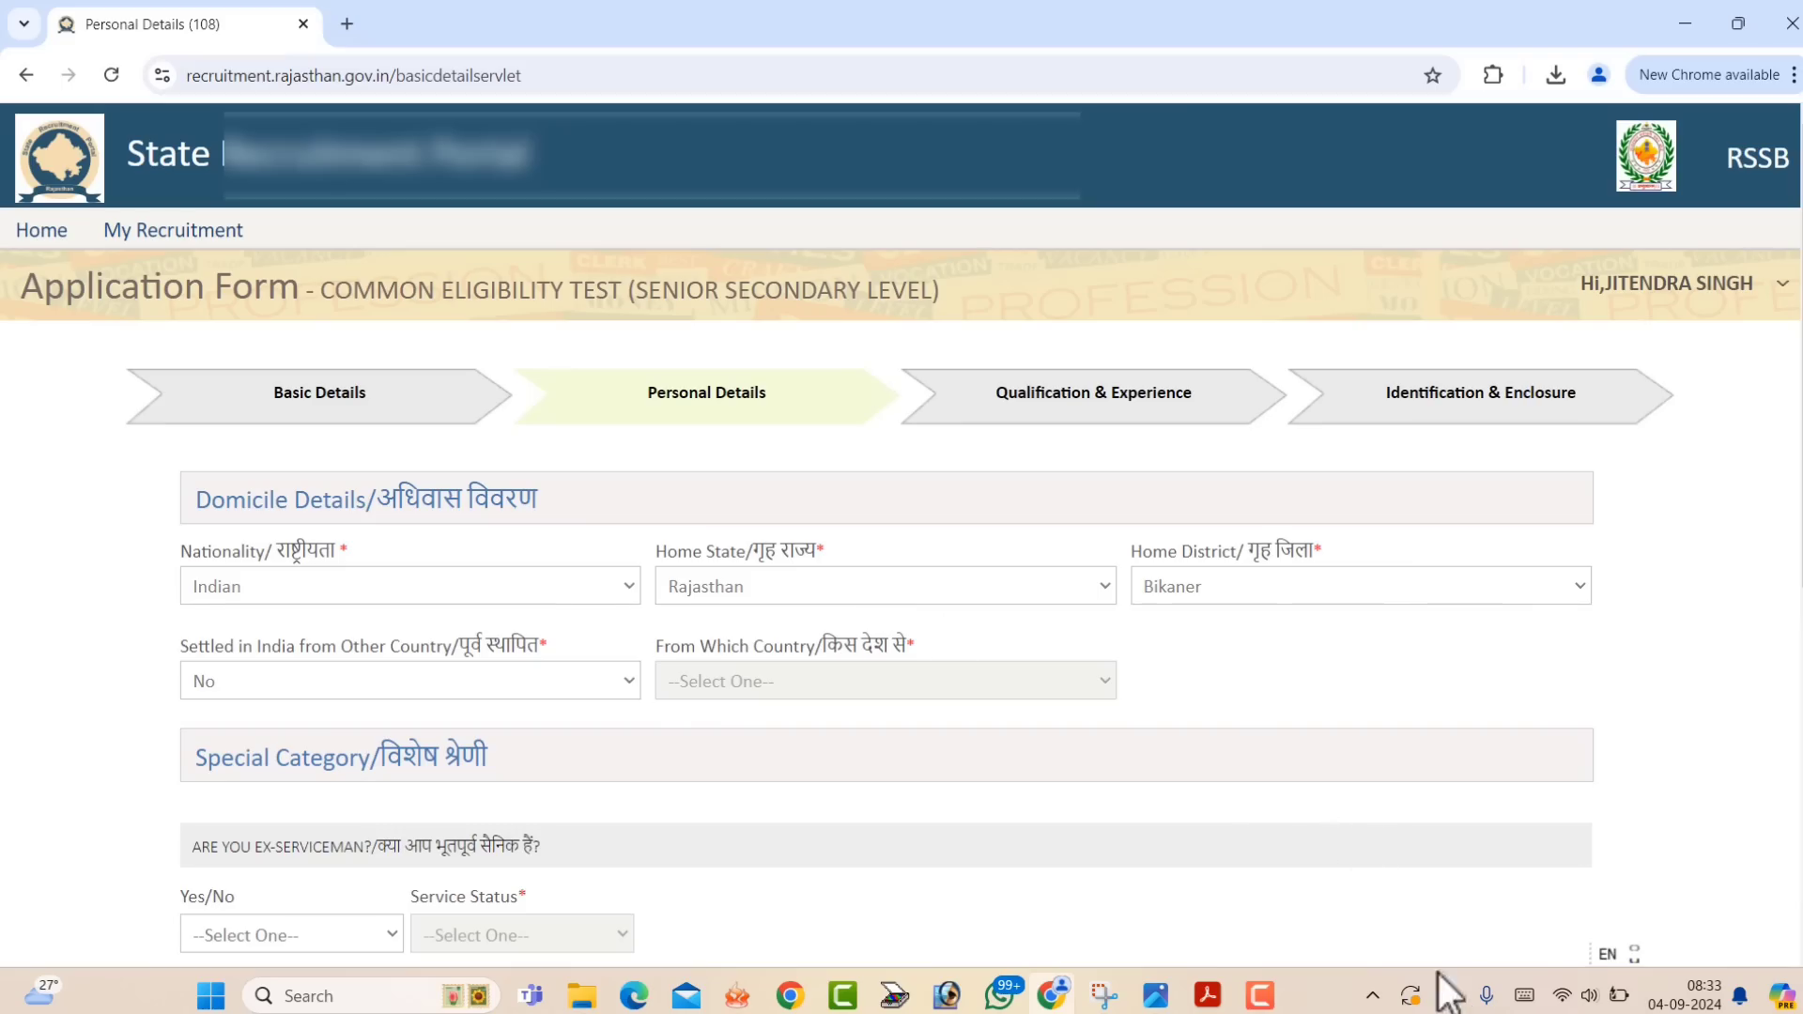
pyautogui.click(1256, 998)
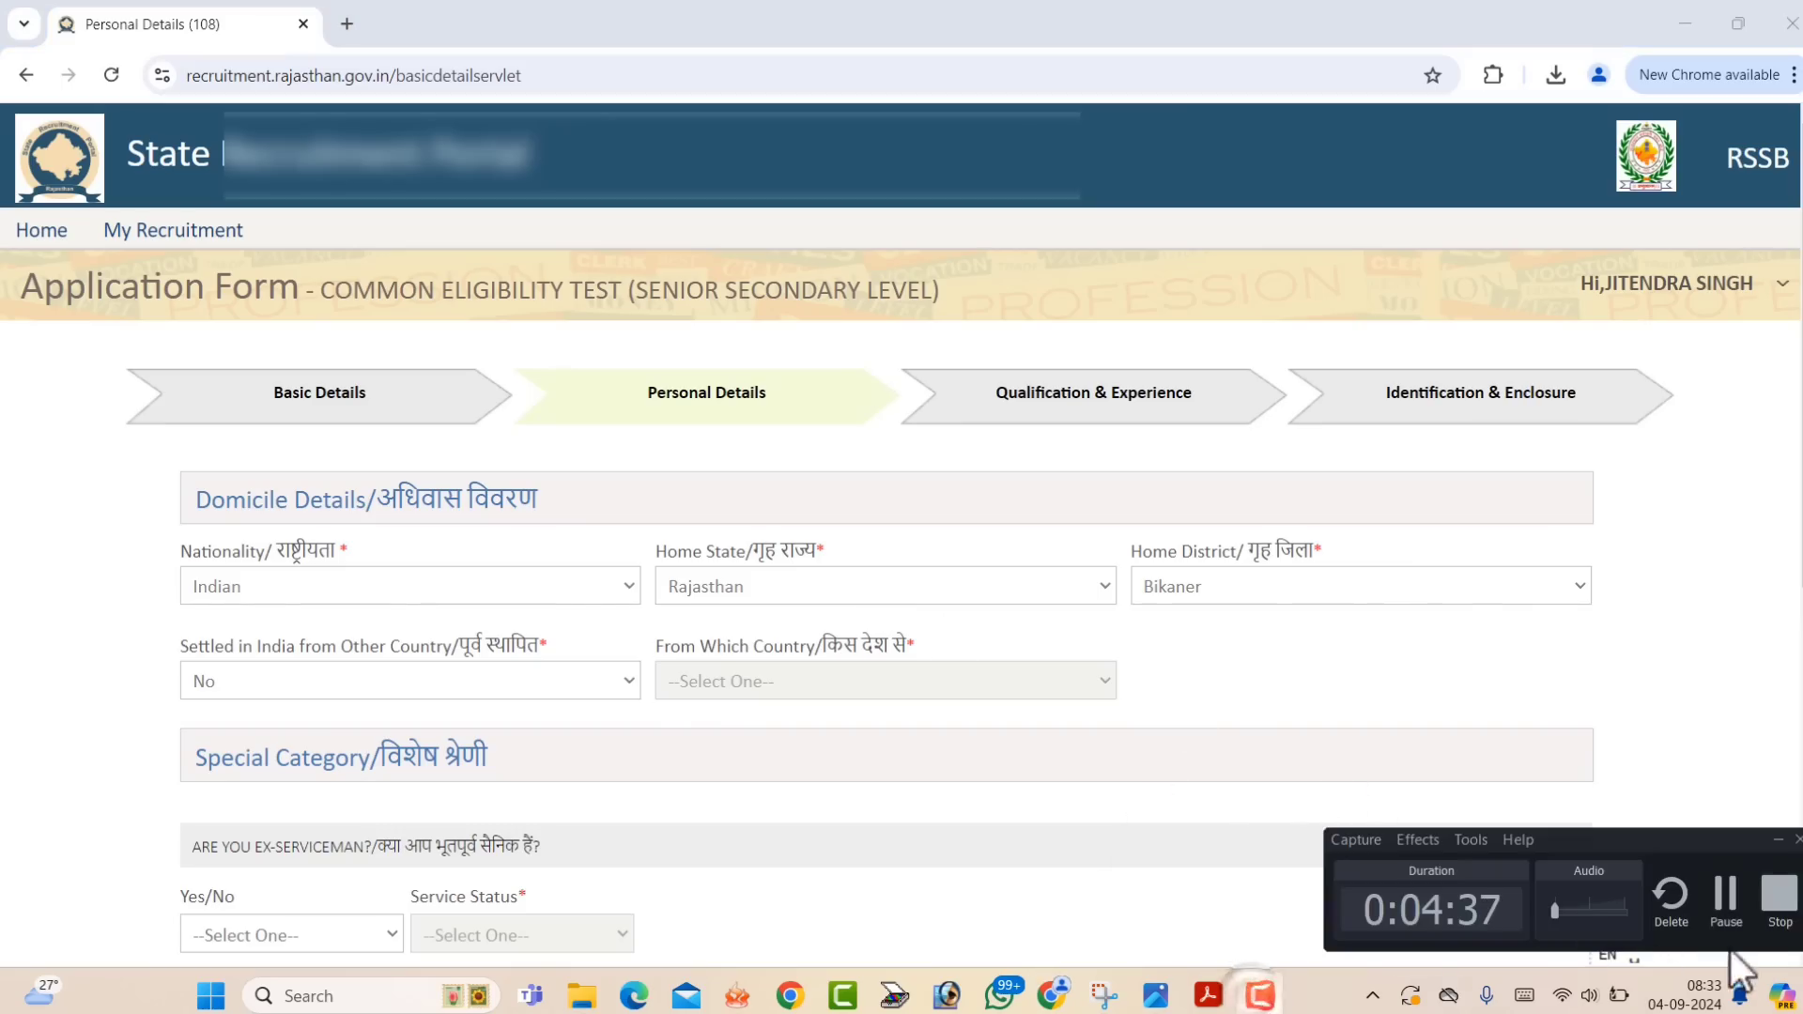
pyautogui.click(1723, 899)
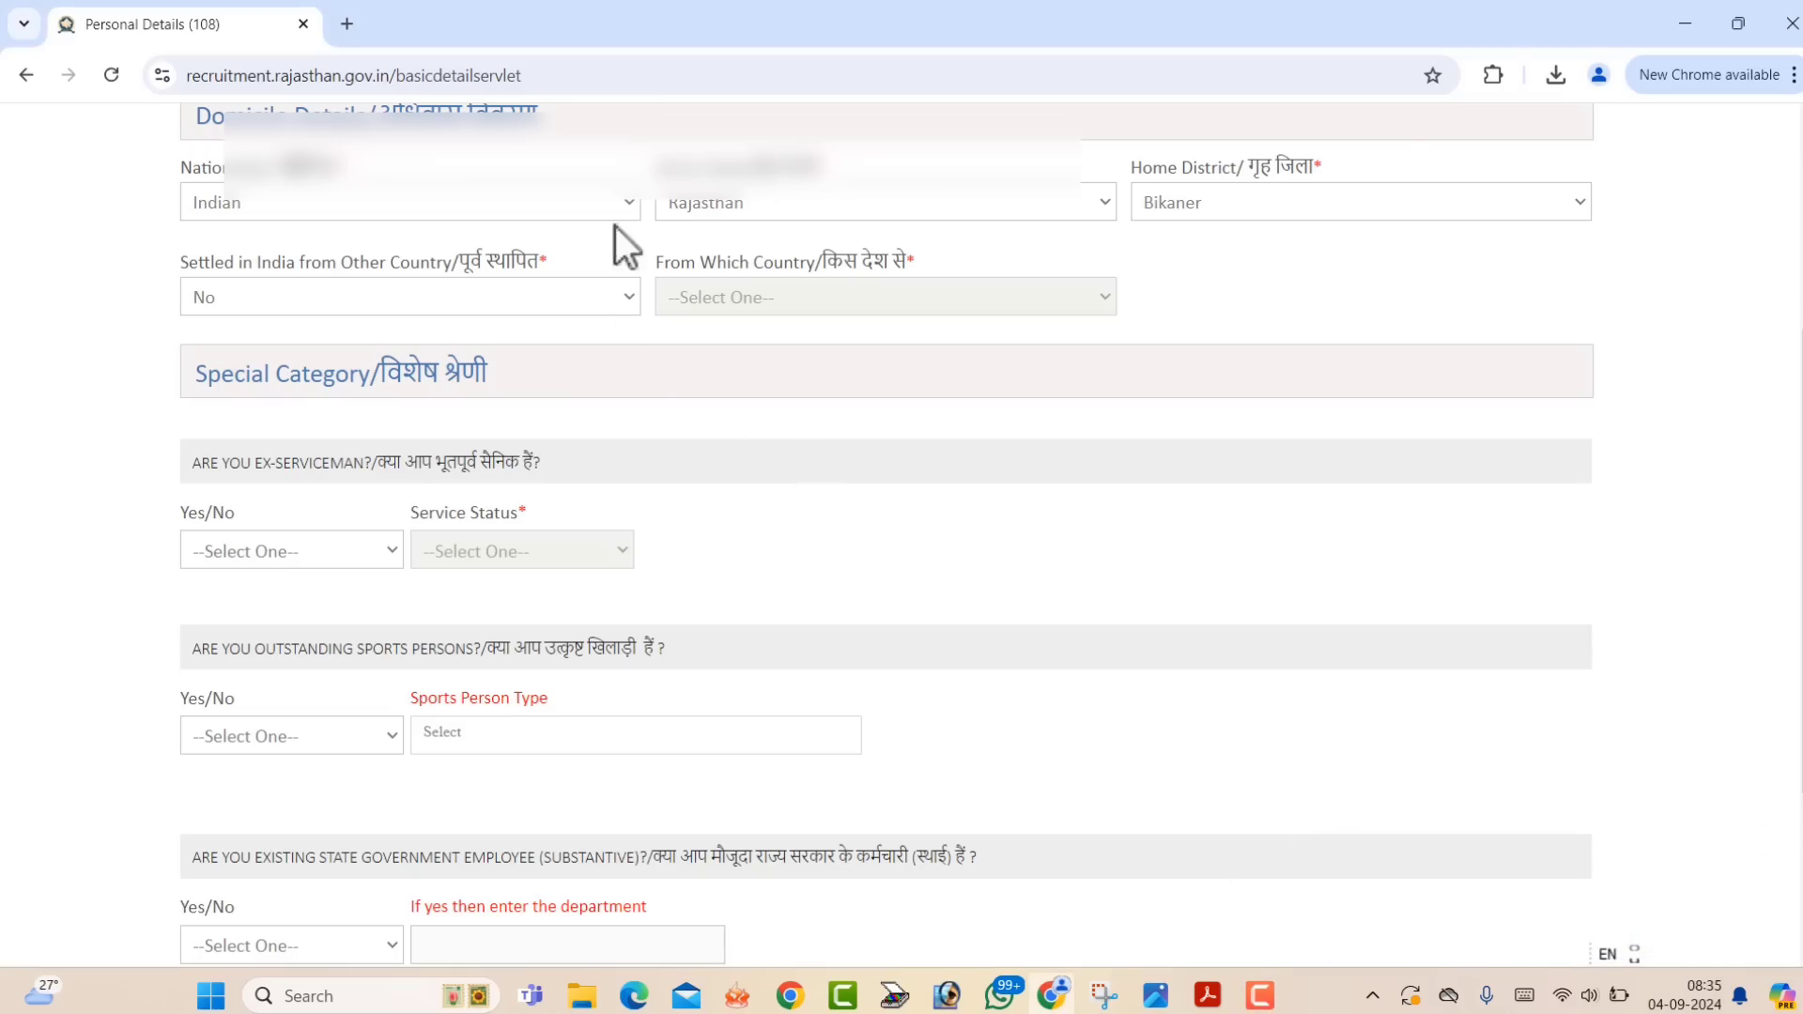
# Keep Settled in India from Other Country at No, and answer No to the ex-serviceman and outstanding sports person questions.
pyautogui.click(381, 301)
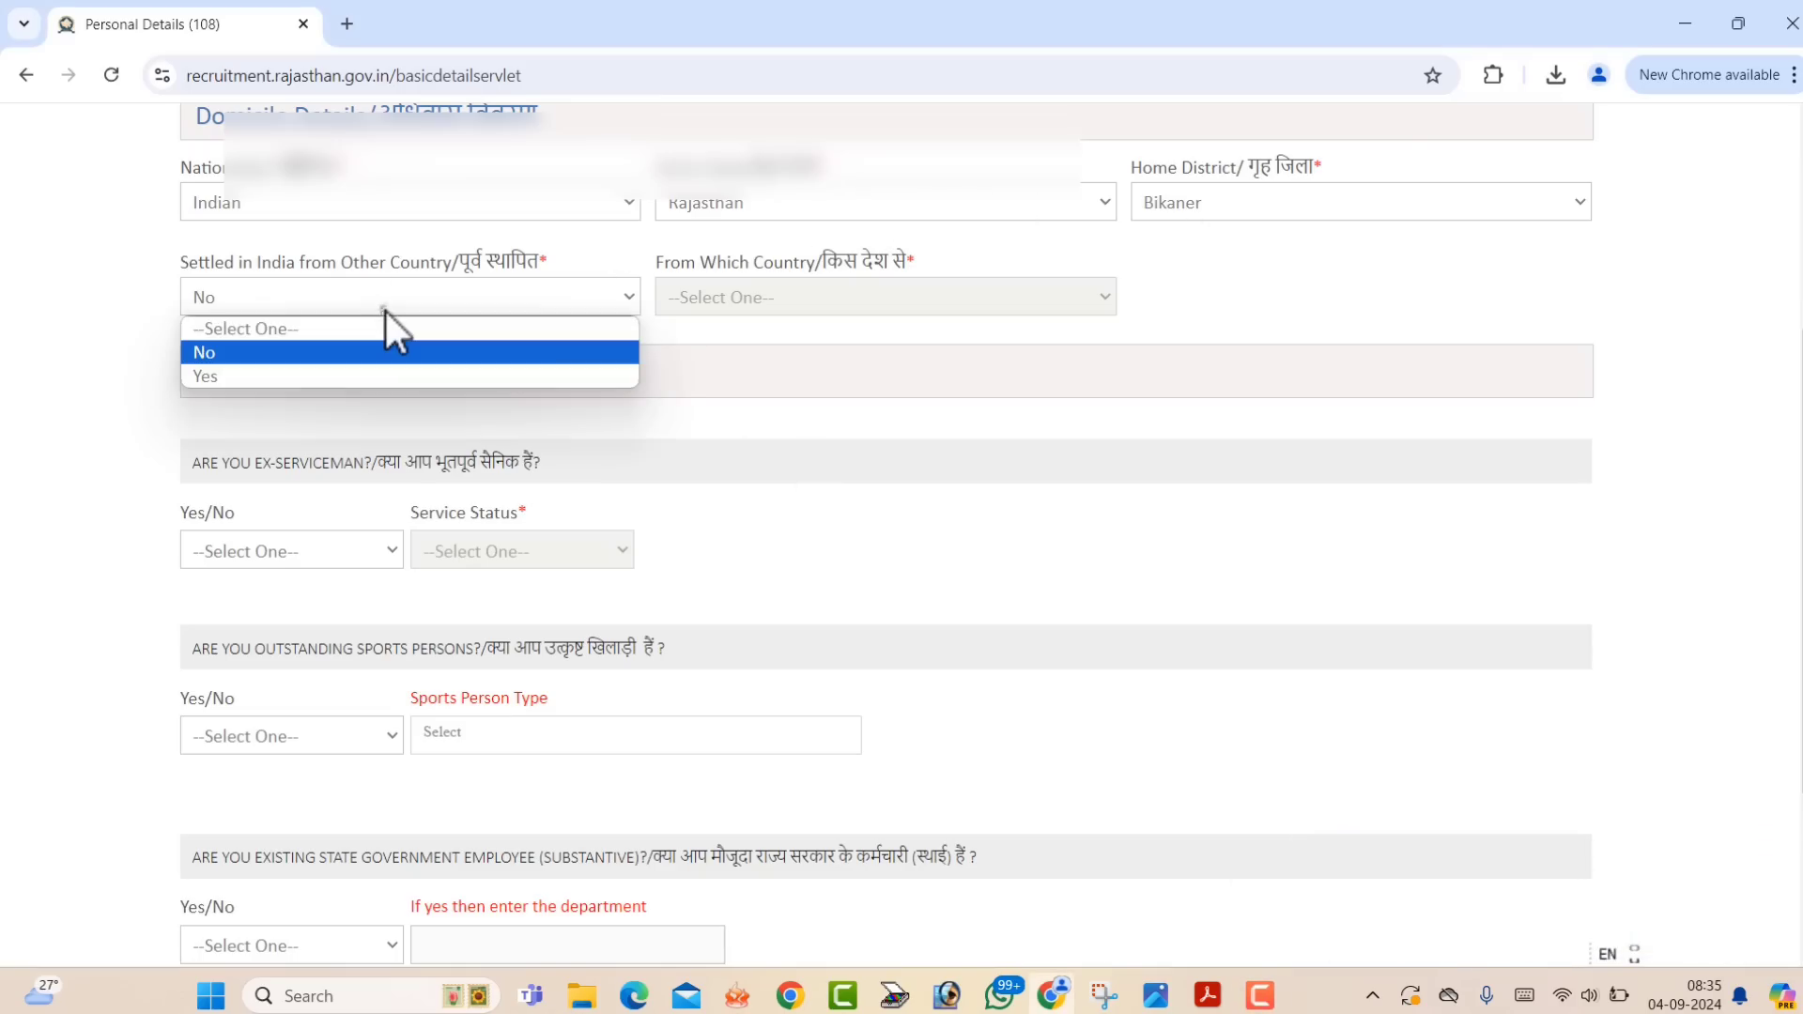
pyautogui.click(385, 310)
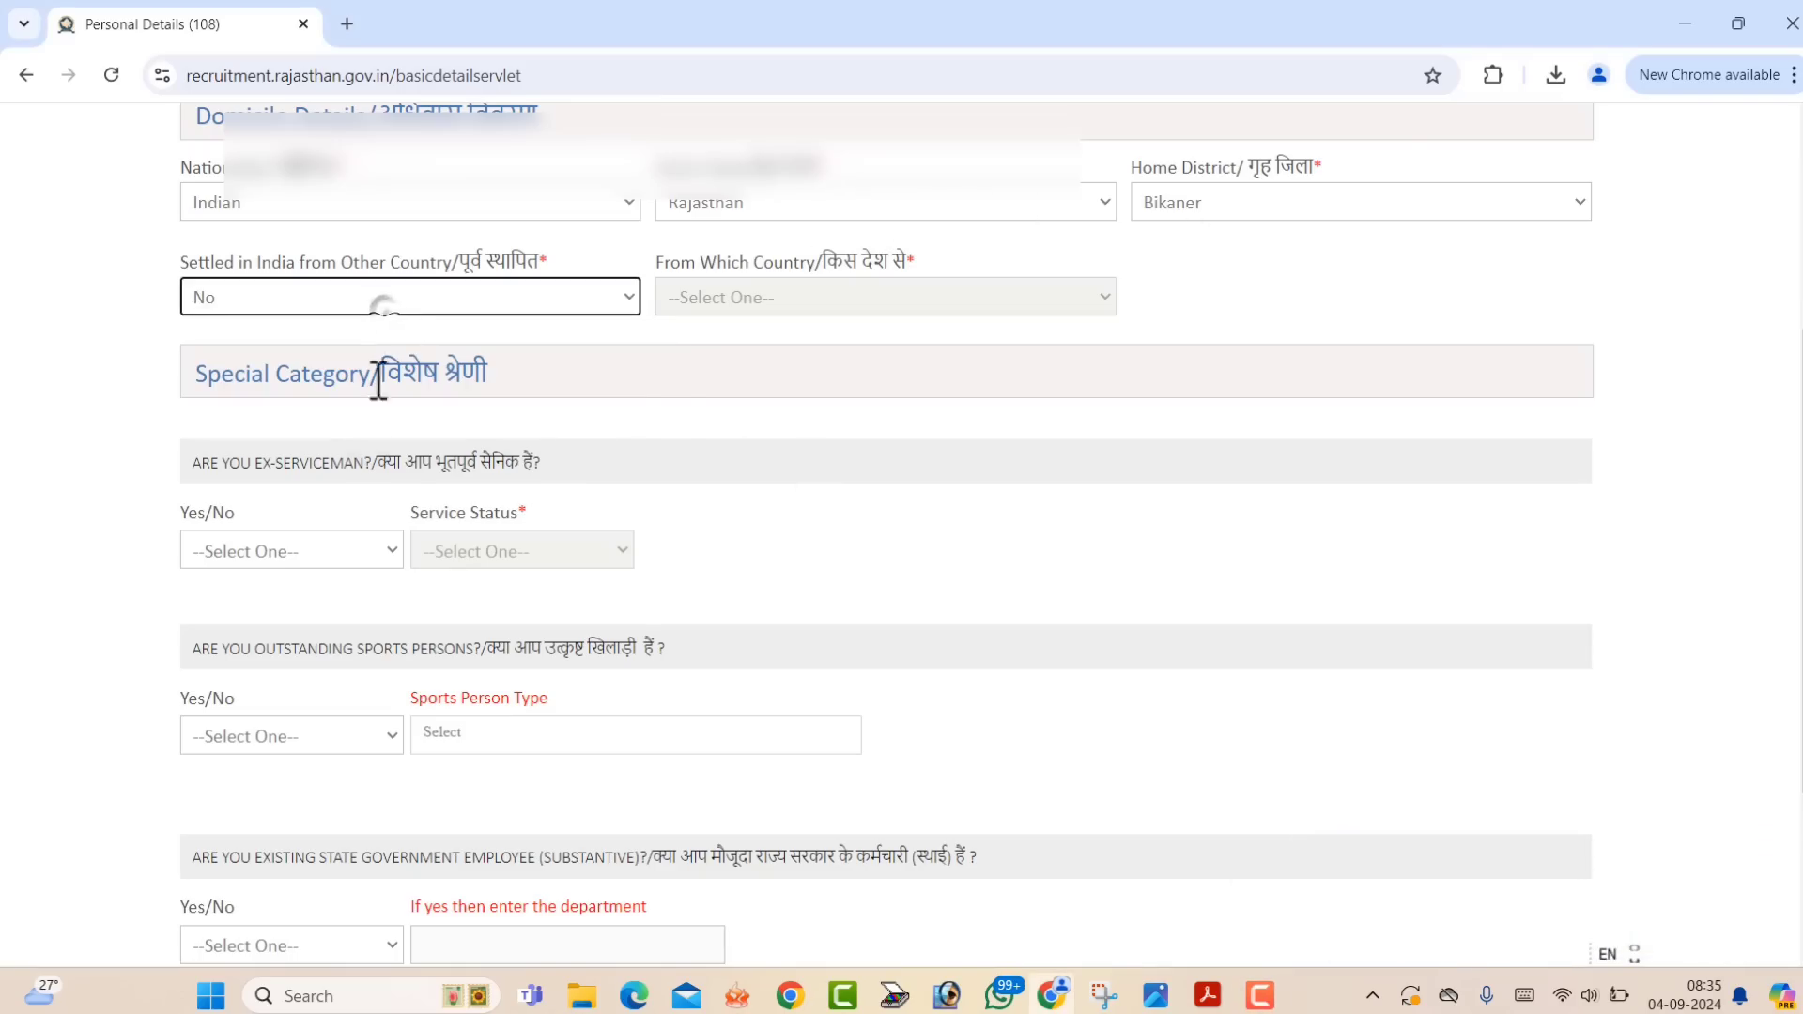
pyautogui.click(356, 567)
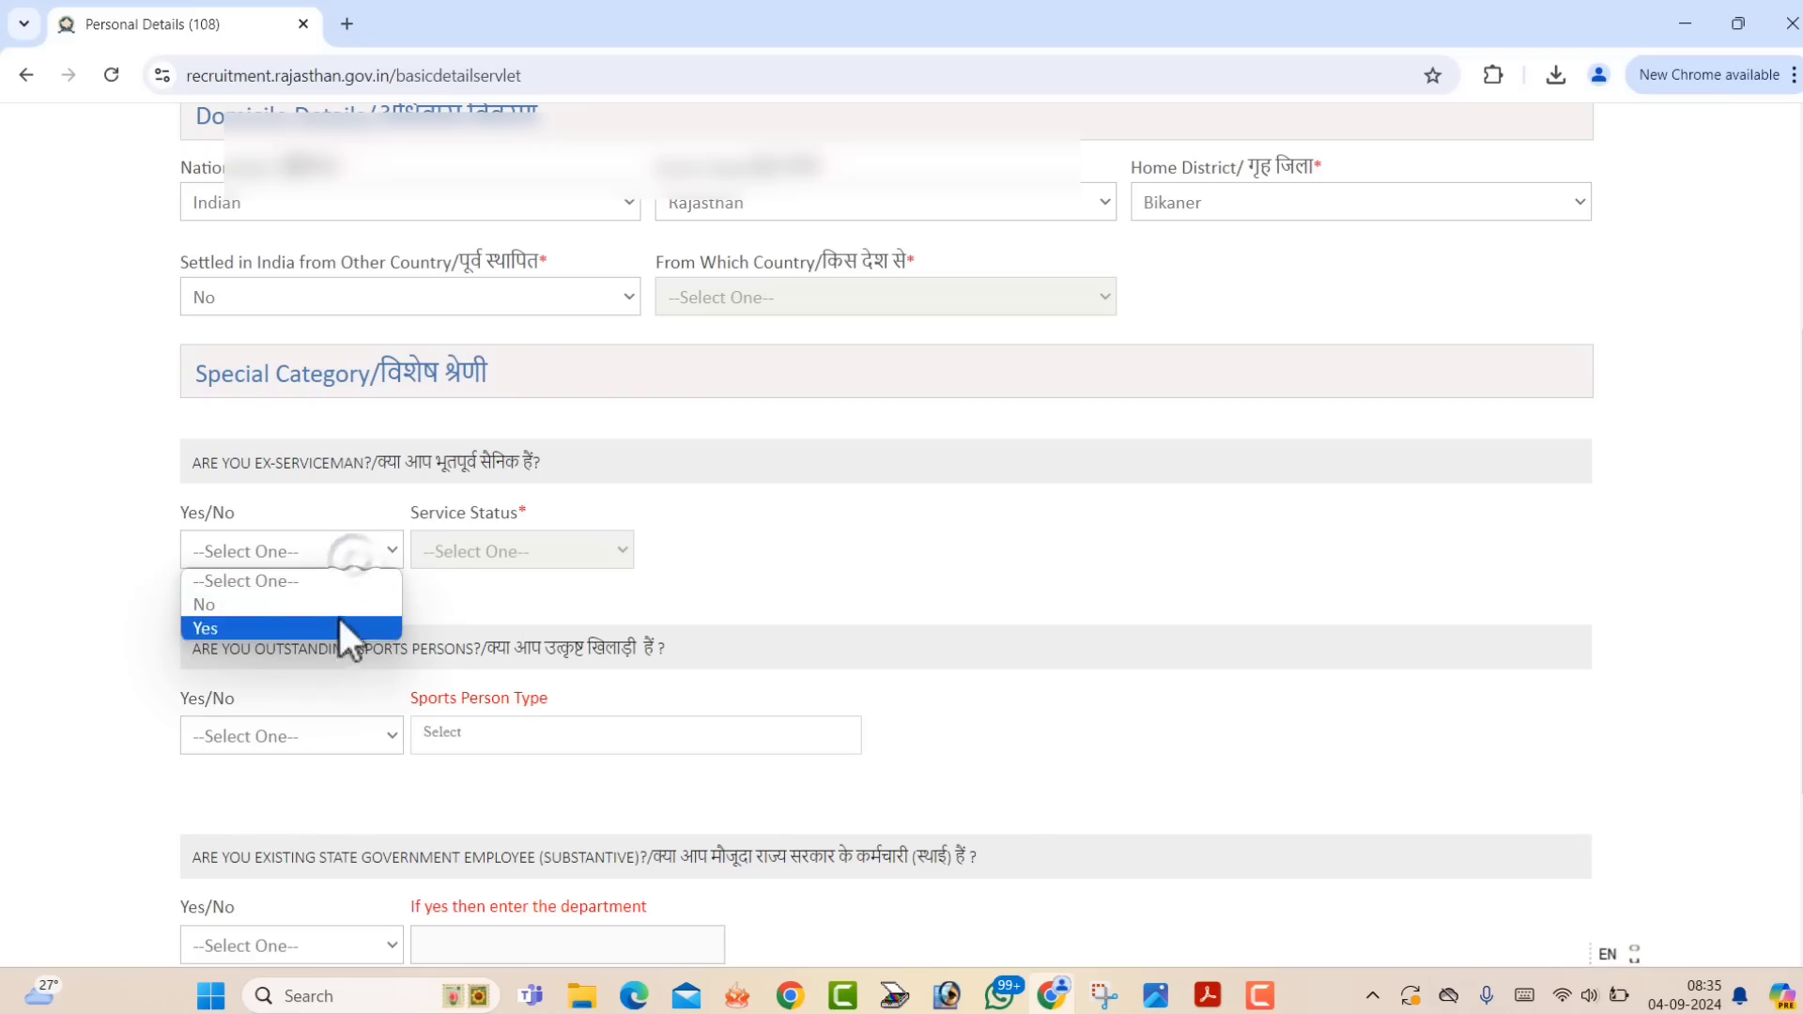
pyautogui.click(340, 616)
pyautogui.click(368, 738)
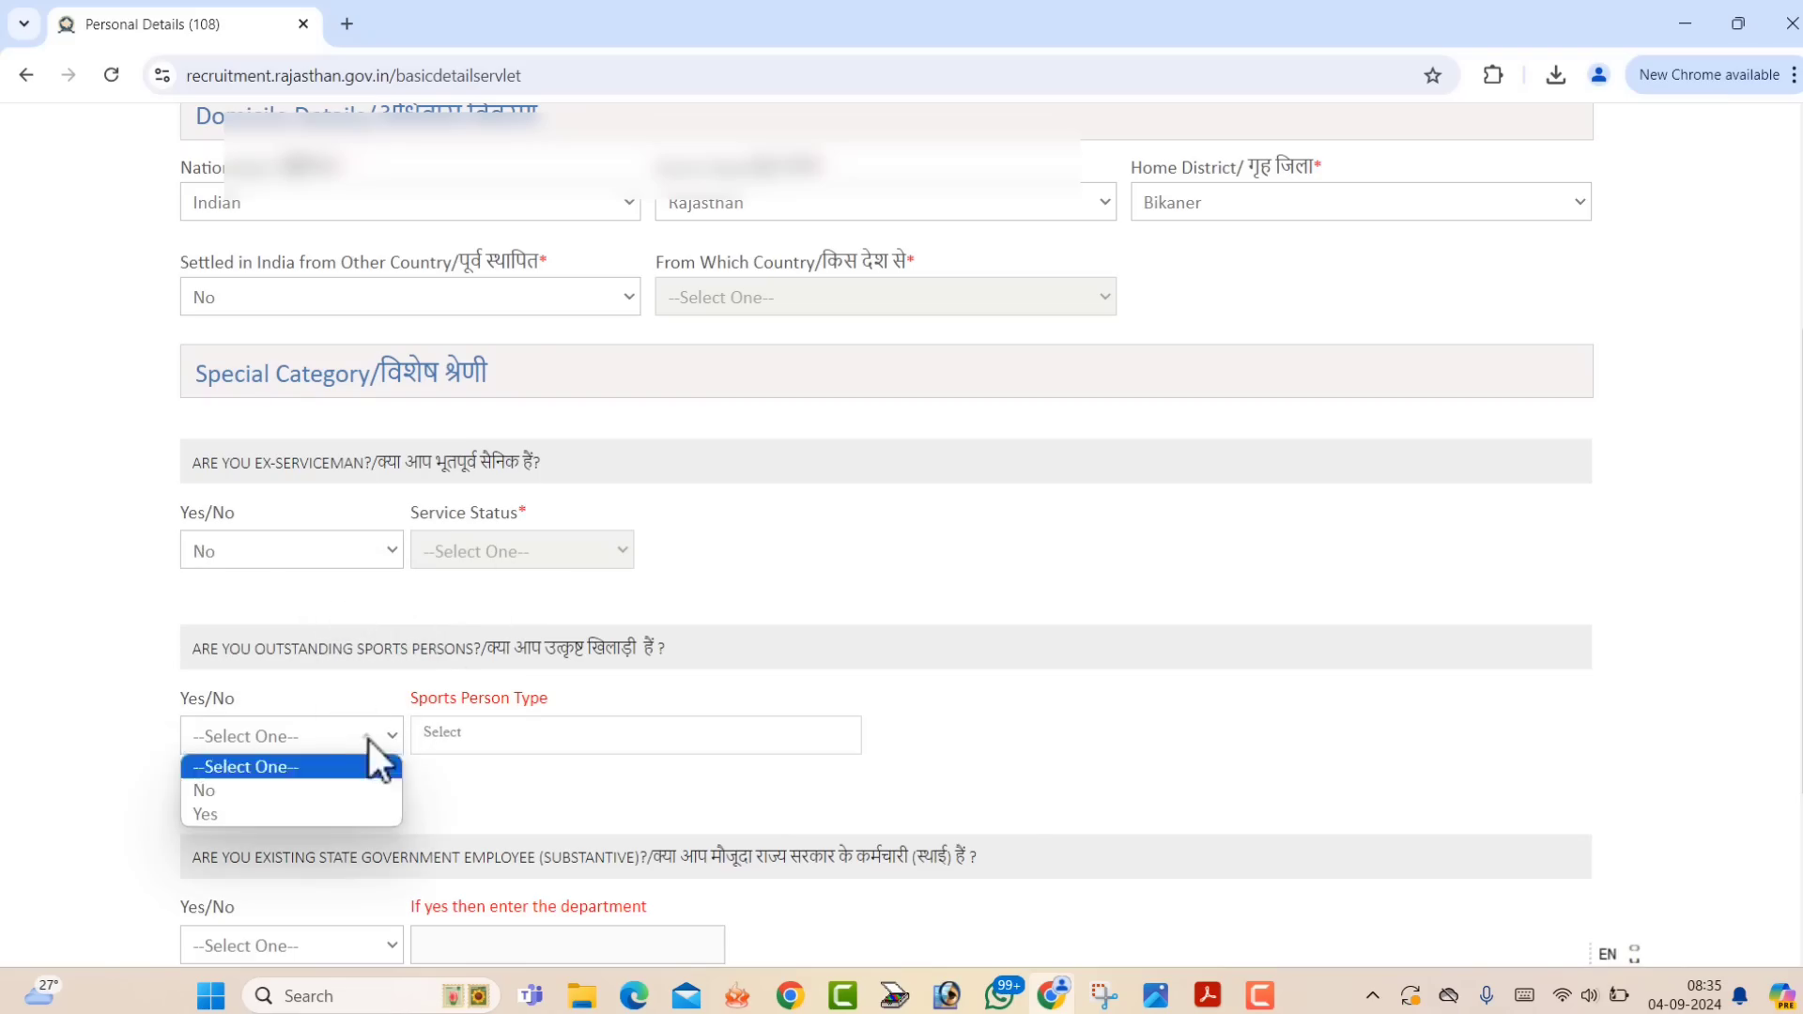
pyautogui.click(337, 791)
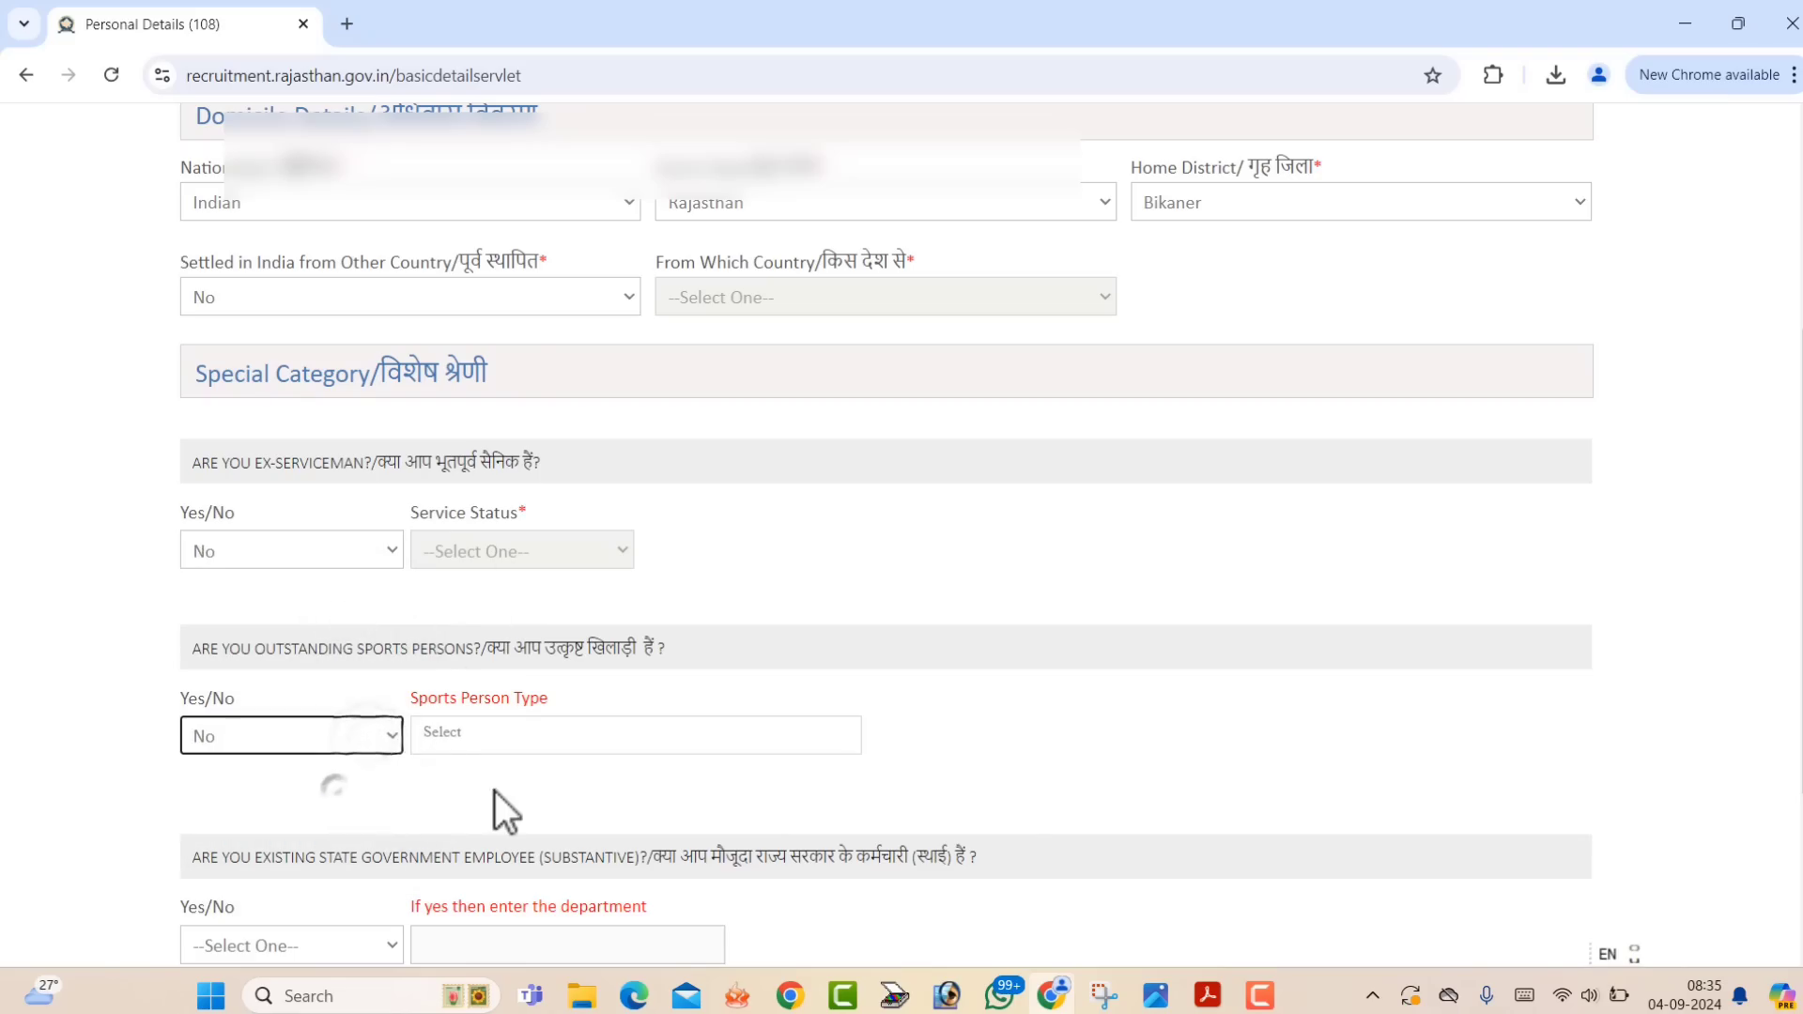
pyautogui.click(500, 742)
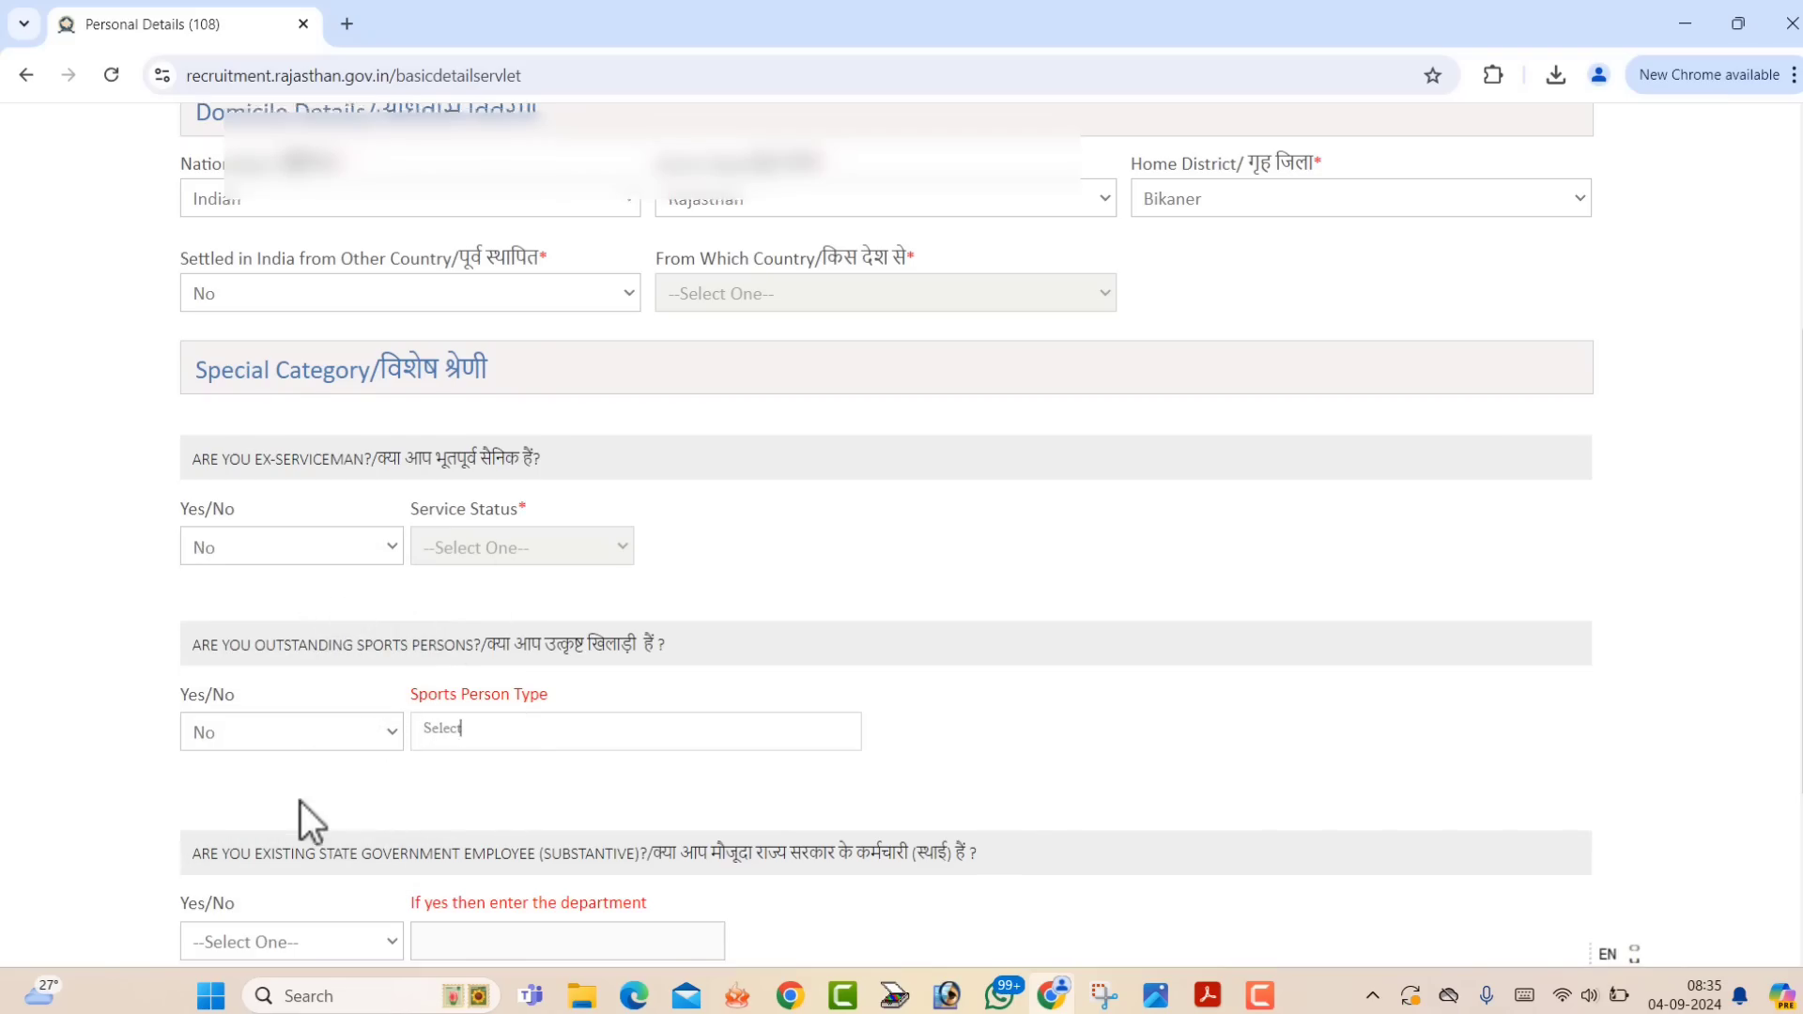
# Answer No for existing State Government employee, set the additional age relaxation to NOT APPLICABLE, and proceed to Qualification & Experience.
pyautogui.scroll(-3, 300, 803)
pyautogui.click(252, 673)
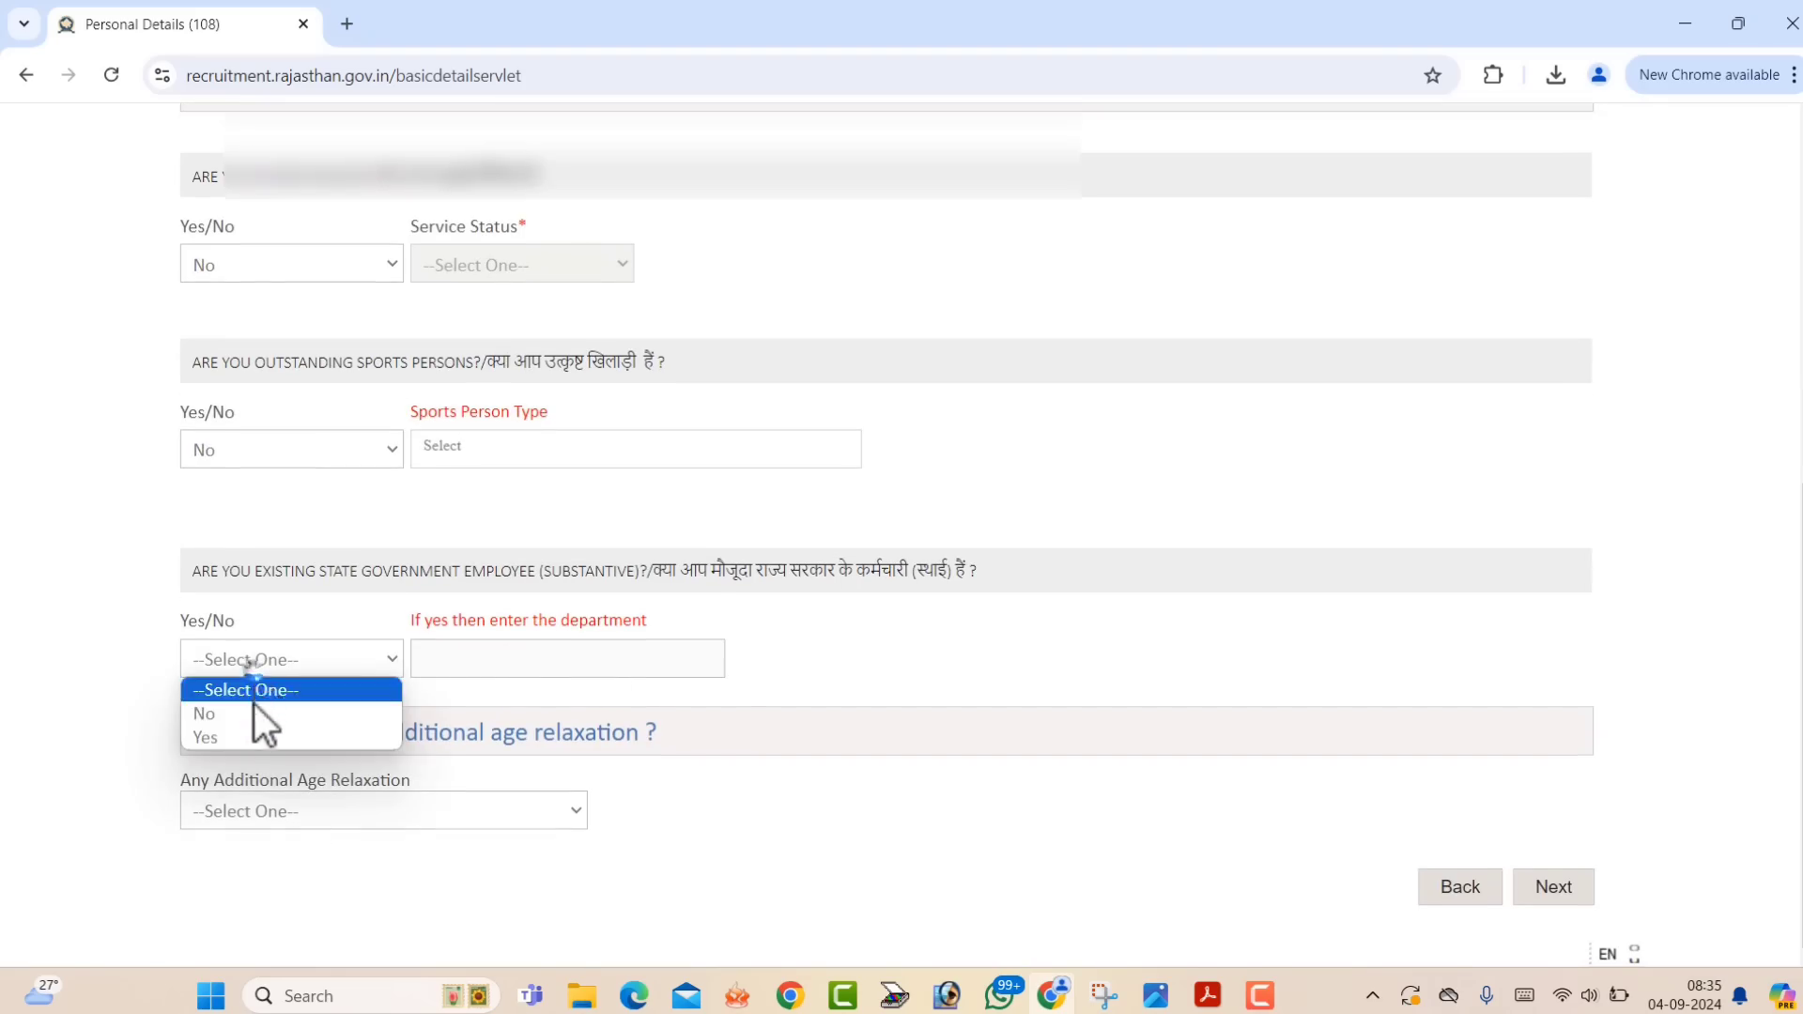
pyautogui.click(253, 712)
pyautogui.click(325, 808)
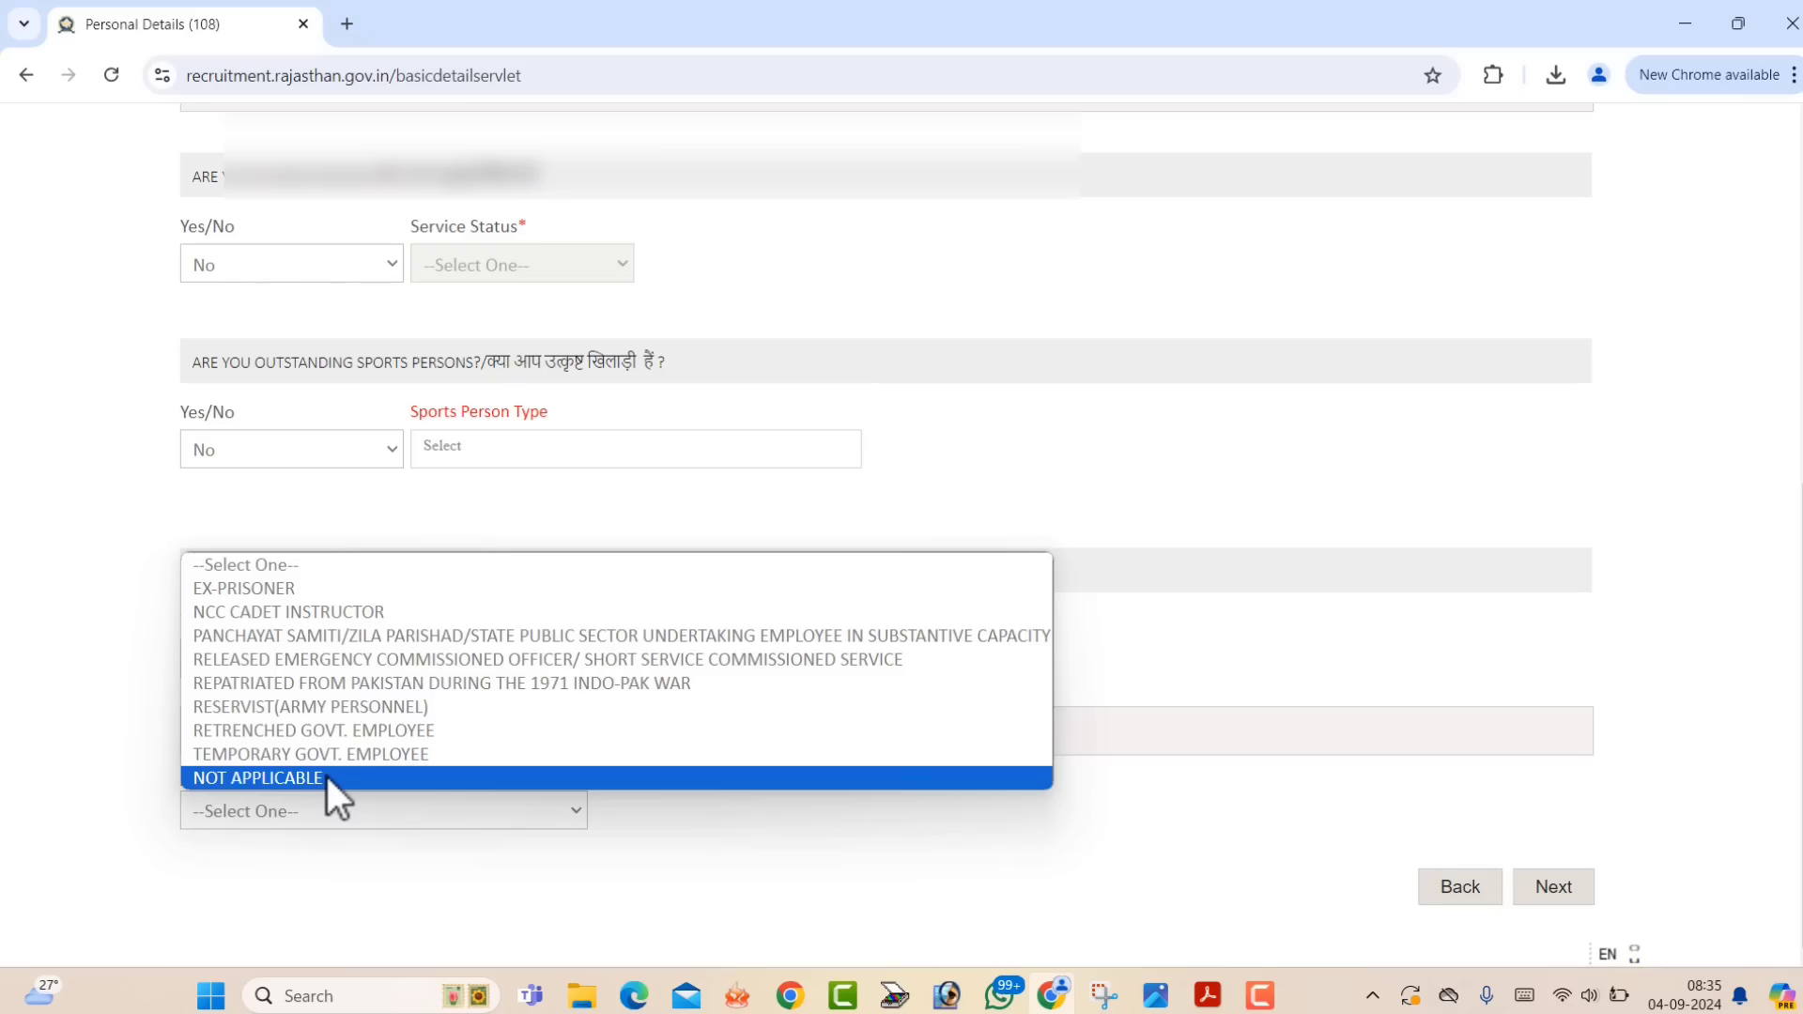
pyautogui.click(327, 776)
pyautogui.click(1550, 897)
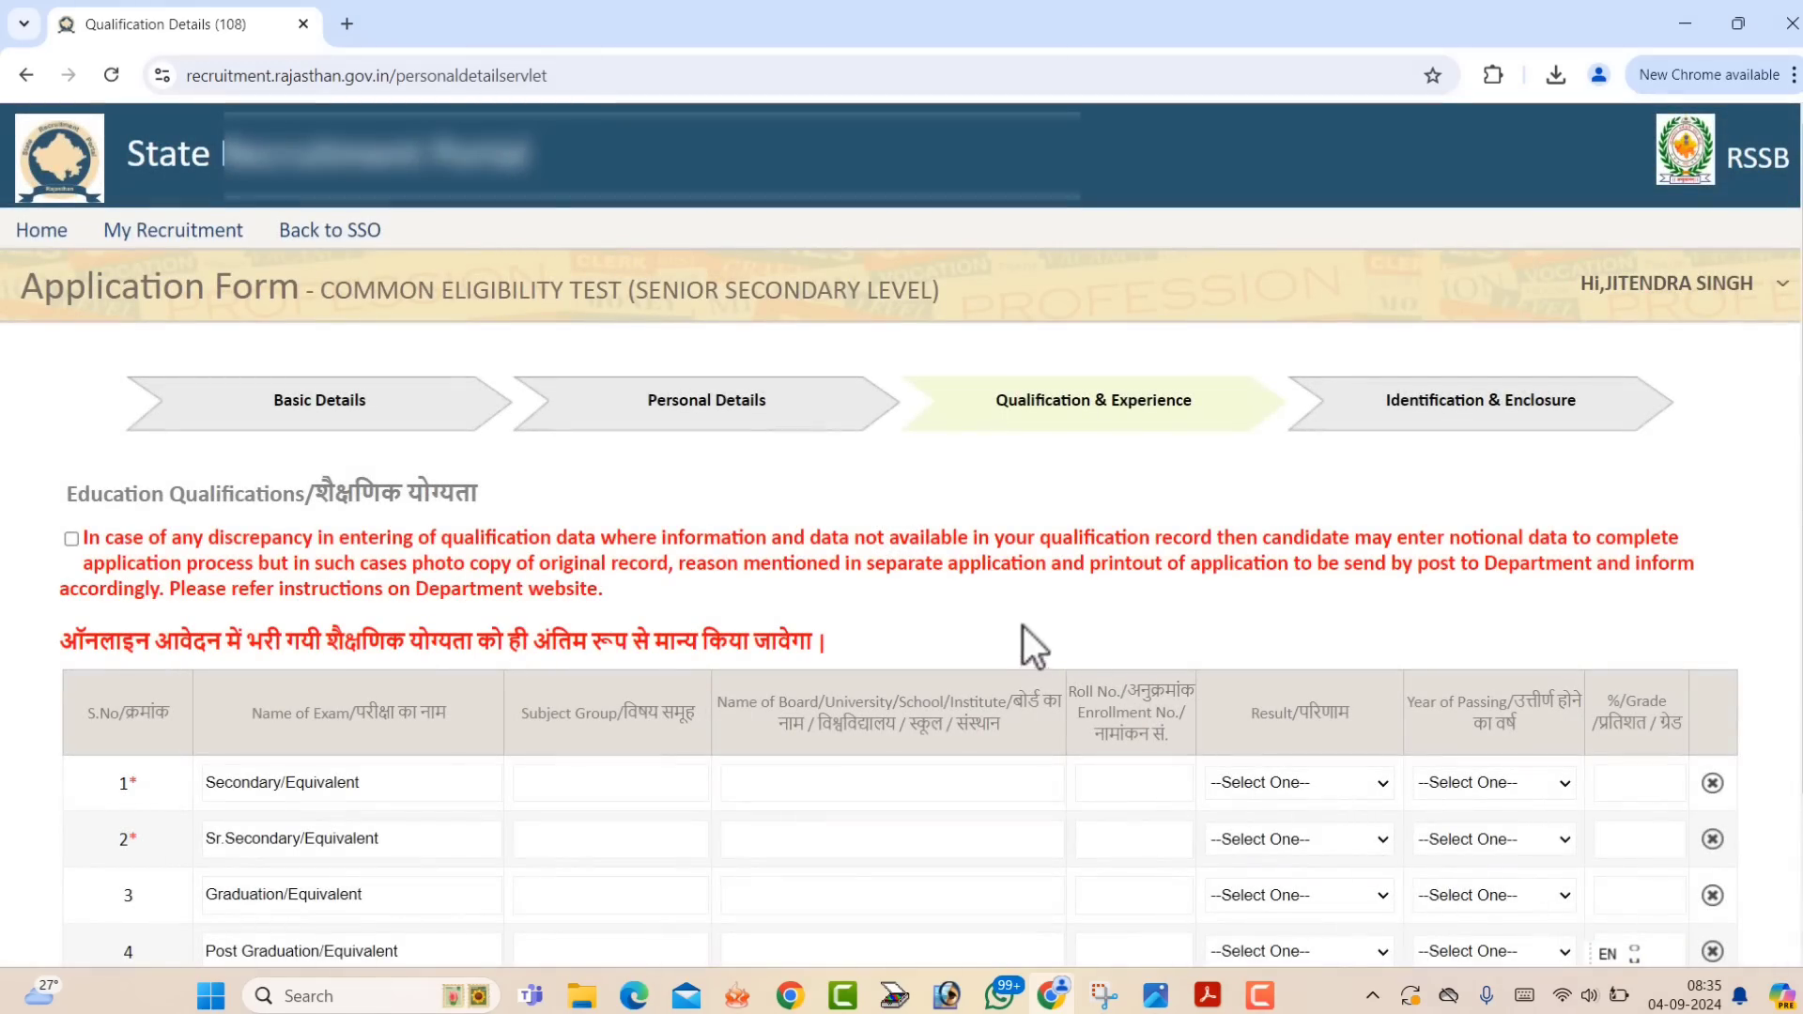
# Accept the declaration on discrepancies in qualification data, and check the mandatory Secondary and Sr.Secondary rows.
pyautogui.scroll(-2, 235, 564)
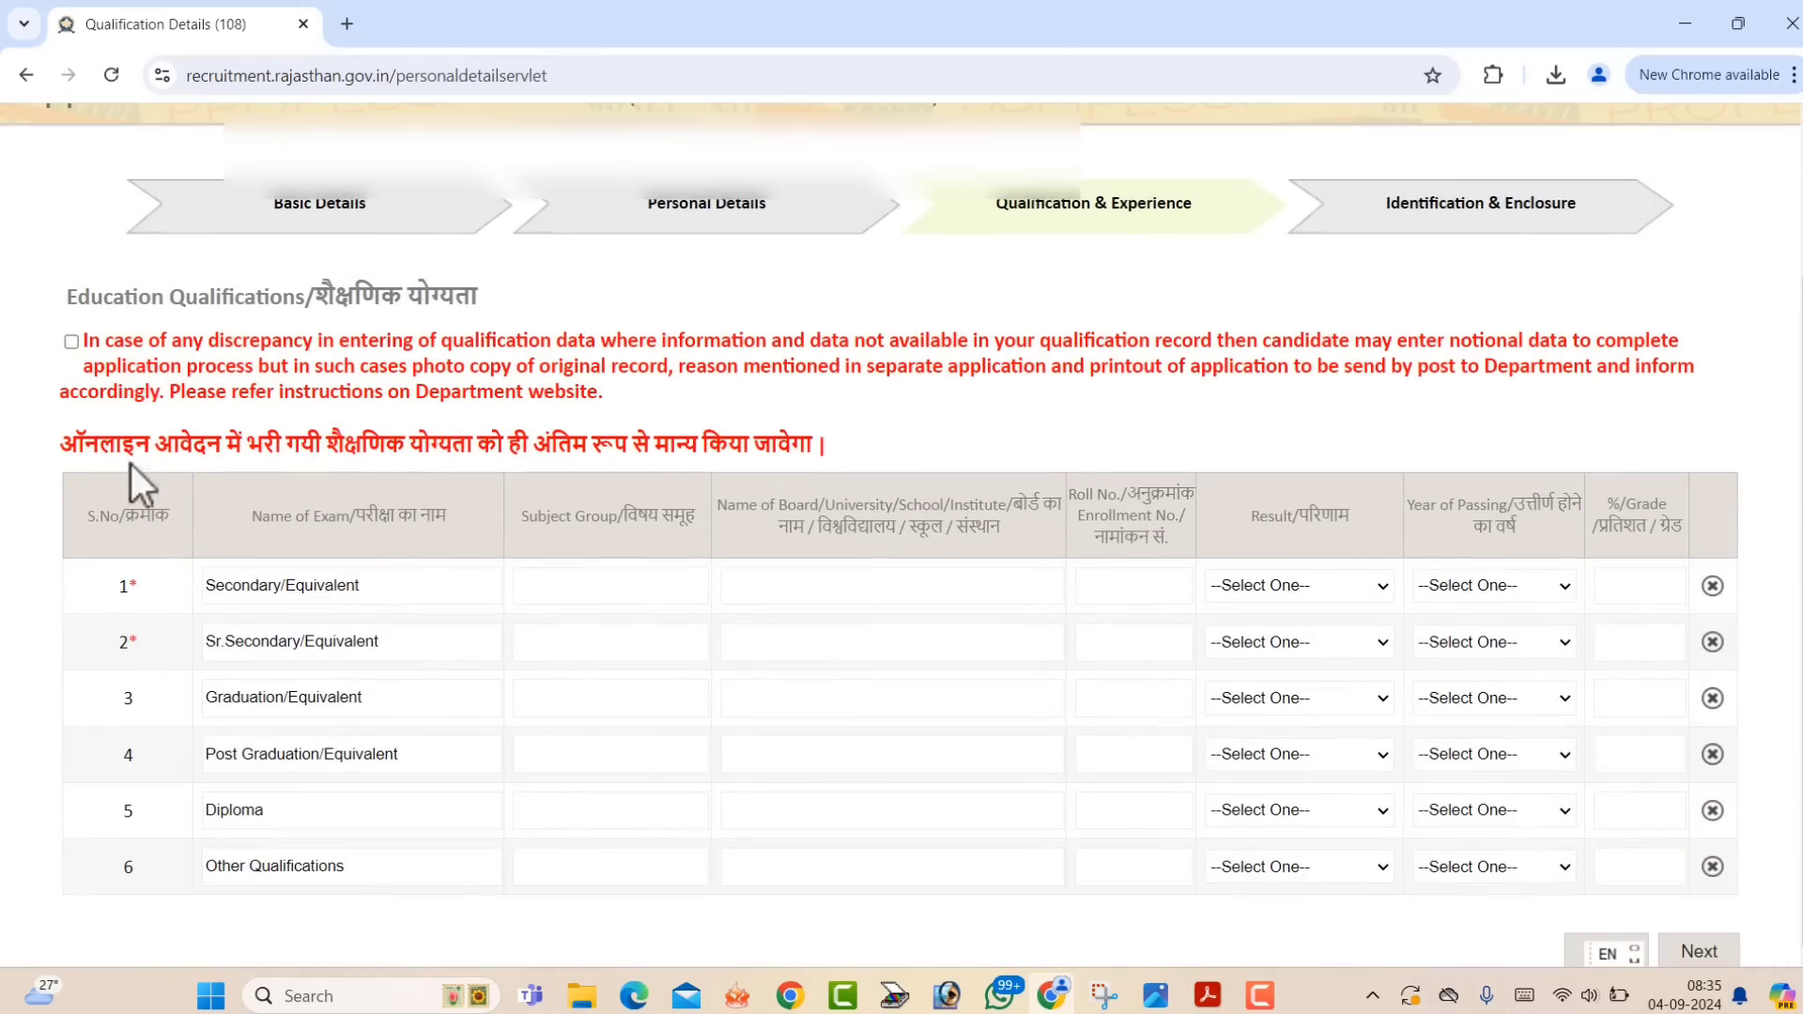
pyautogui.moveTo(84, 348); pyautogui.dragTo(158, 366)
pyautogui.click(71, 341)
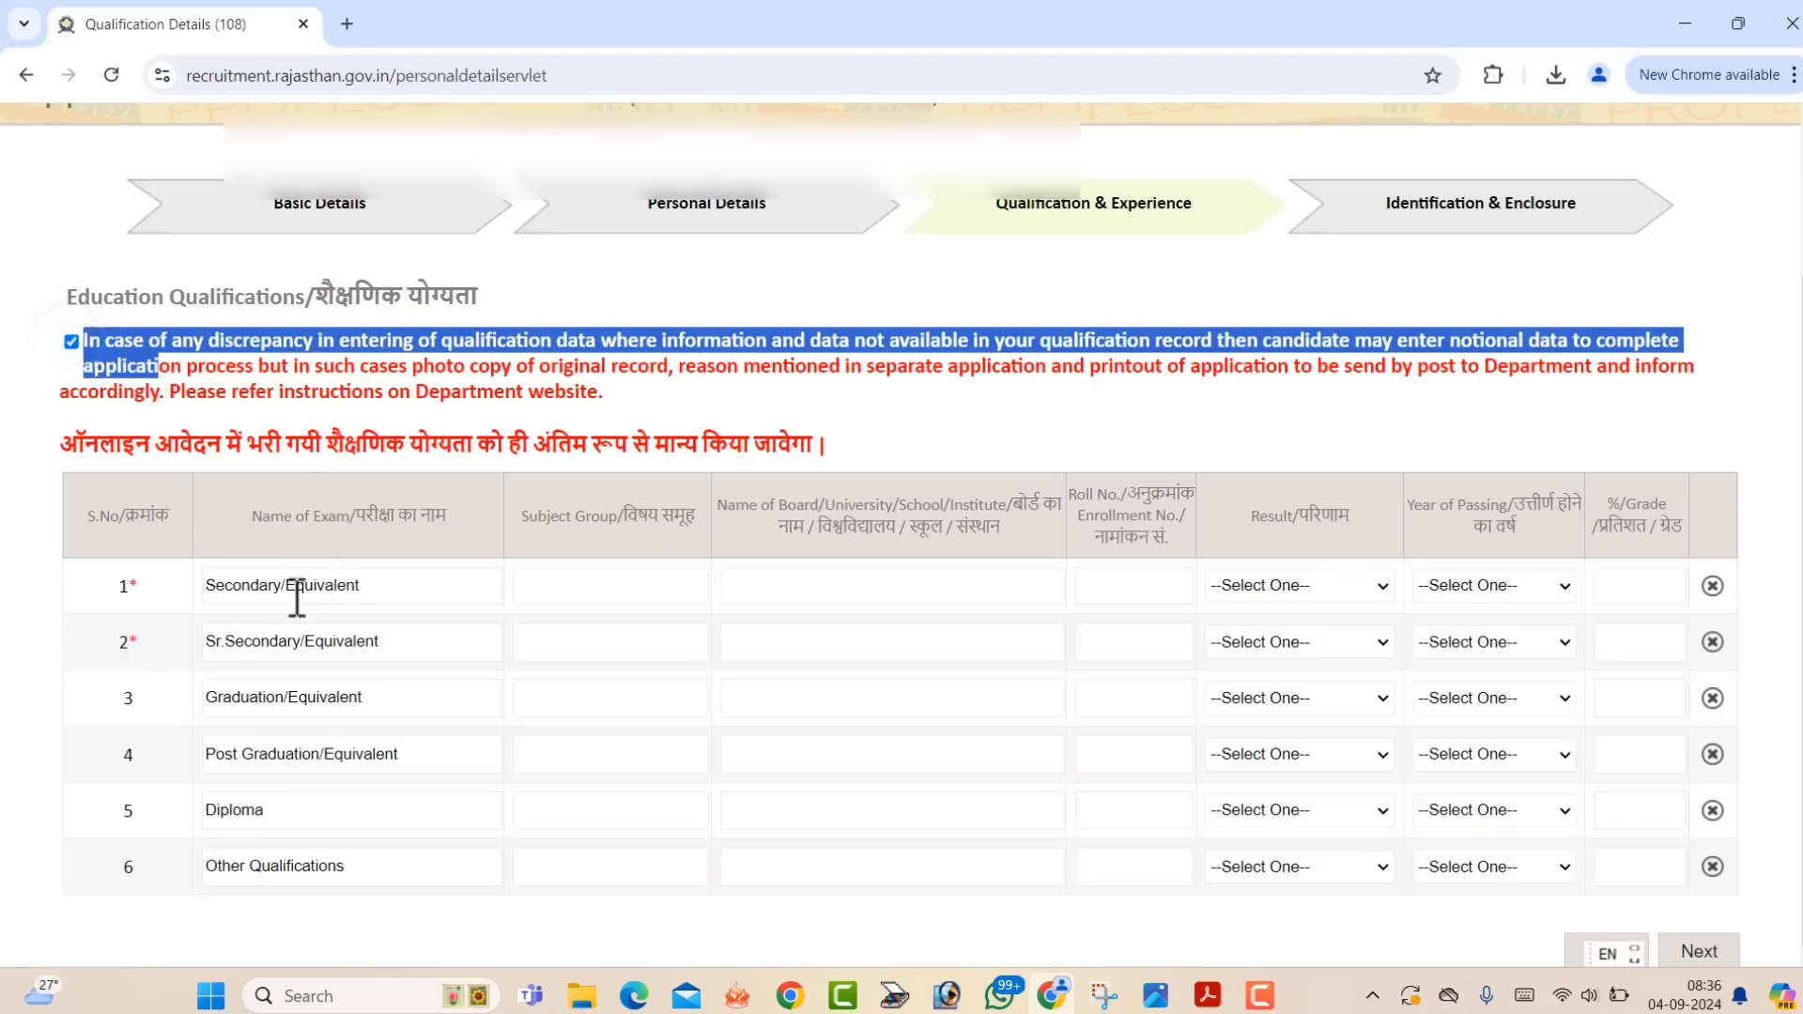
pyautogui.moveTo(226, 586); pyautogui.dragTo(383, 604)
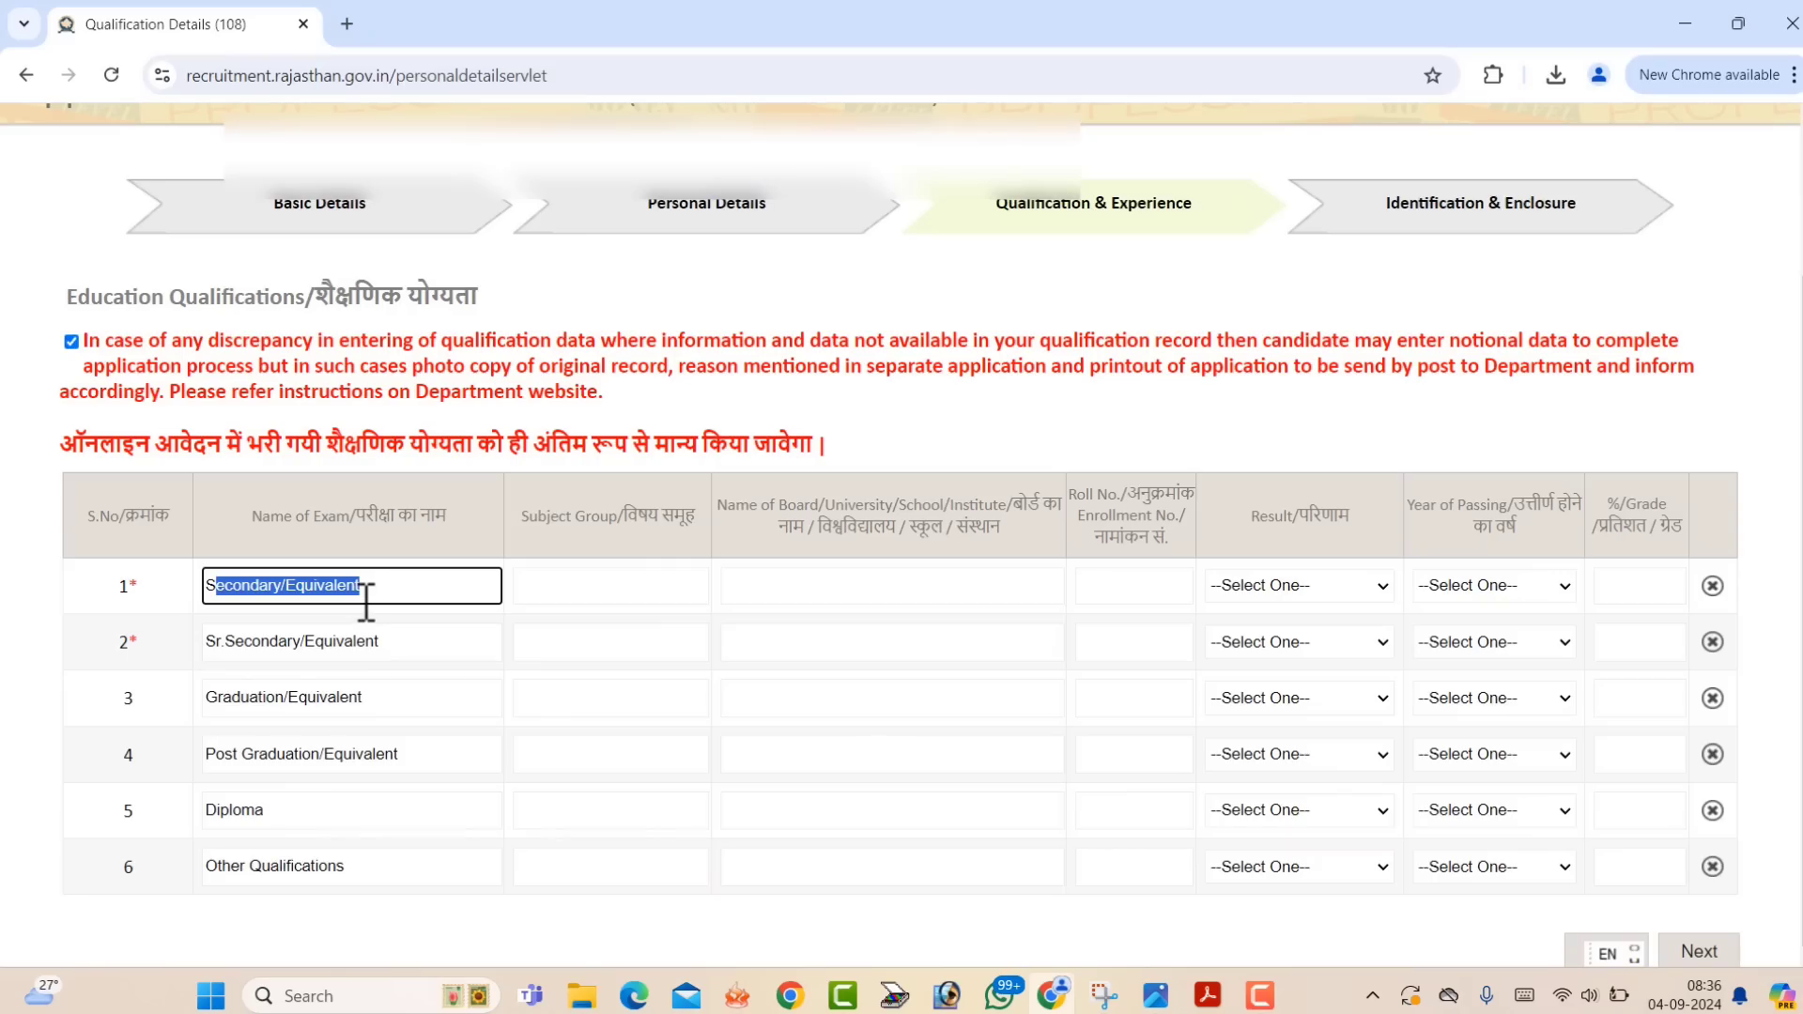
pyautogui.moveTo(220, 648); pyautogui.dragTo(344, 645)
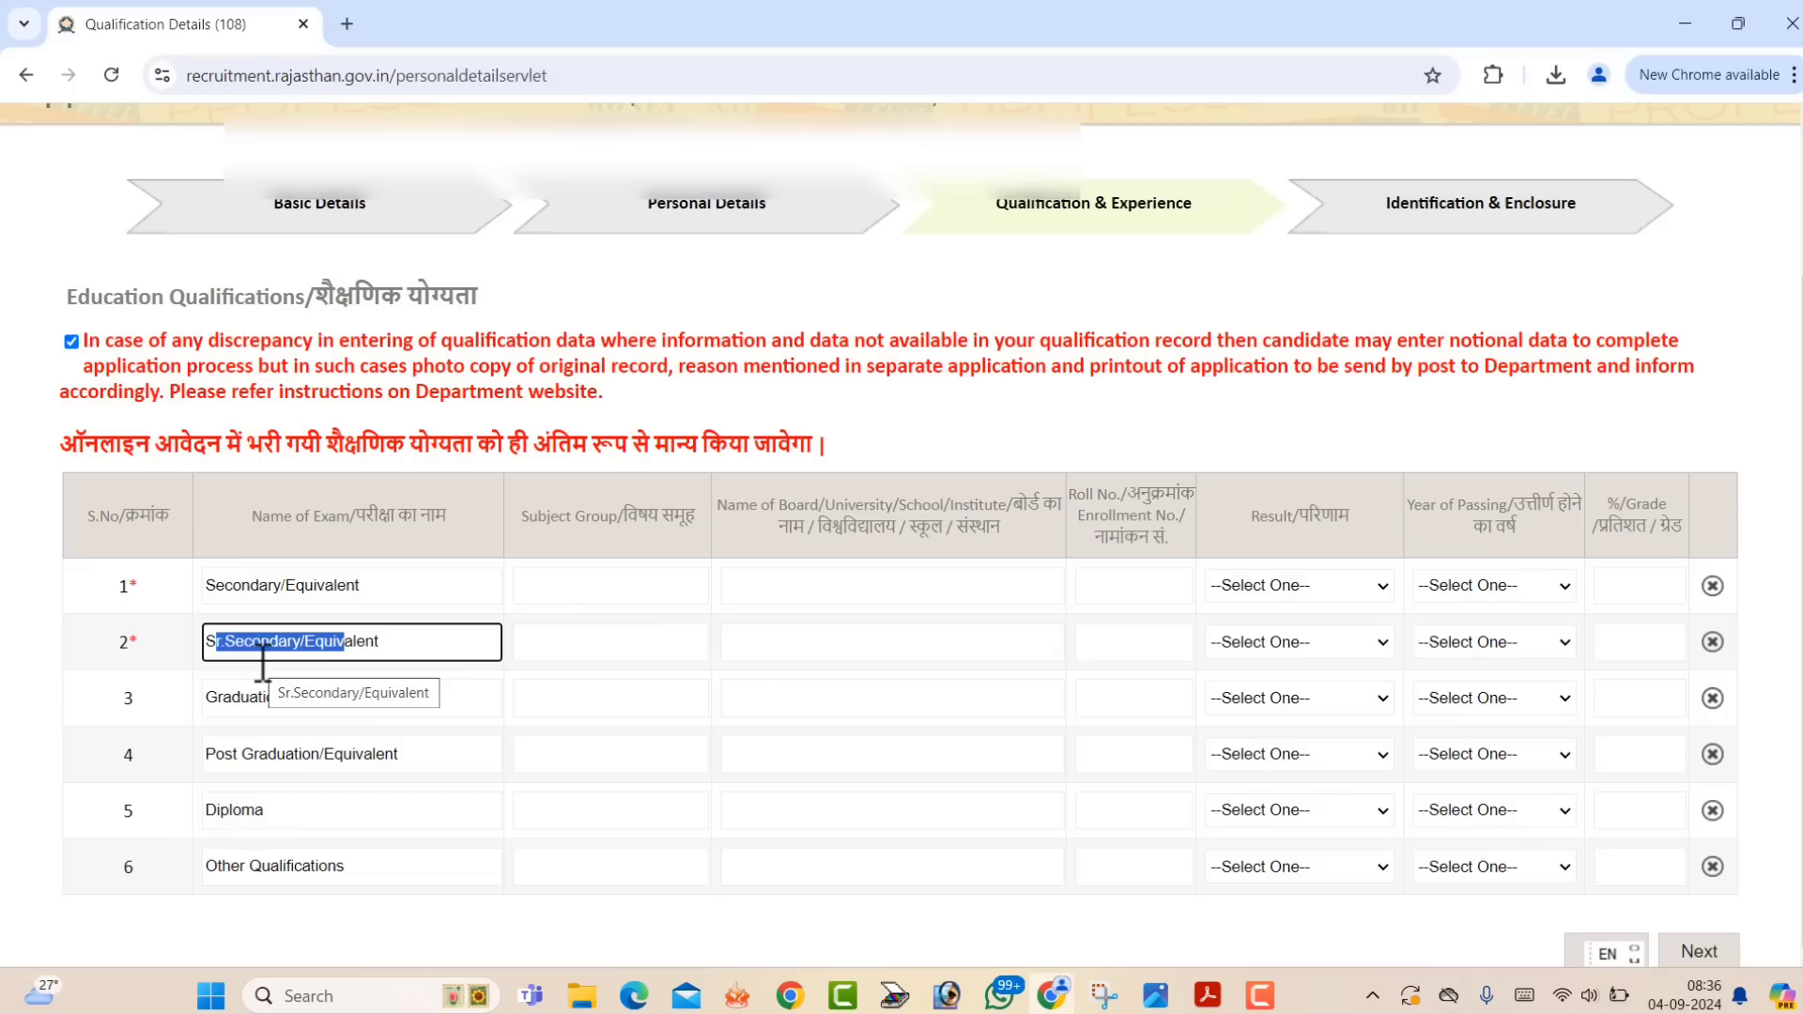
# Enter All sub as the subject group and BSER as the board name in the Secondary/Equivalent row.
pyautogui.click(544, 587)
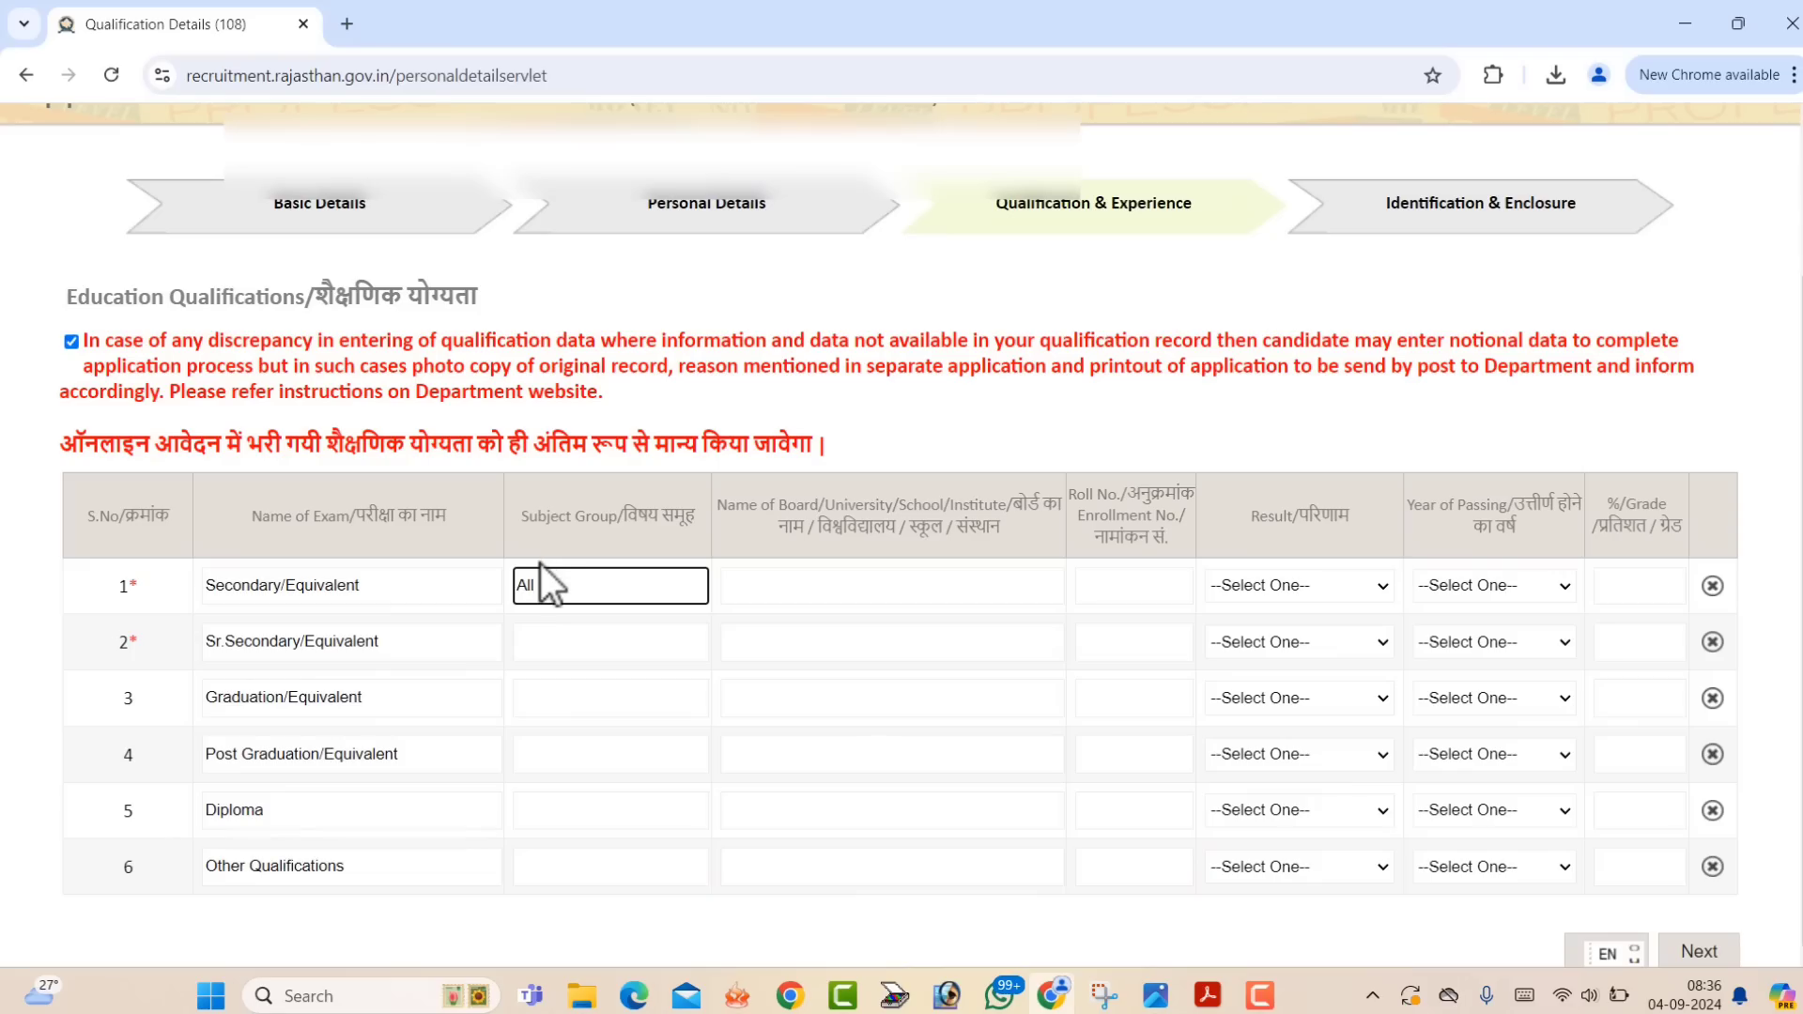
pyautogui.write('All sub')
pyautogui.click(827, 587)
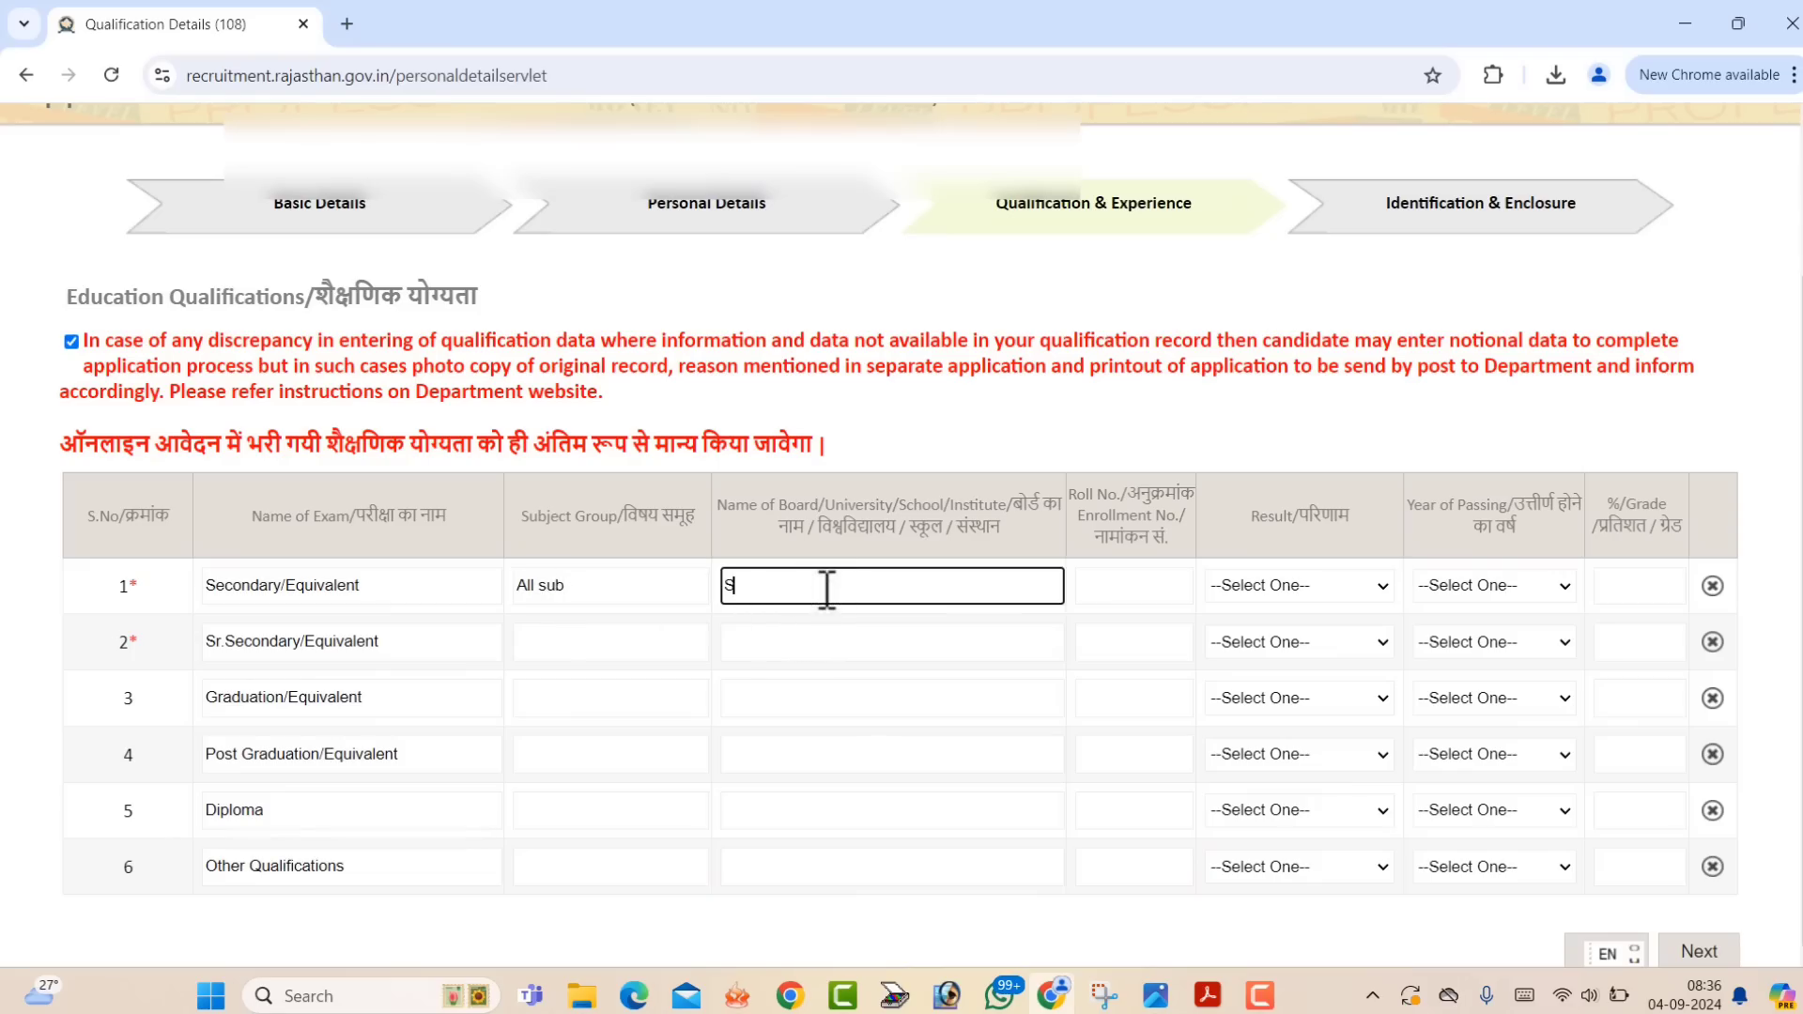
pyautogui.write('SER')
pyautogui.moveTo(762, 594); pyautogui.dragTo(700, 594)
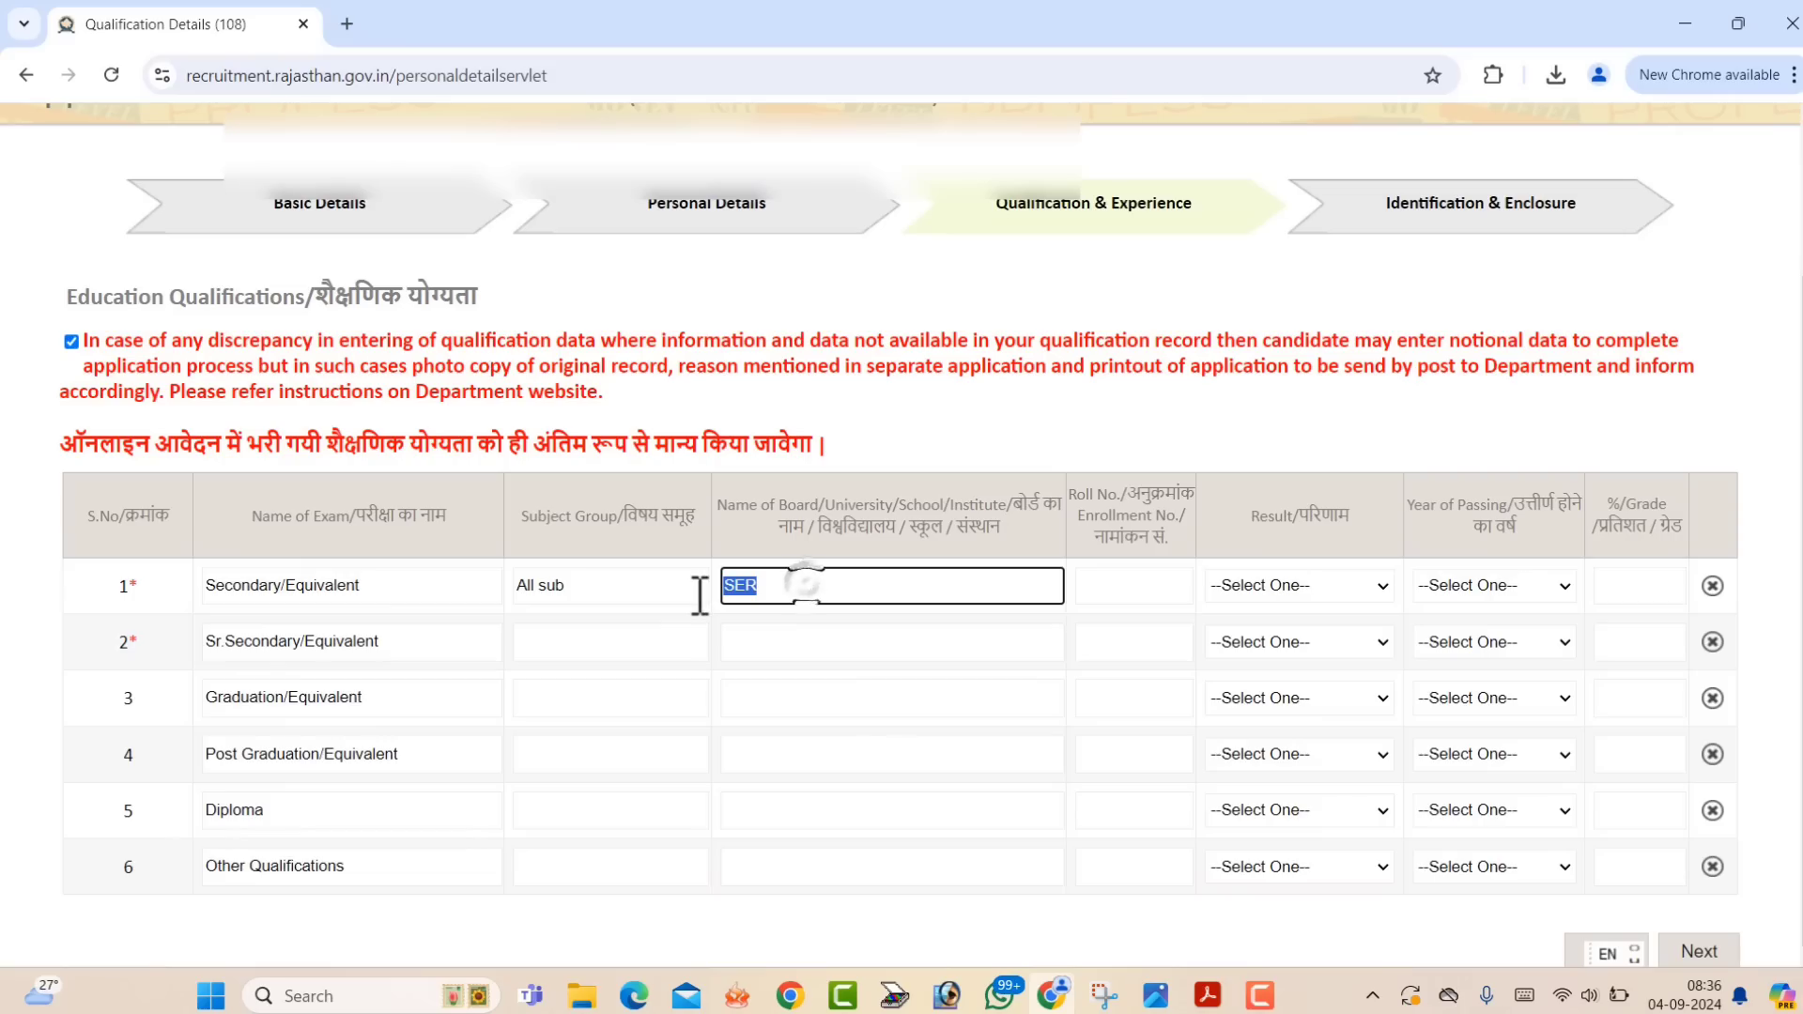
pyautogui.write('B')
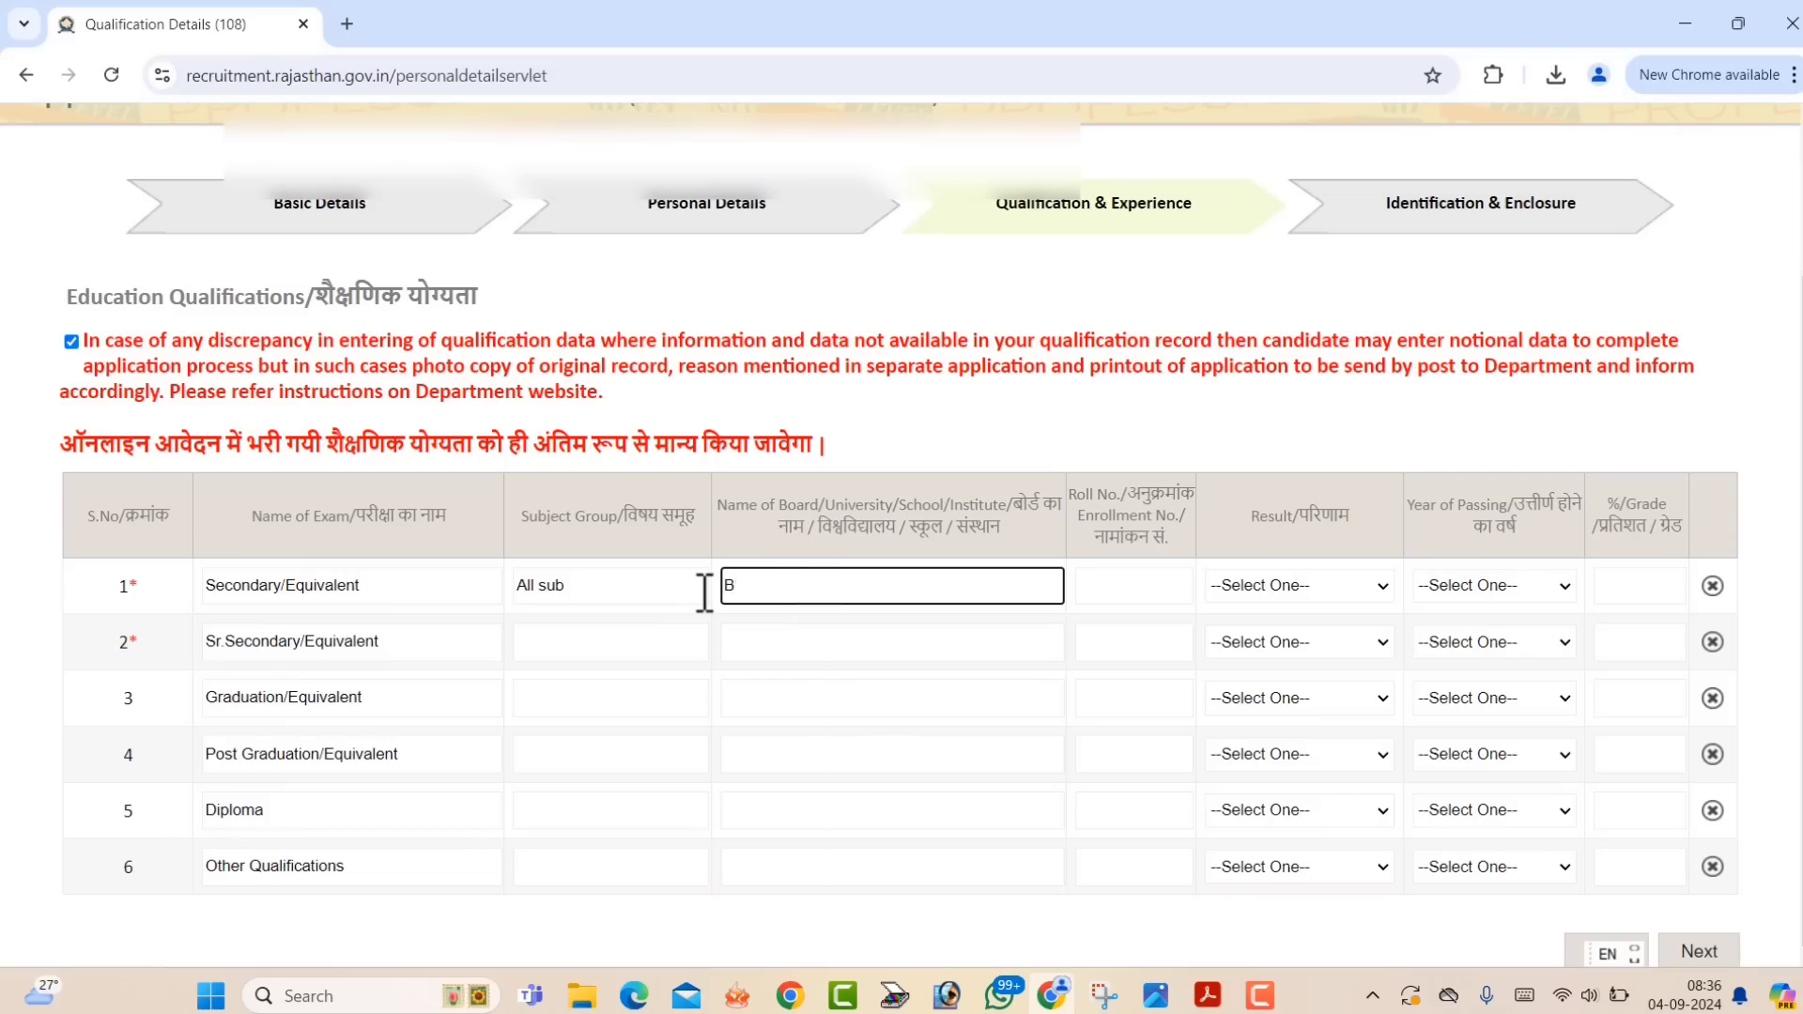
pyautogui.write('SER')
# Set the Secondary/Equivalent result to Percentage and the year of passing to 2013, and go to its percentage field.
pyautogui.click(1267, 583)
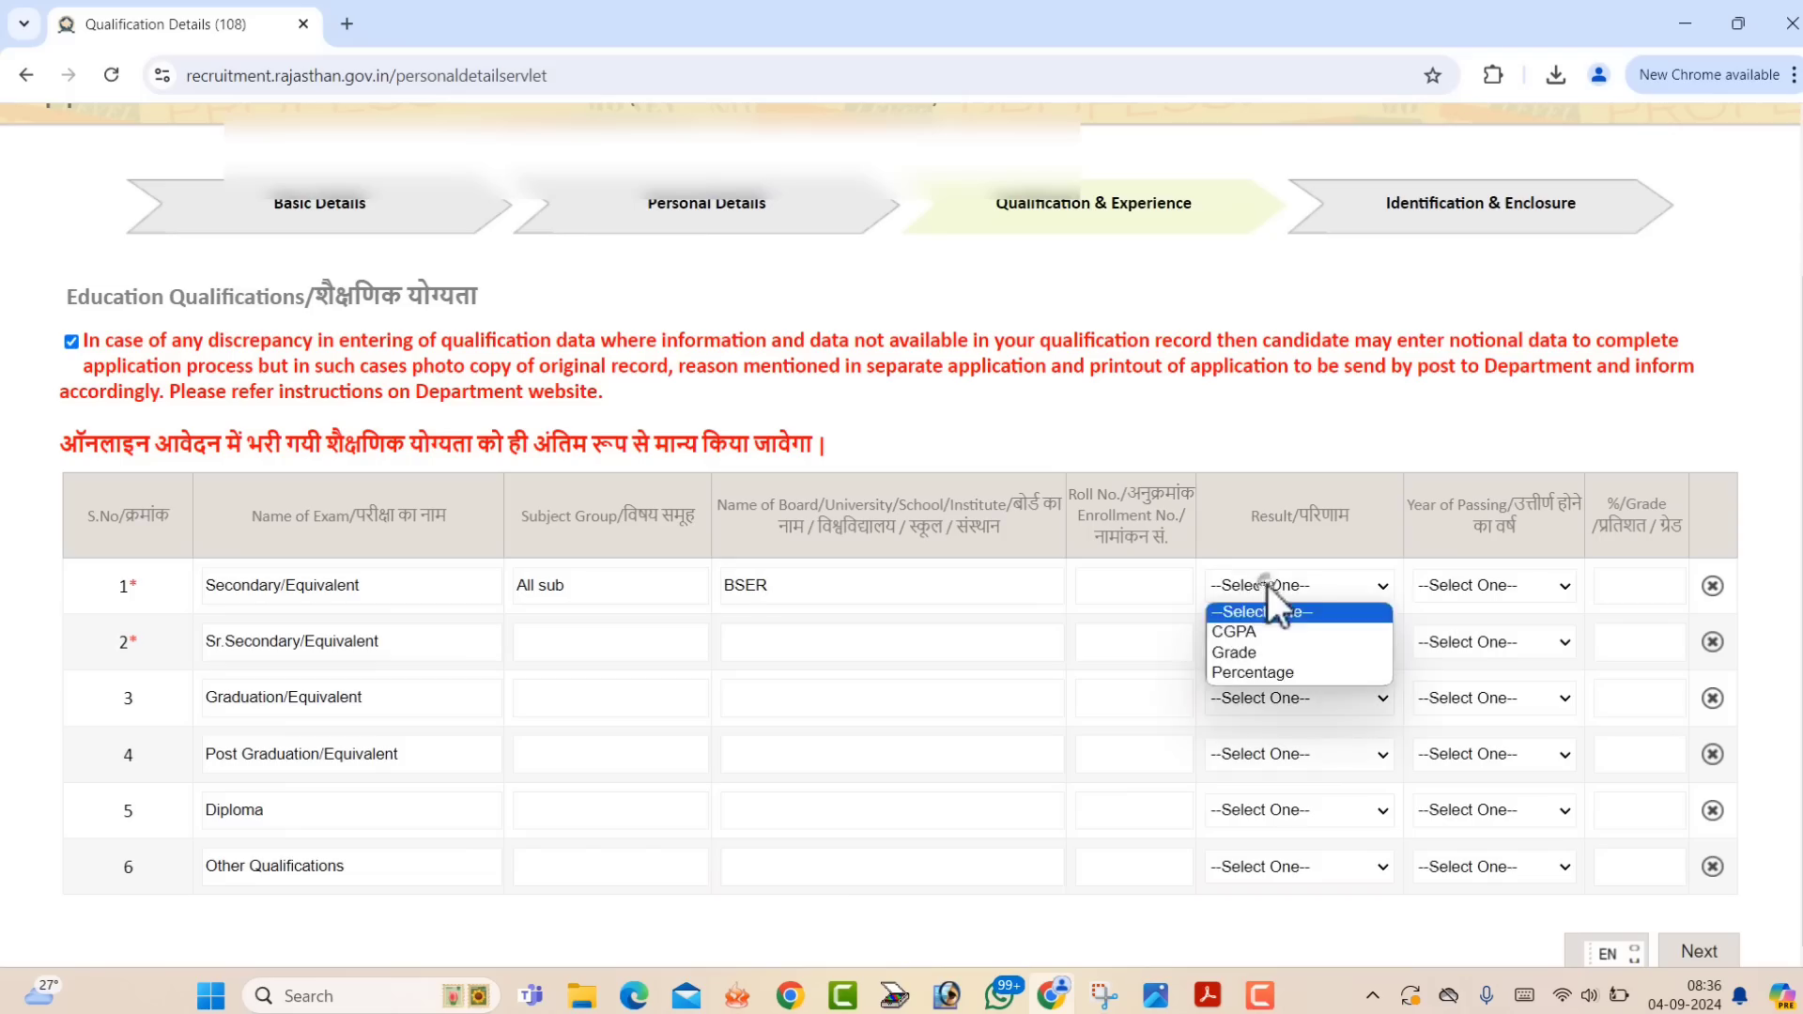
pyautogui.click(1263, 671)
pyautogui.click(1466, 586)
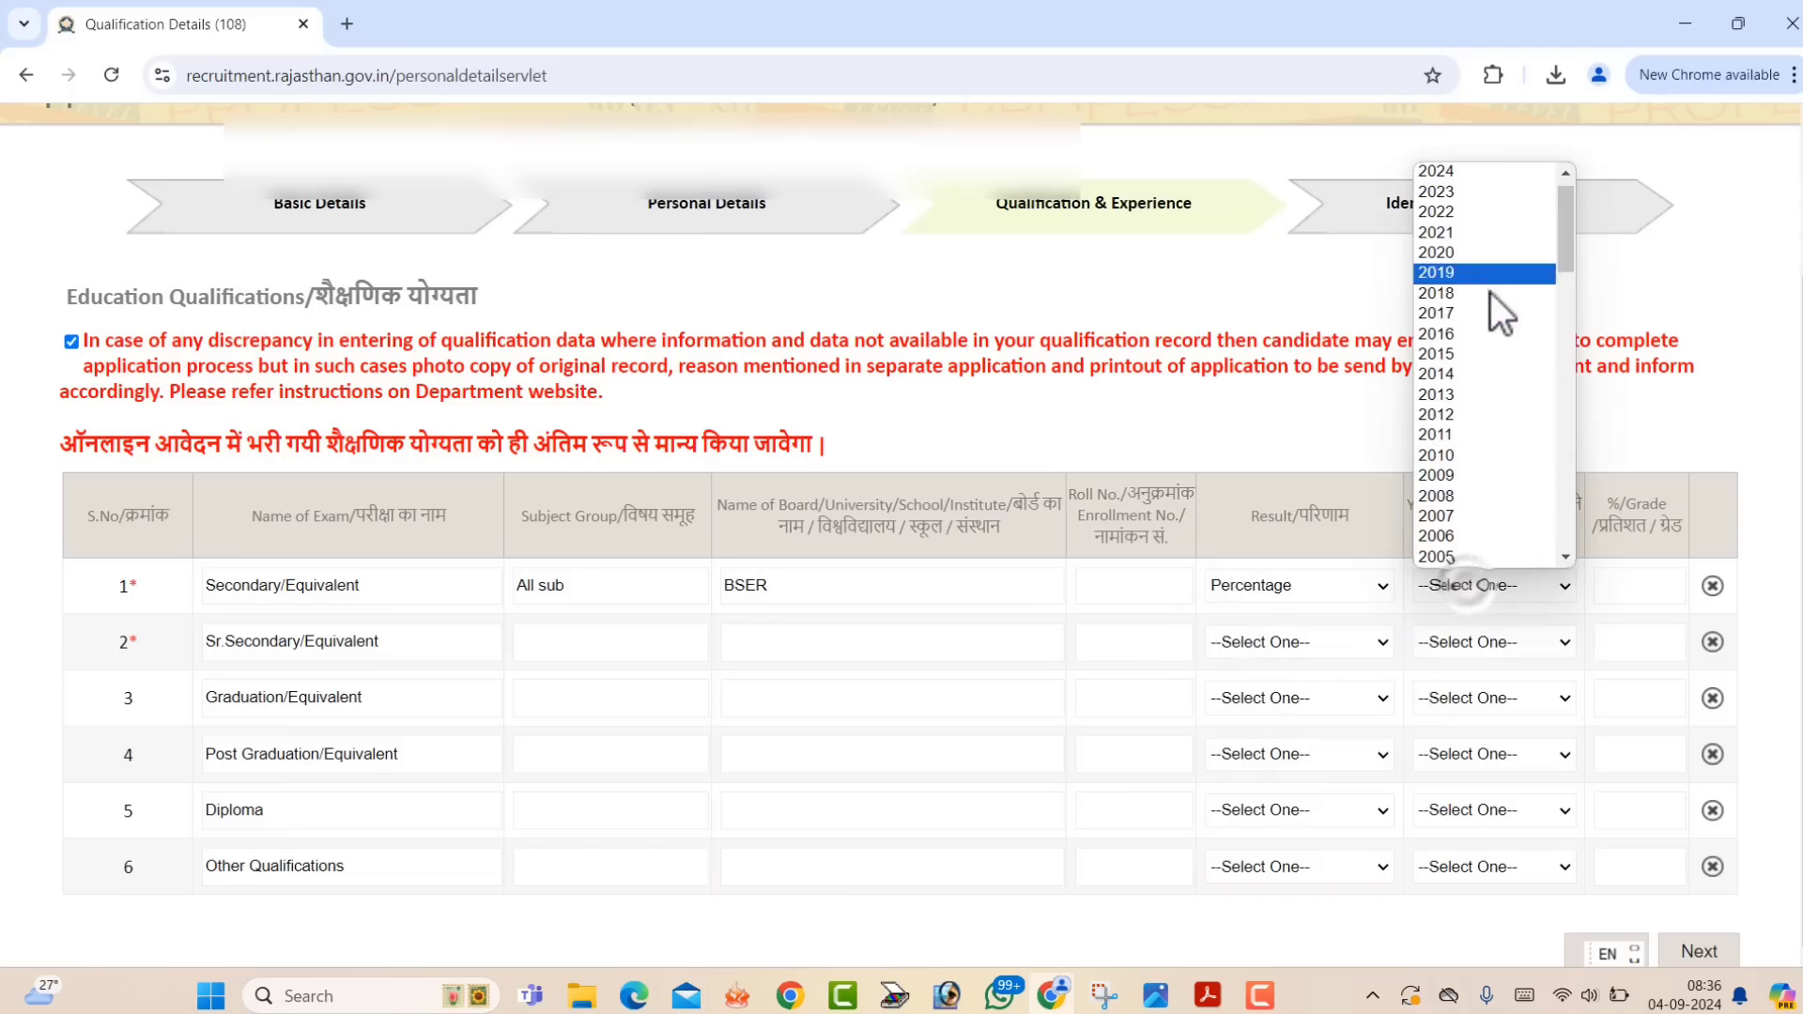
pyautogui.click(1475, 395)
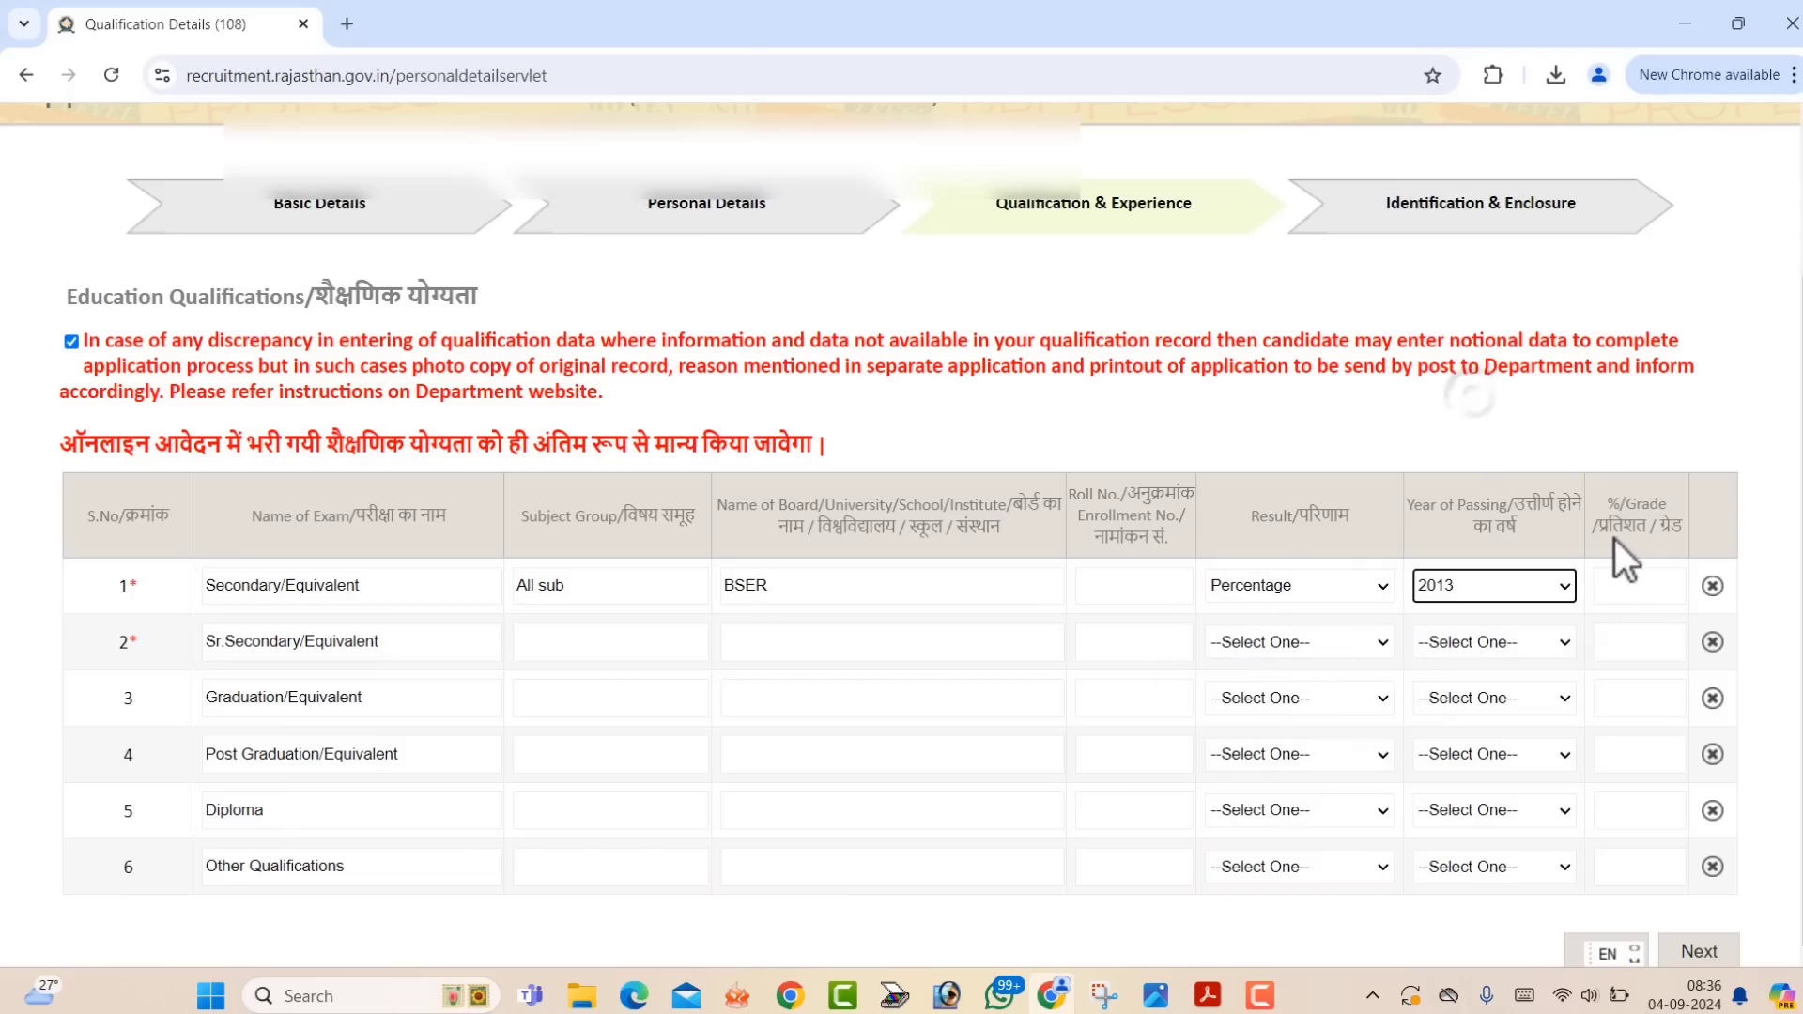
pyautogui.click(1642, 592)
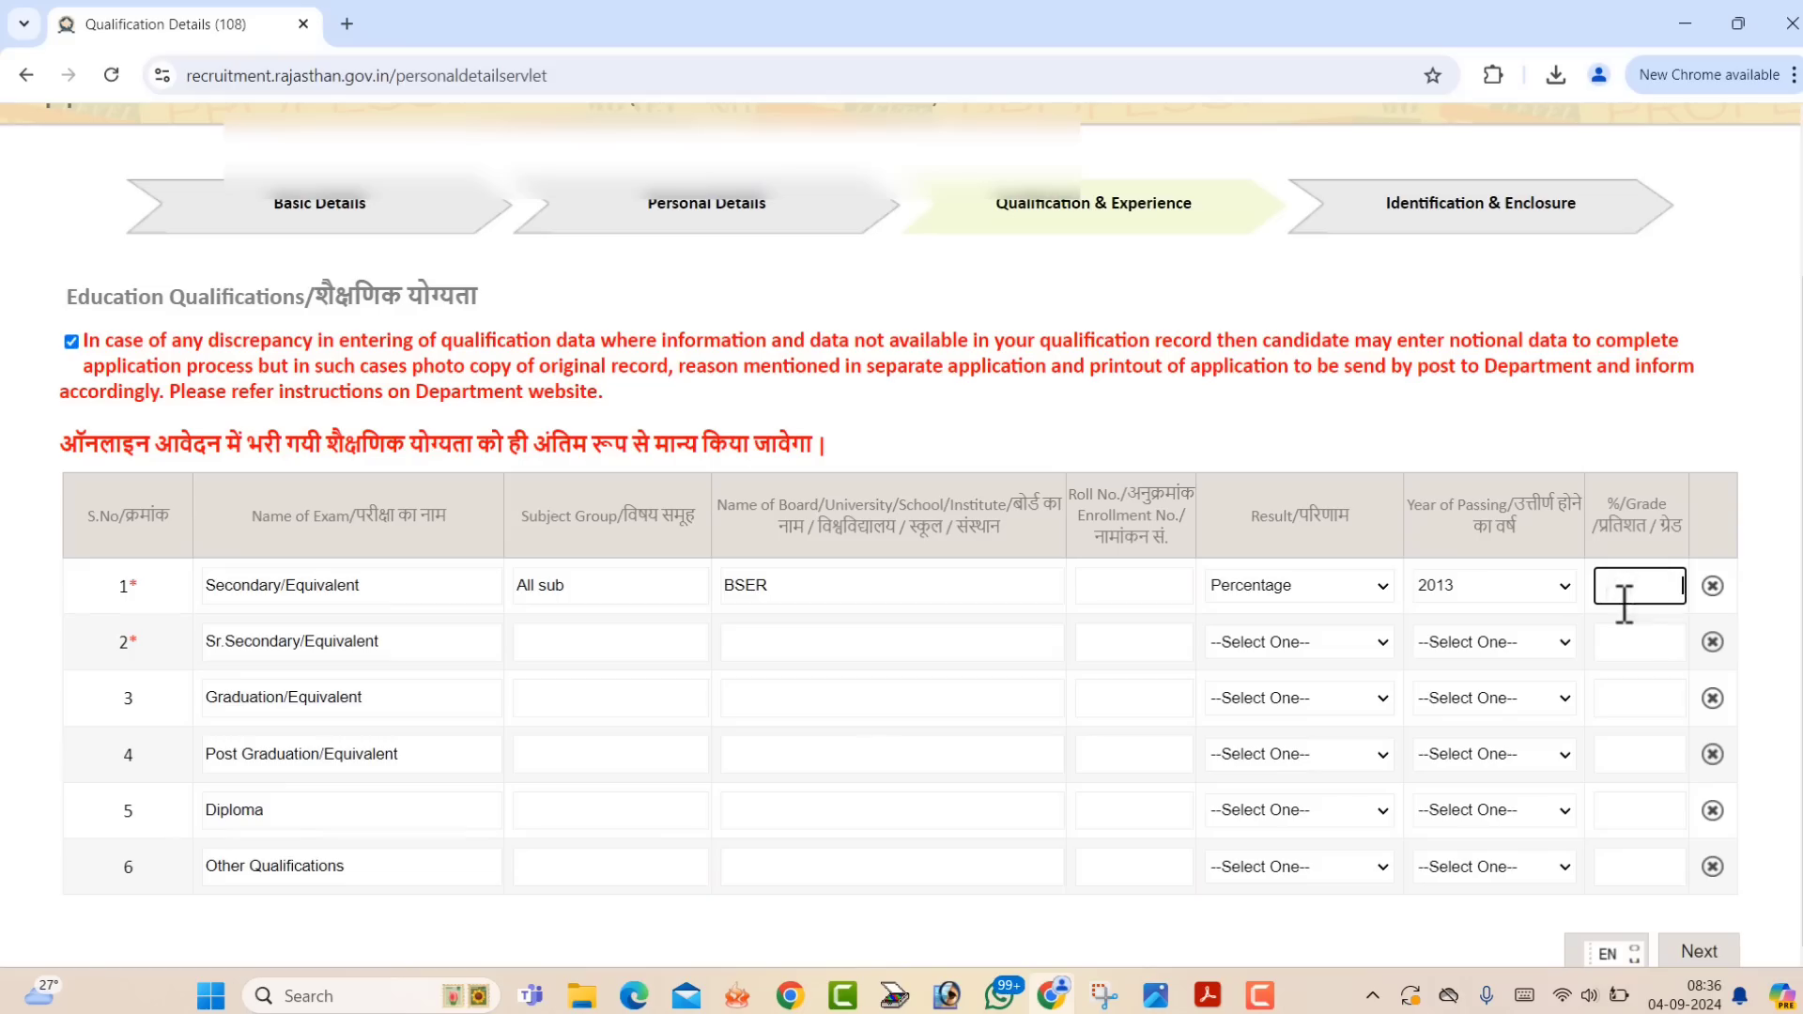
# Fill the Sr.Secondary/Equivalent row with subject Arts, board BSER, result Percentage and passing year 2015, and proceed to Identification & Enclosure.
pyautogui.click(594, 644)
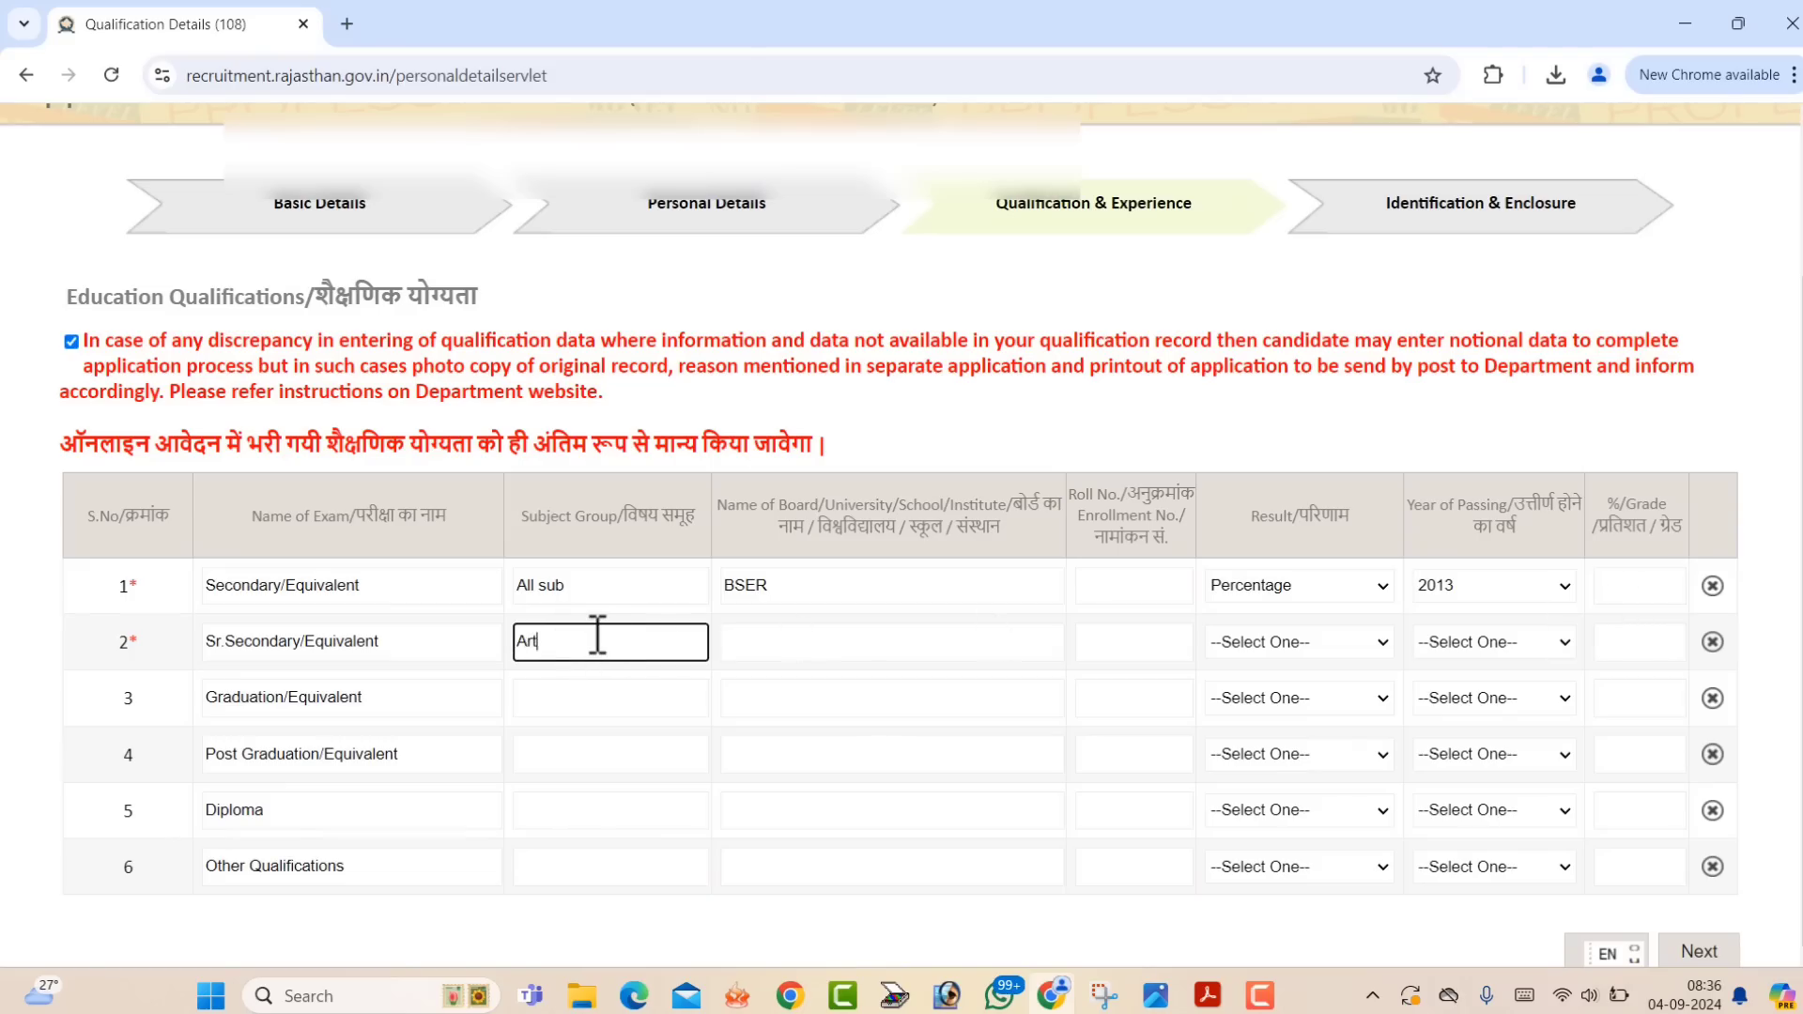
pyautogui.click(754, 646)
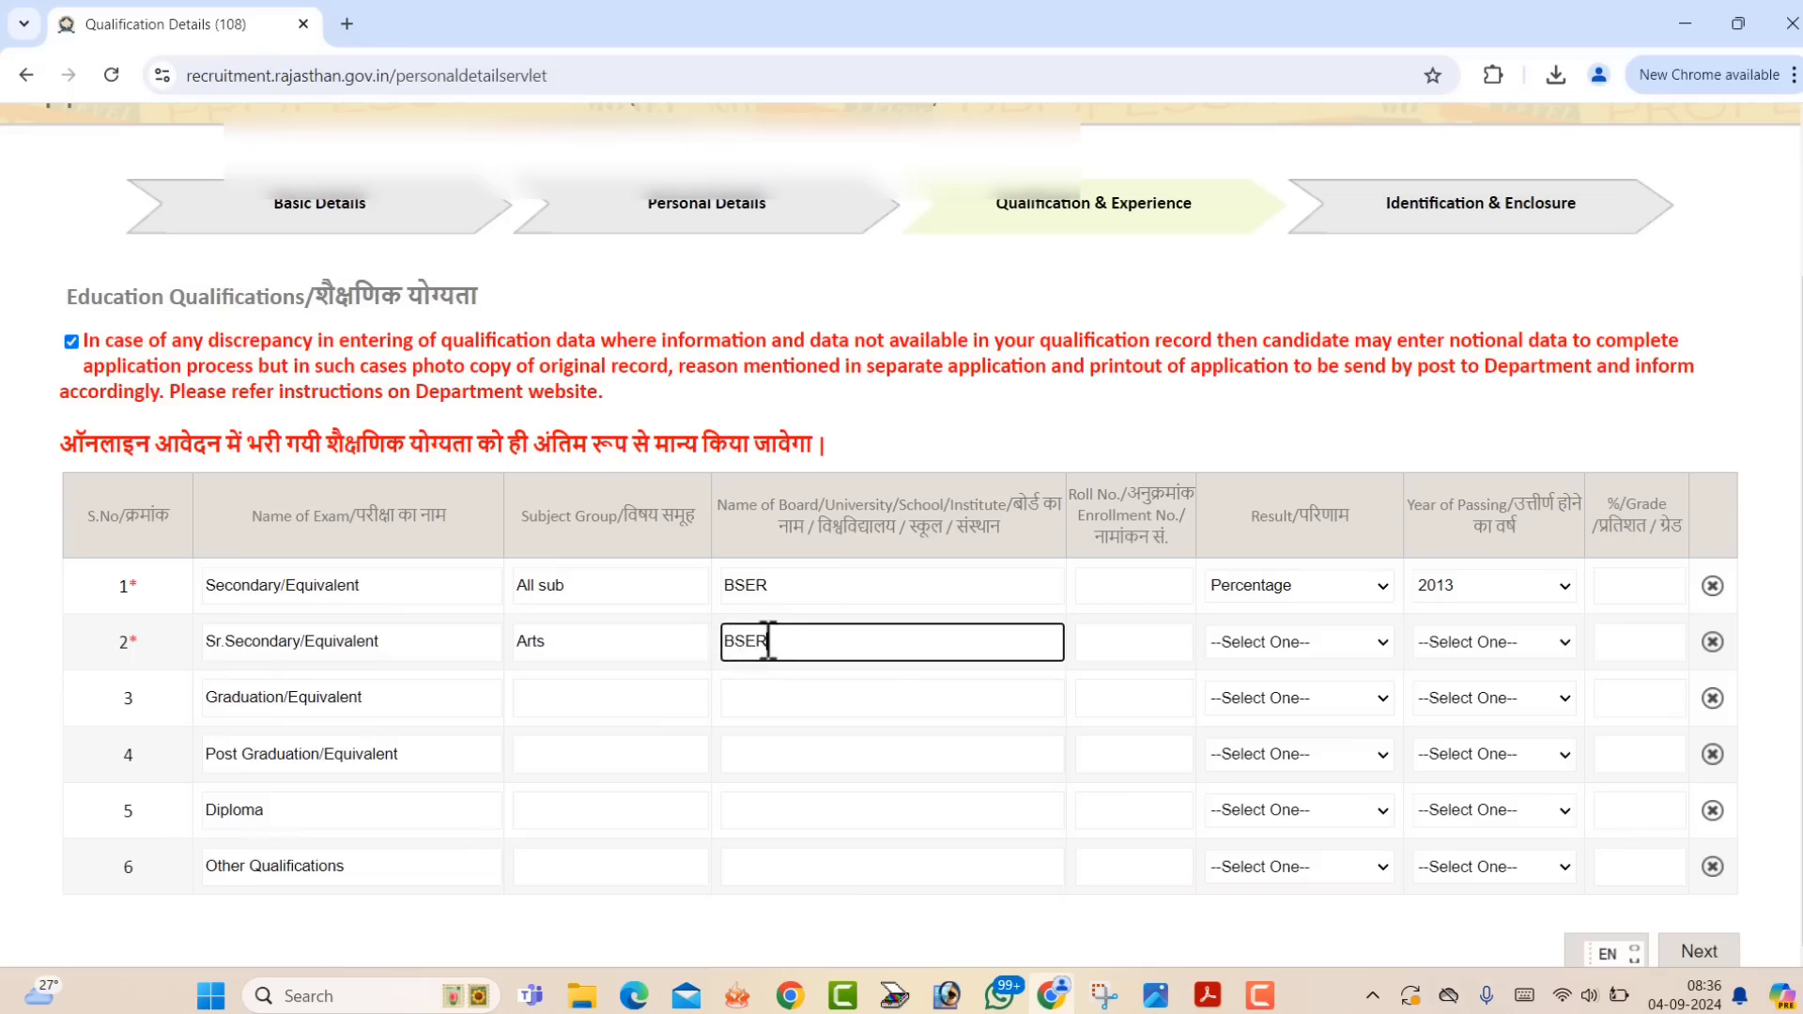
pyautogui.click(1248, 645)
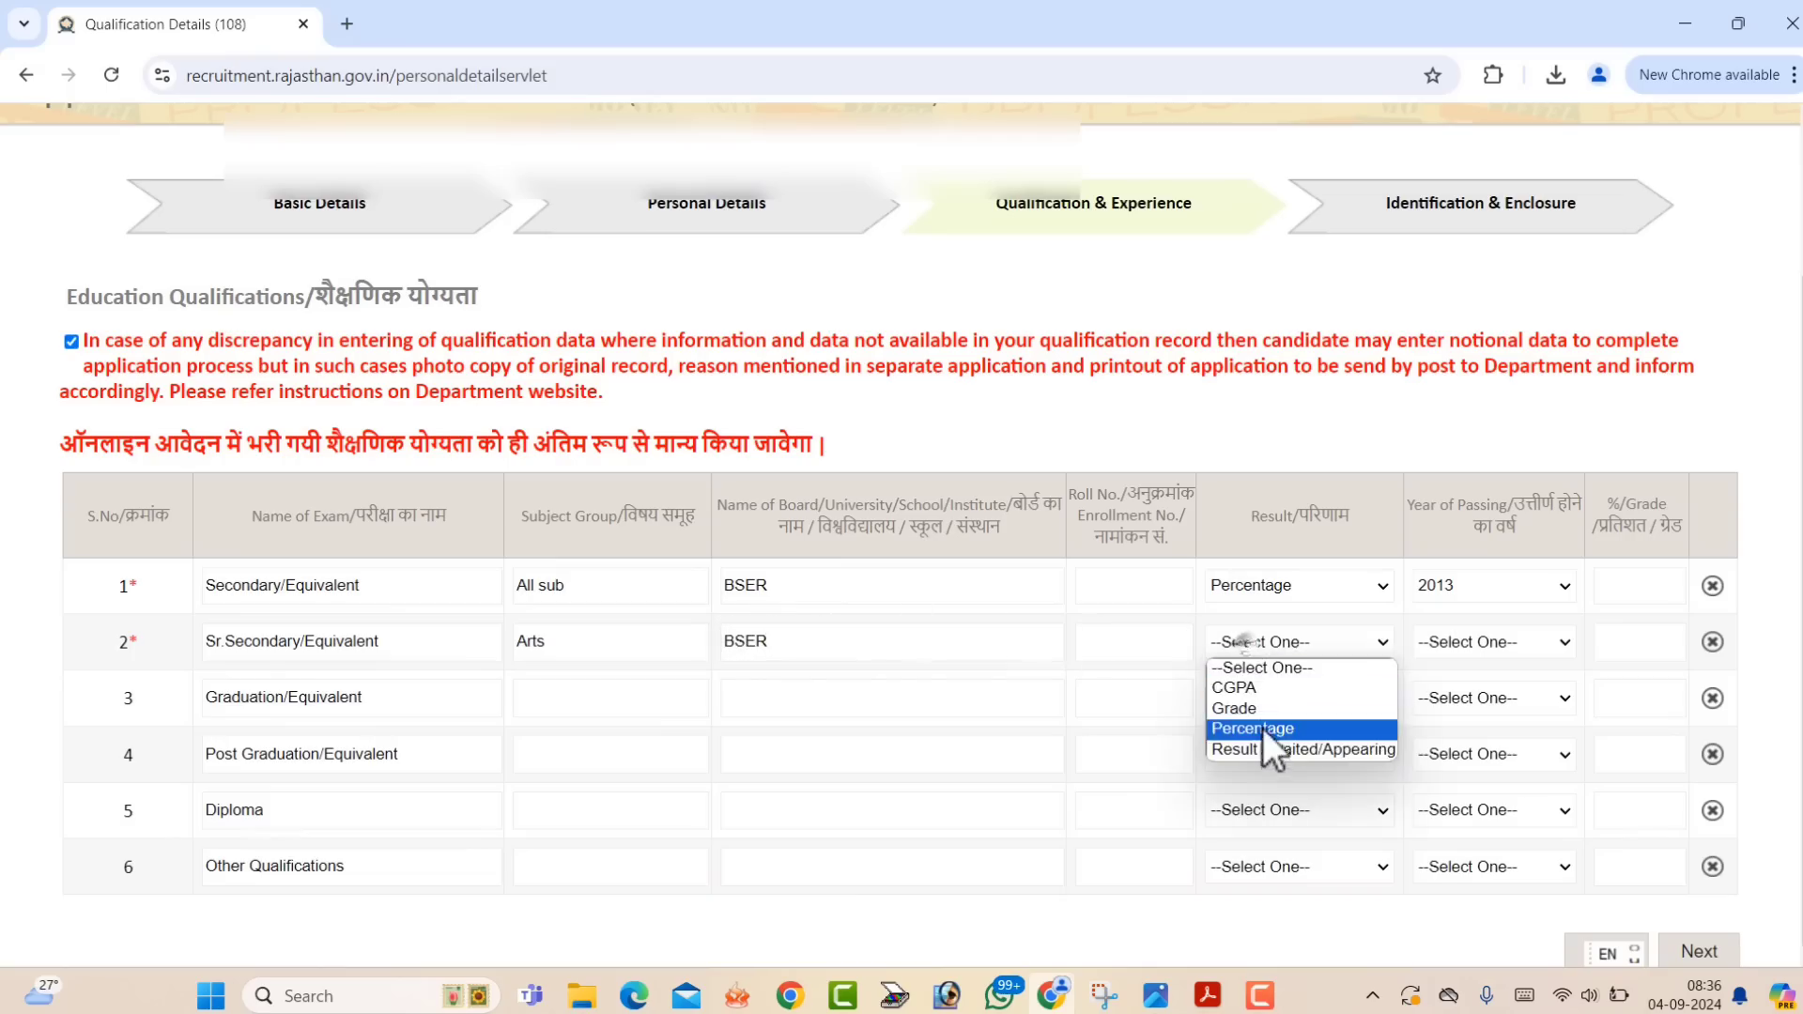
pyautogui.click(1262, 729)
pyautogui.click(1479, 646)
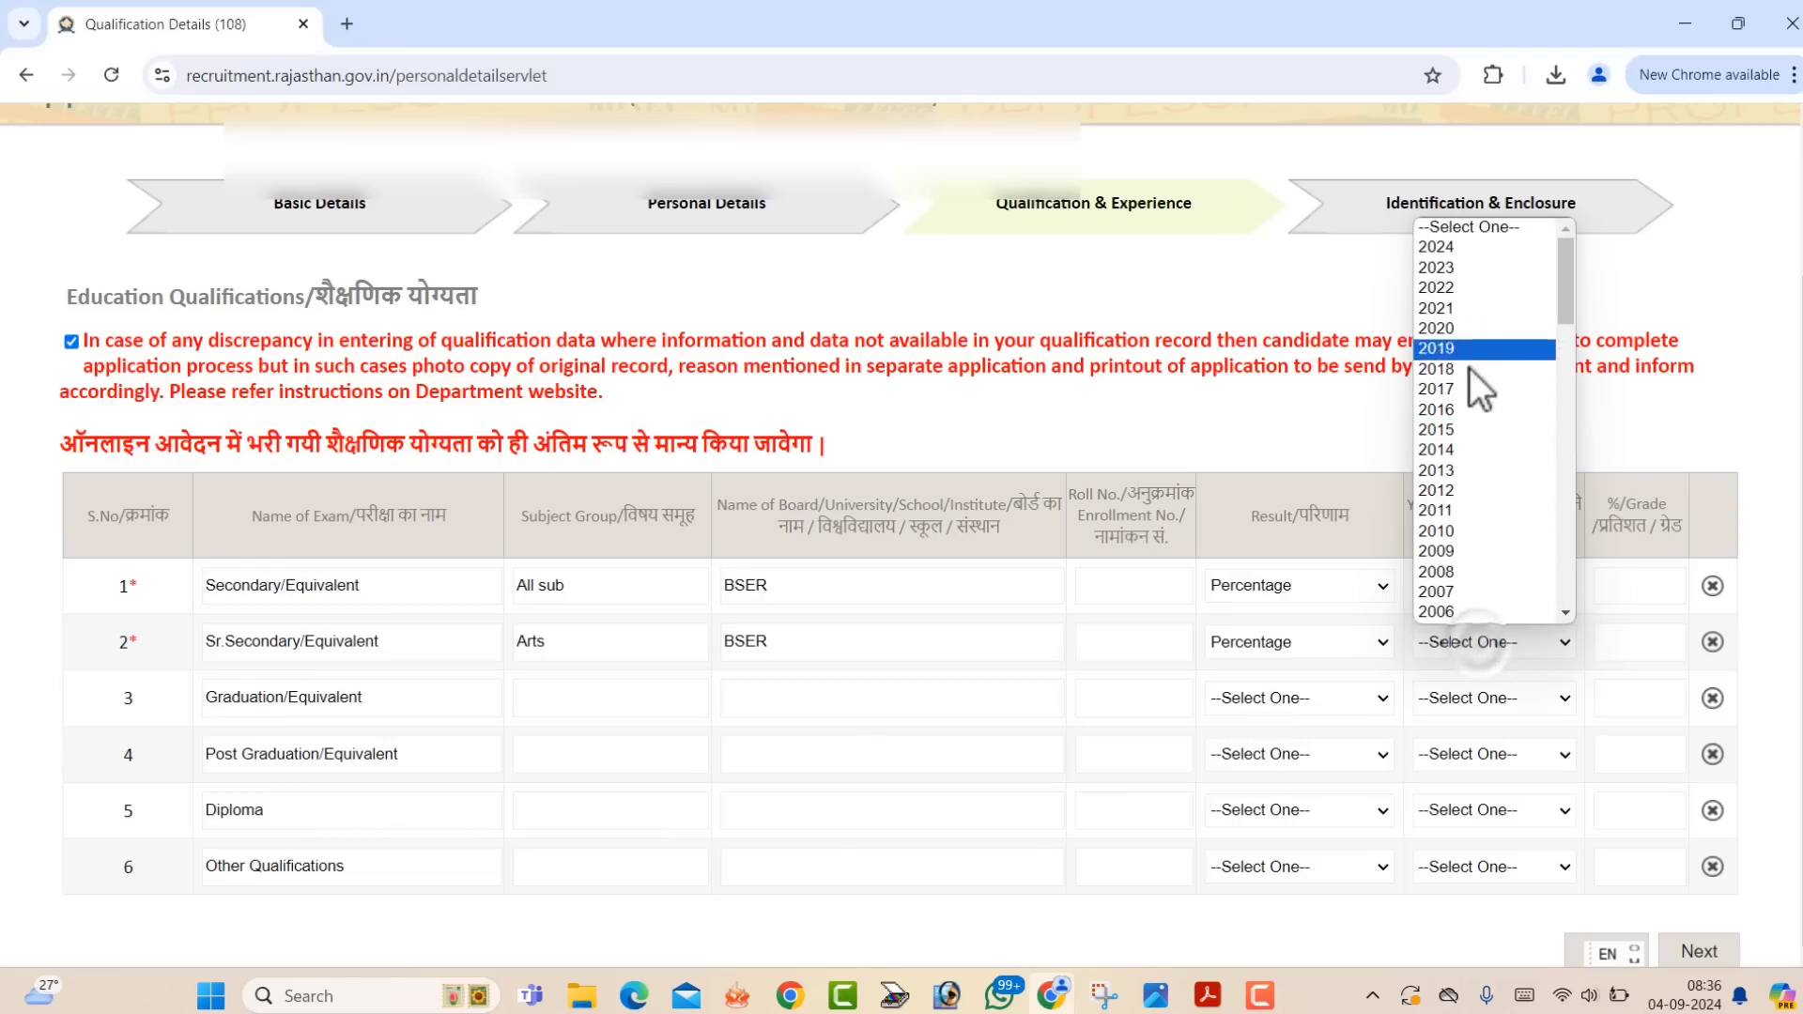
pyautogui.click(1468, 428)
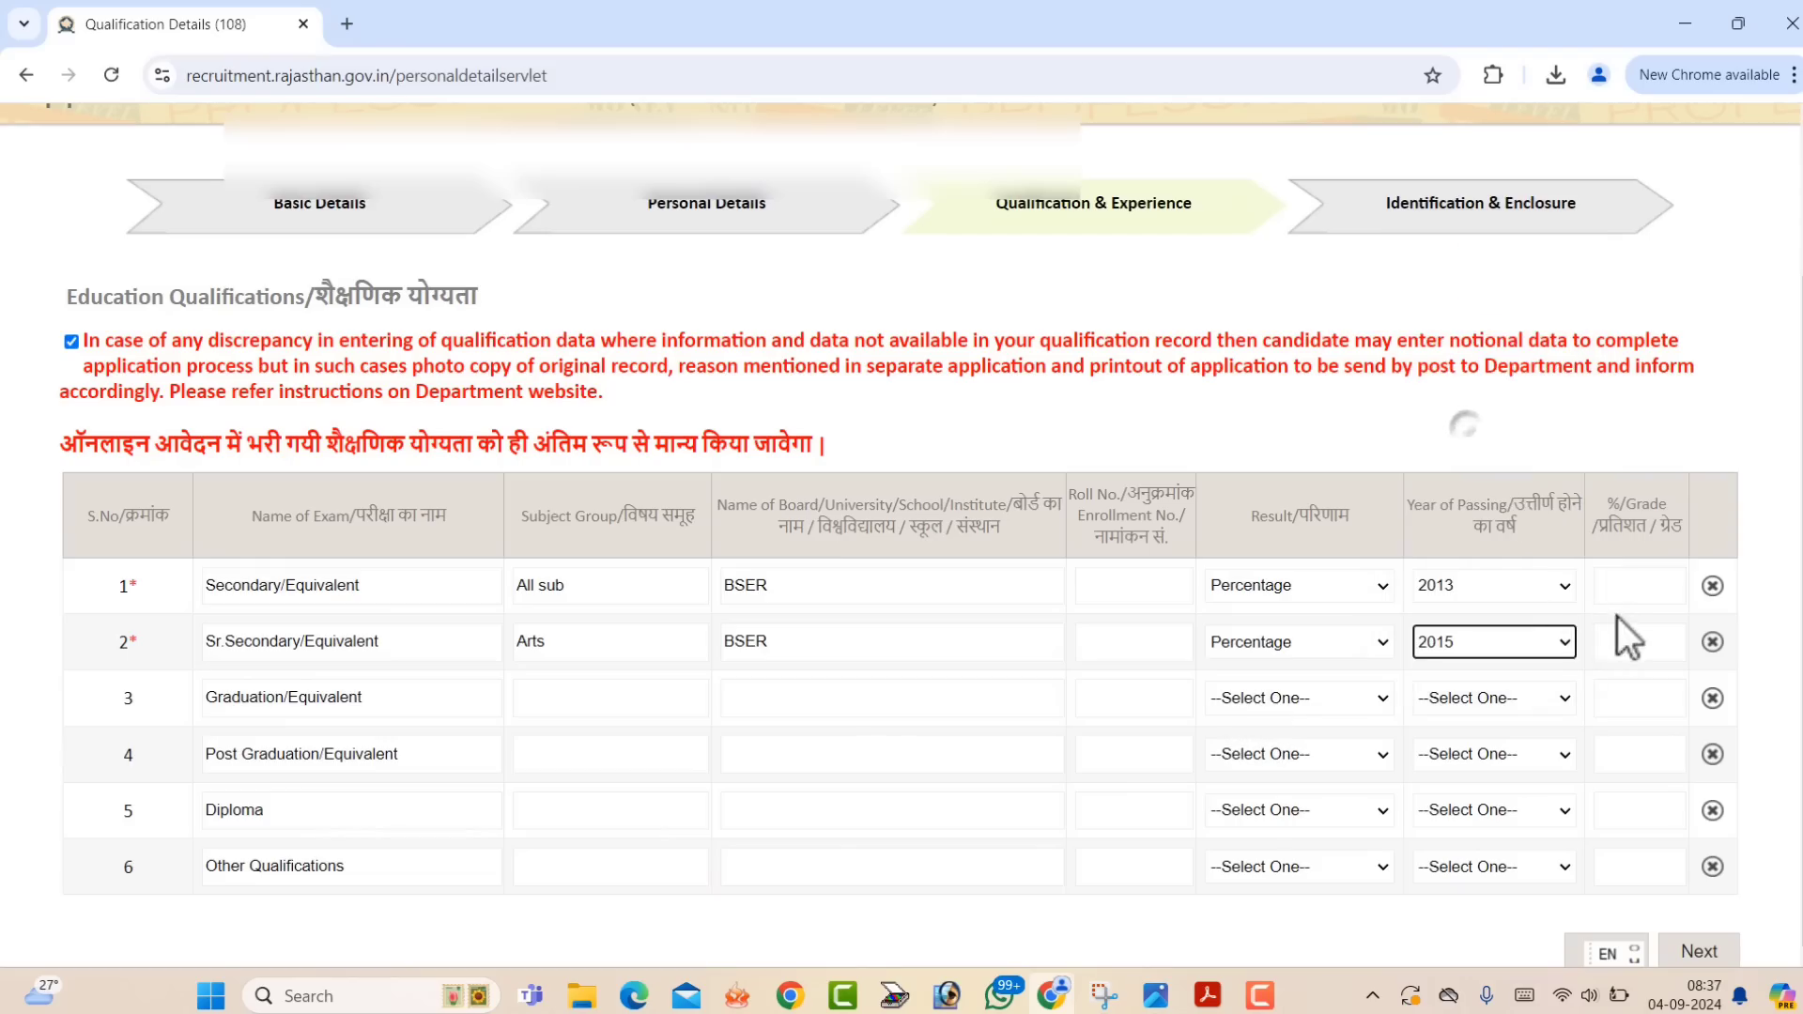
pyautogui.click(1608, 627)
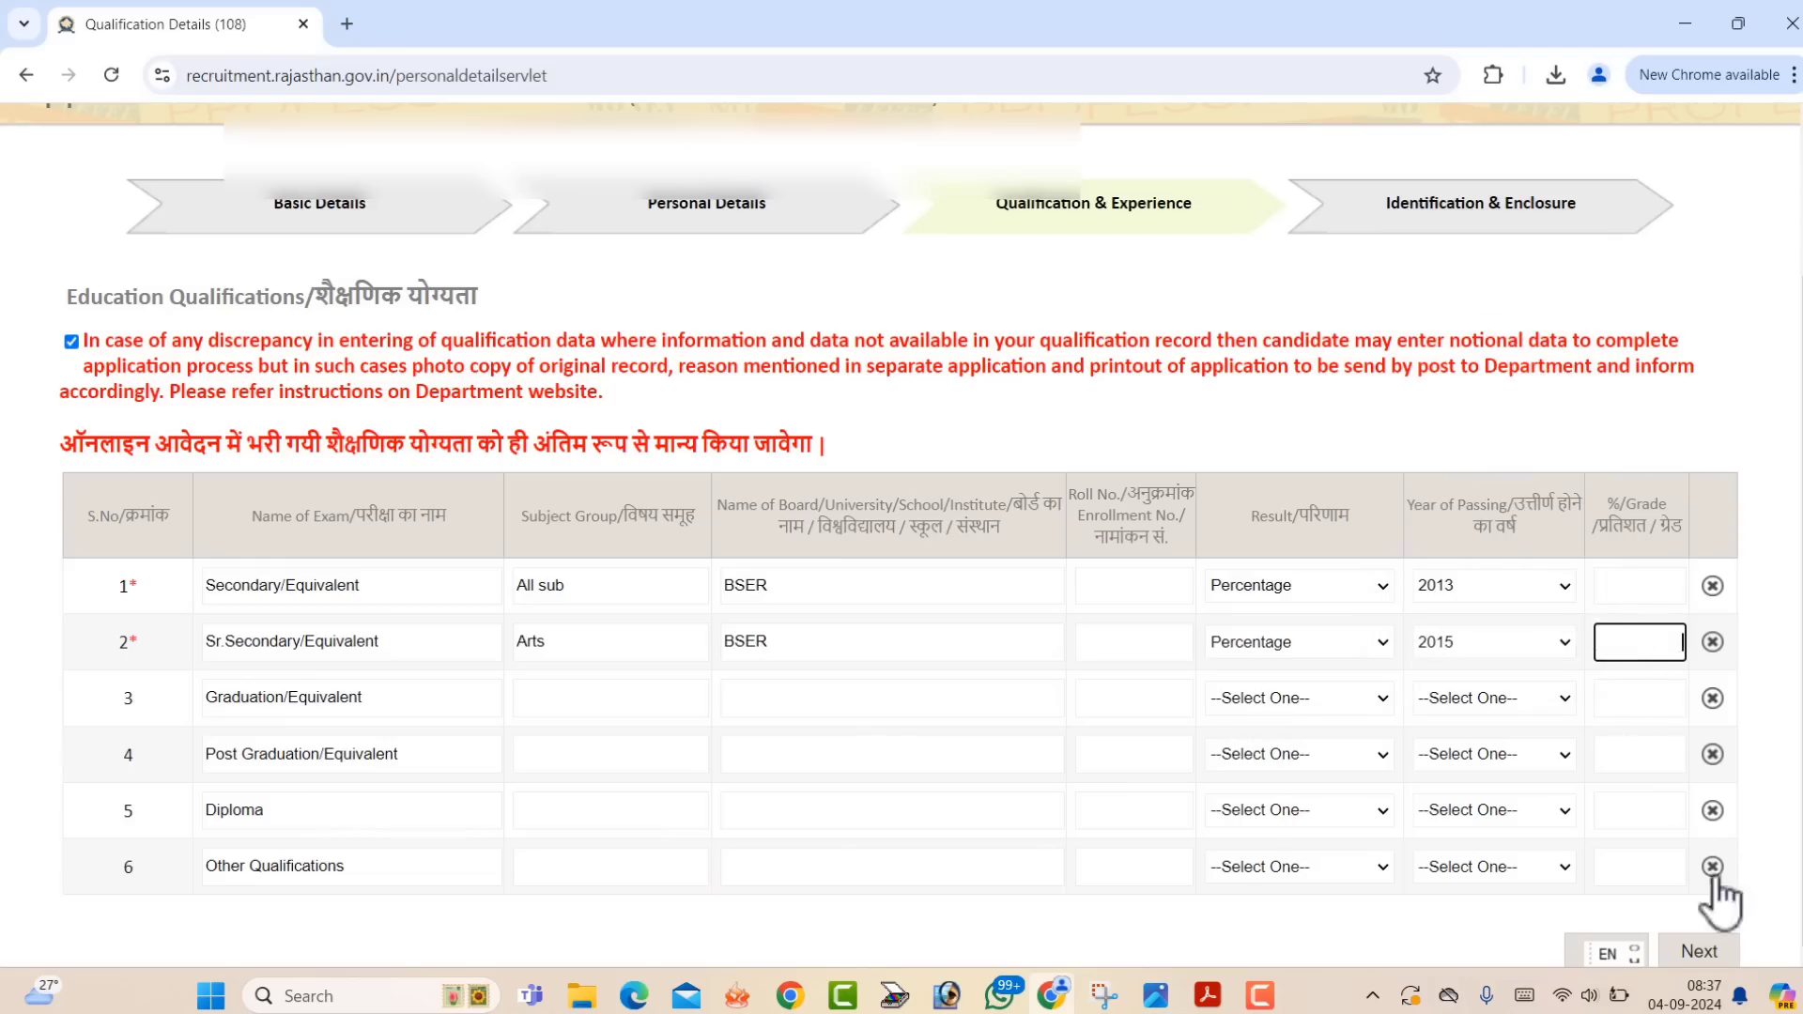
pyautogui.click(1695, 953)
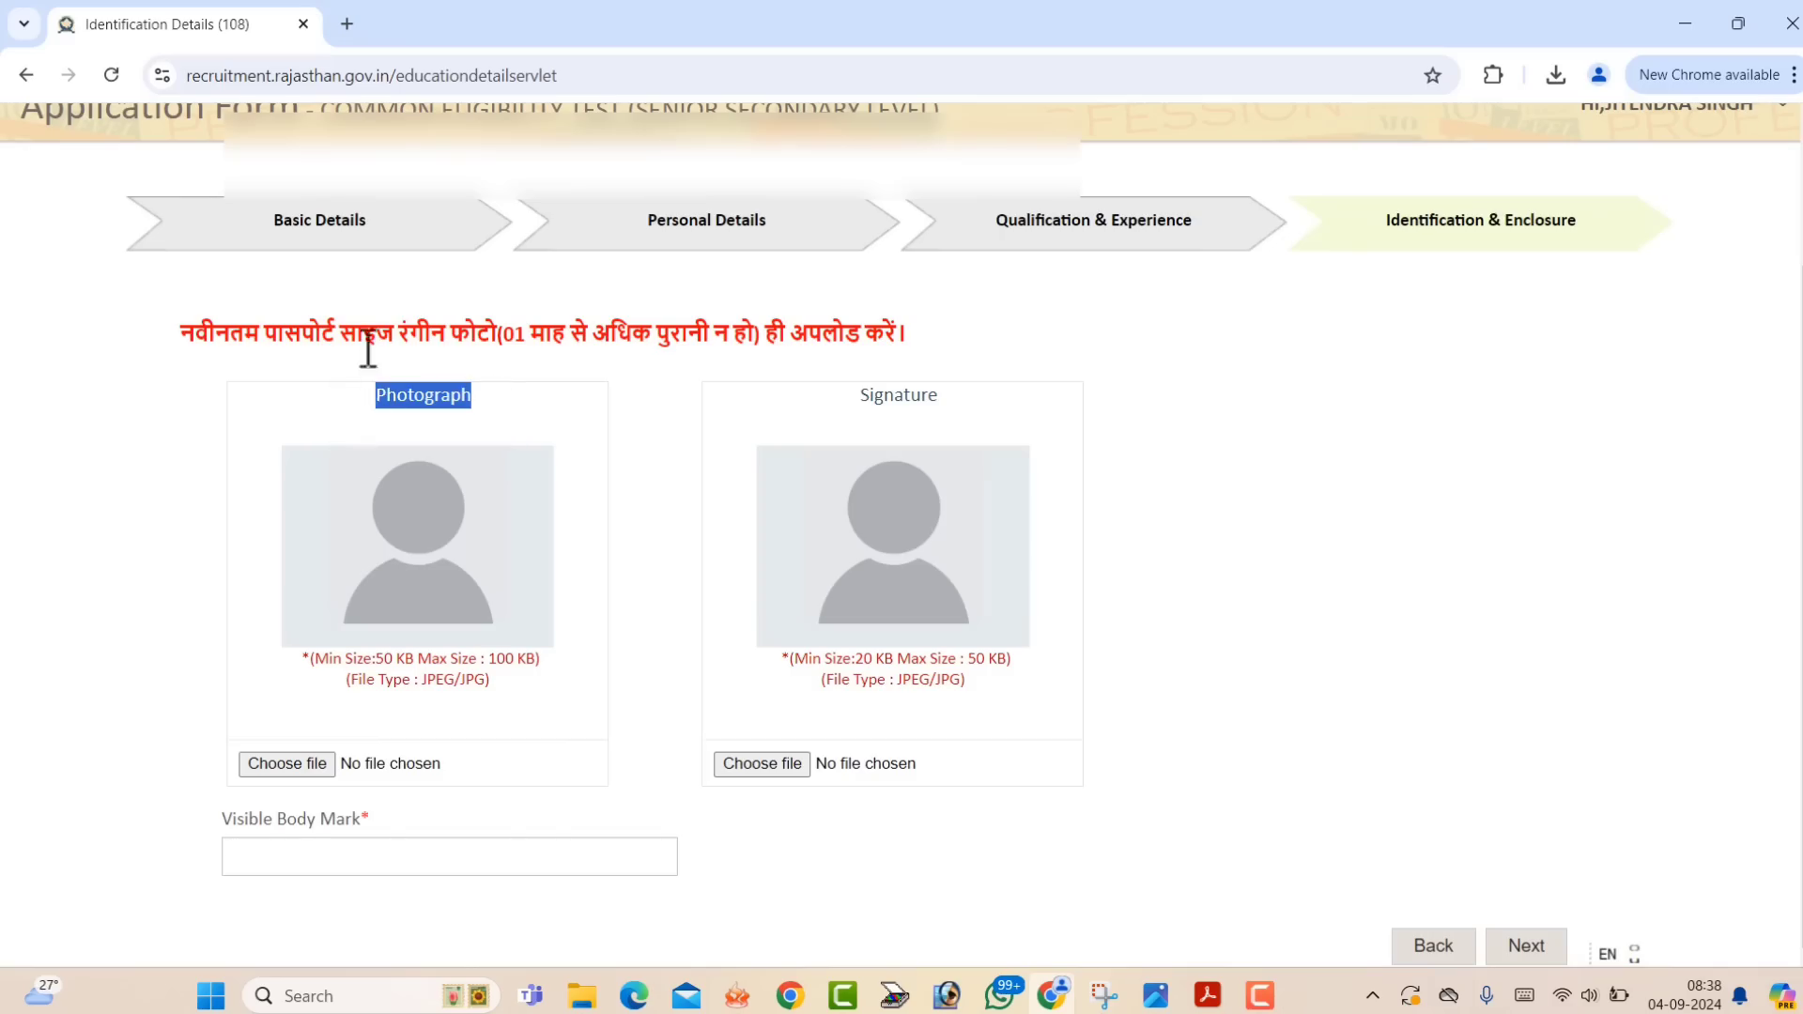
# Check the recency, file size and file type requirements for the photograph and signature uploads.
pyautogui.moveTo(371, 346); pyautogui.dragTo(839, 347)
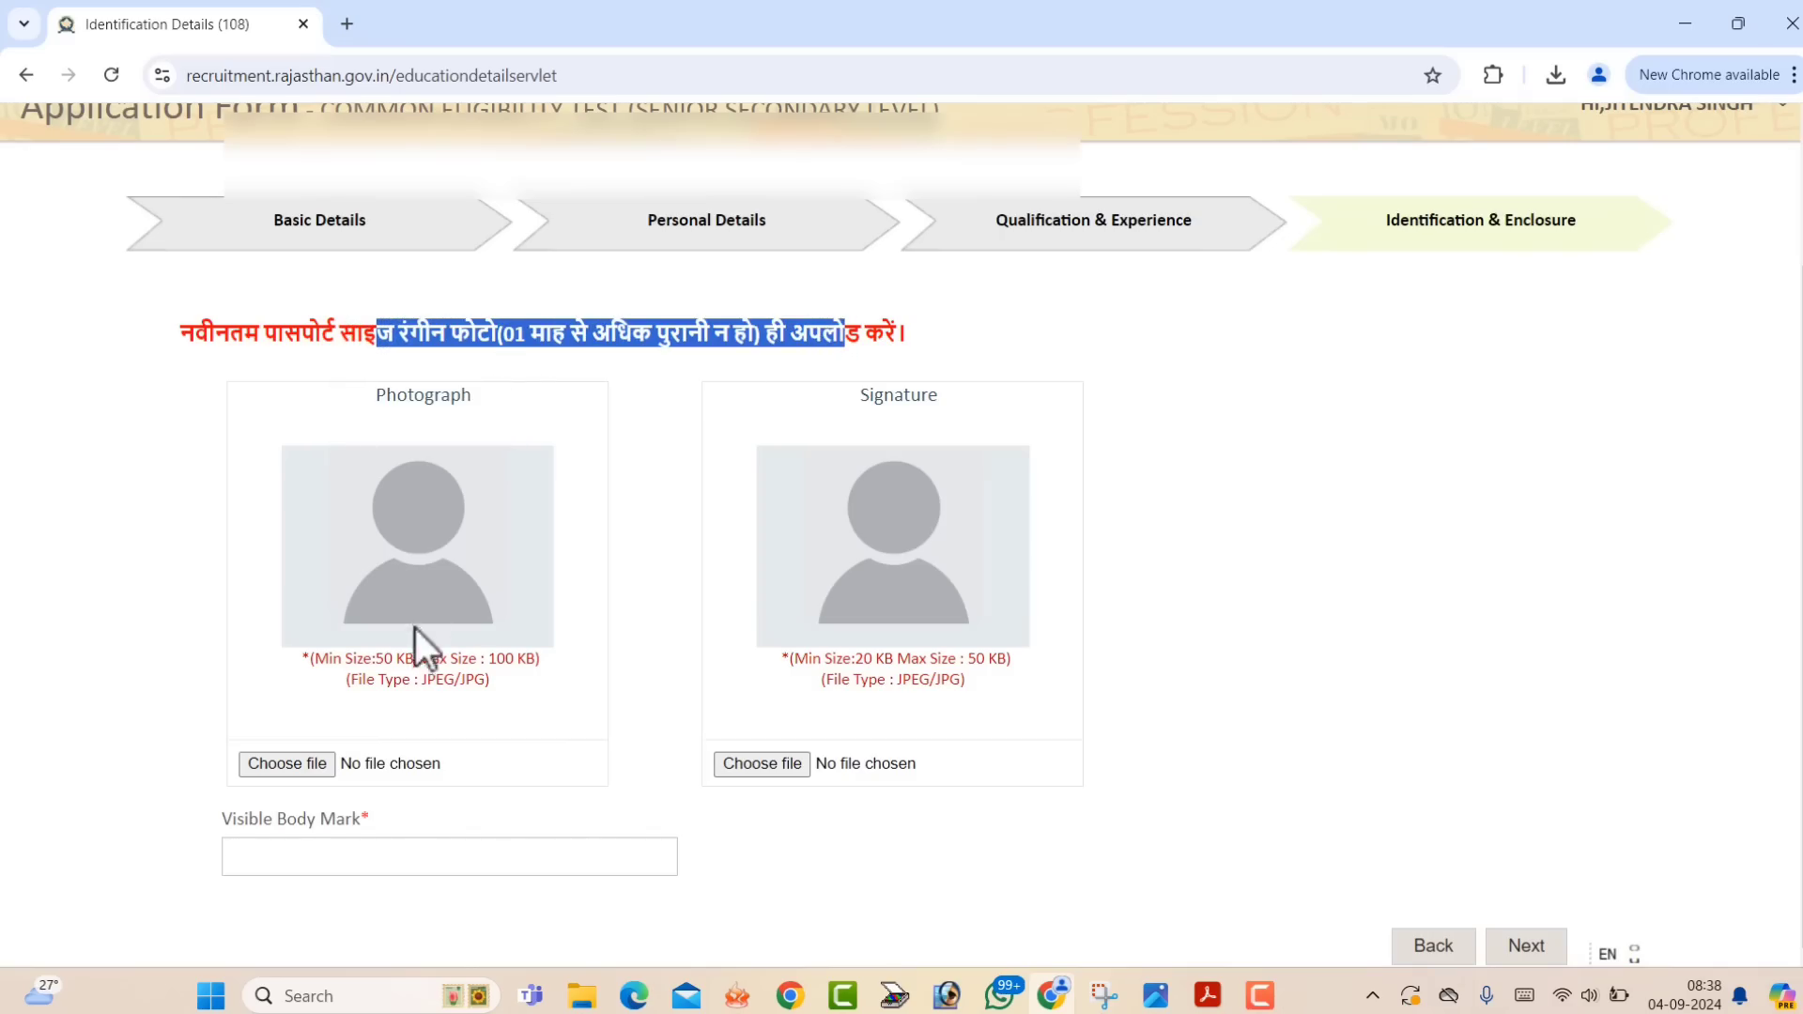
pyautogui.moveTo(373, 662); pyautogui.dragTo(521, 692)
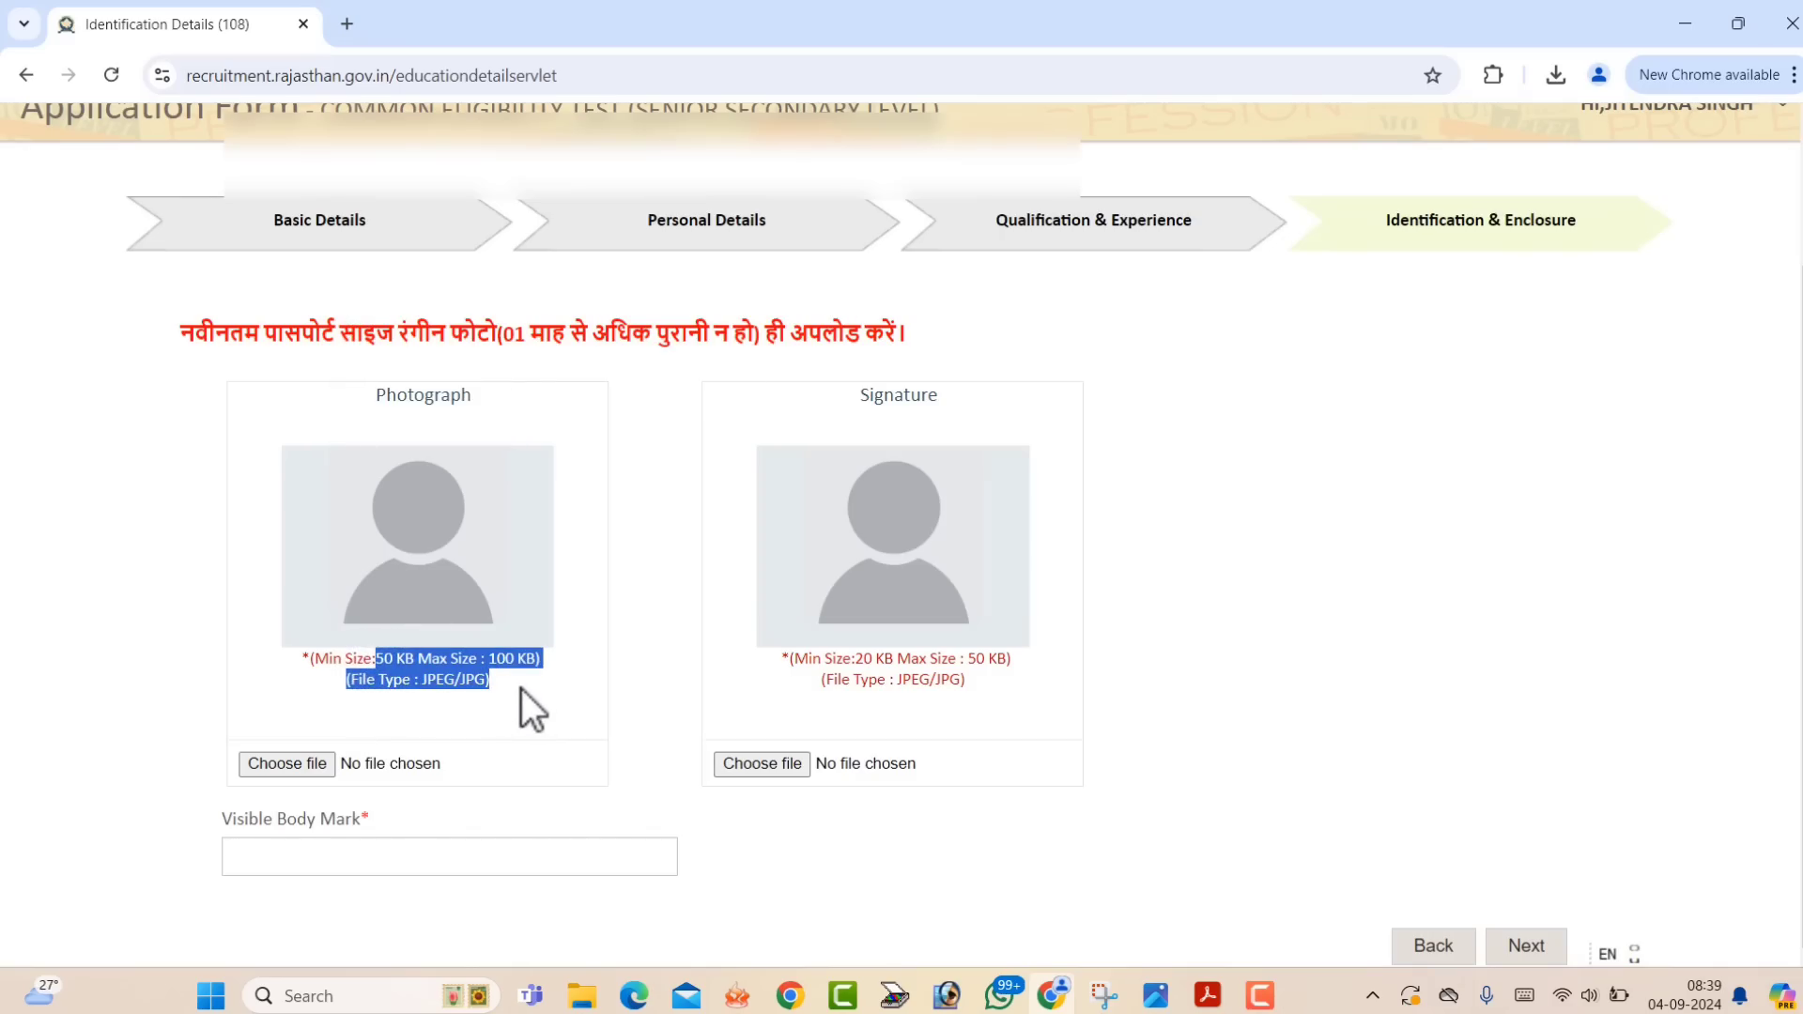
pyautogui.moveTo(843, 672)
pyautogui.mouseDown()
pyautogui.moveTo(967, 680)
pyautogui.moveTo(858, 658)
pyautogui.moveTo(965, 677)
pyautogui.mouseUp()
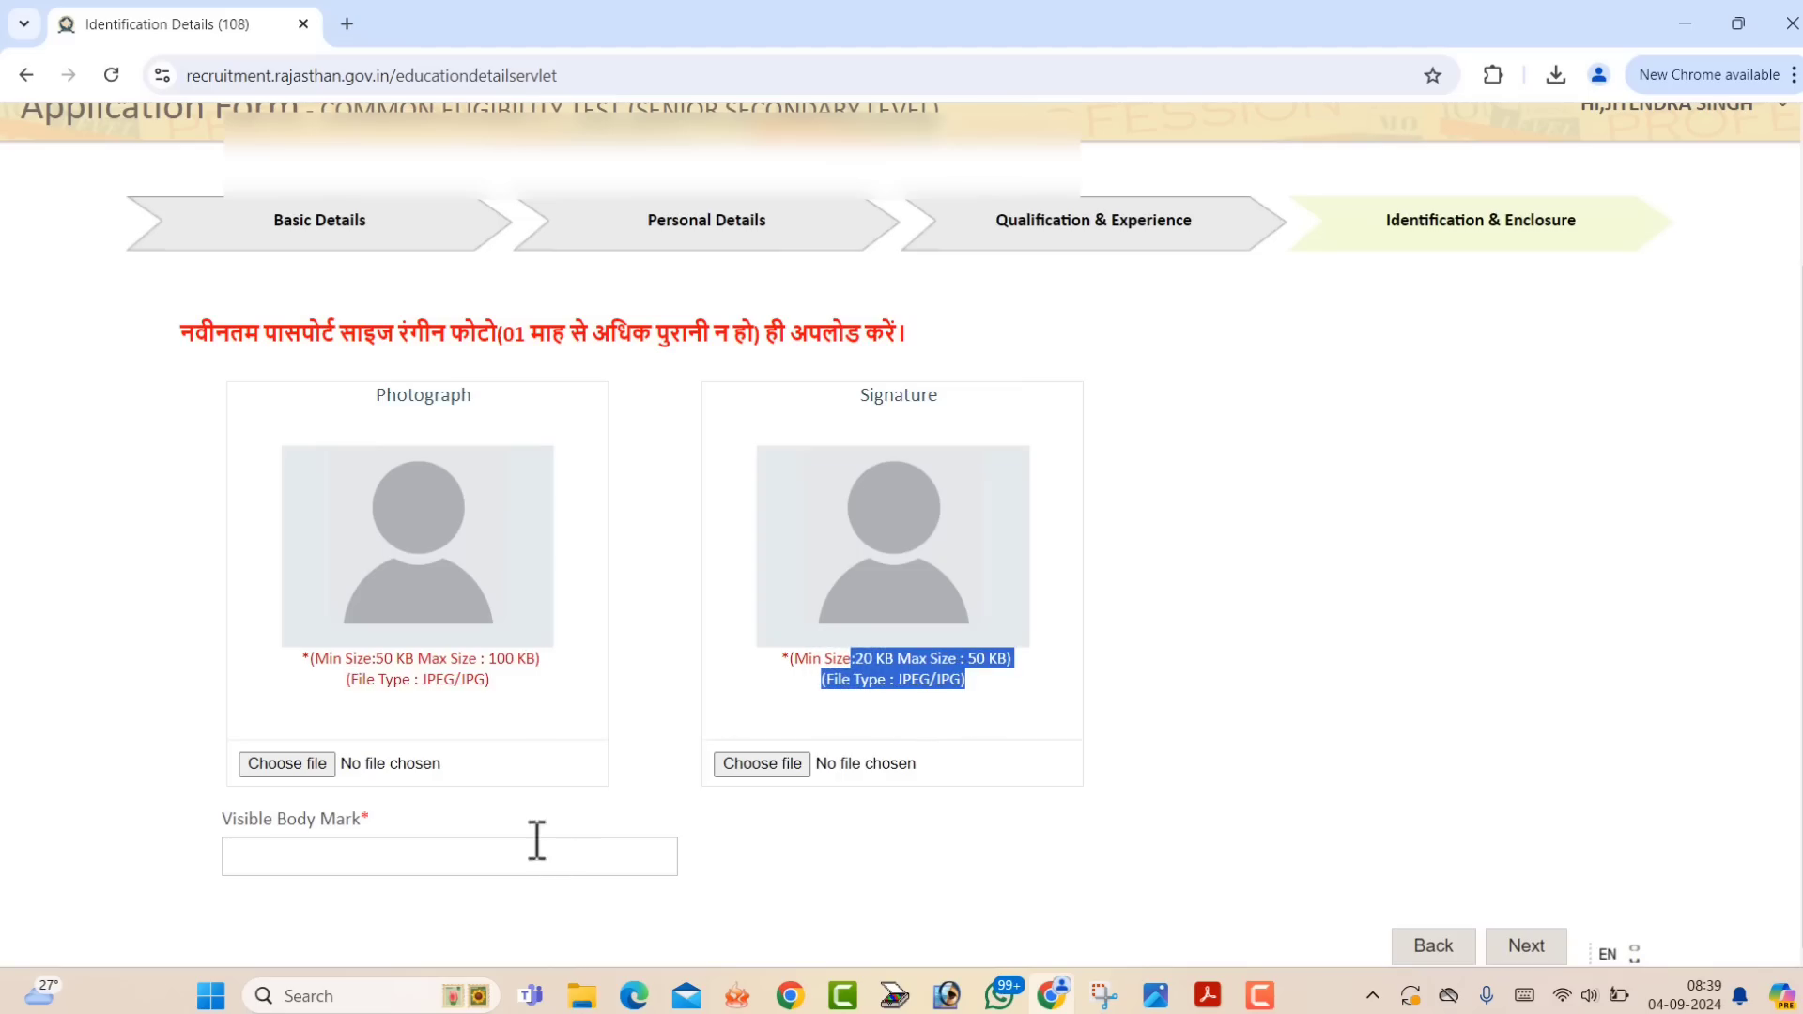
# Enter no as the Visible Body Mark and proceed to the application preview.
pyautogui.click(310, 842)
pyautogui.click(407, 924)
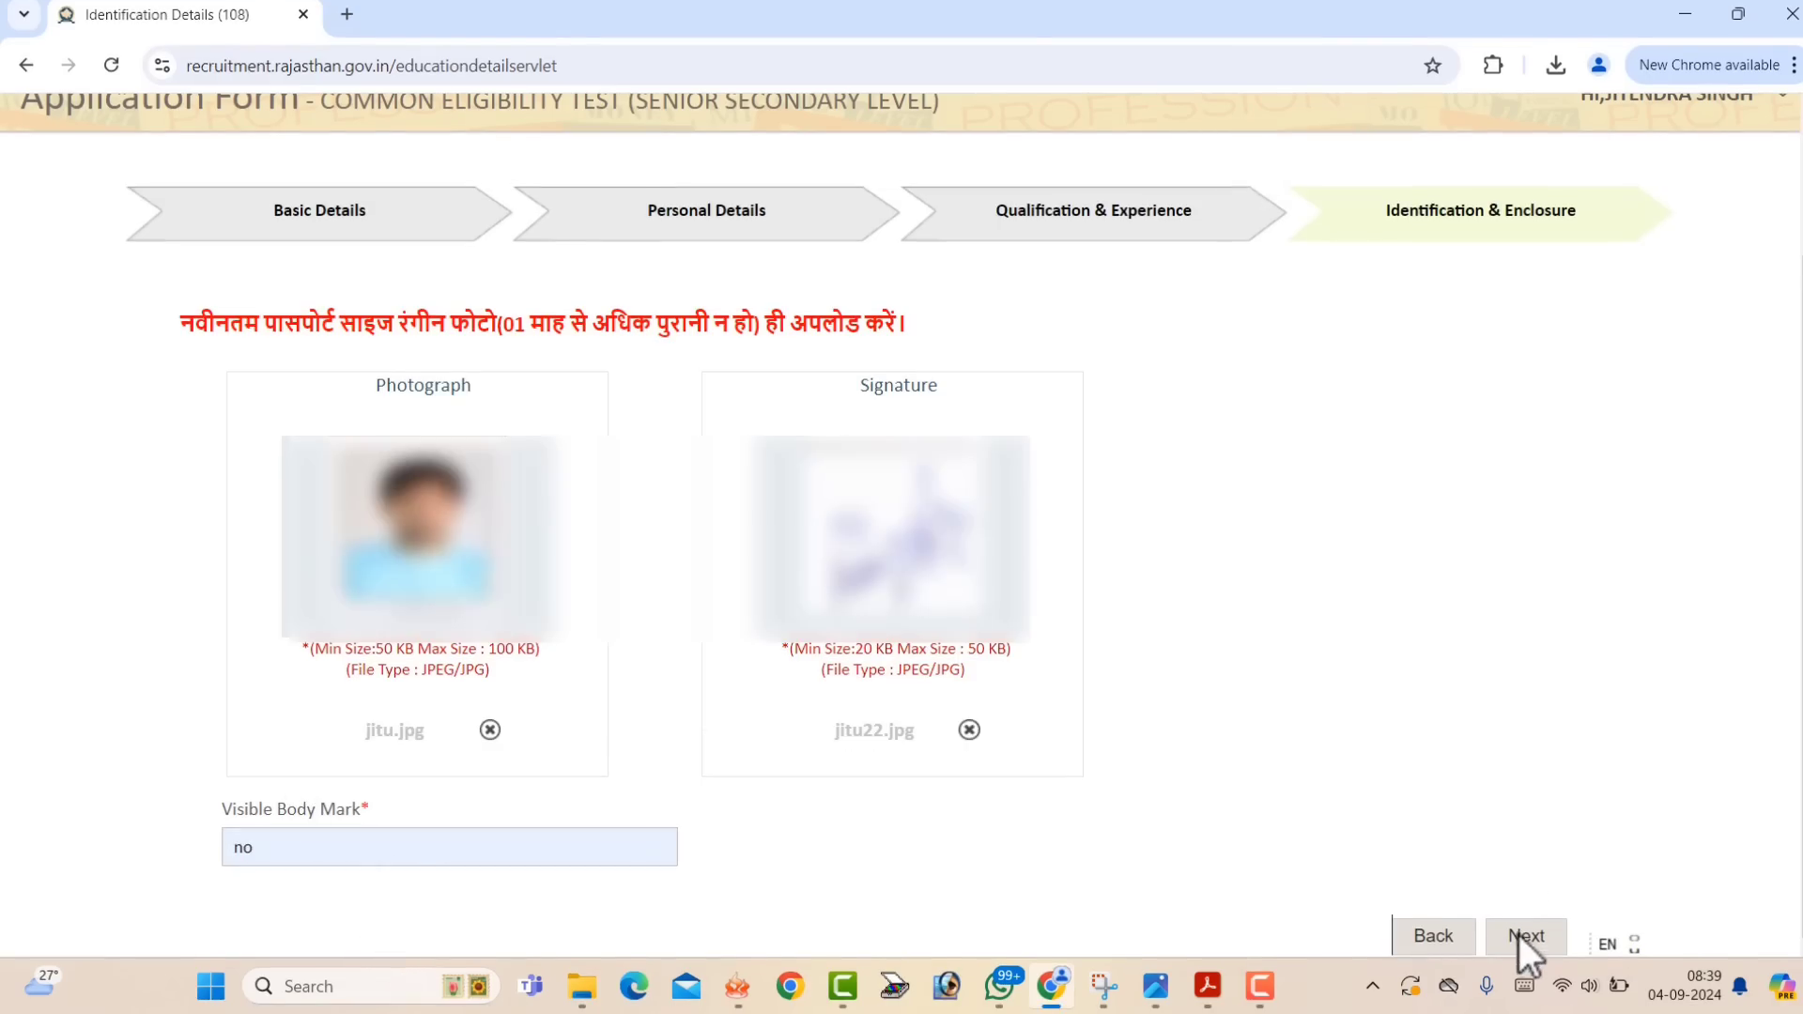
pyautogui.click(1519, 937)
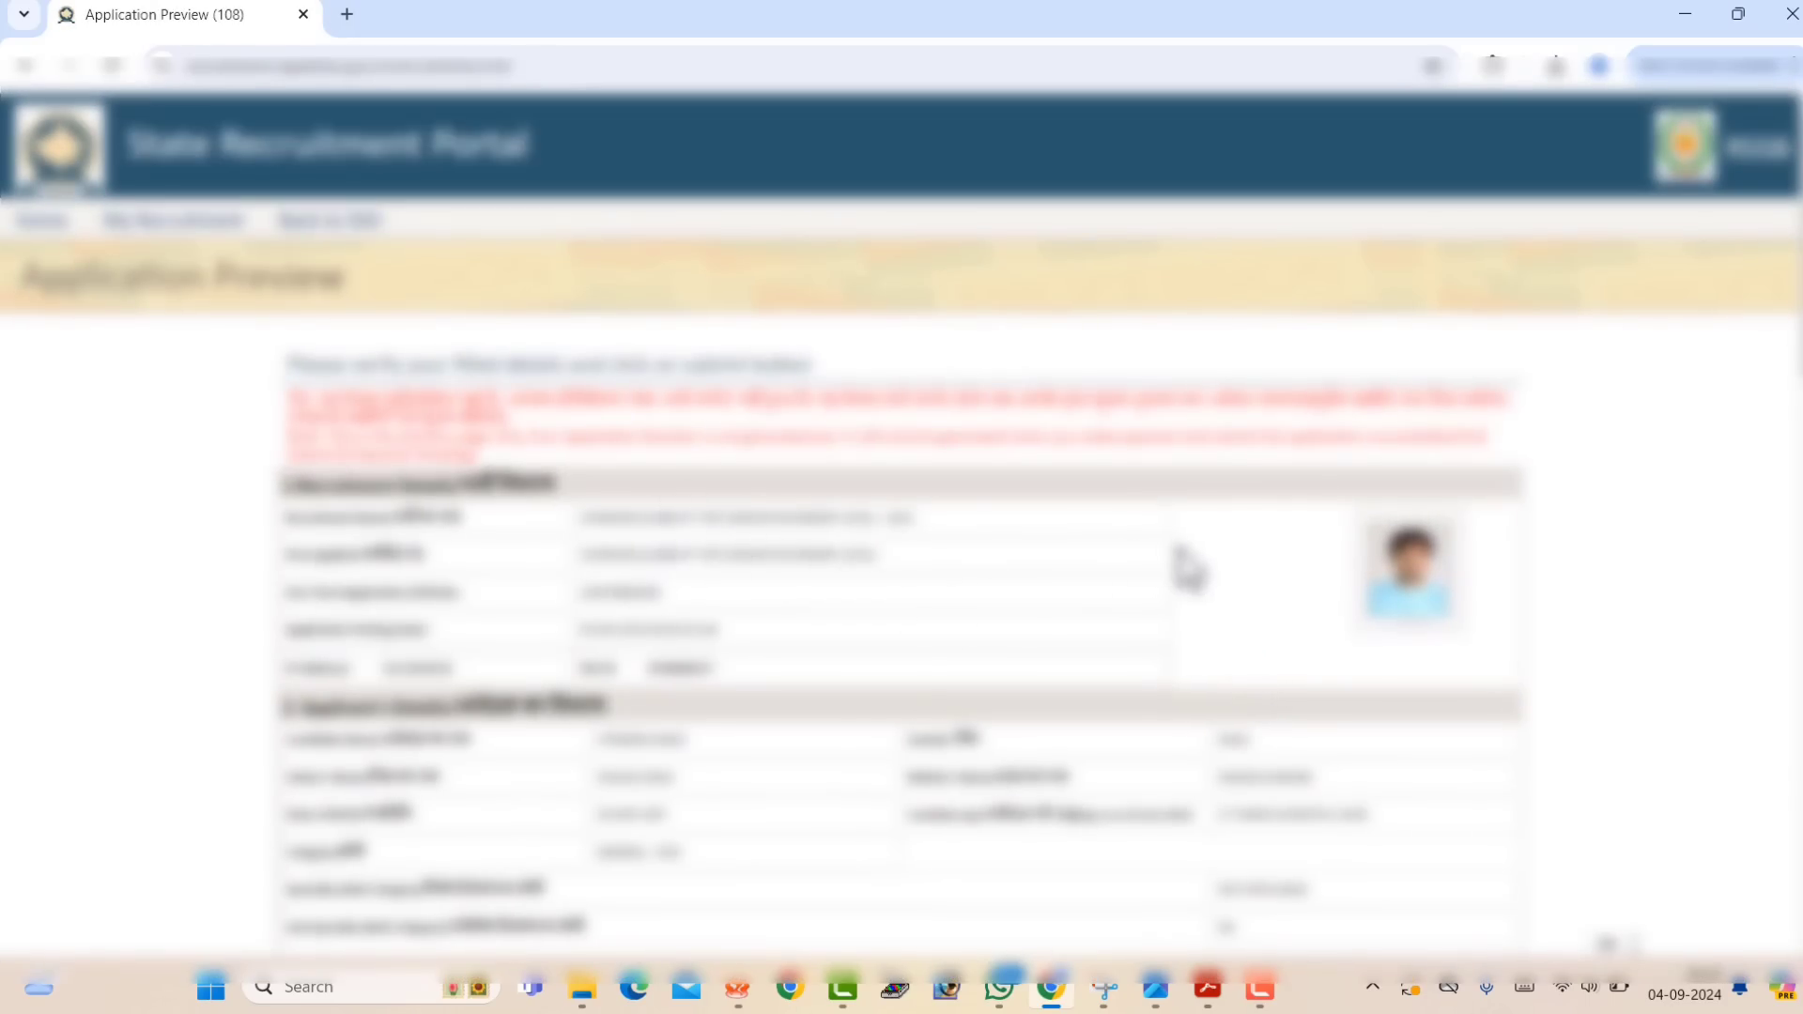
# Review the application preview, accept the declaration and start the final submission.
pyautogui.scroll(-15, 1181, 553)
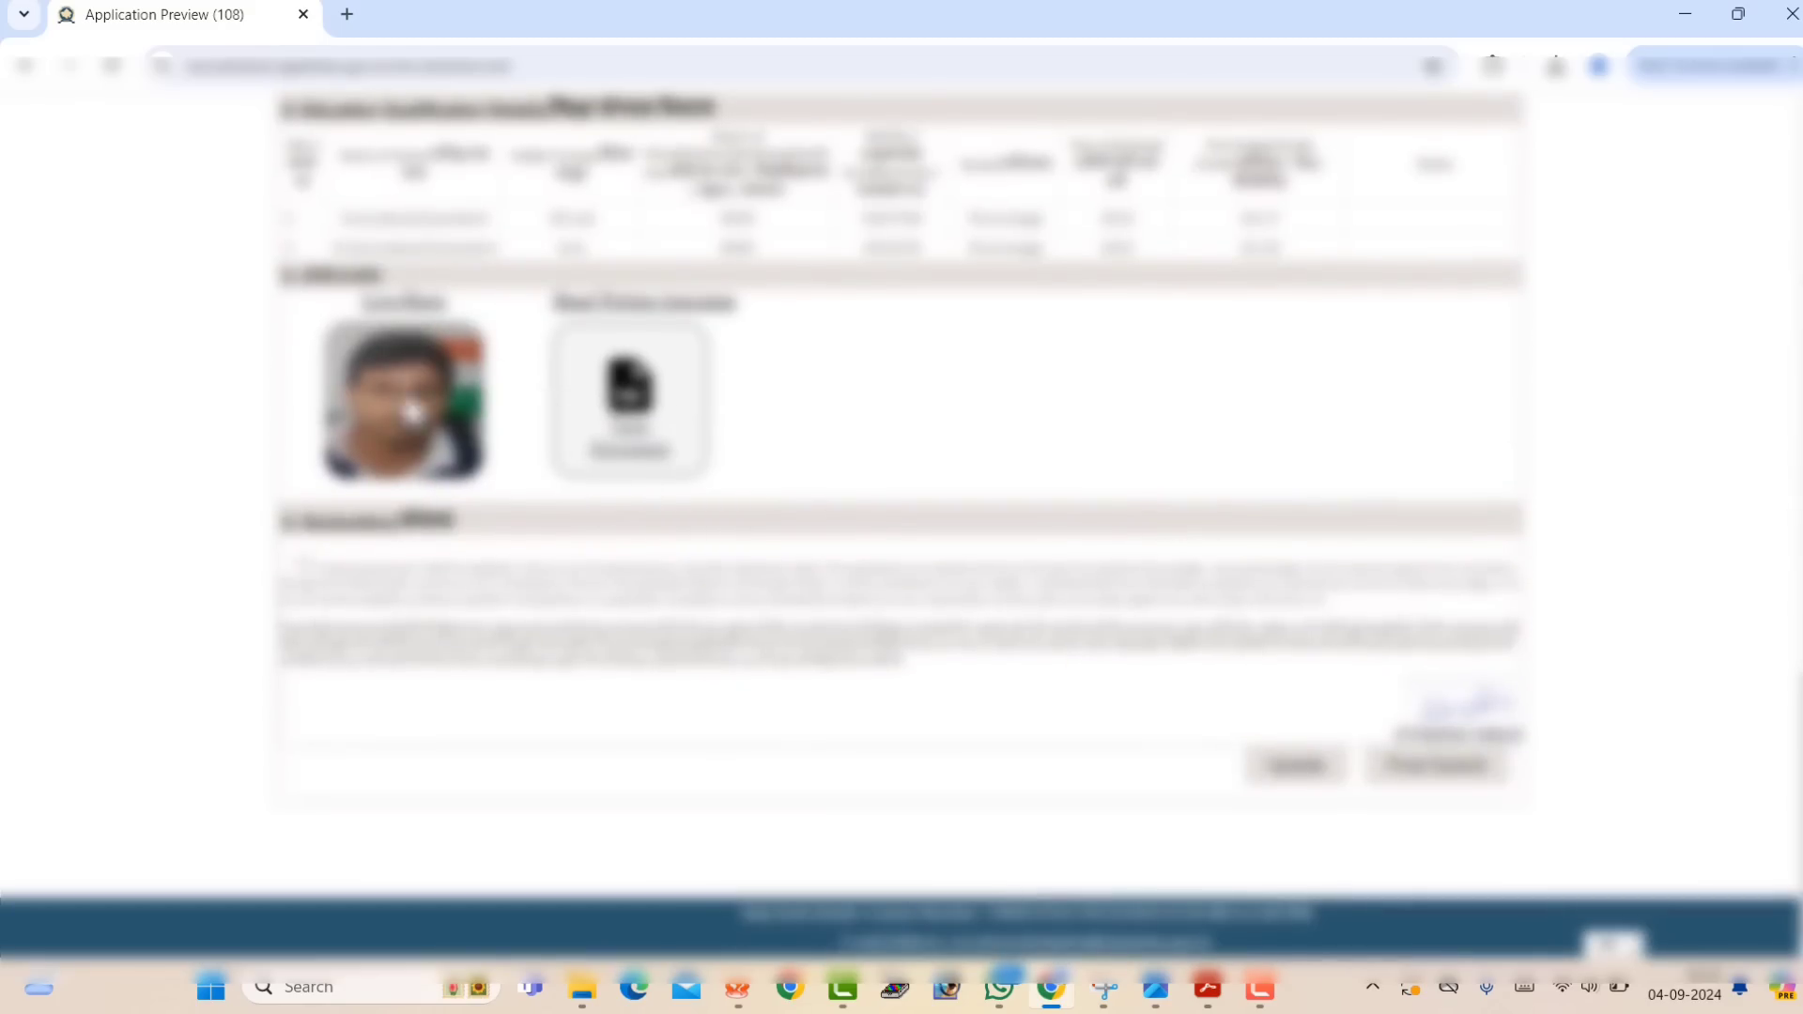
pyautogui.click(302, 564)
pyautogui.click(1424, 776)
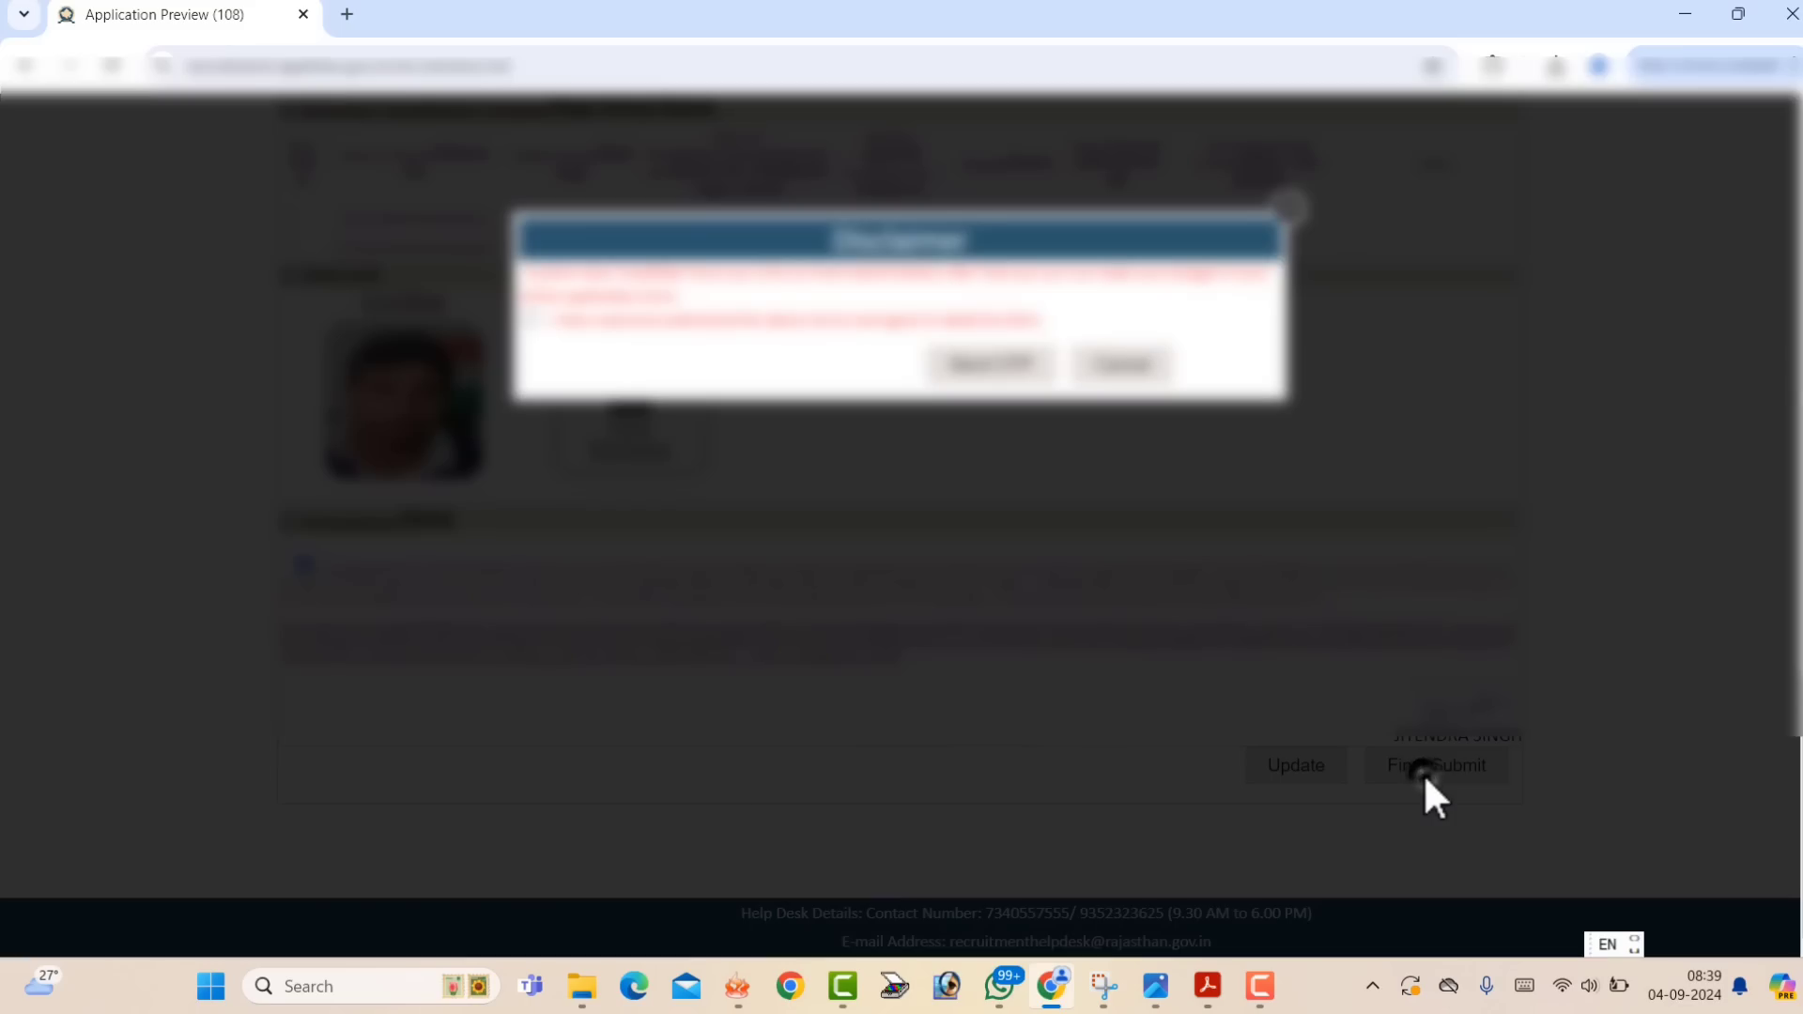
# Agree to the disclaimer terms, request an OTP, and enter and verify the OTP to submit the application.
pyautogui.click(533, 320)
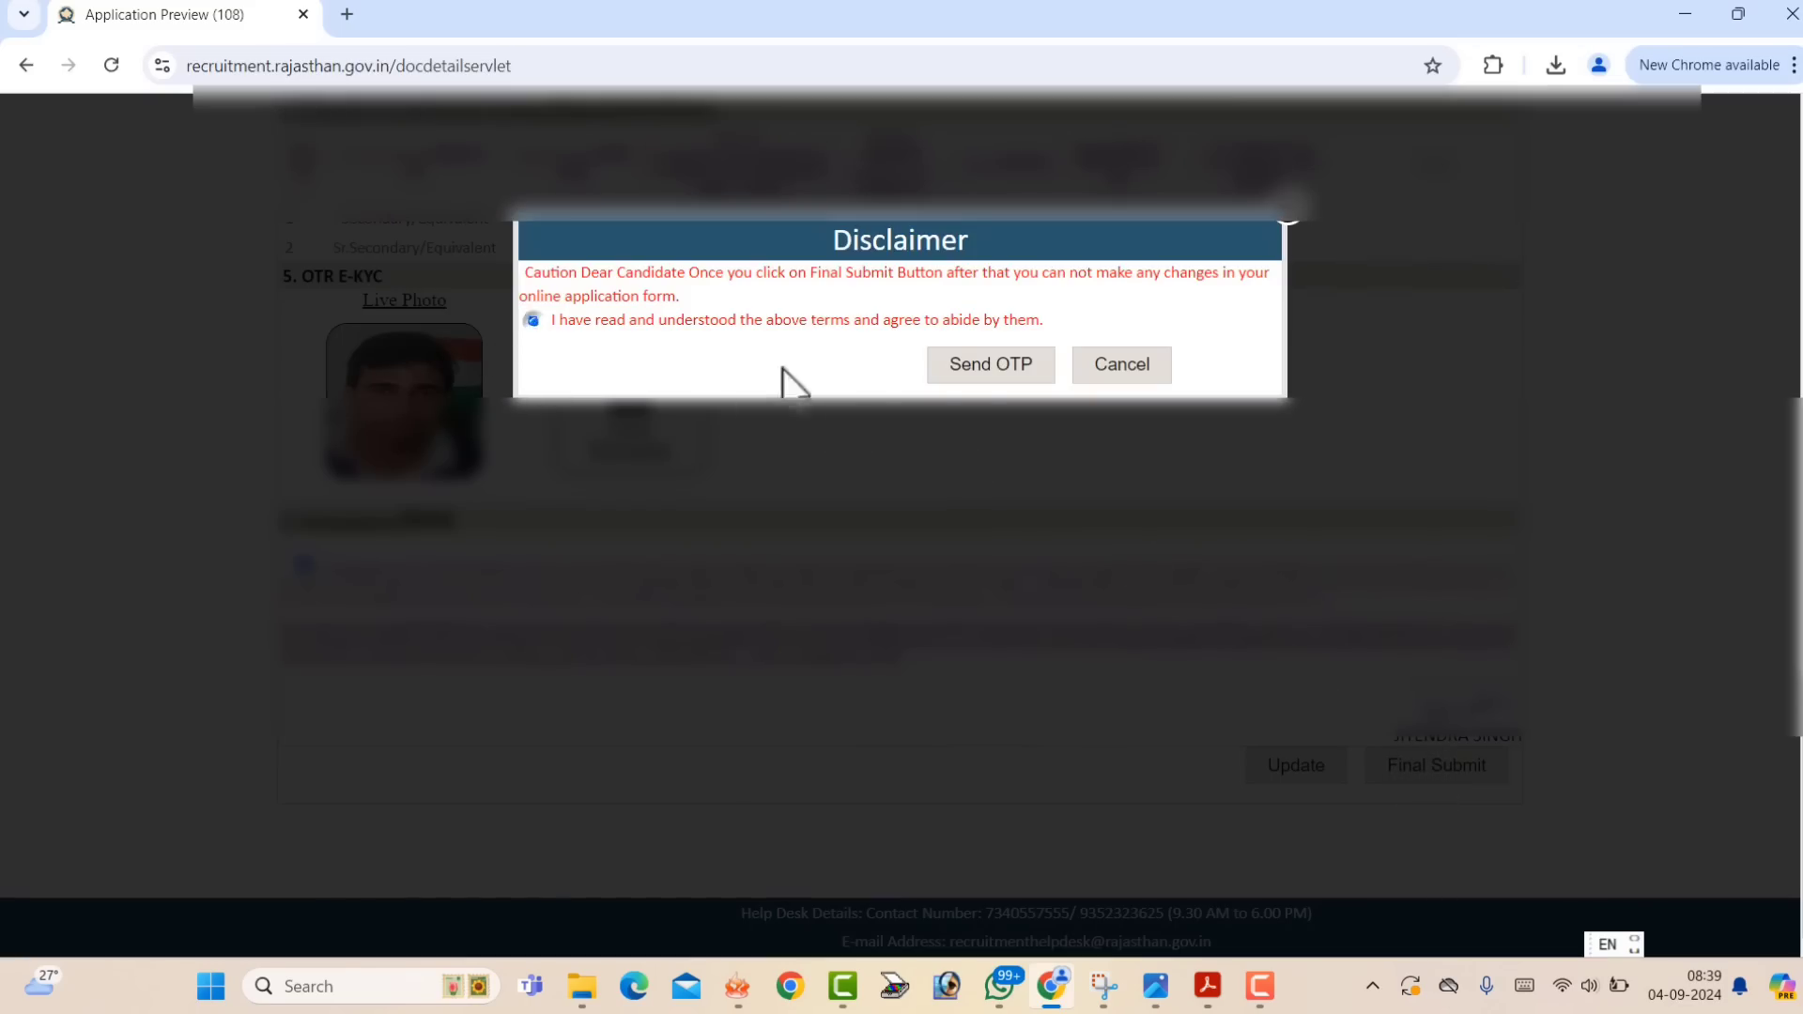
pyautogui.click(968, 358)
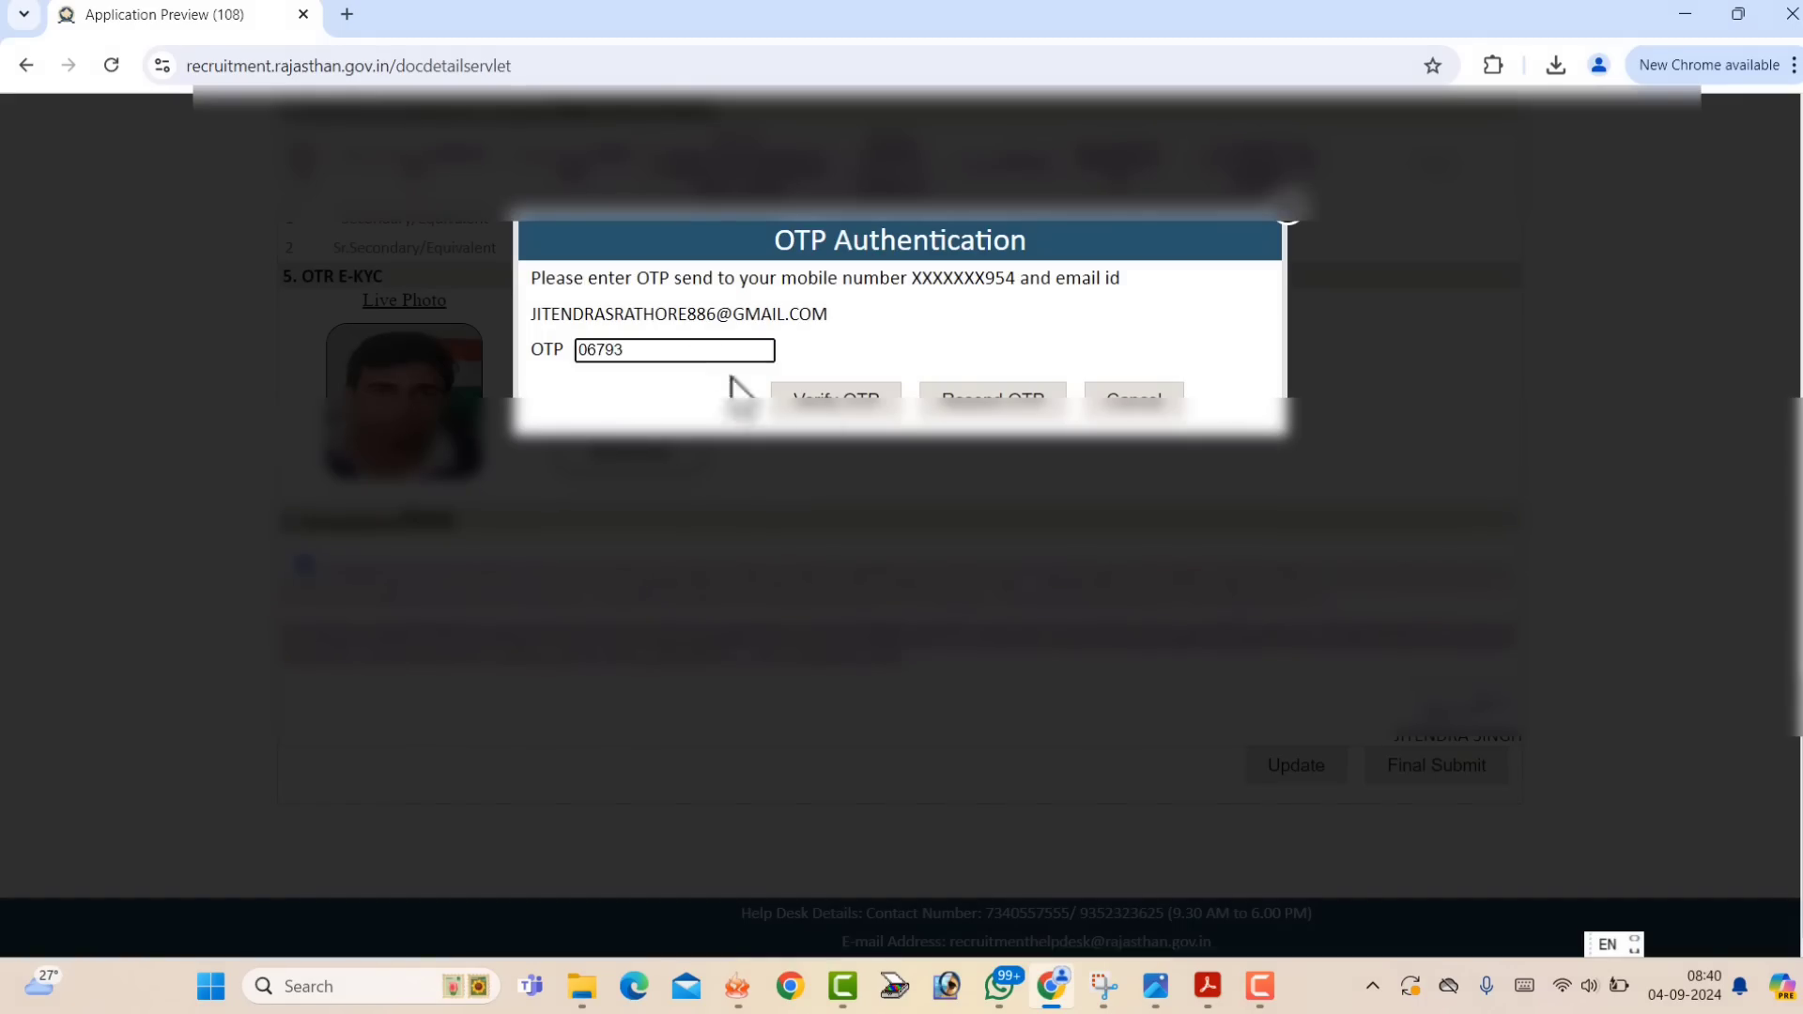
pyautogui.click(820, 396)
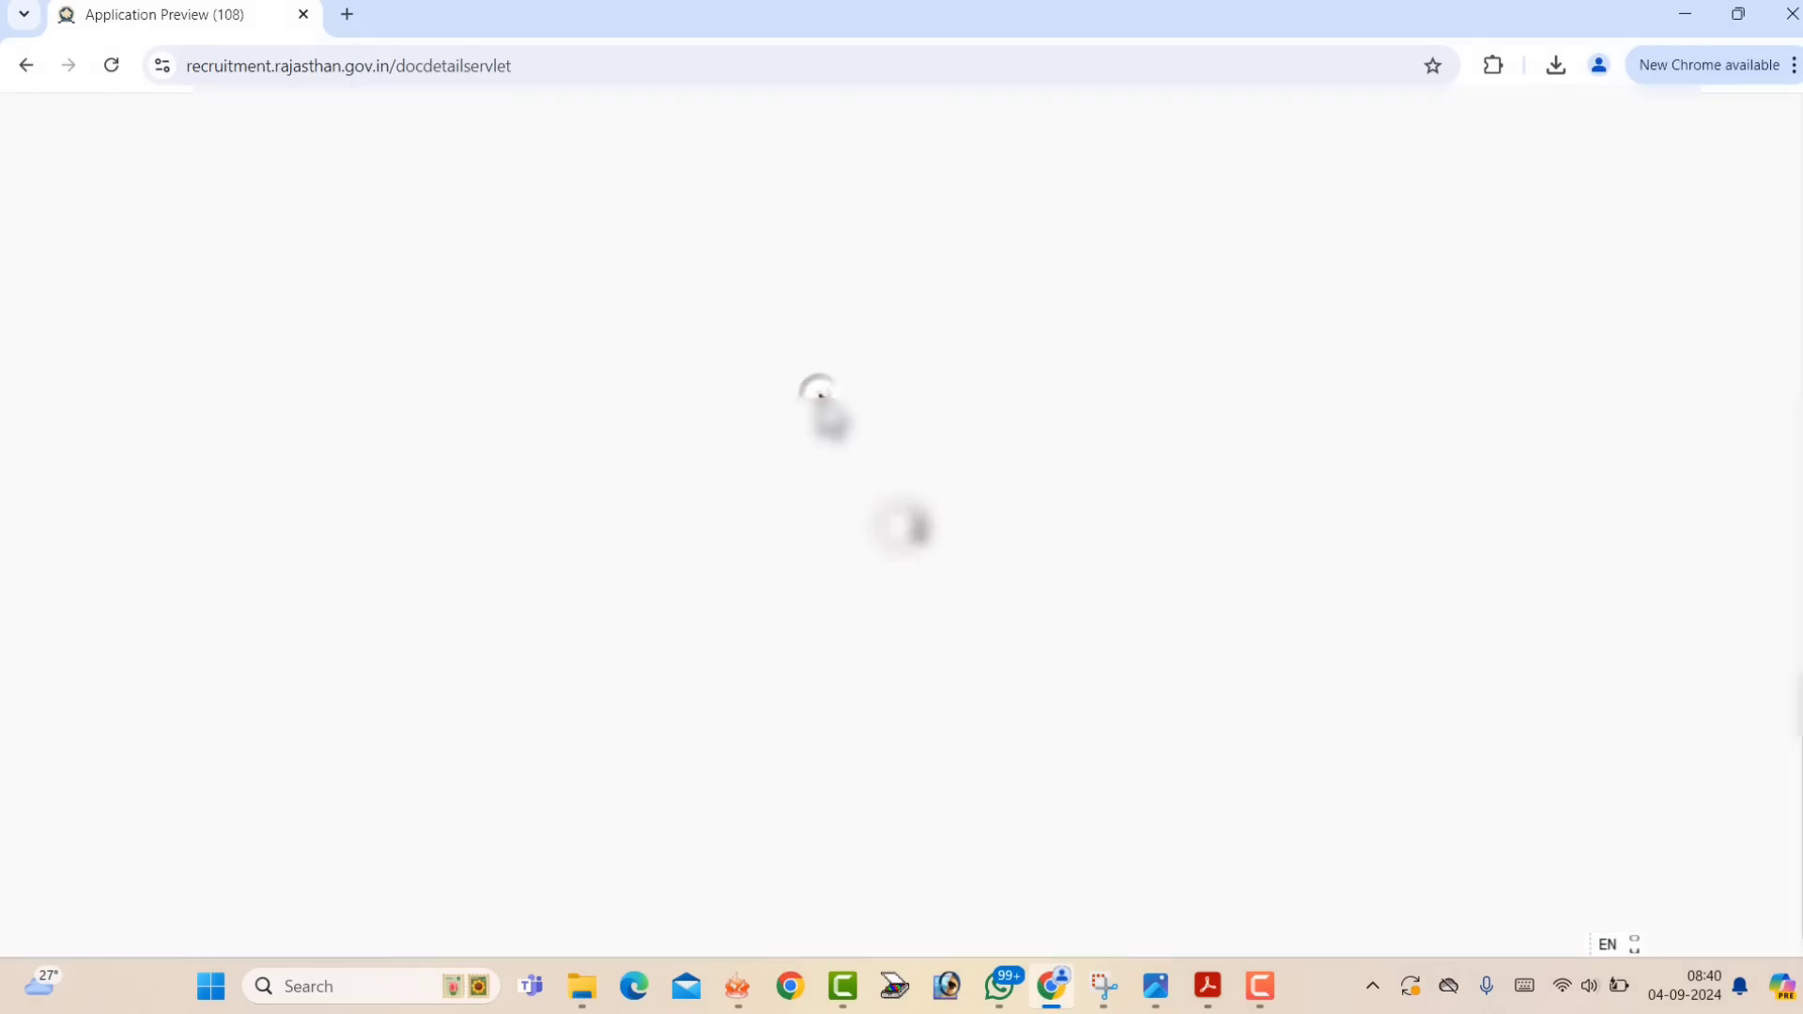
# Look through the submitted application and check its recruitment name.
pyautogui.scroll(-10, 812, 414)
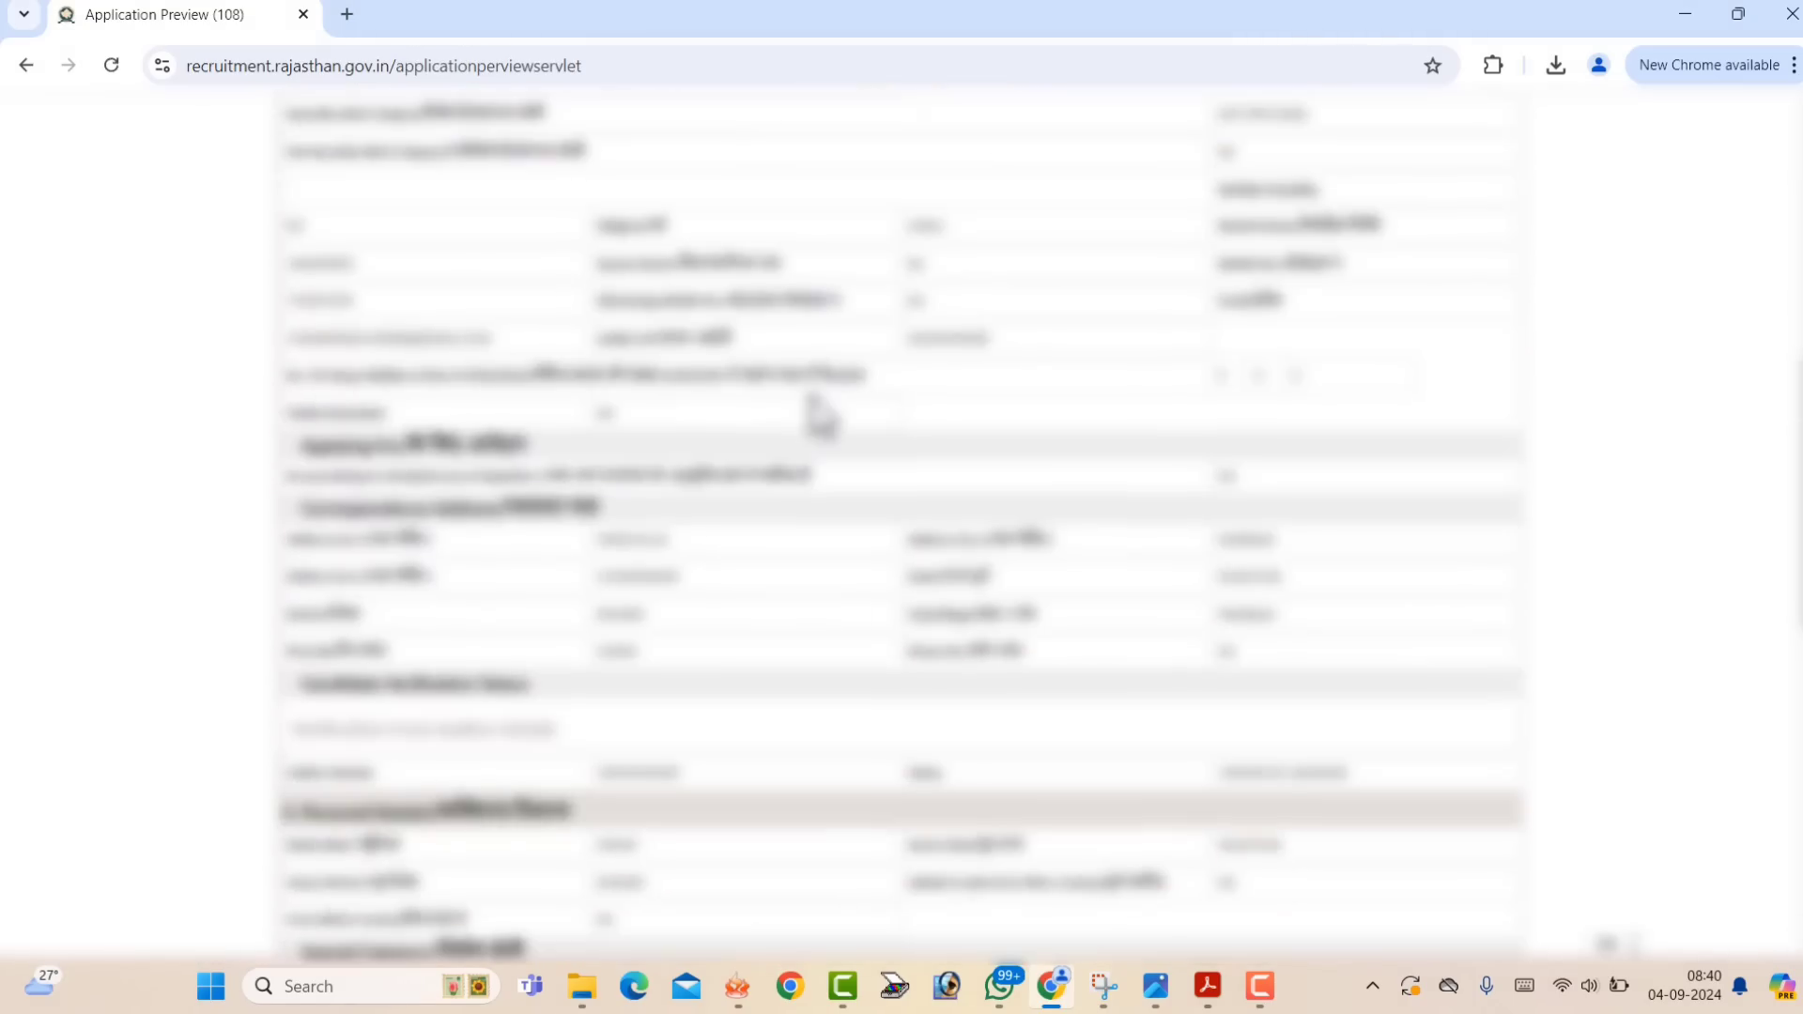
pyautogui.scroll(10, 817, 427)
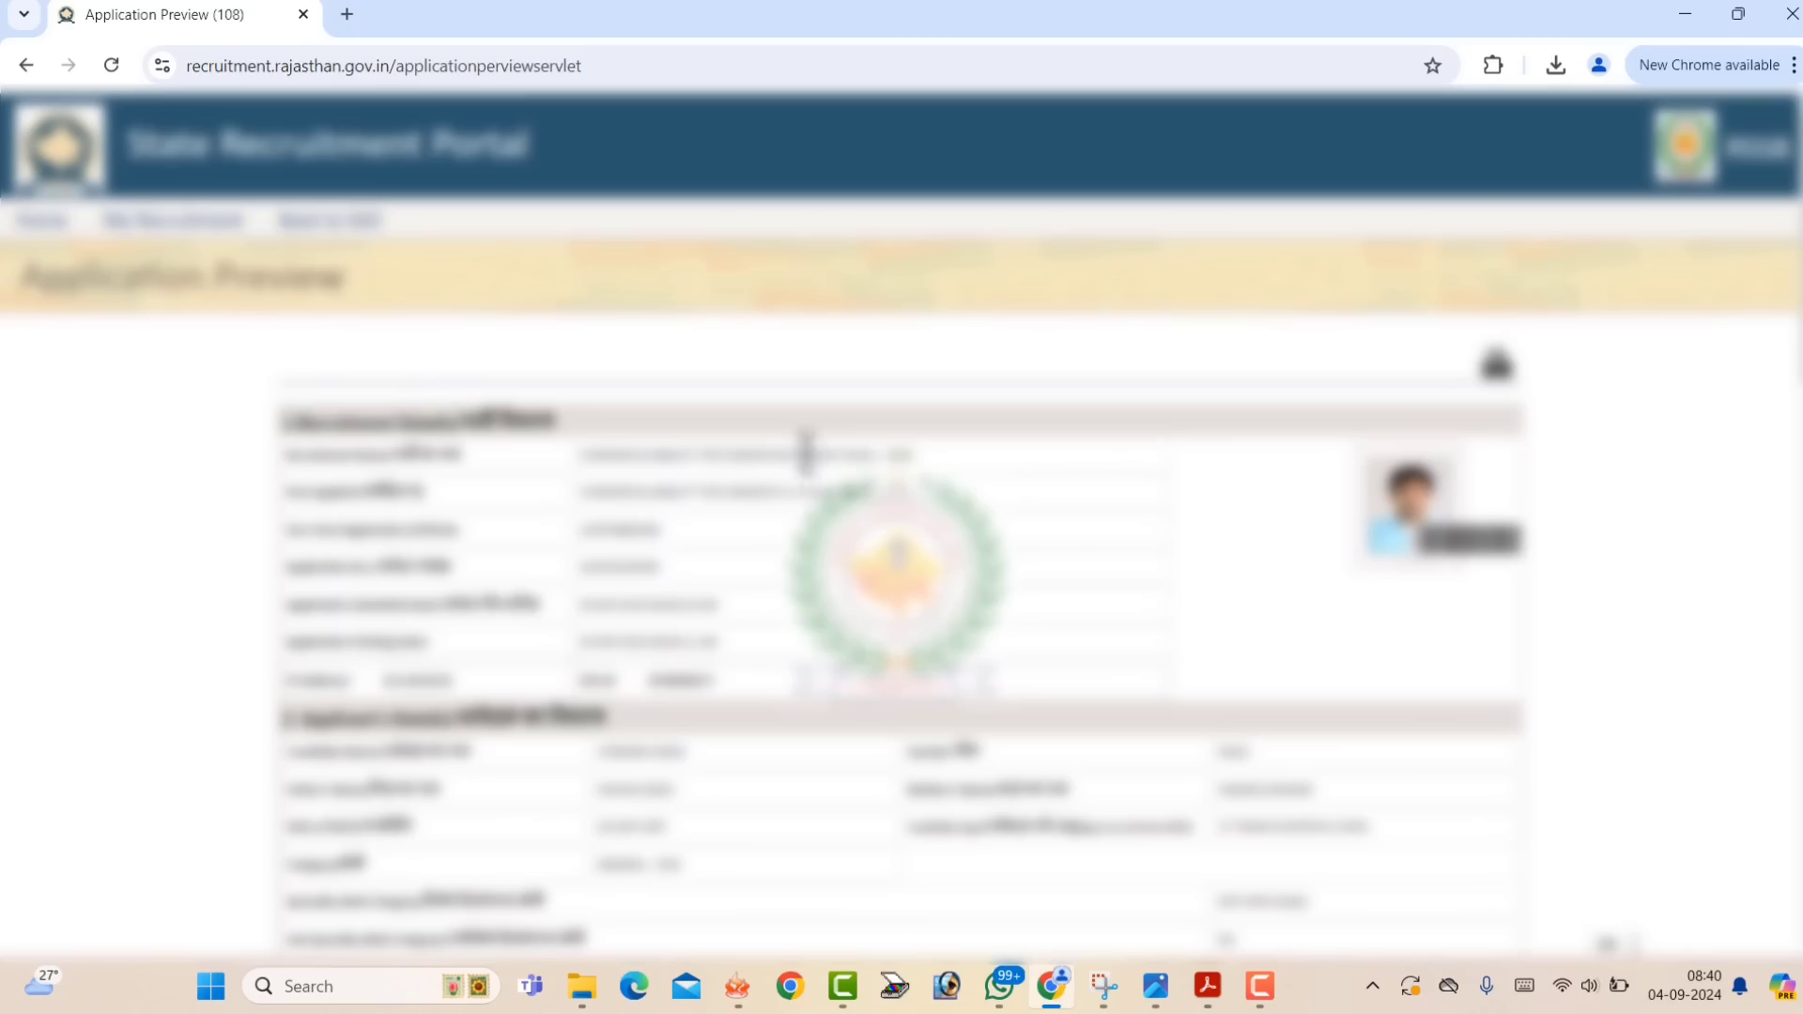
pyautogui.moveTo(702, 449); pyautogui.dragTo(904, 484)
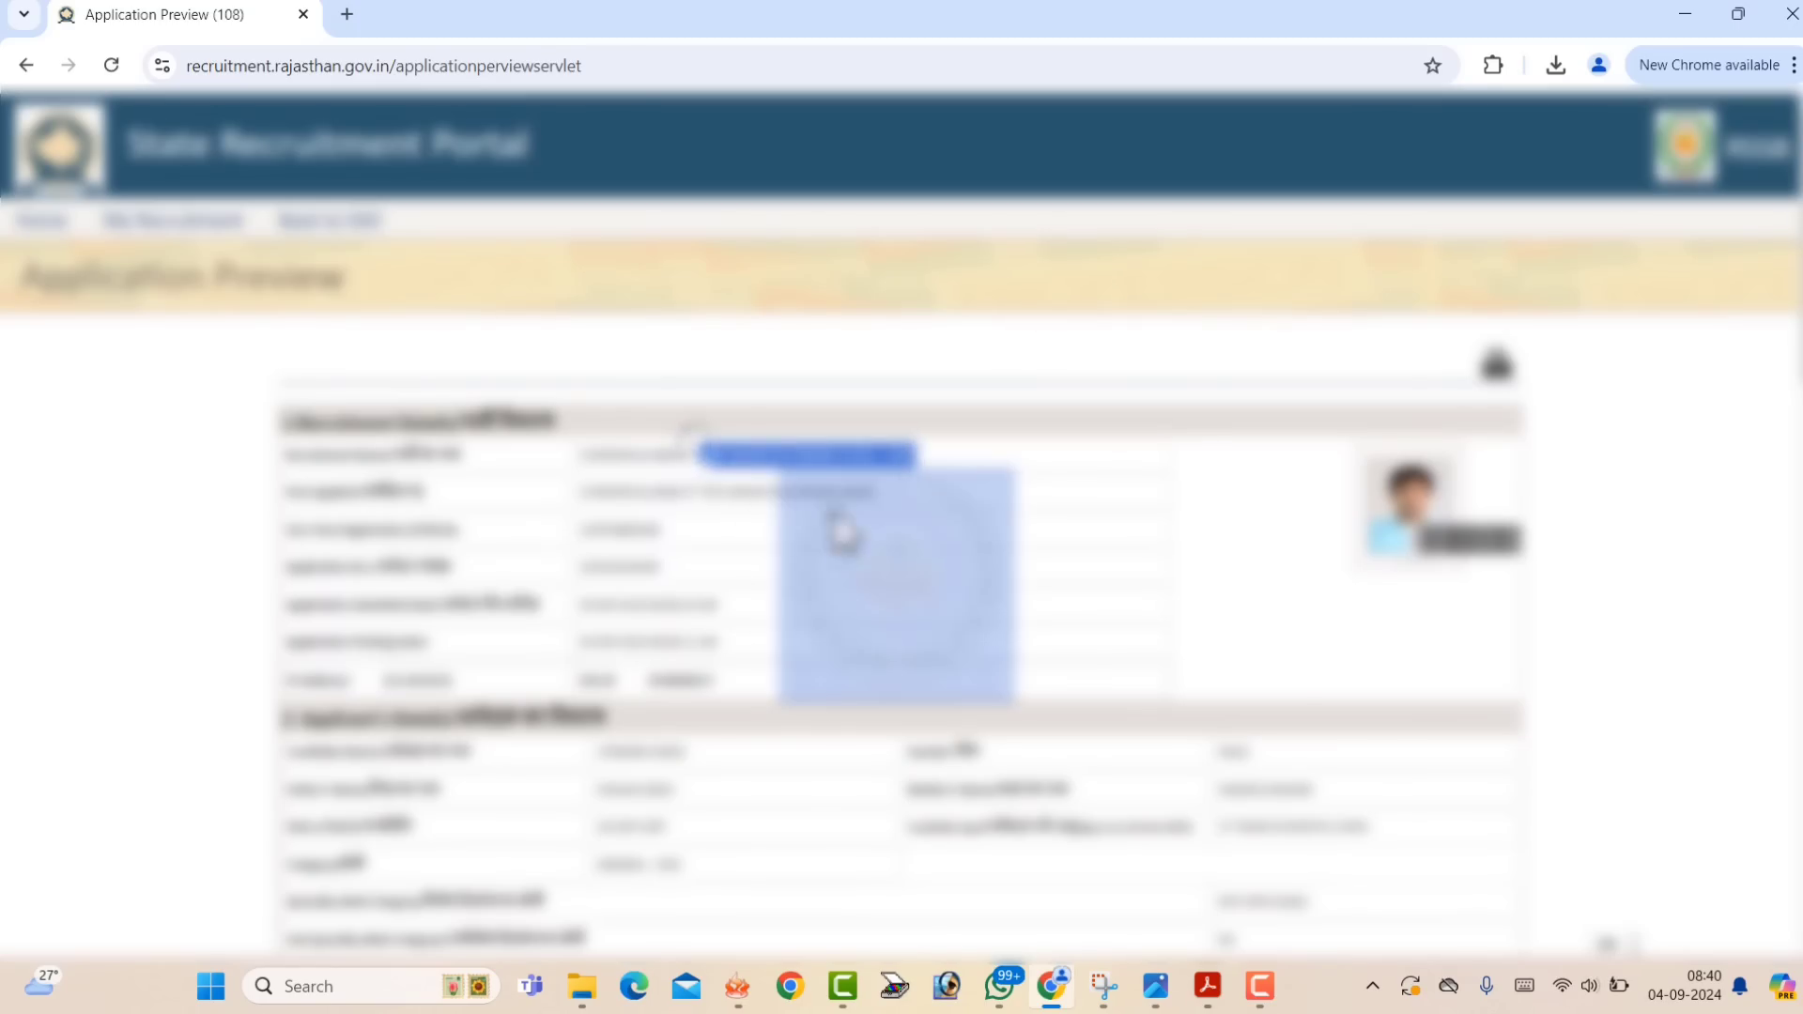
pyautogui.click(777, 498)
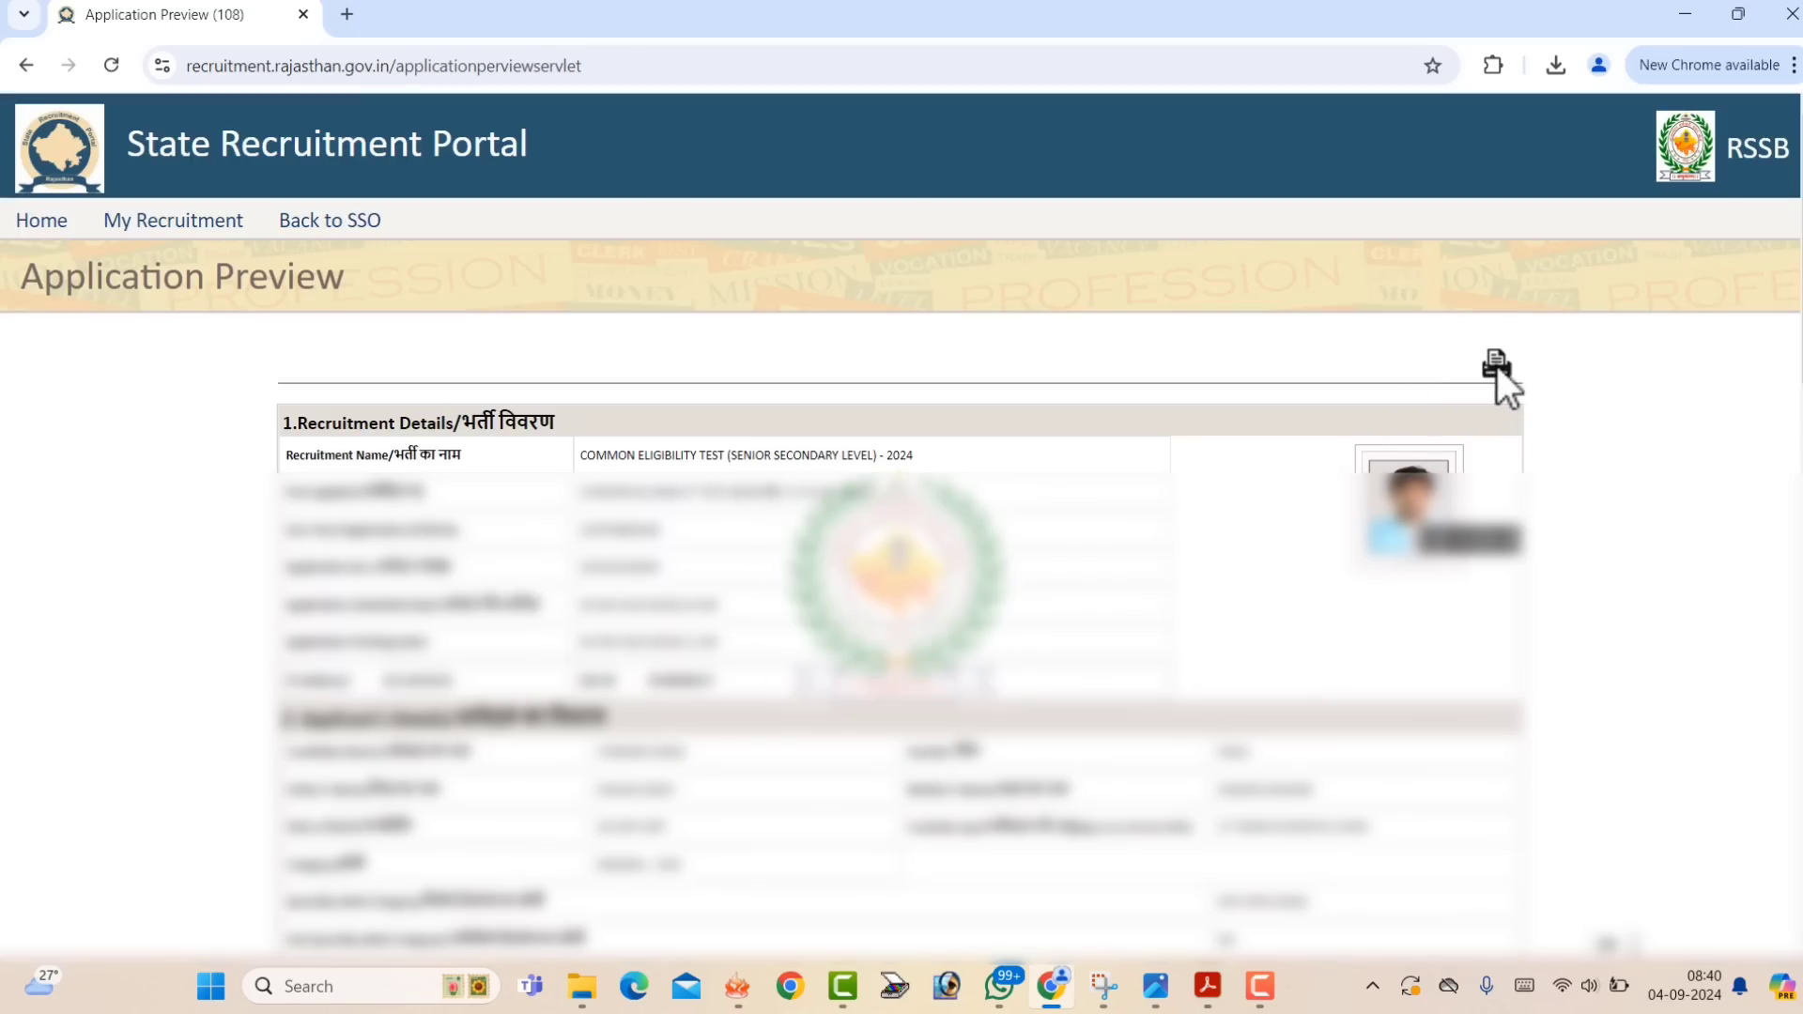
# Print the submitted application to a PDF file saved on the Desktop.
pyautogui.click(1497, 366)
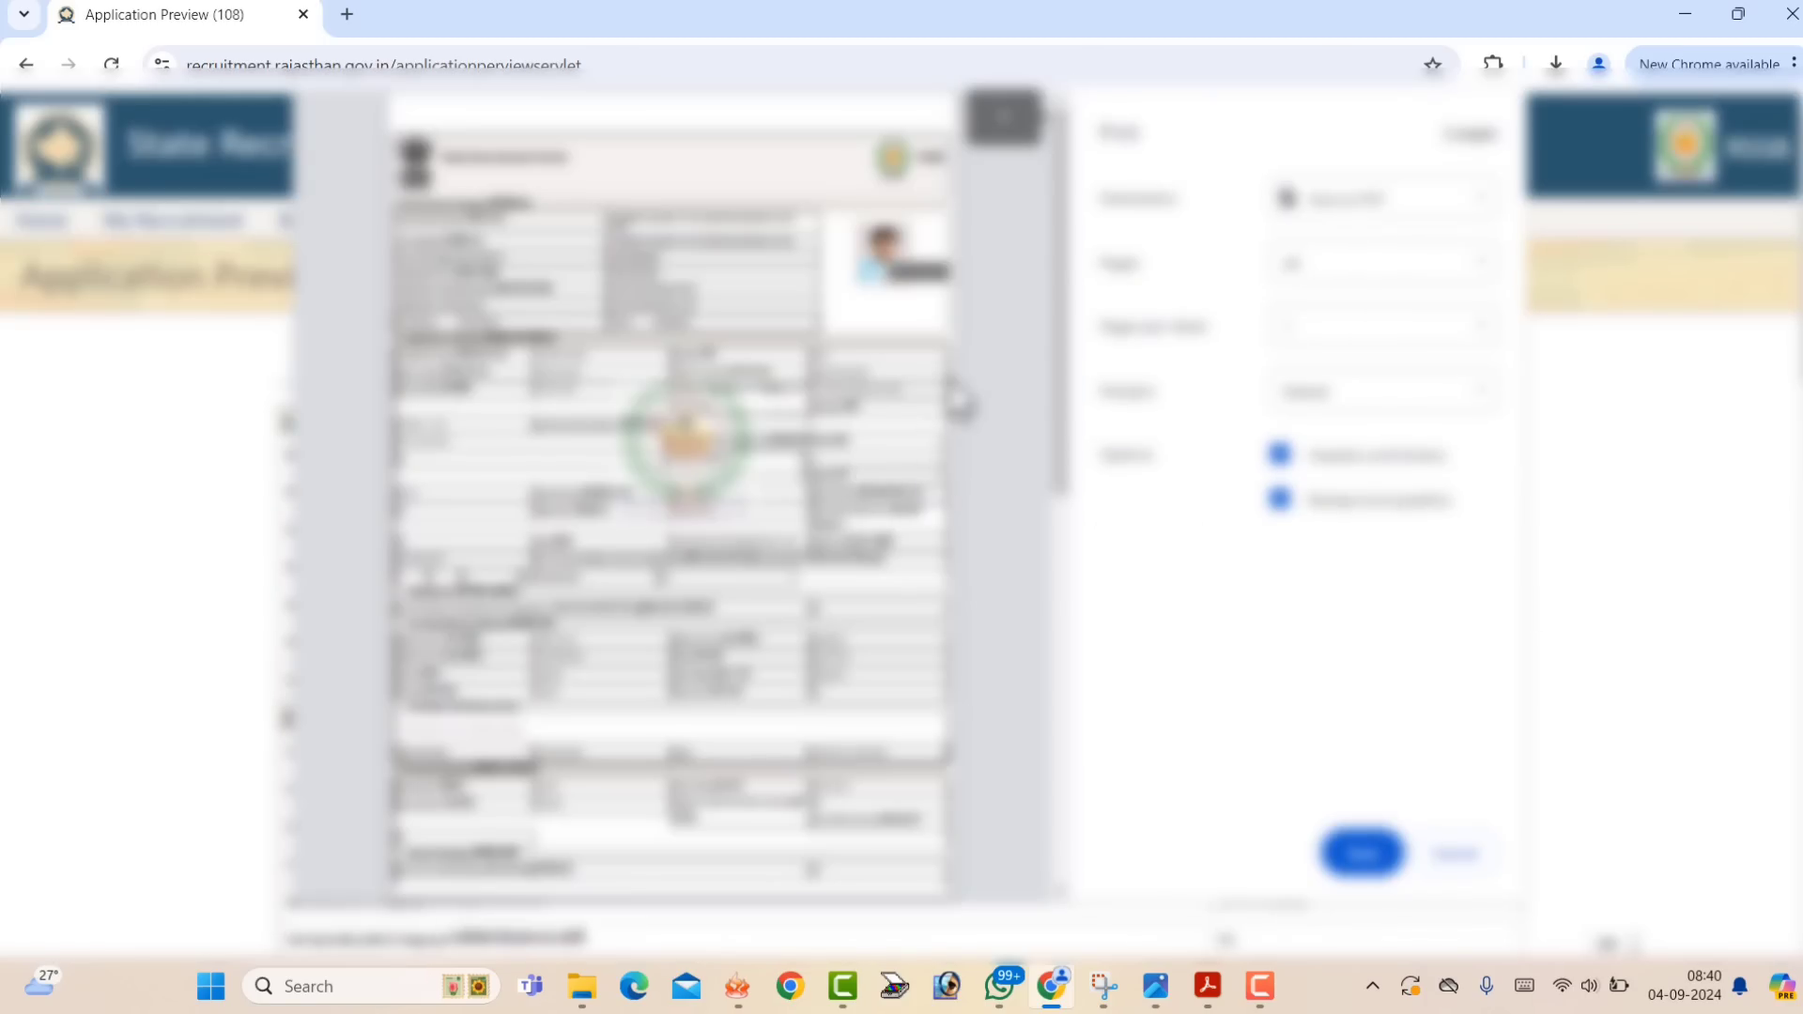
pyautogui.scroll(-8, 940, 402)
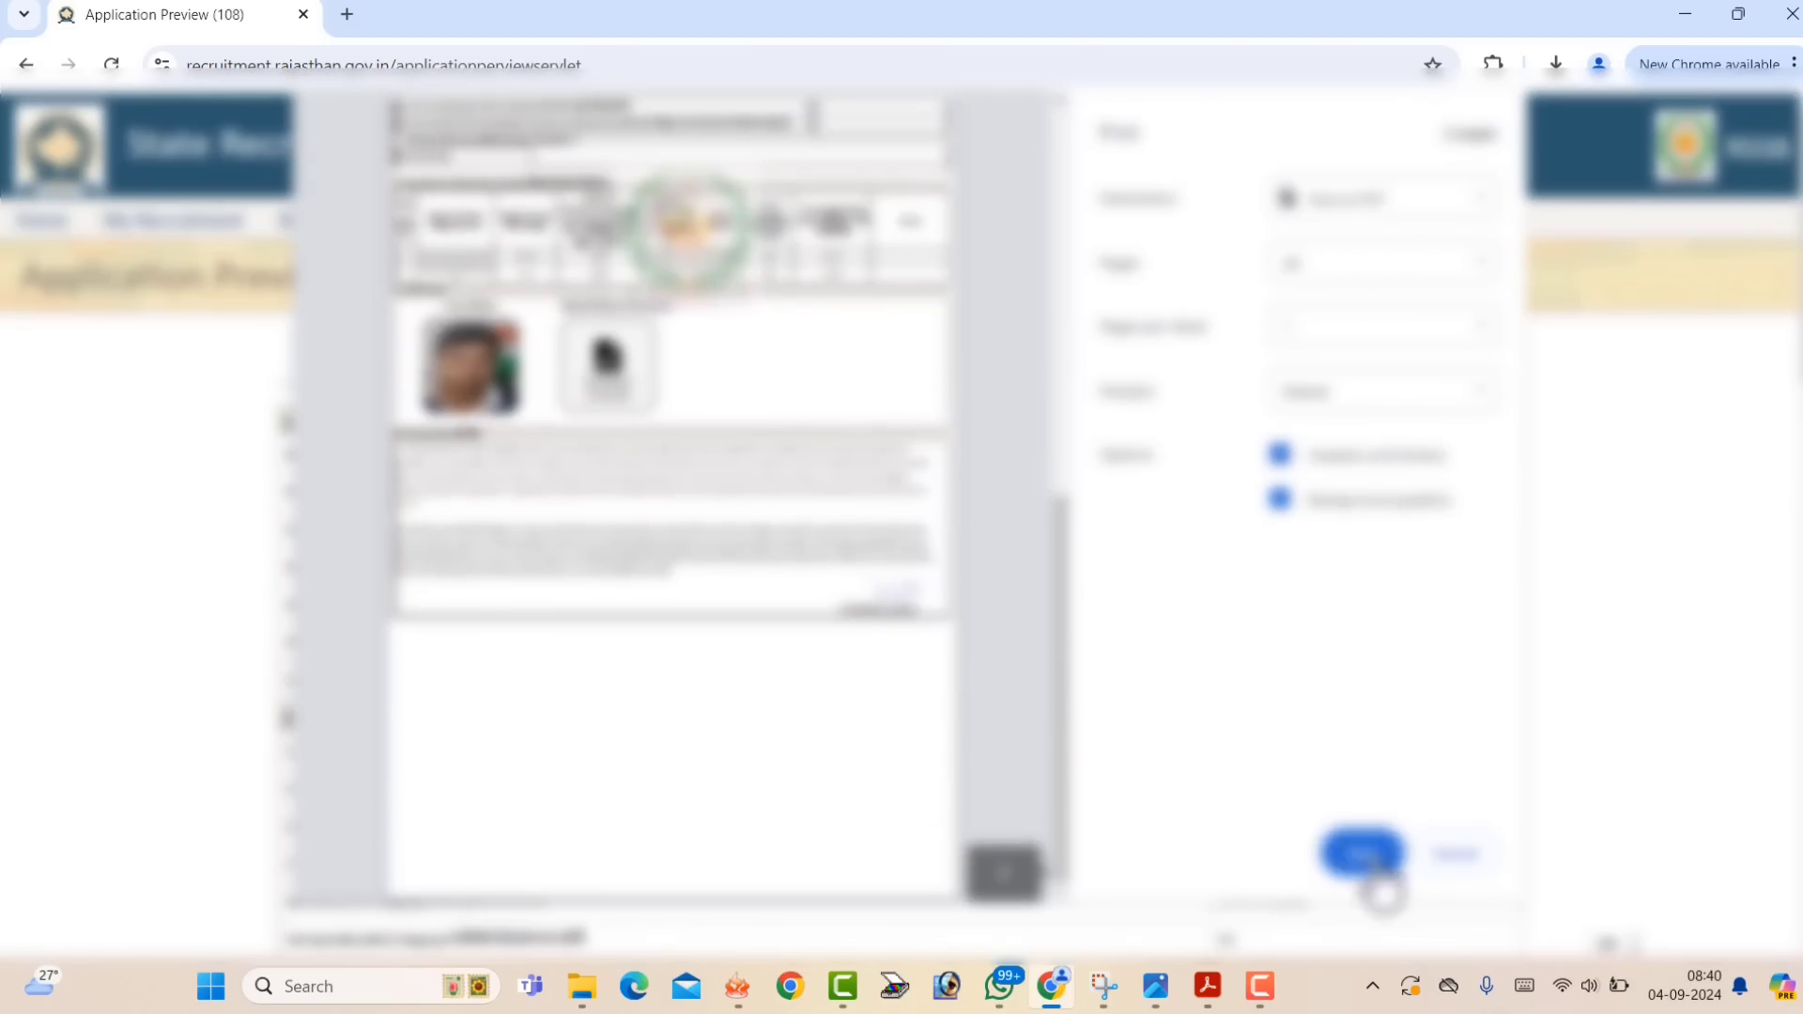
pyautogui.click(1370, 859)
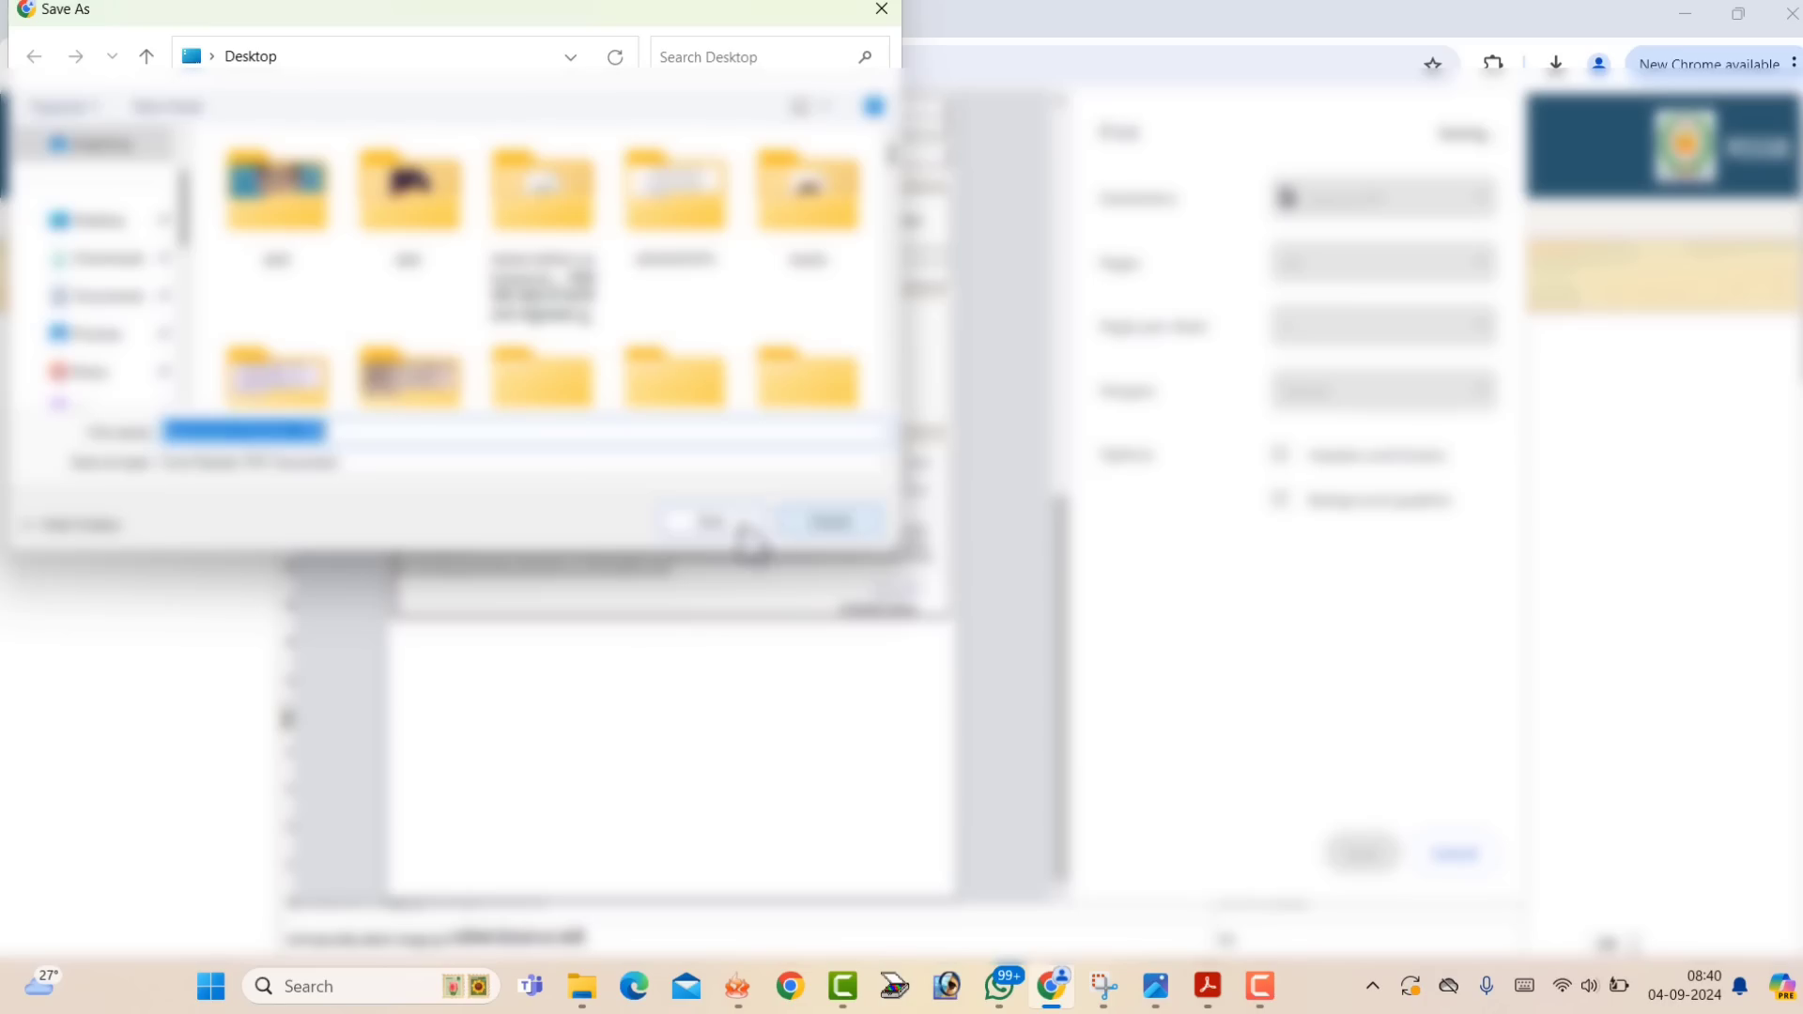
pyautogui.click(721, 523)
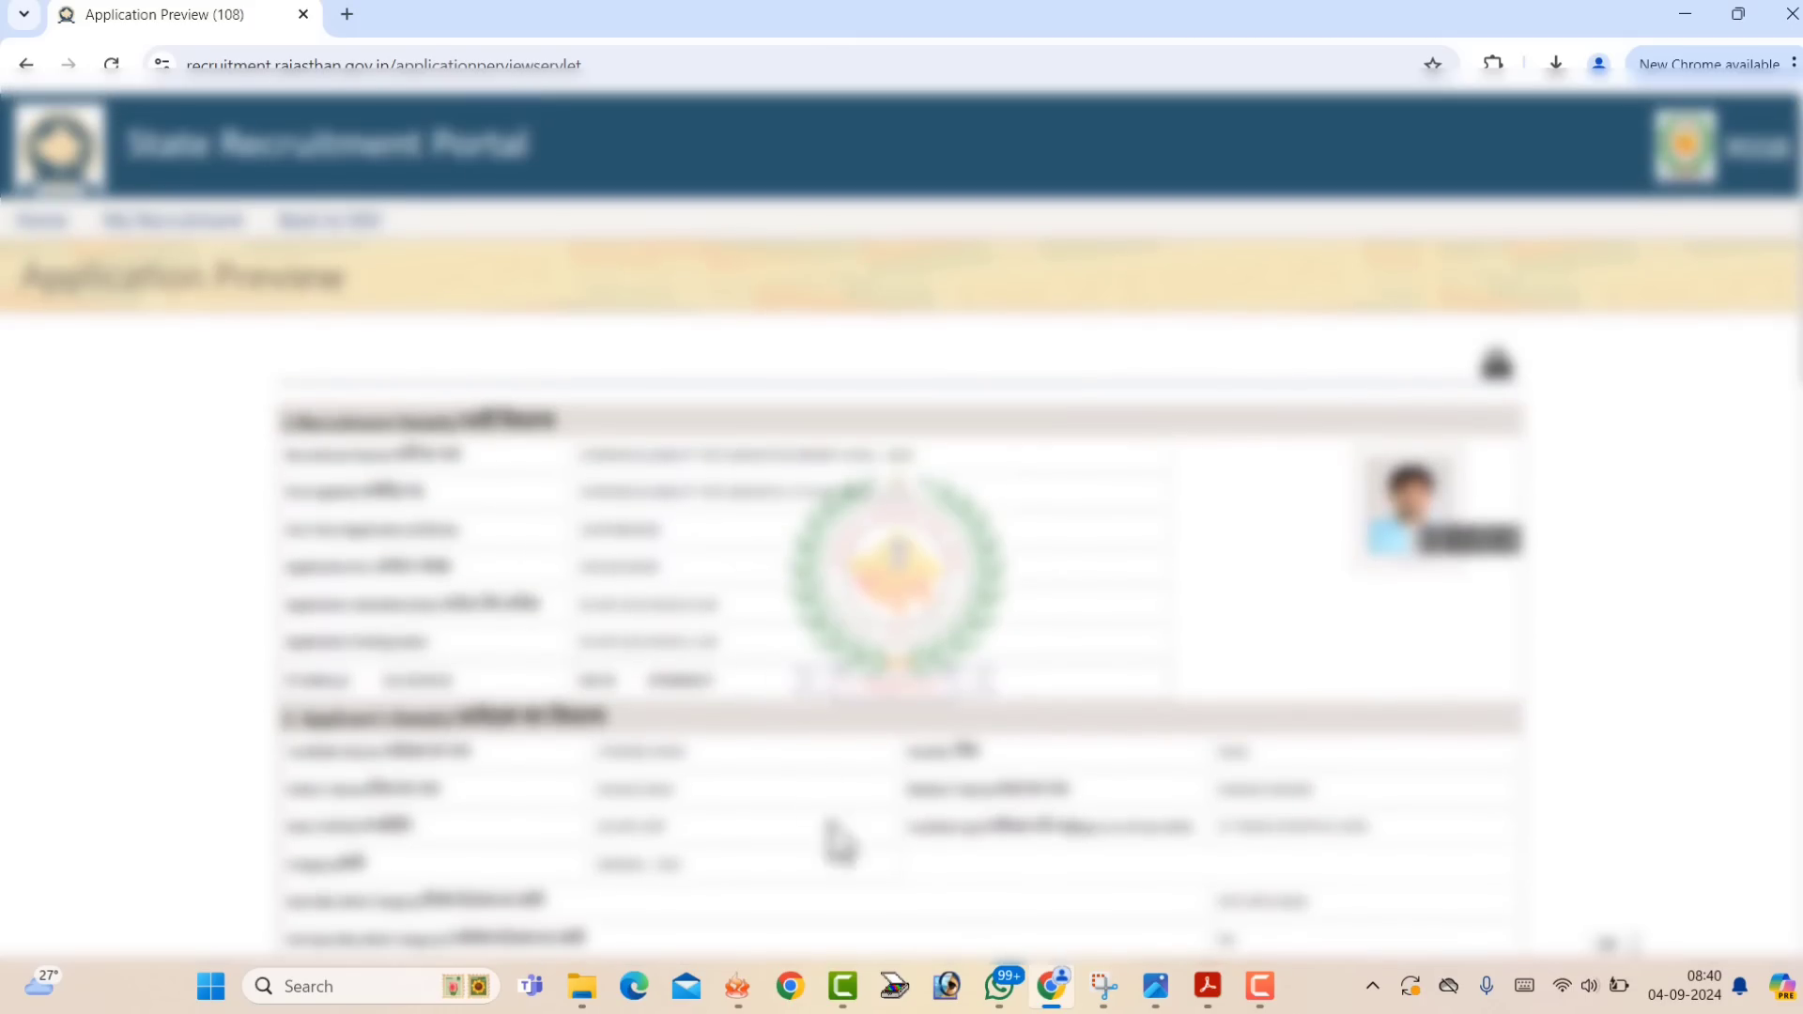
pyautogui.click(1259, 994)
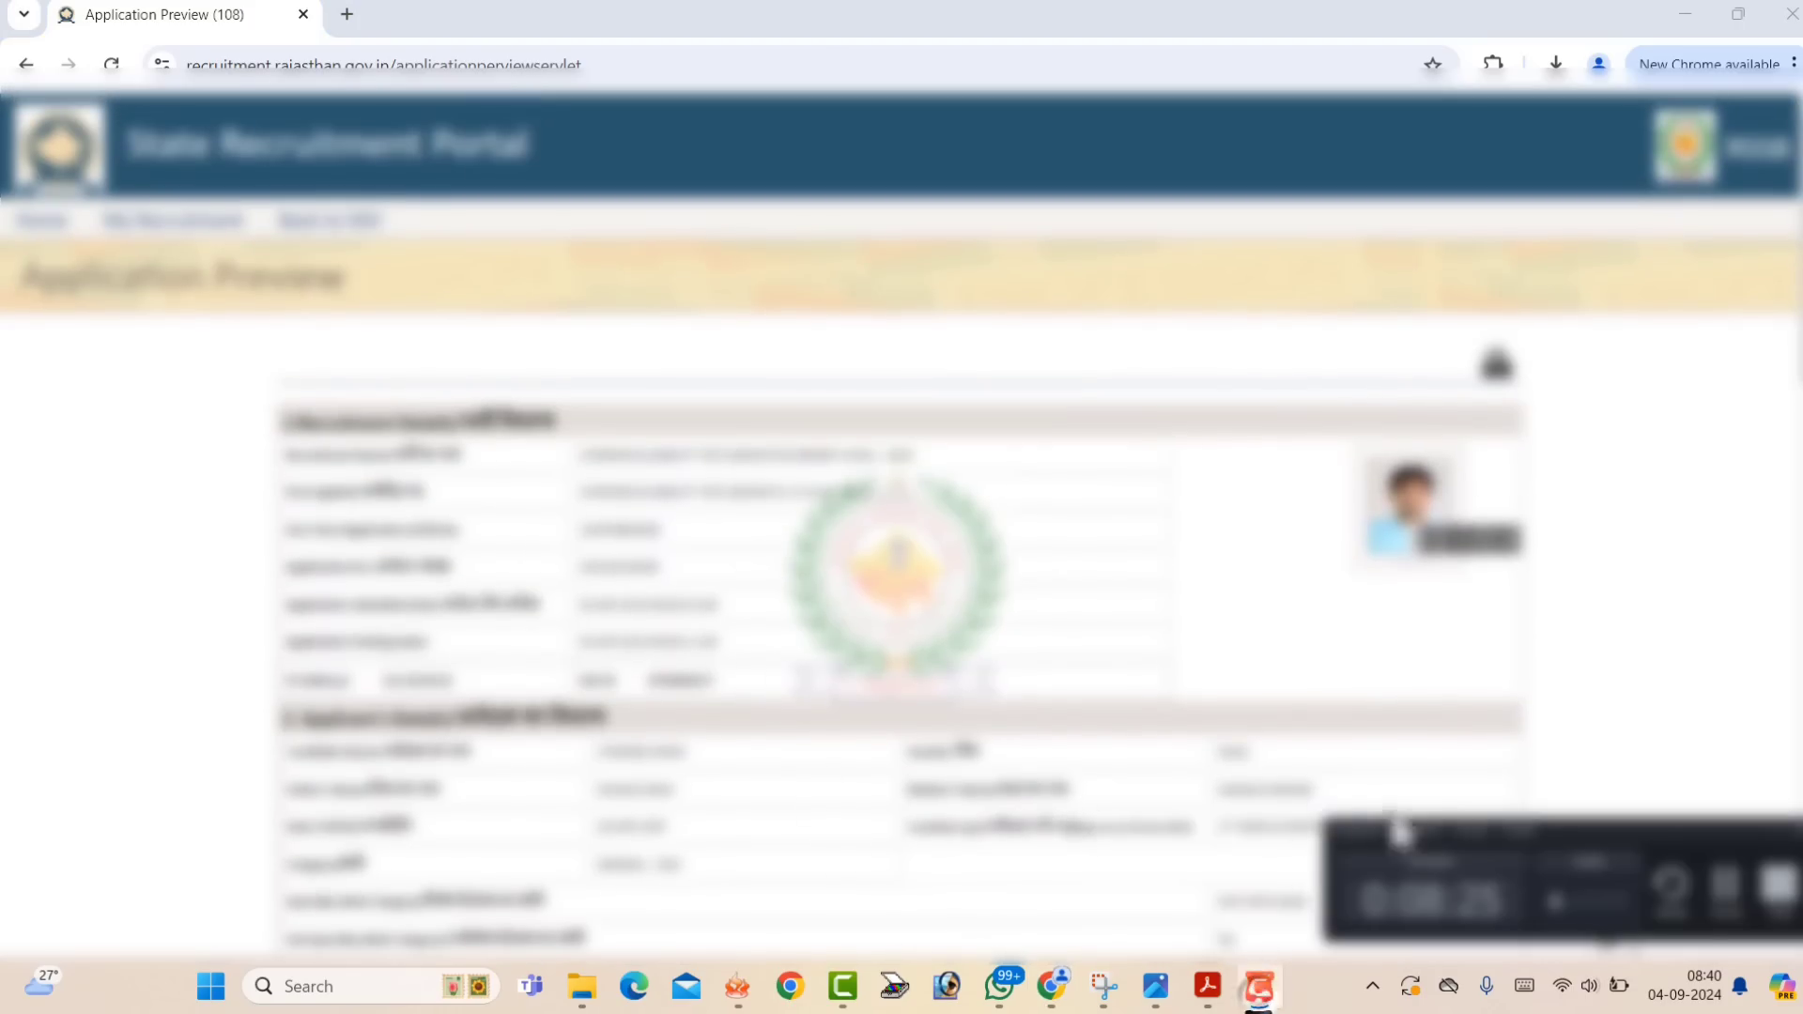